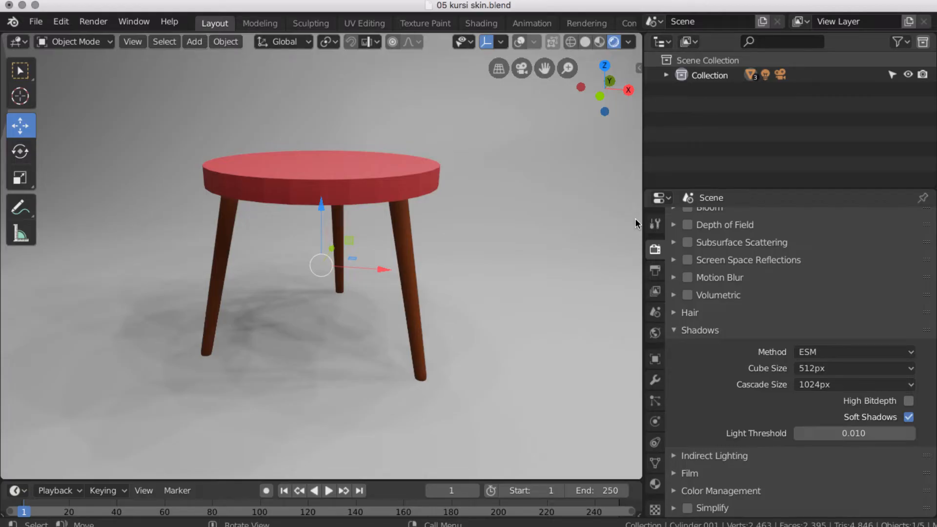
{"action": "mouse_move", "coordinate": [383, 216]}
{"action": "middle_mouse_down"}
{"action": "mouse_move", "coordinate": [398, 205]}
{"action": "mouse_move", "coordinate": [390, 223]}
{"action": "middle_mouse_up"}
{"action": "key", "text": "g"}
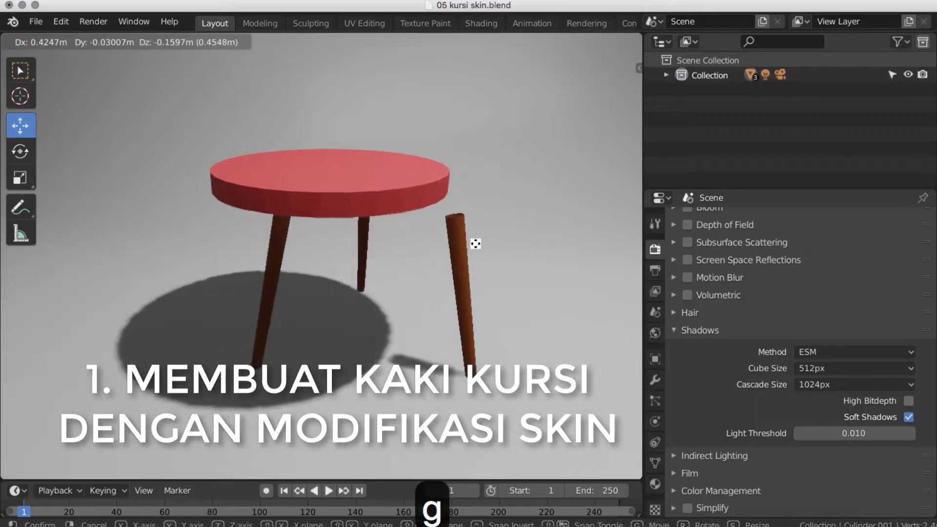
{"action": "key", "text": "Escape"}
{"action": "middle_click_drag", "start_coordinate": [419, 253], "coordinate": [460, 235]}
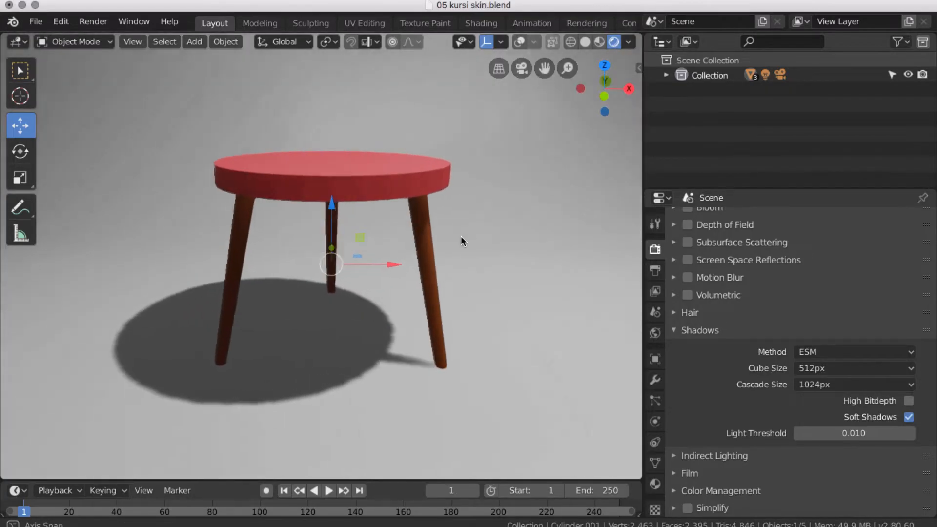
- Delete the existing leg object beneath the round seat
{"action": "scroll", "coordinate": [461, 236], "scroll_direction": "down", "scroll_amount": 4}
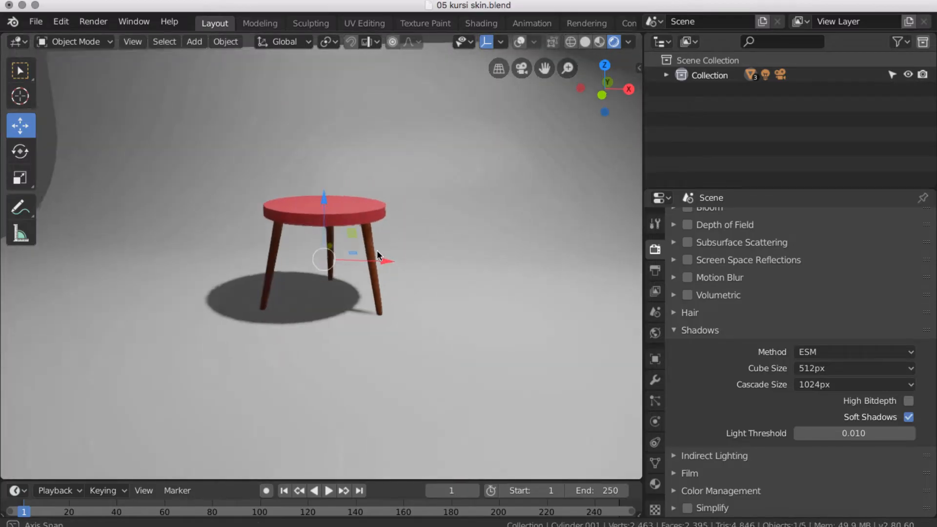
{"action": "key", "text": "x"}
{"action": "left_click", "coordinate": [376, 250]}
{"action": "mouse_move", "coordinate": [432, 230]}
{"action": "middle_mouse_down"}
{"action": "mouse_move", "coordinate": [455, 210]}
{"action": "mouse_move", "coordinate": [424, 250]}
{"action": "middle_mouse_up"}
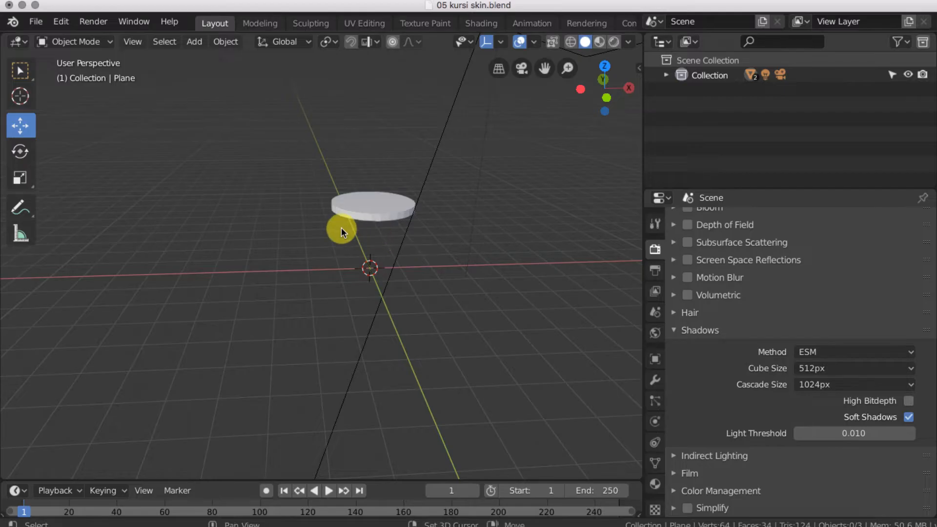
- Add a cylinder mesh at the scene origin and set its vertex count to 3
{"action": "key", "text": "shift+a"}
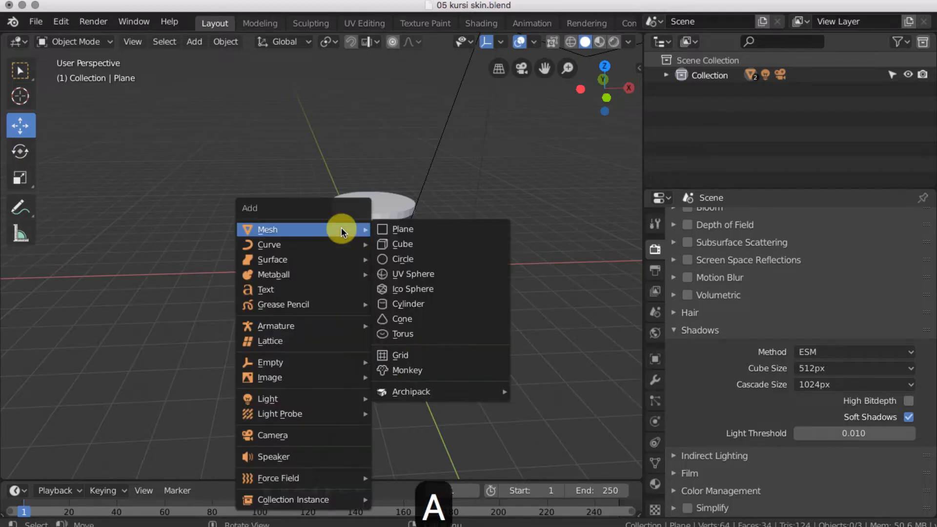
{"action": "left_click", "coordinate": [412, 304]}
{"action": "middle_click_drag", "start_coordinate": [473, 258], "coordinate": [477, 265]}
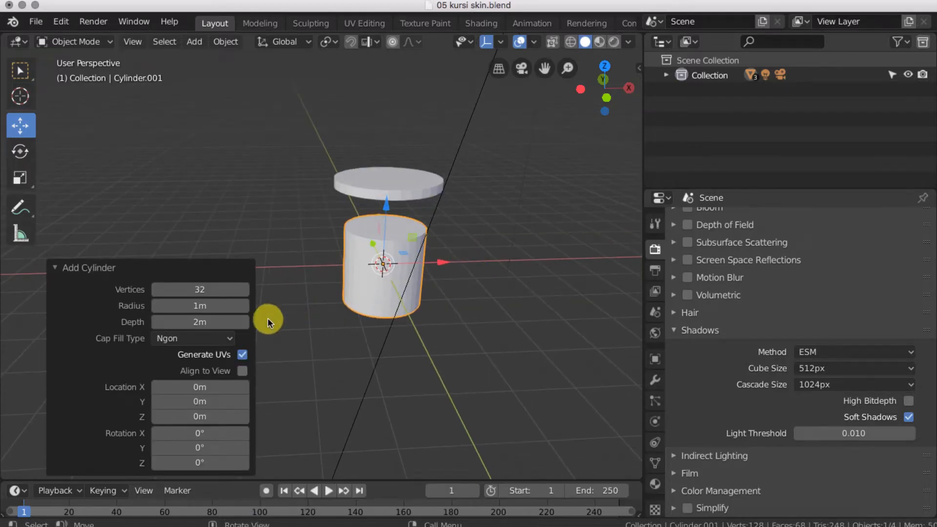
{"action": "left_click", "coordinate": [197, 290]}
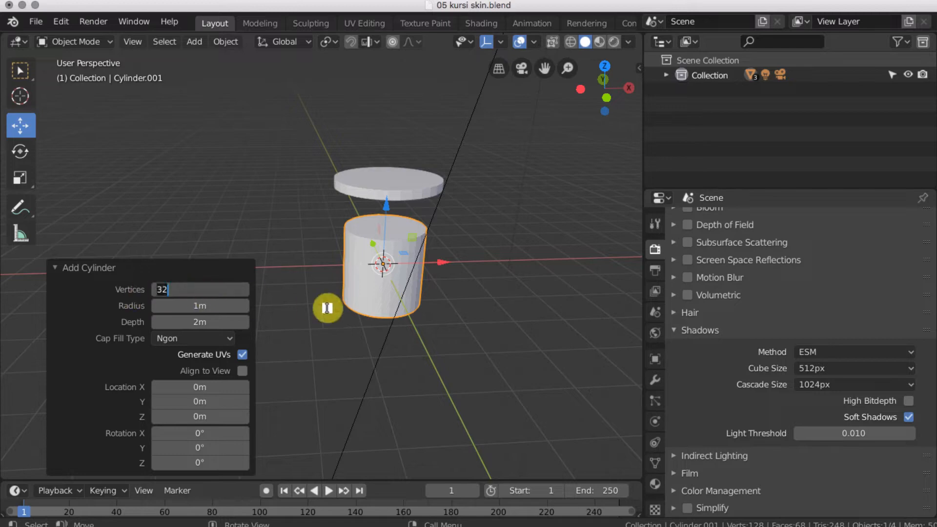
{"action": "type", "text": "3"}
{"action": "key", "text": "Return"}
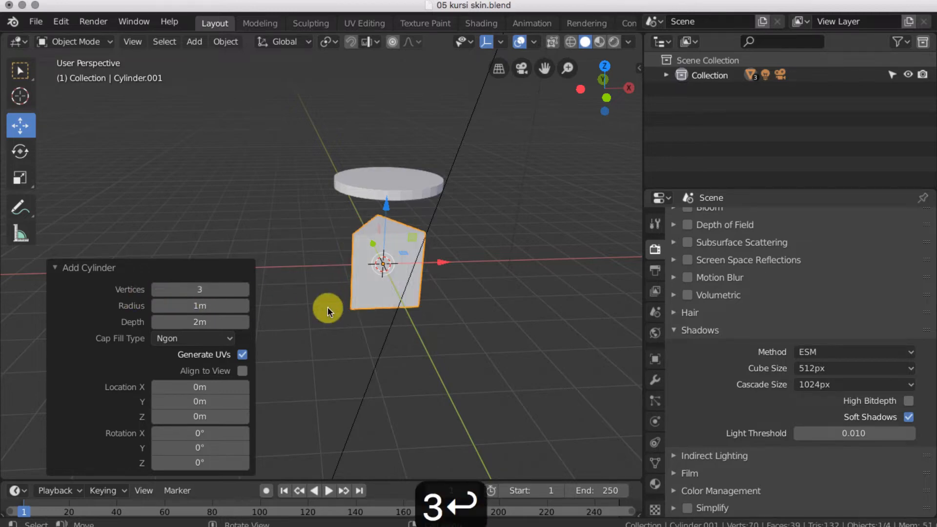
{"action": "left_click", "coordinate": [246, 292]}
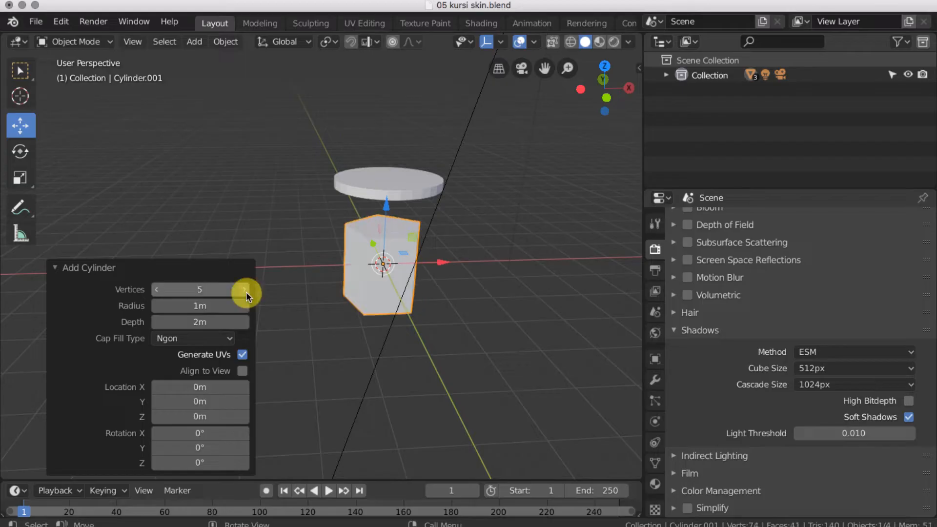
{"action": "left_click", "coordinate": [156, 291]}
- In front view, move the three-sided cylinder up about 0.992 m along Z to stand beneath the seat
{"action": "middle_click_drag", "start_coordinate": [497, 300], "coordinate": [458, 294]}
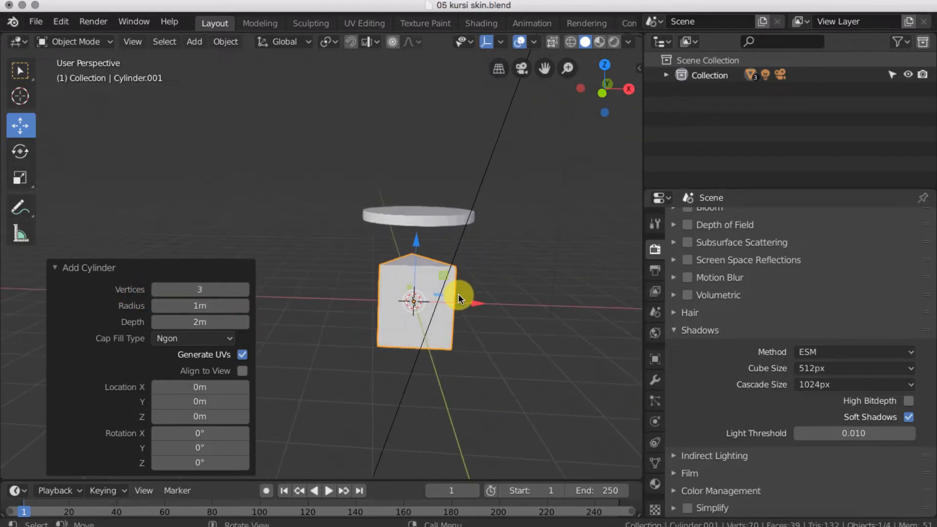
{"action": "left_click", "coordinate": [605, 92]}
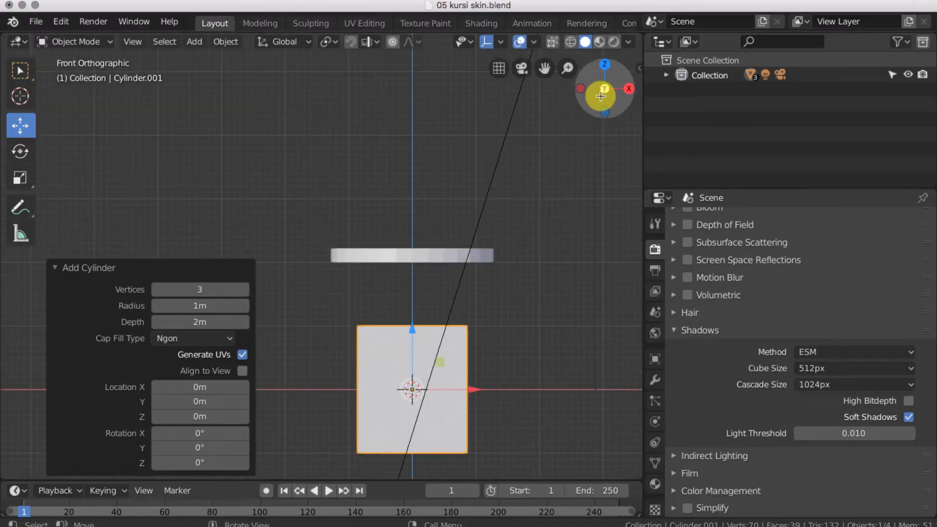
{"action": "left_click_drag", "start_coordinate": [413, 345], "coordinate": [417, 281]}
{"action": "middle_click_drag", "start_coordinate": [417, 281], "coordinate": [533, 186]}
- Check from above in wireframe how the triangular prism fits within the round seat, and return to solid shading
{"action": "left_click", "coordinate": [605, 71]}
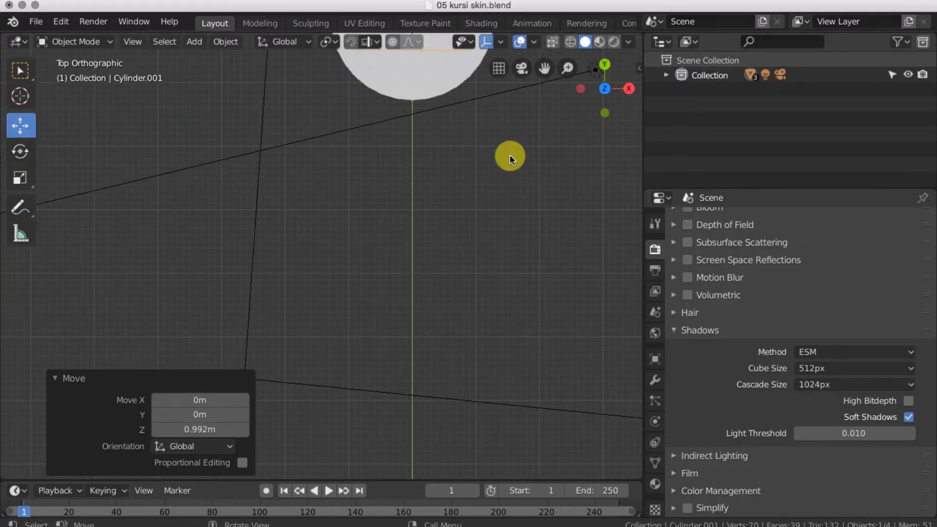
{"action": "middle_click_drag", "start_coordinate": [499, 147], "coordinate": [480, 352], "text": "shift"}
{"action": "key", "text": "z"}
{"action": "left_click", "coordinate": [418, 323]}
{"action": "scroll", "coordinate": [398, 276], "scroll_direction": "up", "scroll_amount": 2}
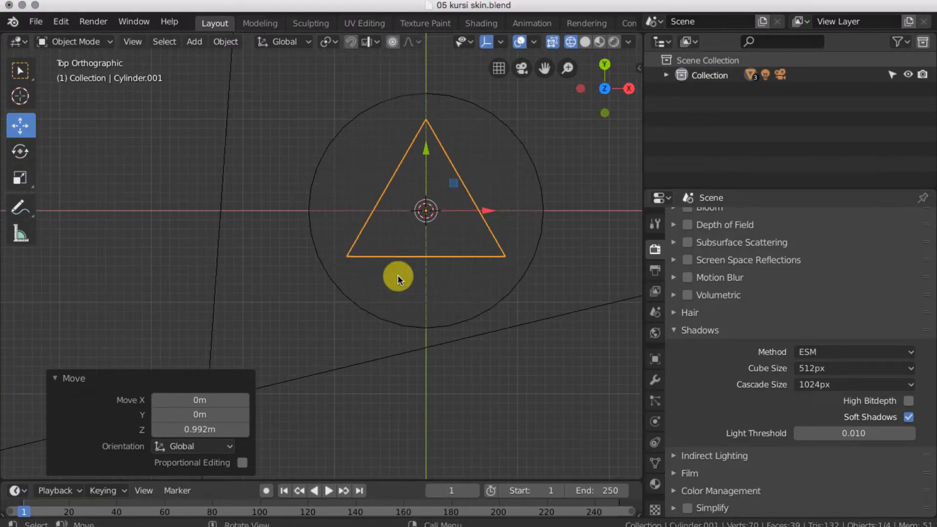
{"action": "key", "text": "z"}
{"action": "left_click", "coordinate": [467, 278]}
{"action": "mouse_move", "coordinate": [537, 306]}
{"action": "middle_mouse_down"}
{"action": "mouse_move", "coordinate": [523, 207]}
{"action": "mouse_move", "coordinate": [496, 305]}
{"action": "mouse_move", "coordinate": [473, 247]}
{"action": "mouse_move", "coordinate": [454, 235]}
{"action": "middle_mouse_up"}
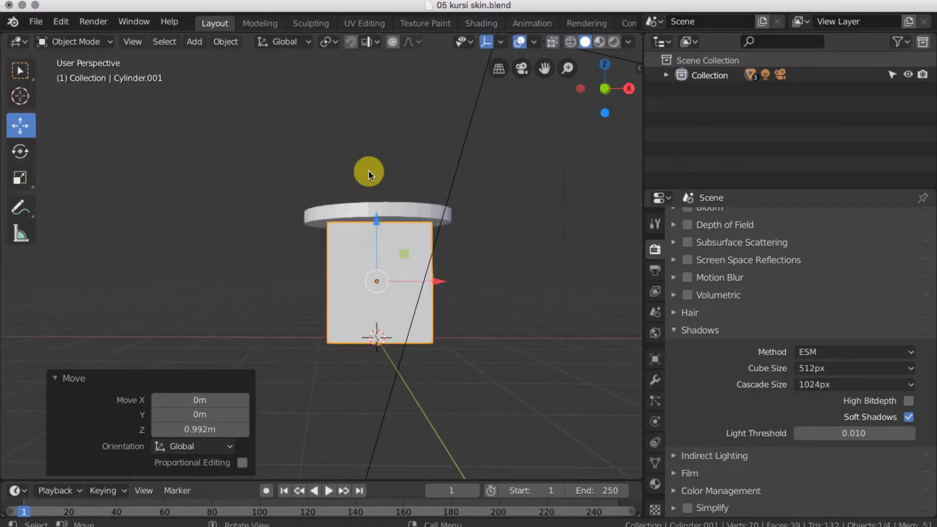
- In Edit Mode, select the prism's bottom face and scale it up so the sides splay outward
{"action": "left_click", "coordinate": [75, 39]}
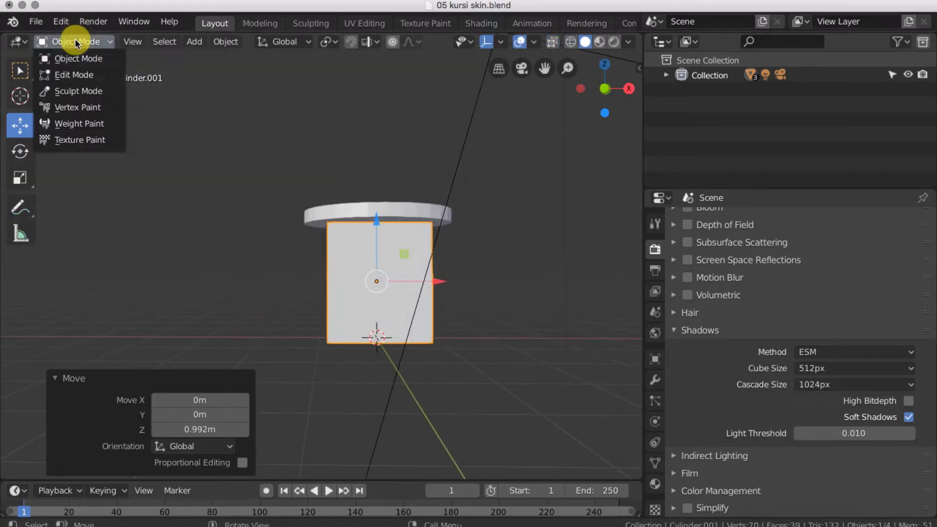
{"action": "left_click", "coordinate": [78, 75]}
{"action": "middle_click_drag", "start_coordinate": [402, 293], "coordinate": [390, 195]}
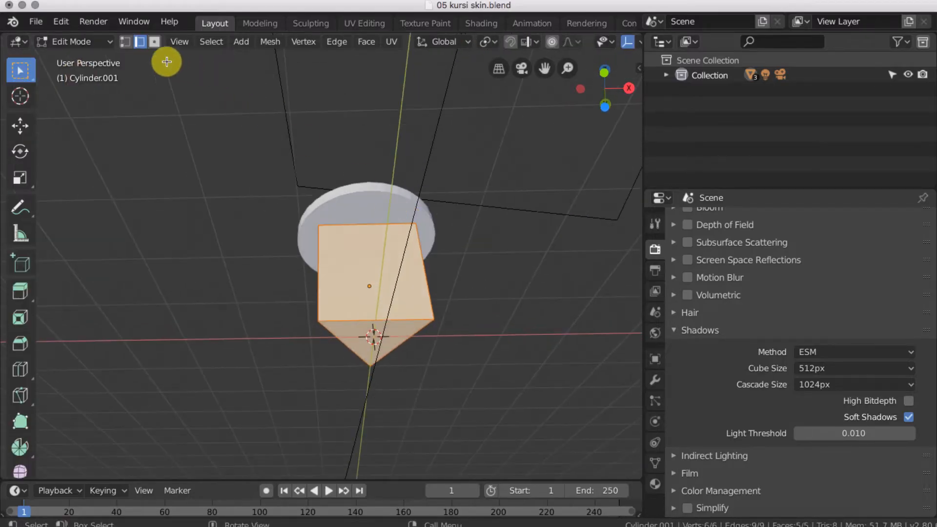
{"action": "left_click", "coordinate": [363, 360]}
{"action": "key", "text": "s"}
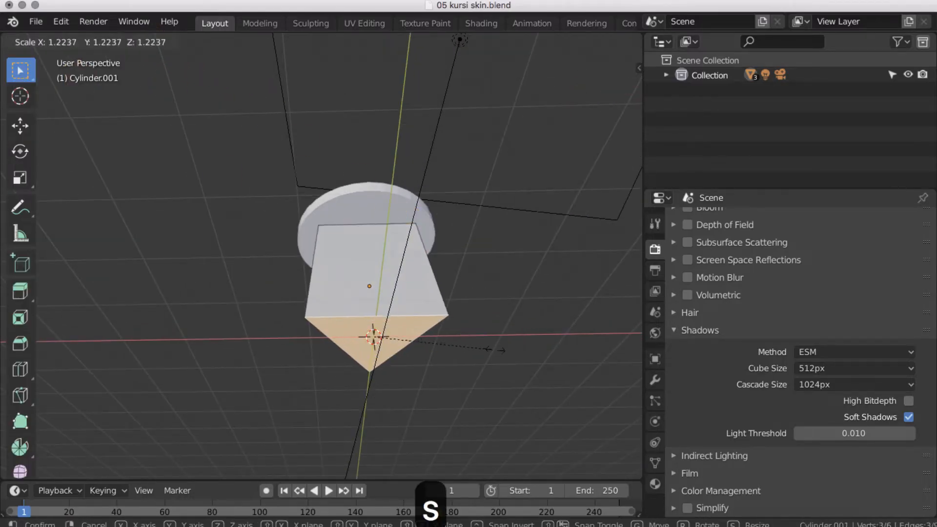
{"action": "left_click", "coordinate": [481, 299]}
{"action": "middle_click_drag", "start_coordinate": [481, 300], "coordinate": [501, 376]}
- Select the prism's three side faces and delete only the faces, keeping their edges
{"action": "middle_click_drag", "start_coordinate": [346, 295], "coordinate": [380, 306]}
{"action": "left_click", "coordinate": [347, 273]}
{"action": "middle_click_drag", "start_coordinate": [347, 272], "coordinate": [398, 268]}
{"action": "middle_click_drag", "start_coordinate": [147, 261], "coordinate": [394, 253]}
{"action": "left_click", "coordinate": [257, 282], "text": "shift"}
{"action": "key", "text": "x"}
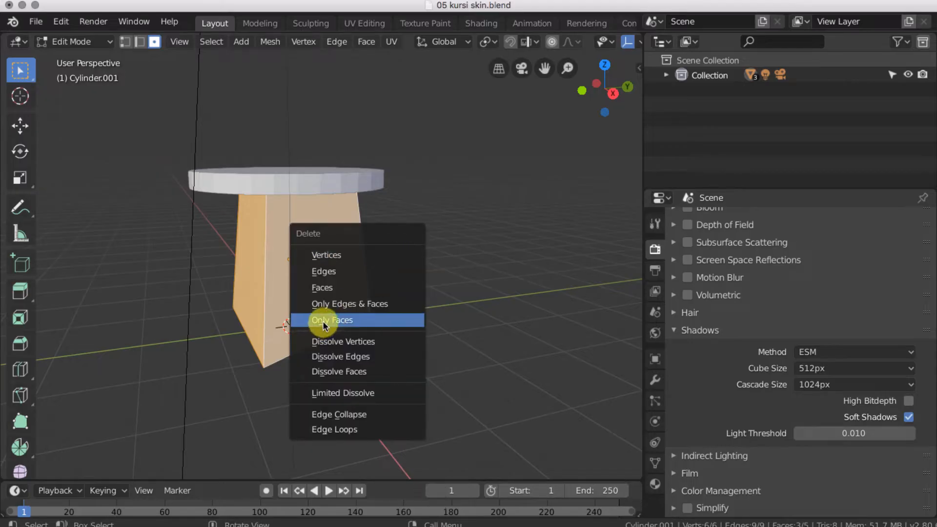
{"action": "left_click", "coordinate": [346, 324]}
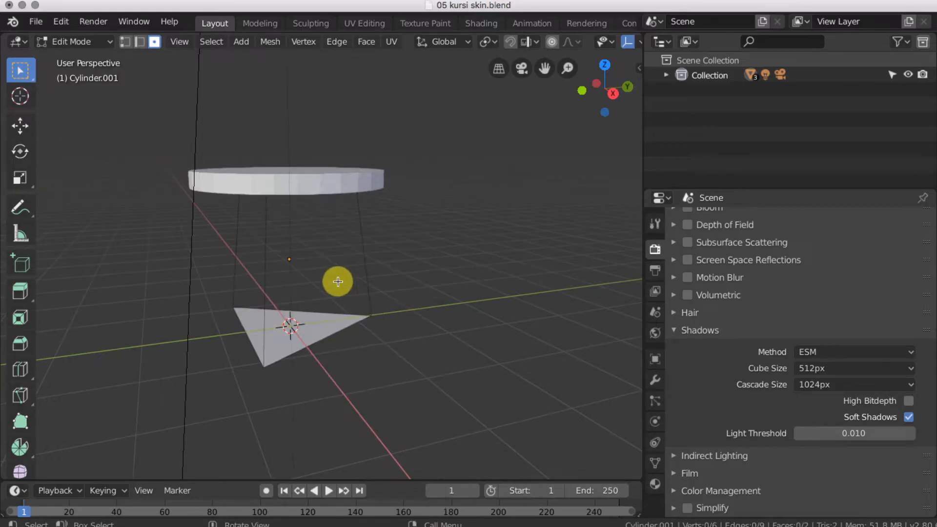
- Delete the remaining top and bottom triangular faces with the Faces option, keeping the three slanted leg edges
{"action": "middle_click_drag", "start_coordinate": [304, 281], "coordinate": [359, 277]}
{"action": "left_click", "coordinate": [295, 305]}
{"action": "left_click", "coordinate": [310, 182], "text": "shift"}
{"action": "key", "text": "x"}
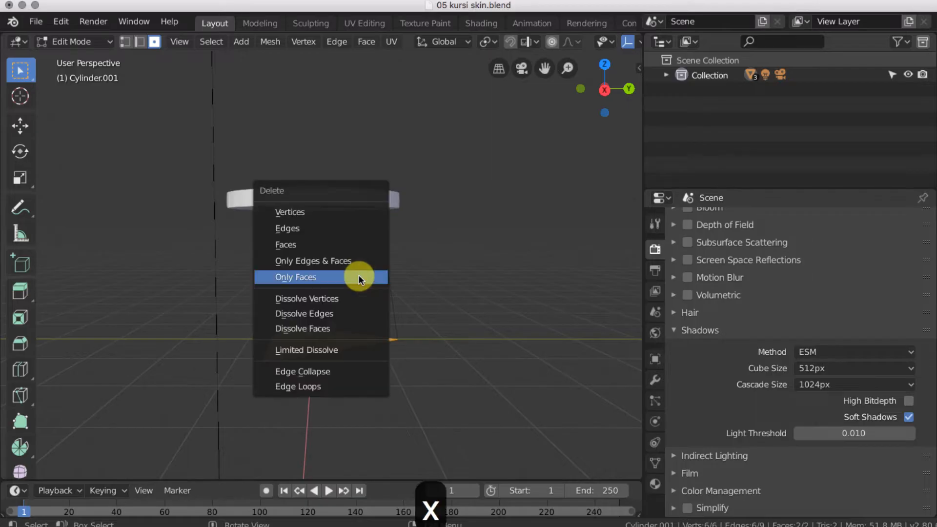
{"action": "left_click", "coordinate": [287, 243]}
{"action": "middle_click_drag", "start_coordinate": [367, 245], "coordinate": [345, 254]}
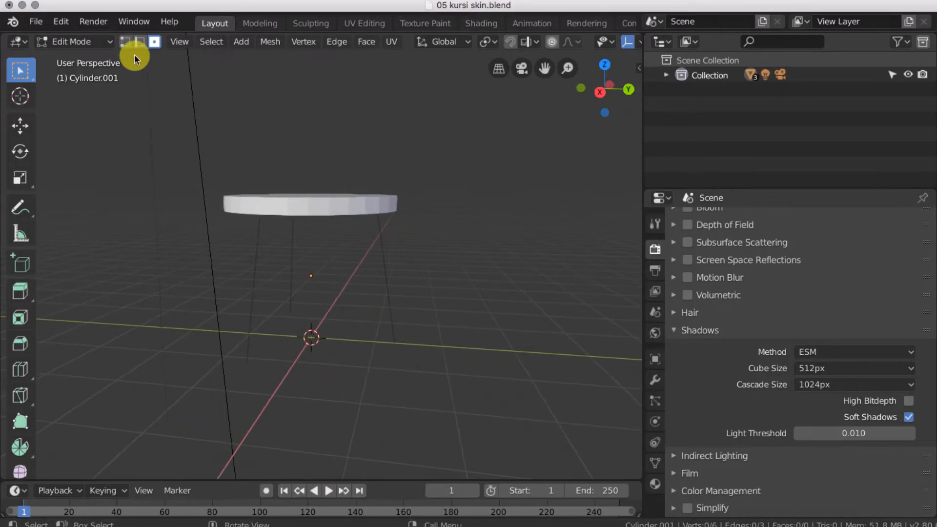
- Switch to edge selection and add a Skin modifier to the object made of the three leg edges
{"action": "left_click_drag", "start_coordinate": [242, 249], "coordinate": [424, 279]}
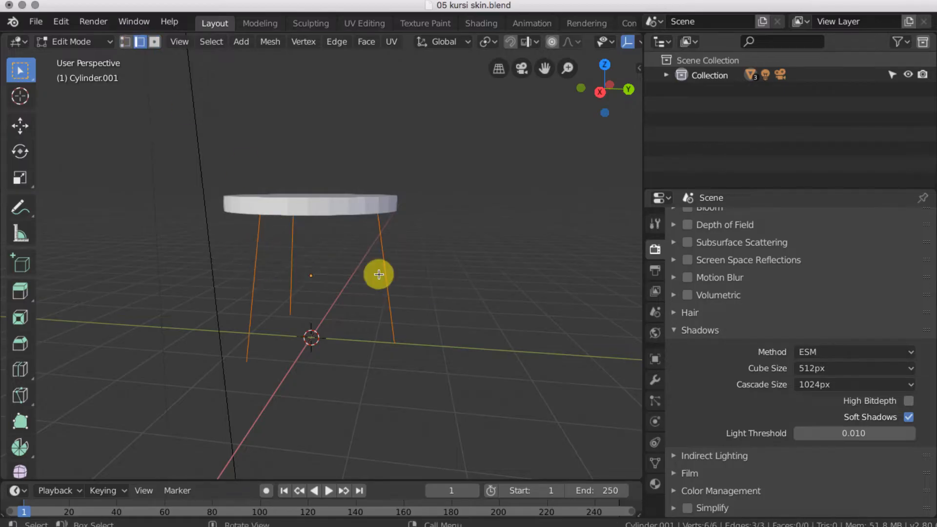
{"action": "middle_click_drag", "start_coordinate": [376, 274], "coordinate": [417, 267]}
{"action": "left_click", "coordinate": [451, 262]}
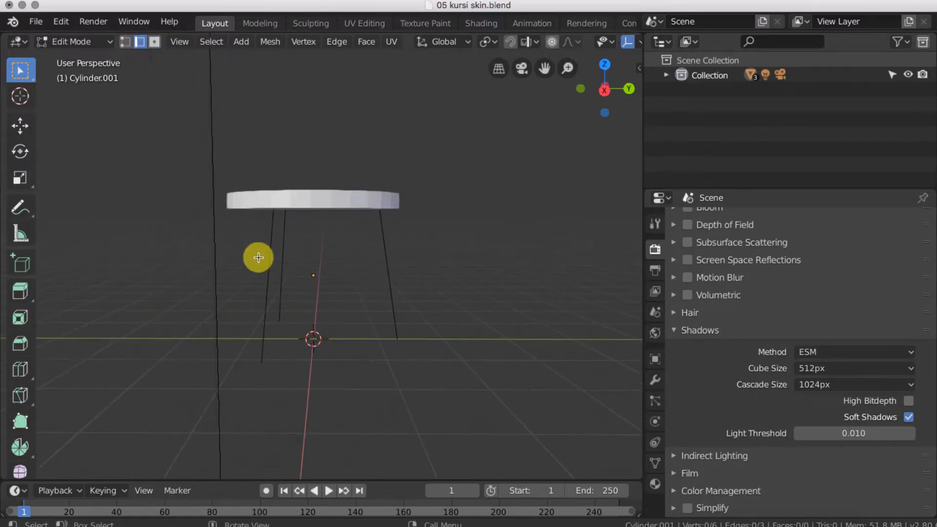
{"action": "left_click", "coordinate": [655, 379]}
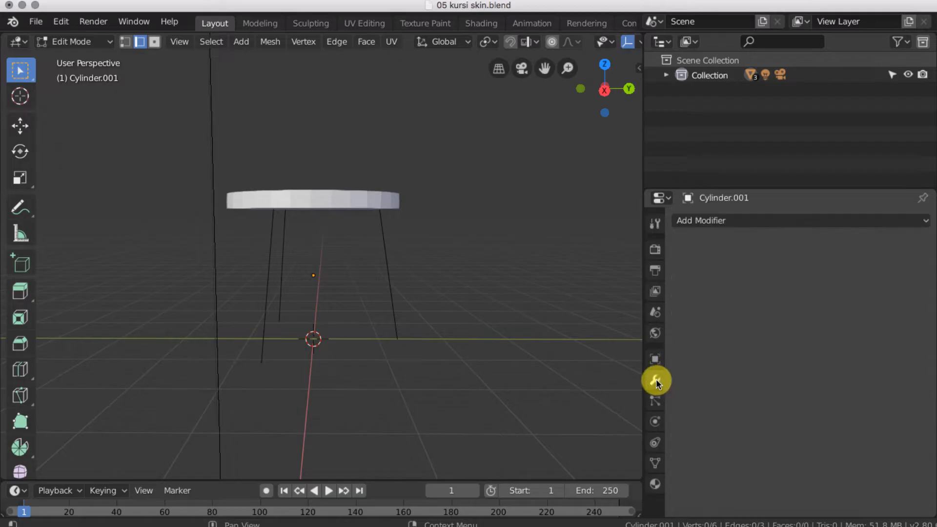
{"action": "left_click", "coordinate": [736, 220]}
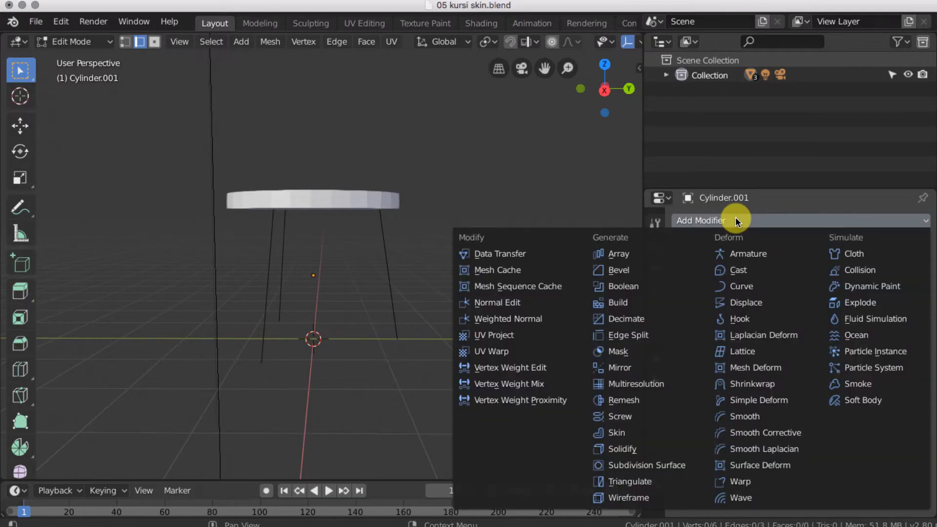
{"action": "left_click", "coordinate": [616, 432]}
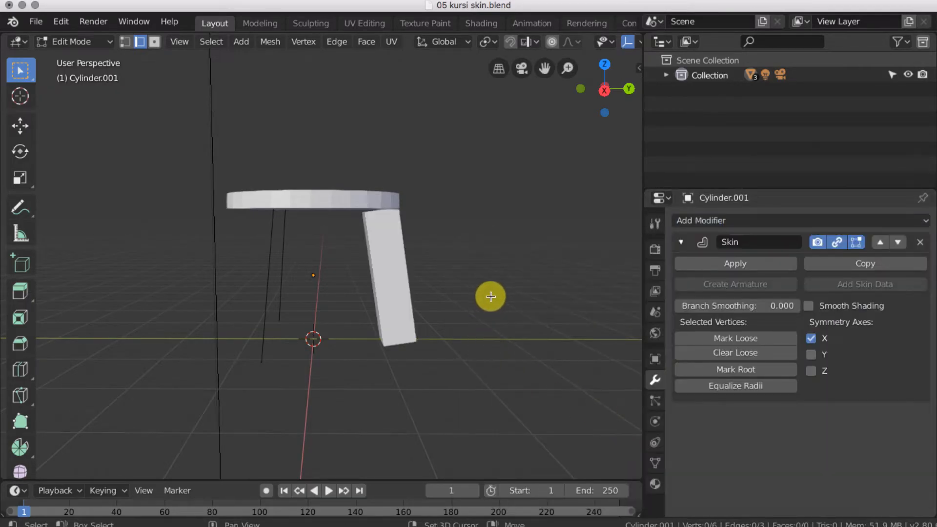
- Select all three leg edges and mark their vertices as roots in the Skin modifier
{"action": "middle_click_drag", "start_coordinate": [490, 296], "coordinate": [535, 279], "text": "shift"}
{"action": "middle_click_drag", "start_coordinate": [373, 249], "coordinate": [469, 259]}
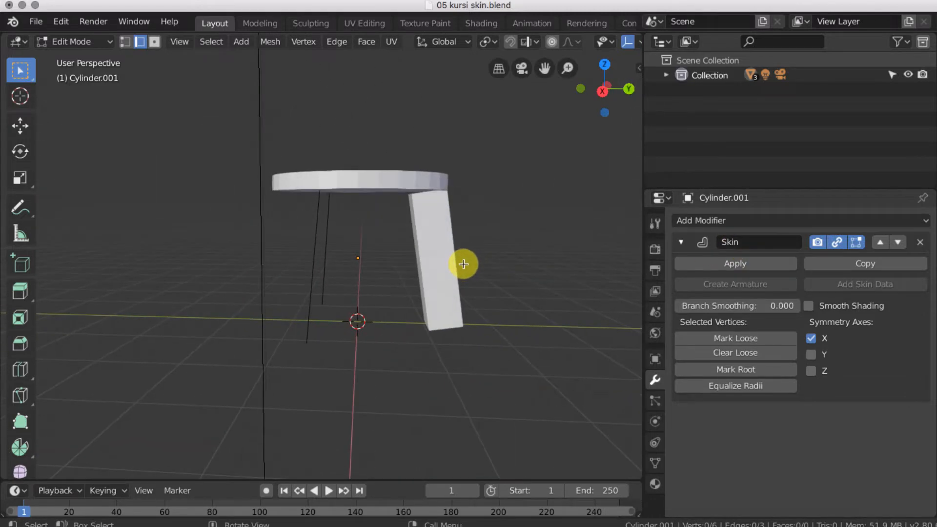
{"action": "left_click", "coordinate": [74, 42]}
{"action": "middle_click_drag", "start_coordinate": [532, 240], "coordinate": [489, 265]}
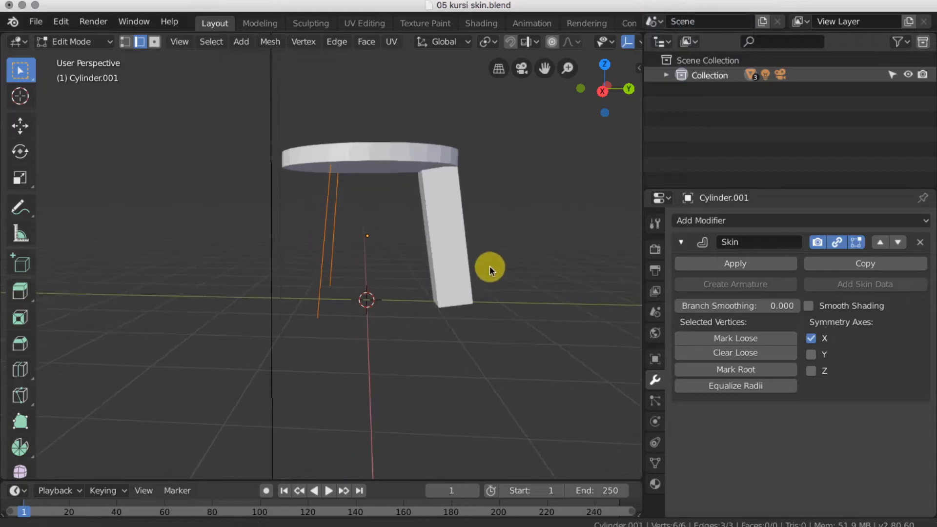
{"action": "left_click", "coordinate": [737, 370]}
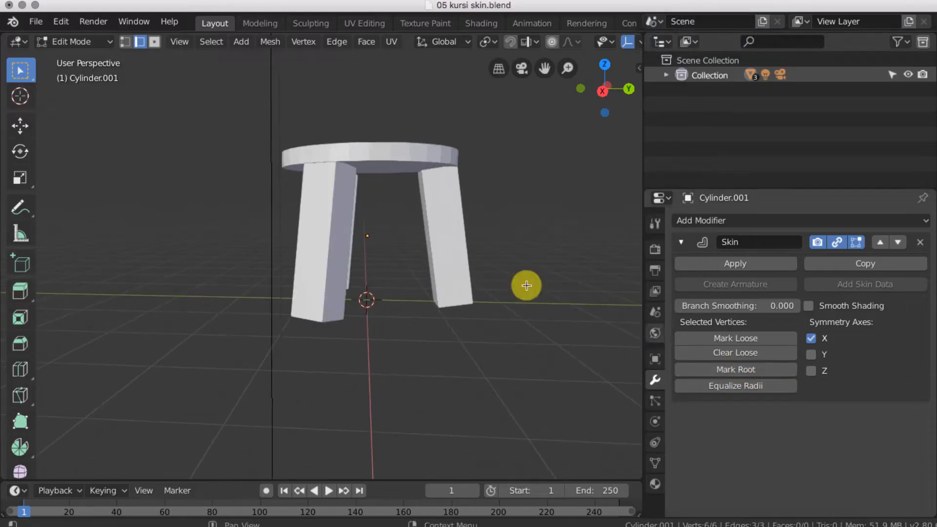
{"action": "middle_click_drag", "start_coordinate": [450, 250], "coordinate": [363, 241]}
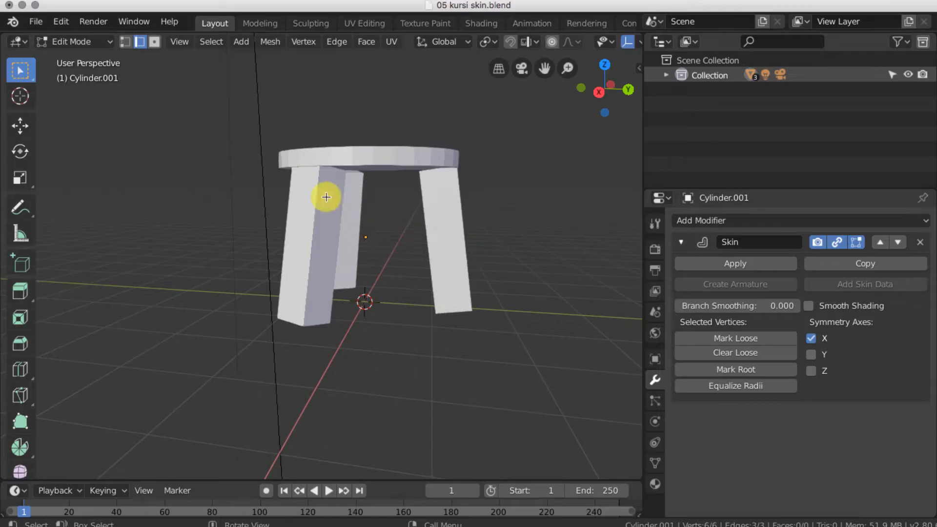
- In wireframe display, select all three leg edges and thin their skin radius uniformly to about 0.52
{"action": "middle_click_drag", "start_coordinate": [326, 197], "coordinate": [440, 263]}
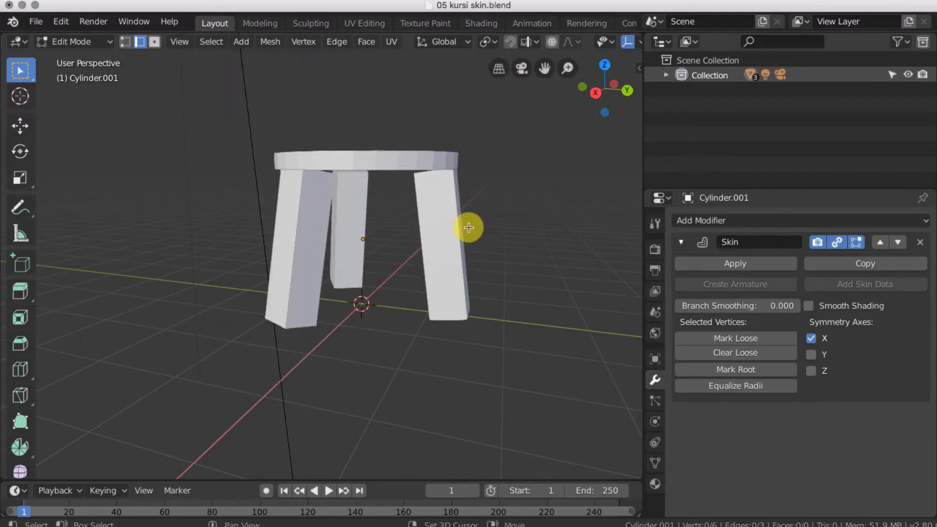
{"action": "middle_click_drag", "start_coordinate": [470, 228], "coordinate": [482, 201], "text": "shift"}
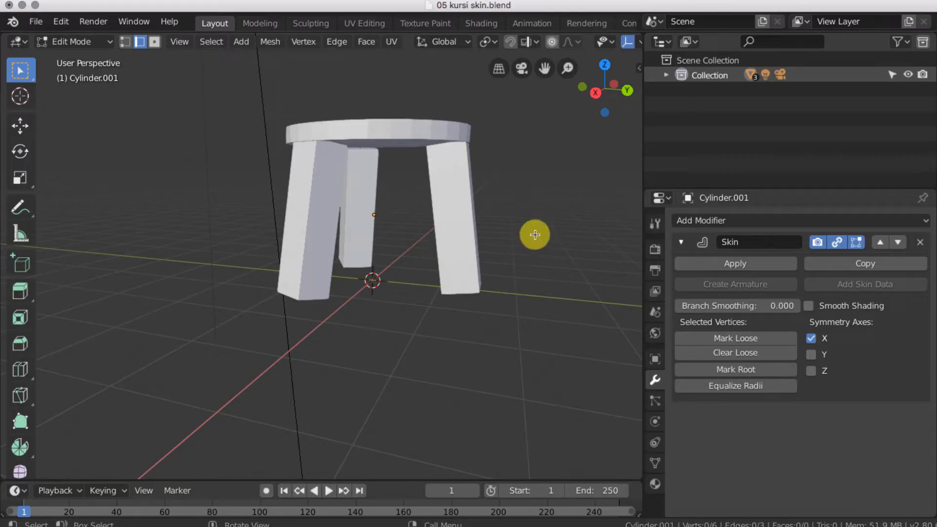
{"action": "key", "text": "z"}
{"action": "left_click", "coordinate": [423, 236]}
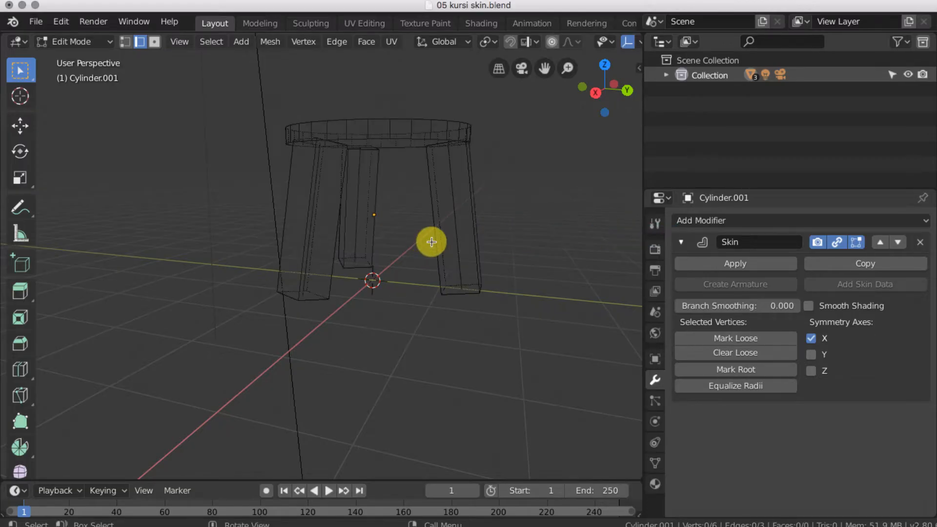
{"action": "key", "text": "a"}
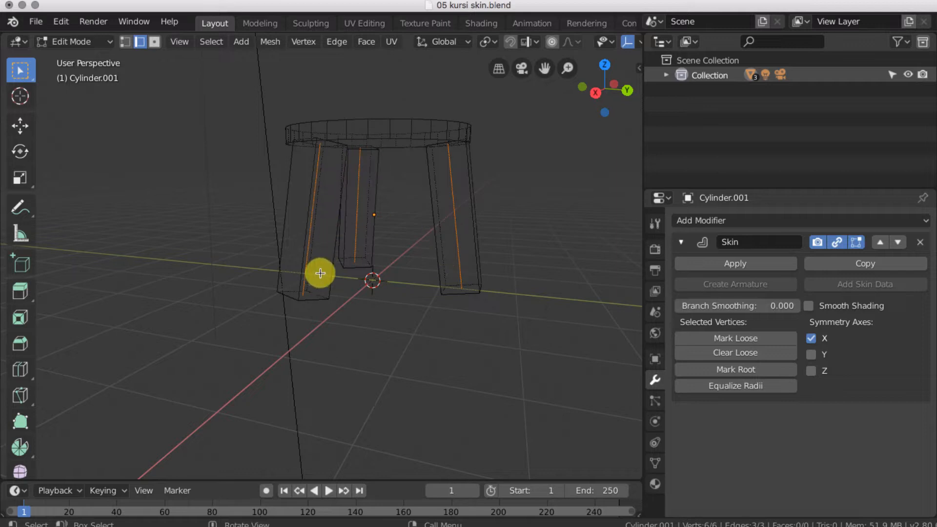
{"action": "middle_click_drag", "start_coordinate": [481, 226], "coordinate": [493, 226]}
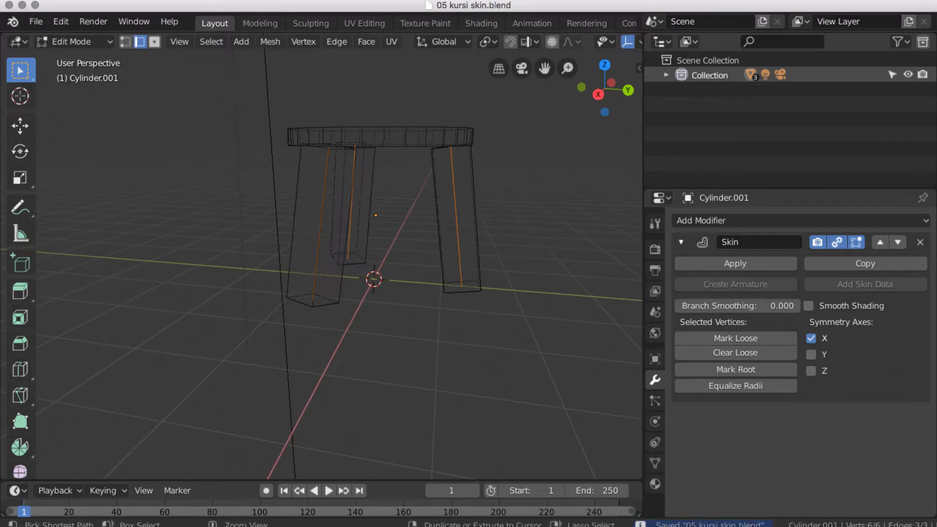
{"action": "key", "text": "ctrl+a"}
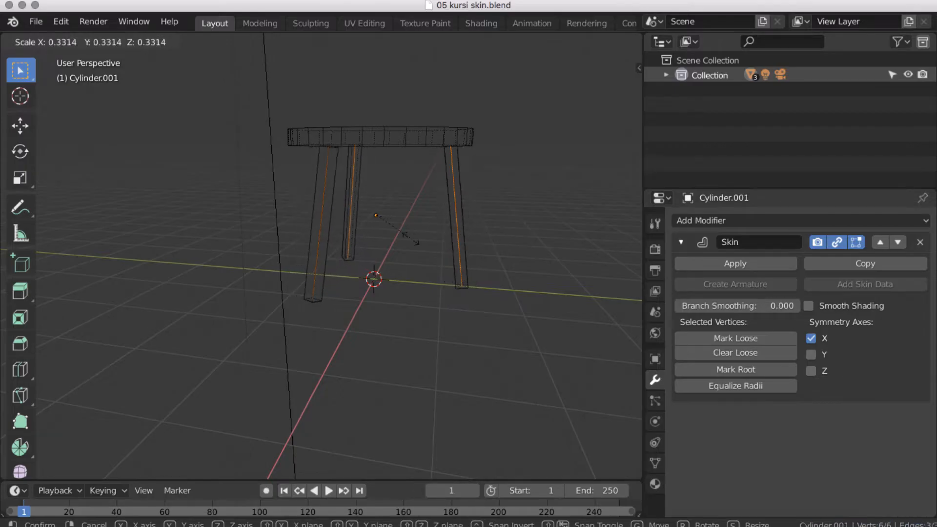
{"action": "left_click", "coordinate": [438, 240]}
- Select the bottom vertices of the three legs and taper them by scaling their skin radius to about 0.54
{"action": "middle_click_drag", "start_coordinate": [412, 205], "coordinate": [384, 173]}
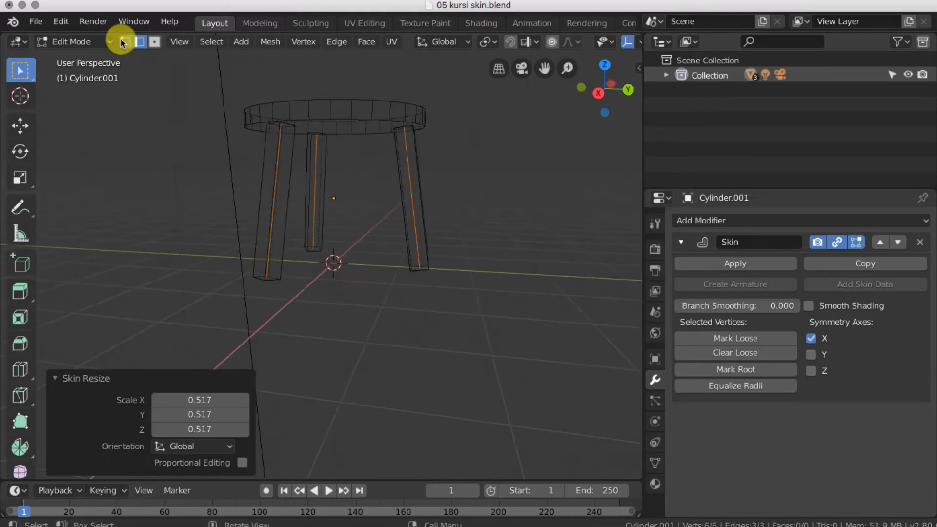
{"action": "left_click", "coordinate": [267, 279]}
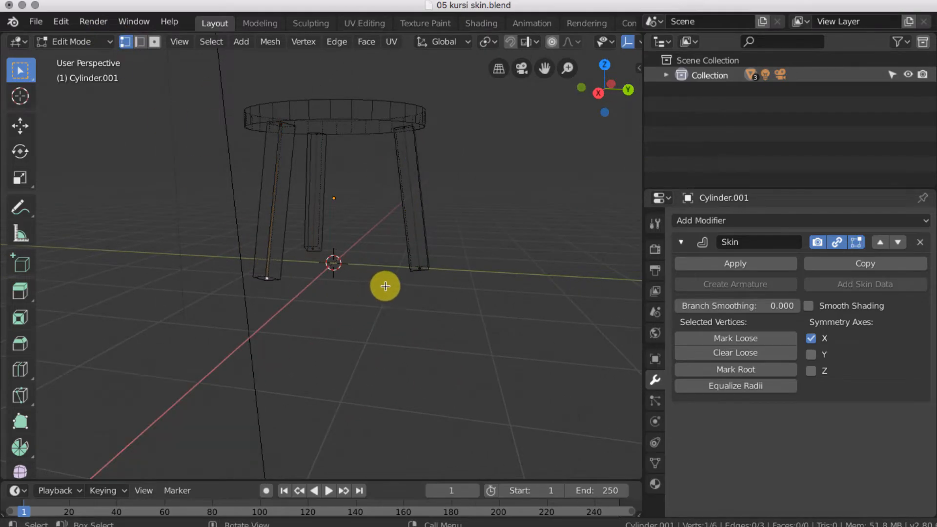
{"action": "left_click", "coordinate": [313, 248], "text": "shift"}
{"action": "middle_click_drag", "start_coordinate": [383, 254], "coordinate": [436, 264]}
{"action": "key", "text": "ctrl+a"}
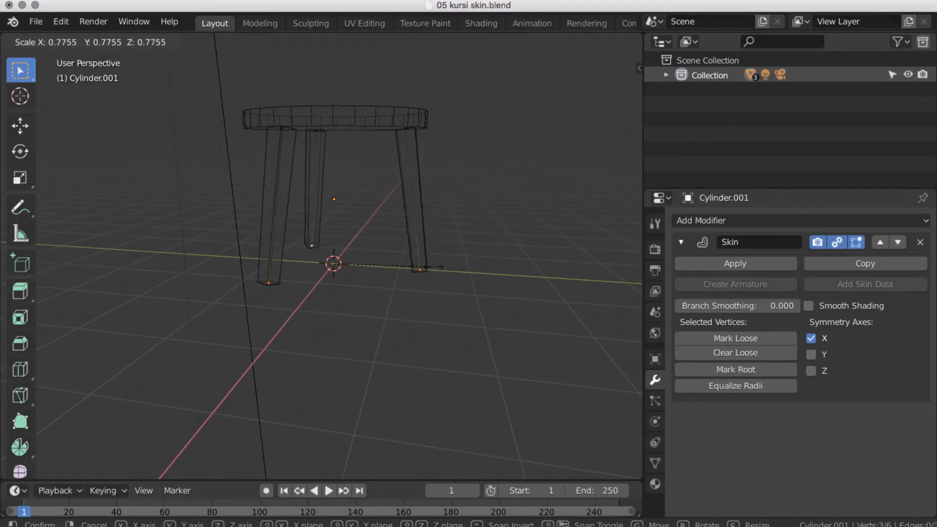
{"action": "left_click", "coordinate": [410, 269]}
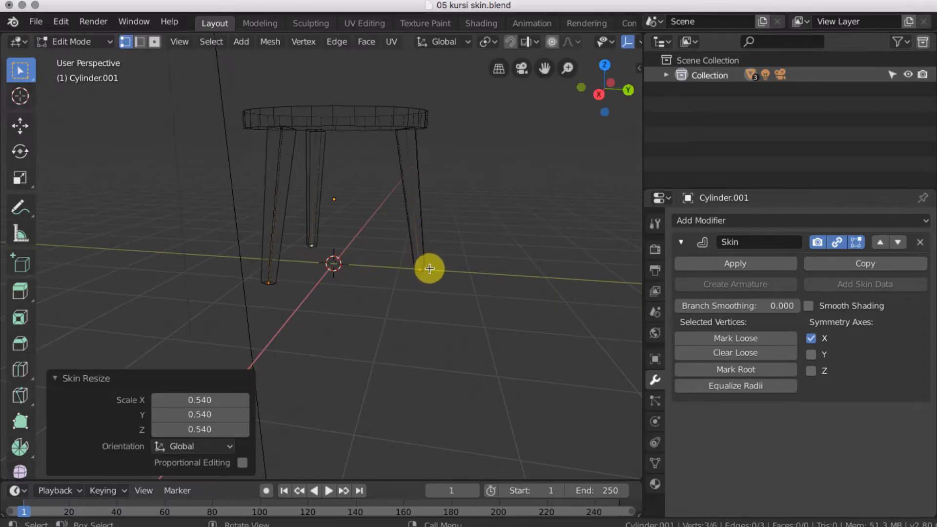
- Return to Object Mode, add a Subdivision Surface modifier to the legs and show the stool in LookDev shading
{"action": "middle_click_drag", "start_coordinate": [320, 122], "coordinate": [333, 155]}
{"action": "left_click", "coordinate": [88, 43]}
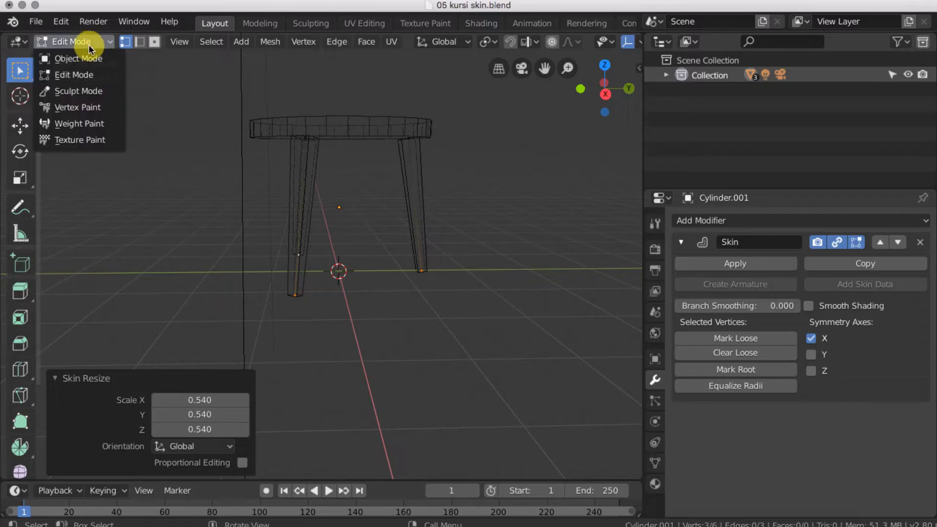
{"action": "left_click", "coordinate": [94, 58]}
{"action": "middle_click_drag", "start_coordinate": [403, 200], "coordinate": [365, 195]}
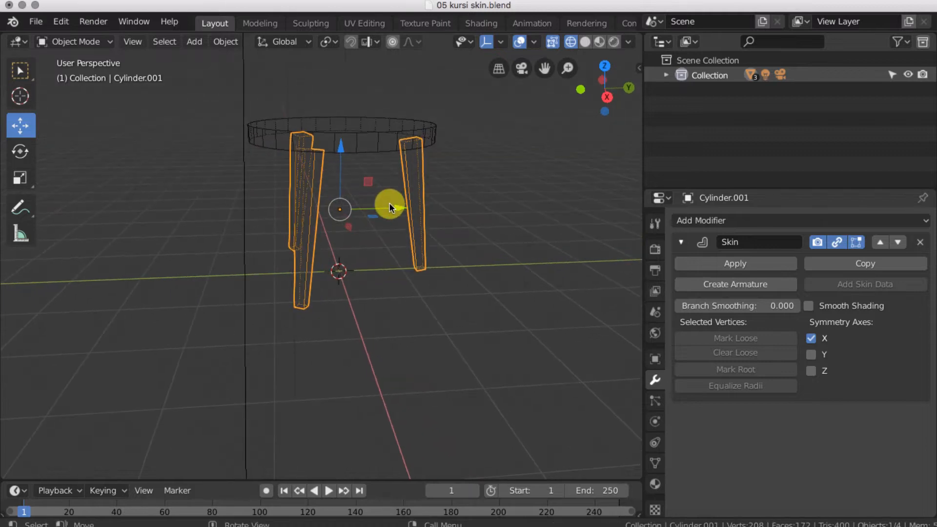
{"action": "key", "text": "q"}
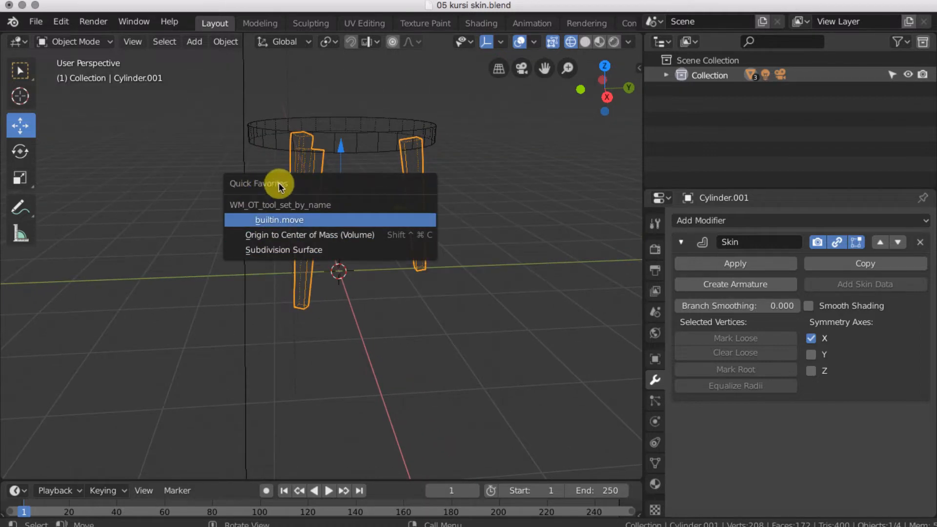
{"action": "left_click", "coordinate": [280, 249]}
{"action": "middle_click_drag", "start_coordinate": [414, 189], "coordinate": [335, 188], "text": "shift"}
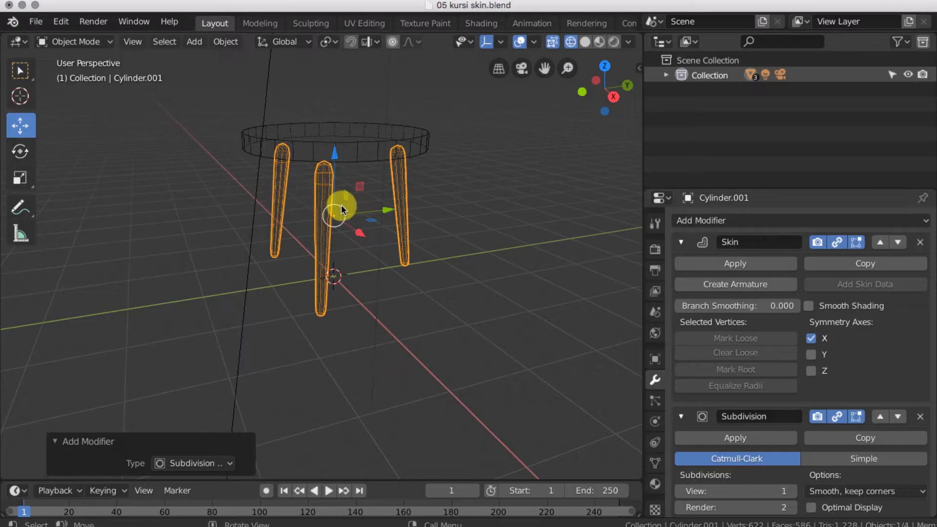
{"action": "left_click", "coordinate": [600, 41]}
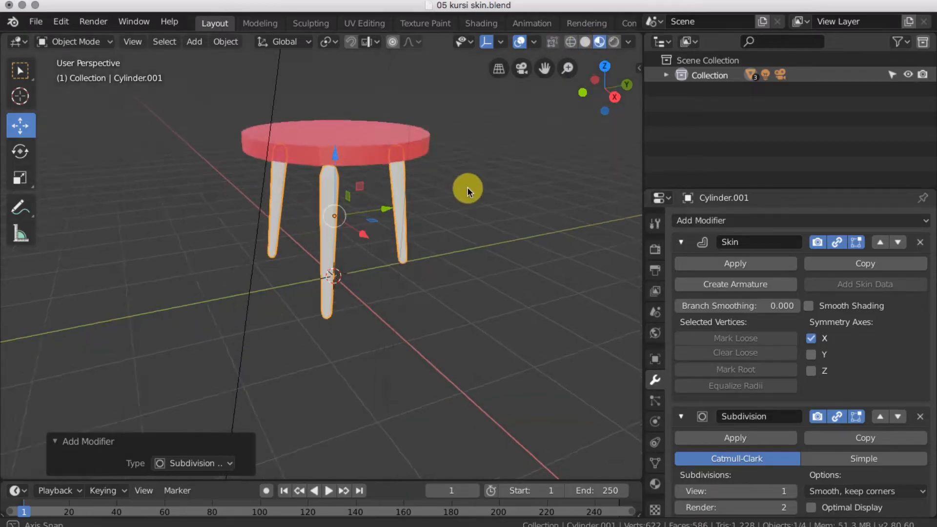
{"action": "middle_click_drag", "start_coordinate": [468, 188], "coordinate": [321, 158]}
{"action": "scroll", "coordinate": [572, 86], "scroll_direction": "up", "scroll_amount": 2}
{"action": "left_click", "coordinate": [98, 39]}
{"action": "left_click", "coordinate": [80, 73]}
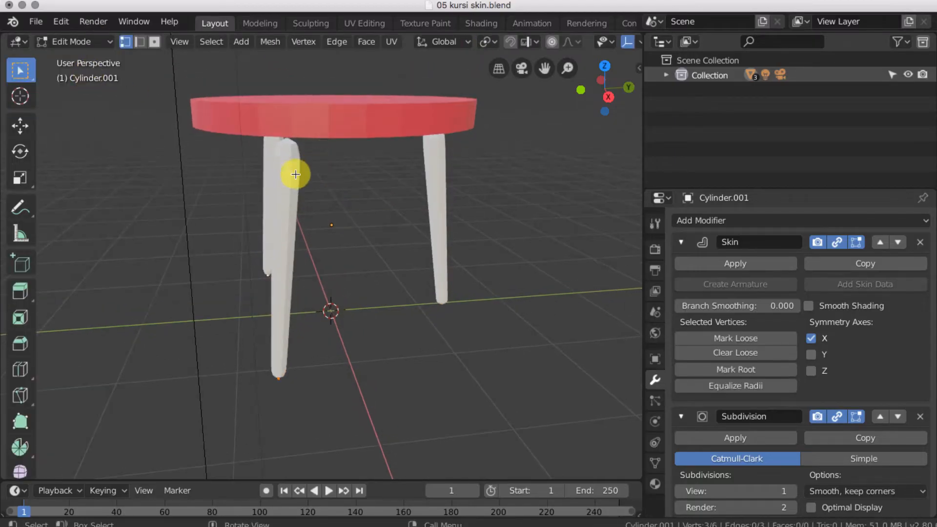
{"action": "left_click", "coordinate": [292, 174]}
{"action": "left_click", "coordinate": [90, 47]}
{"action": "left_click", "coordinate": [86, 56]}
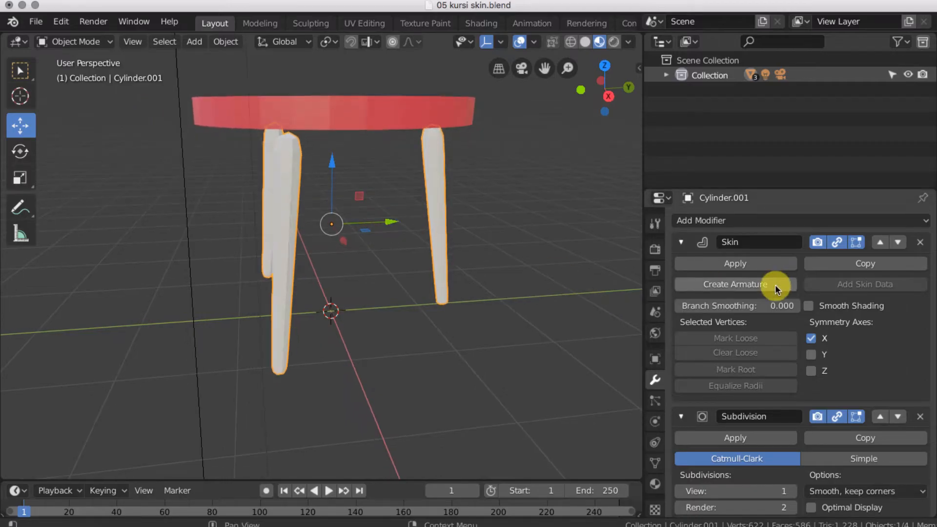
- Apply the legs' Skin modifier and set the Subdivision modifier's viewport level to 2
{"action": "left_click", "coordinate": [734, 266]}
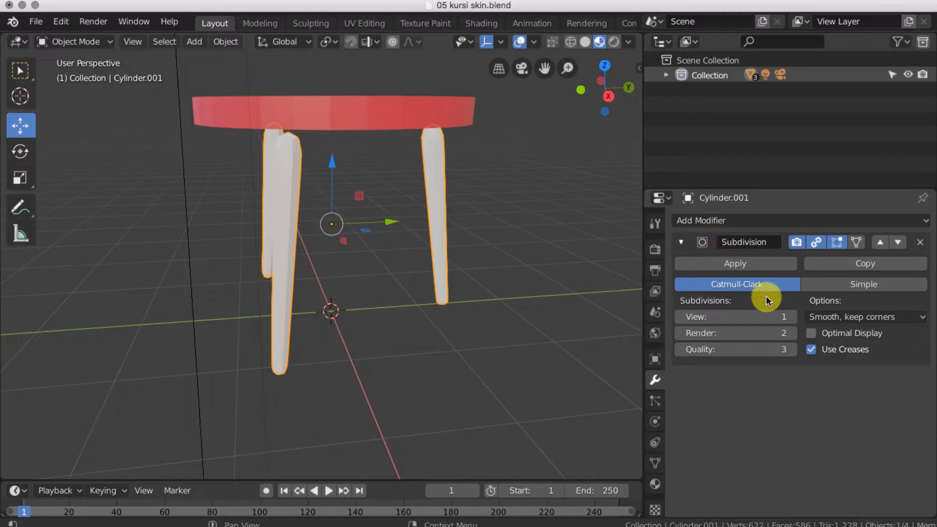
{"action": "left_click", "coordinate": [792, 318]}
{"action": "mouse_move", "coordinate": [329, 196]}
{"action": "middle_mouse_down"}
{"action": "mouse_move", "coordinate": [347, 197]}
{"action": "mouse_move", "coordinate": [342, 214]}
{"action": "mouse_move", "coordinate": [341, 194]}
{"action": "middle_mouse_up"}
{"action": "scroll", "coordinate": [345, 194], "scroll_direction": "up", "scroll_amount": 3}
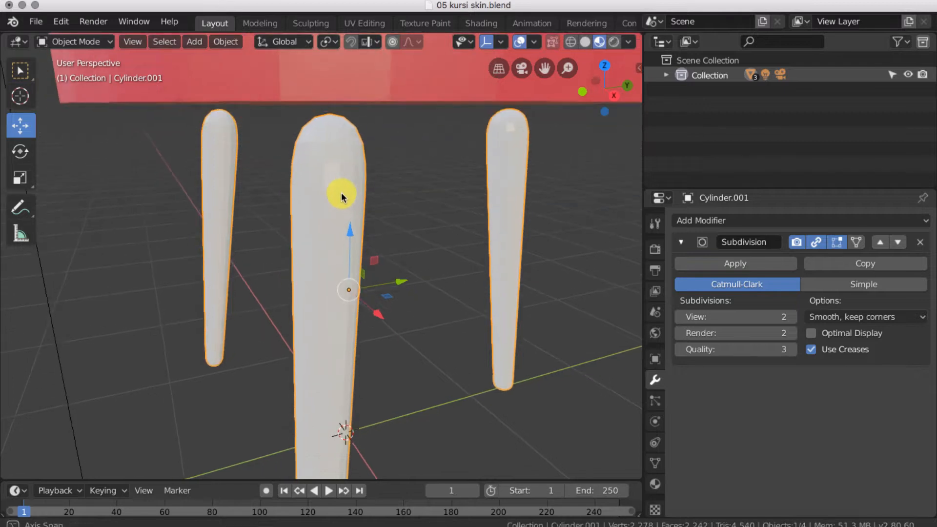
- Shade the three legs smooth and check them together with the seat
{"action": "right_click", "coordinate": [342, 168]}
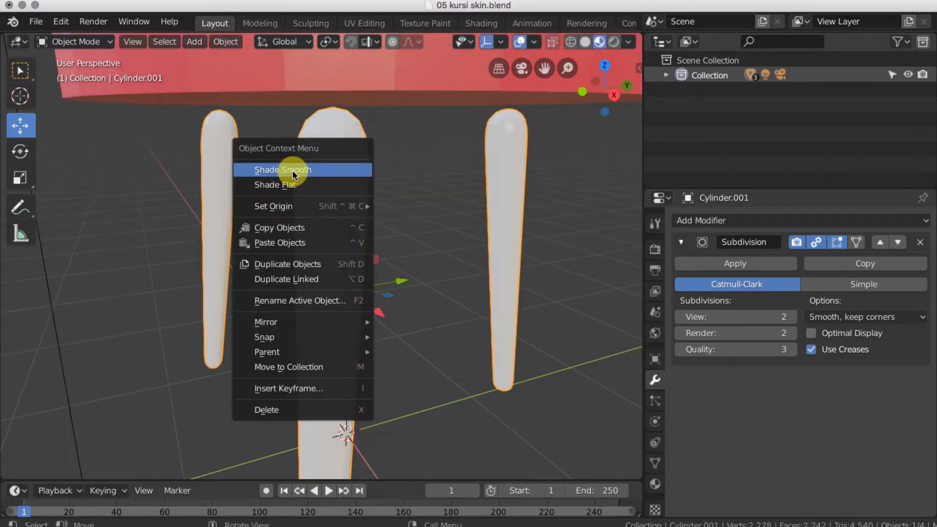
{"action": "left_click", "coordinate": [268, 171]}
{"action": "scroll", "coordinate": [328, 176], "scroll_direction": "down", "scroll_amount": 4}
{"action": "middle_click_drag", "start_coordinate": [328, 176], "coordinate": [228, 191]}
{"action": "middle_click_drag", "start_coordinate": [402, 196], "coordinate": [380, 181]}
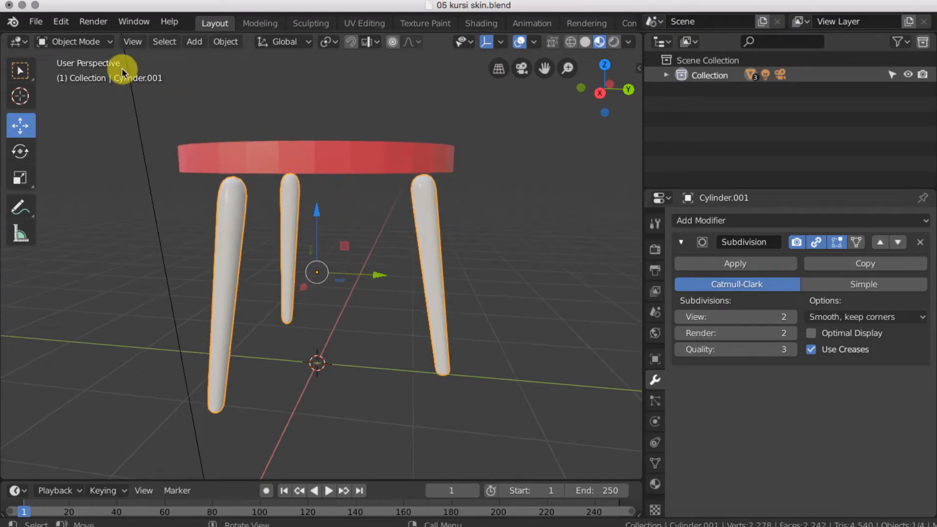
- In wireframe Edit Mode, select the top end face of each of the three legs and delete them as Faces
{"action": "left_click", "coordinate": [99, 43]}
{"action": "left_click", "coordinate": [94, 76]}
{"action": "middle_click_drag", "start_coordinate": [272, 198], "coordinate": [300, 239]}
{"action": "key", "text": "z"}
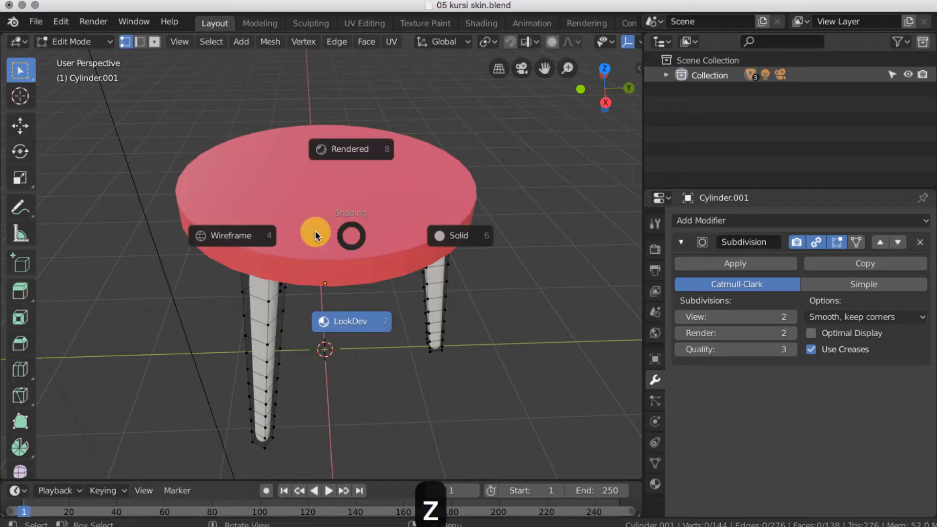
{"action": "left_click", "coordinate": [251, 234]}
{"action": "middle_click_drag", "start_coordinate": [350, 216], "coordinate": [354, 235]}
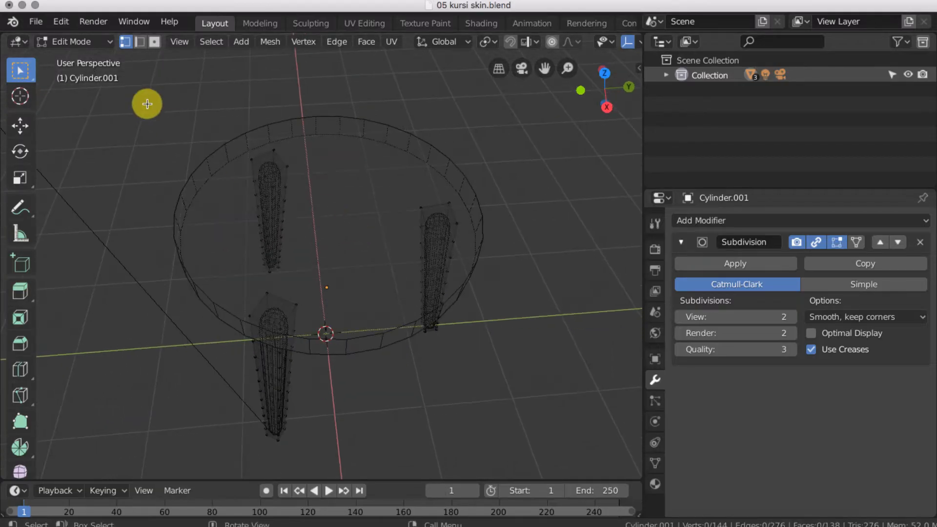
{"action": "left_click", "coordinate": [270, 163]}
{"action": "left_click", "coordinate": [433, 208], "text": "shift"}
{"action": "left_click", "coordinate": [283, 308], "text": "shift"}
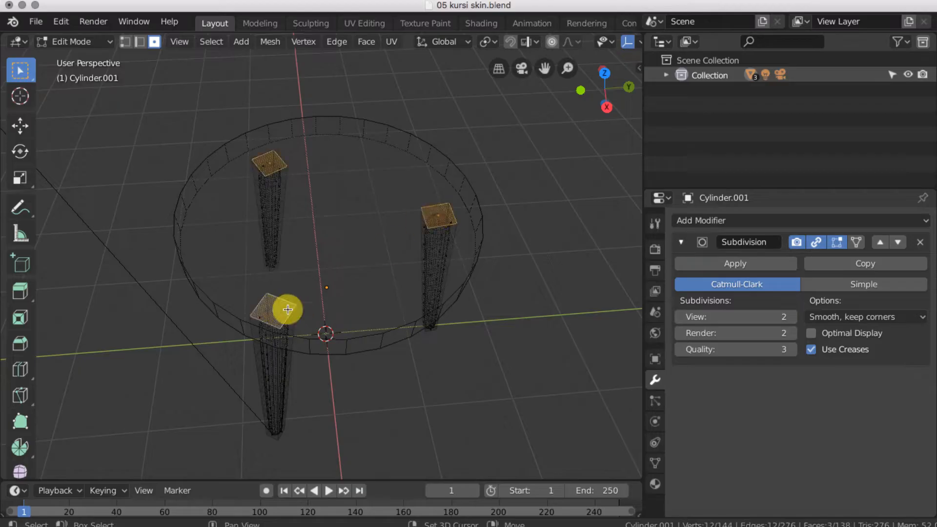
{"action": "middle_click_drag", "start_coordinate": [285, 307], "coordinate": [349, 288]}
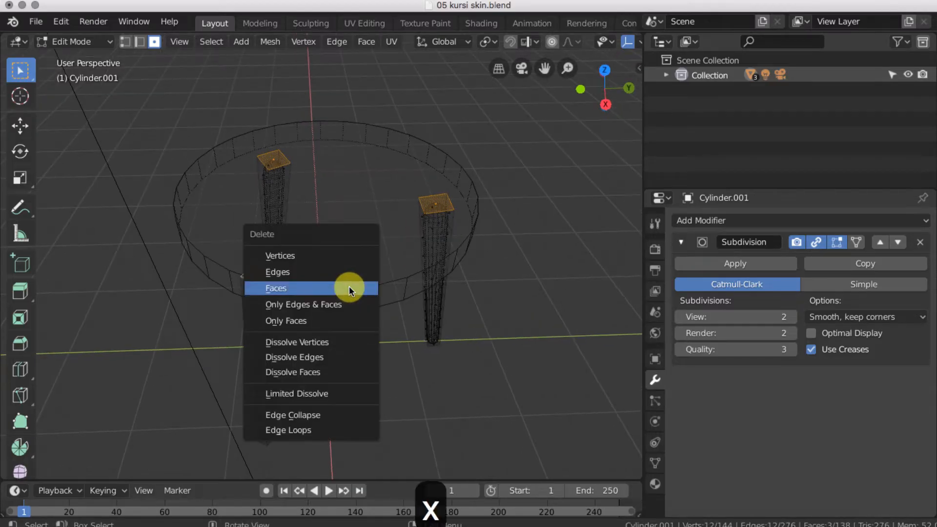
{"action": "left_click", "coordinate": [276, 287]}
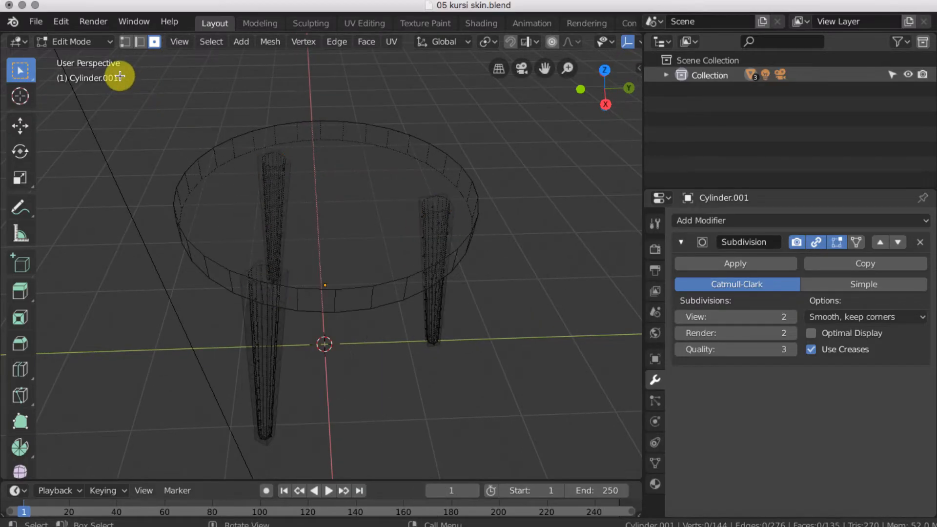
- Return to Object Mode with LookDev shading and unhide the hidden backdrop behind the stool
{"action": "left_click", "coordinate": [102, 42]}
{"action": "left_click", "coordinate": [76, 57]}
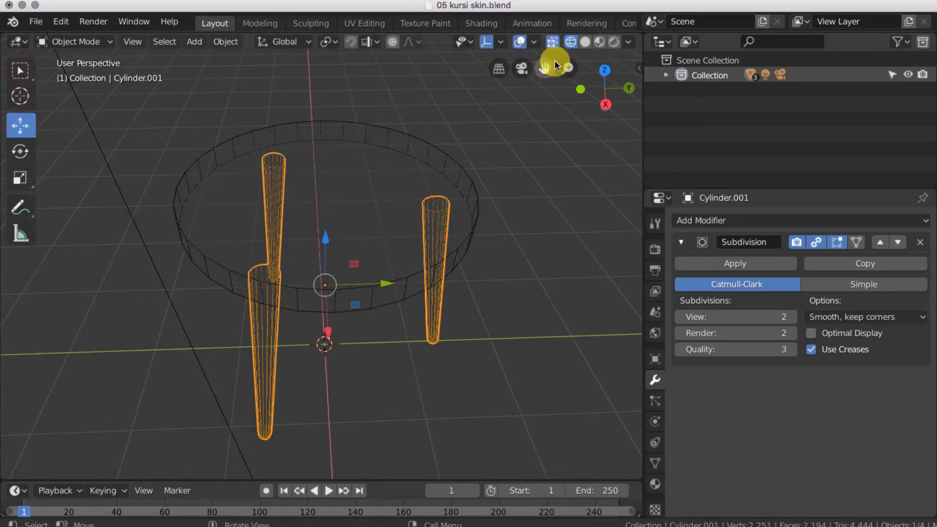
{"action": "left_click", "coordinate": [600, 43]}
{"action": "mouse_move", "coordinate": [519, 244]}
{"action": "middle_mouse_down"}
{"action": "mouse_move", "coordinate": [516, 186]}
{"action": "mouse_move", "coordinate": [379, 233]}
{"action": "mouse_move", "coordinate": [420, 239]}
{"action": "mouse_move", "coordinate": [465, 310]}
{"action": "middle_mouse_up"}
{"action": "scroll", "coordinate": [428, 248], "scroll_direction": "down", "scroll_amount": 3}
{"action": "key", "text": "alt+h"}
{"action": "key", "text": "alt+a"}
{"action": "middle_click_drag", "start_coordinate": [390, 287], "coordinate": [439, 261]}
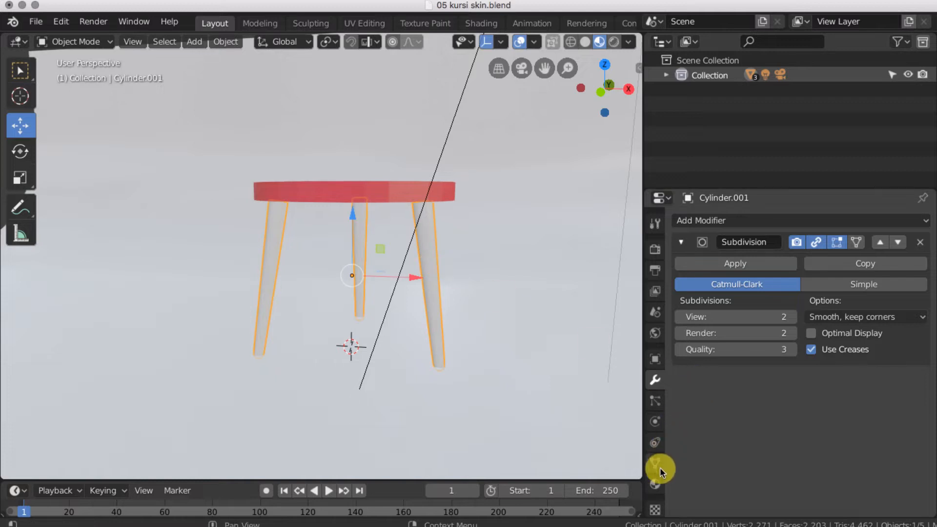
- Assign the existing brown Material.002 to the stool's legs
{"action": "left_click", "coordinate": [655, 483]}
{"action": "left_click", "coordinate": [684, 282]}
{"action": "left_click", "coordinate": [689, 318]}
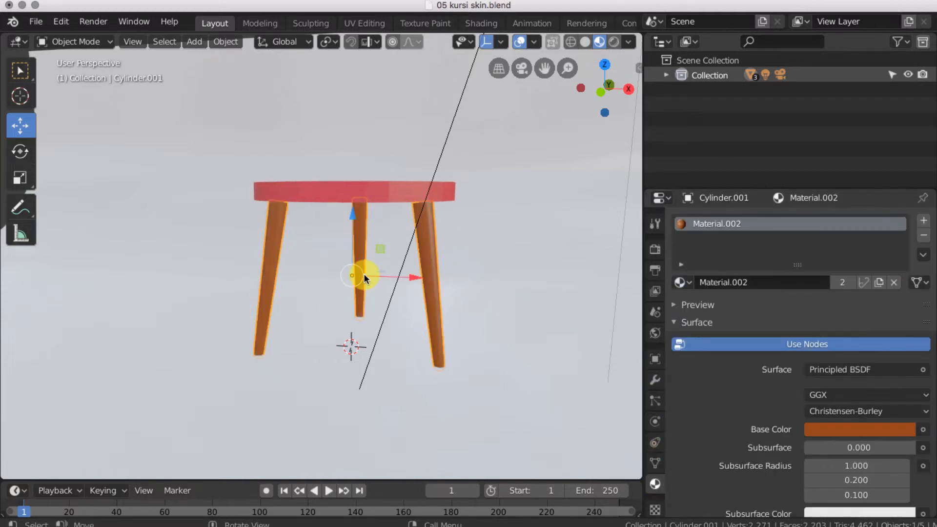
- Deselect everything and view the finished stool in Rendered shading
{"action": "key", "text": "alt+a"}
{"action": "middle_click_drag", "start_coordinate": [360, 272], "coordinate": [439, 252]}
{"action": "left_click", "coordinate": [613, 42]}
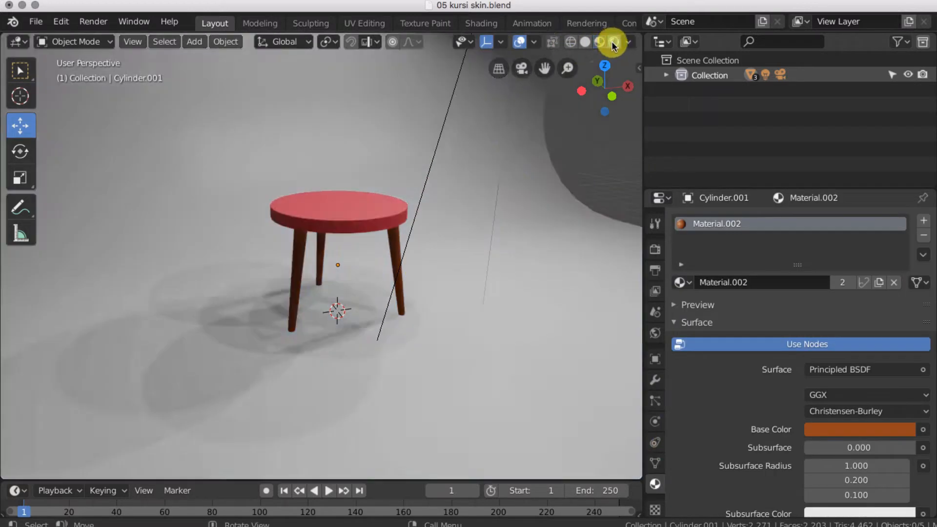
{"action": "middle_click_drag", "start_coordinate": [483, 156], "coordinate": [453, 183]}
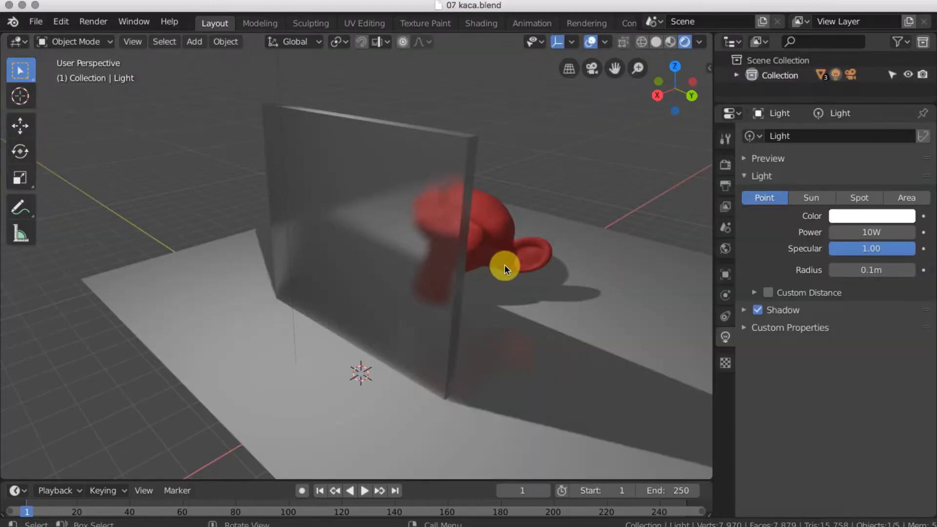
- In the 07 kaca.blend scene, delete the frosted glass panel standing in front of the red monkey head
{"action": "middle_click_drag", "start_coordinate": [474, 266], "coordinate": [429, 255]}
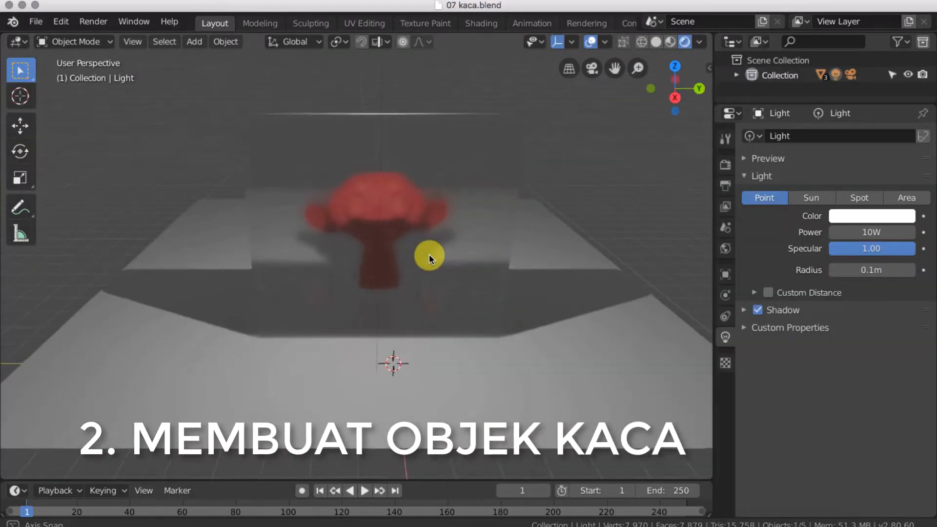
{"action": "middle_click_drag", "start_coordinate": [515, 244], "coordinate": [464, 240]}
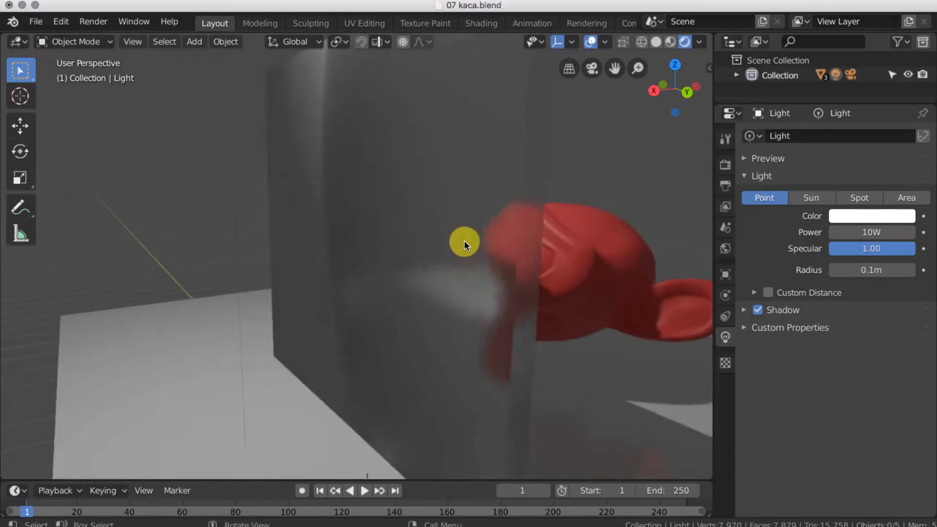
{"action": "scroll", "coordinate": [464, 241], "scroll_direction": "down", "scroll_amount": 5}
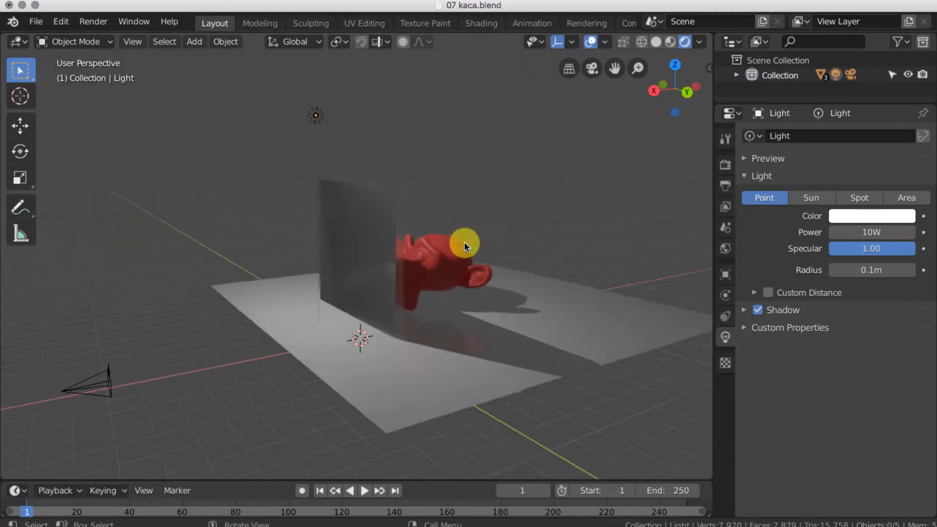
{"action": "left_click", "coordinate": [353, 232]}
{"action": "key", "text": "x"}
{"action": "left_click", "coordinate": [352, 233]}
{"action": "middle_click_drag", "start_coordinate": [383, 267], "coordinate": [397, 288]}
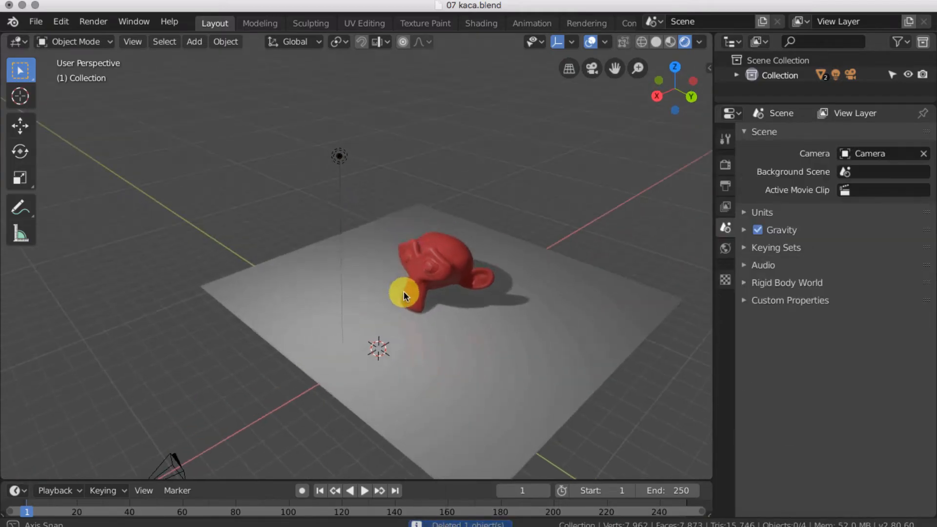
- Add a cube mesh beside the red monkey head and raise it along Z above the floor plane
{"action": "key", "text": "shift+a"}
{"action": "mouse_move", "coordinate": [385, 246]}
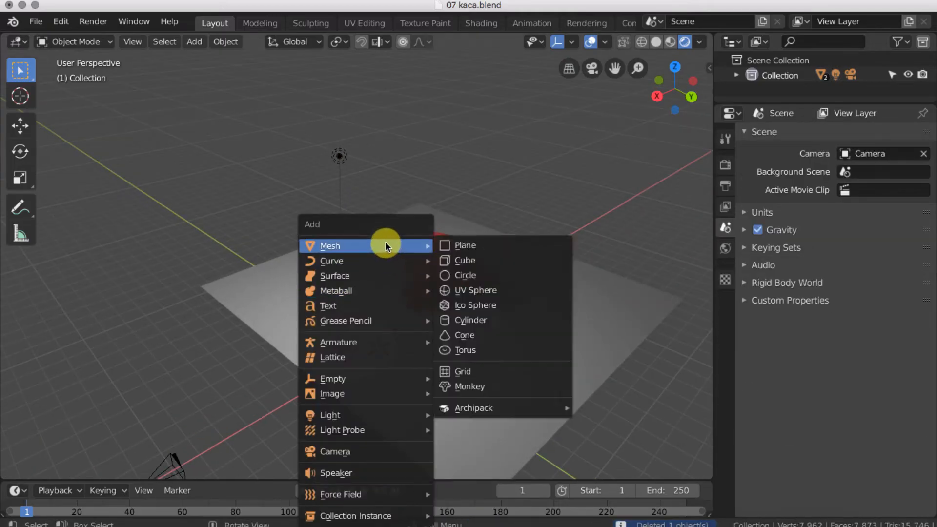
{"action": "left_click", "coordinate": [490, 260]}
{"action": "middle_click_drag", "start_coordinate": [528, 296], "coordinate": [396, 308]}
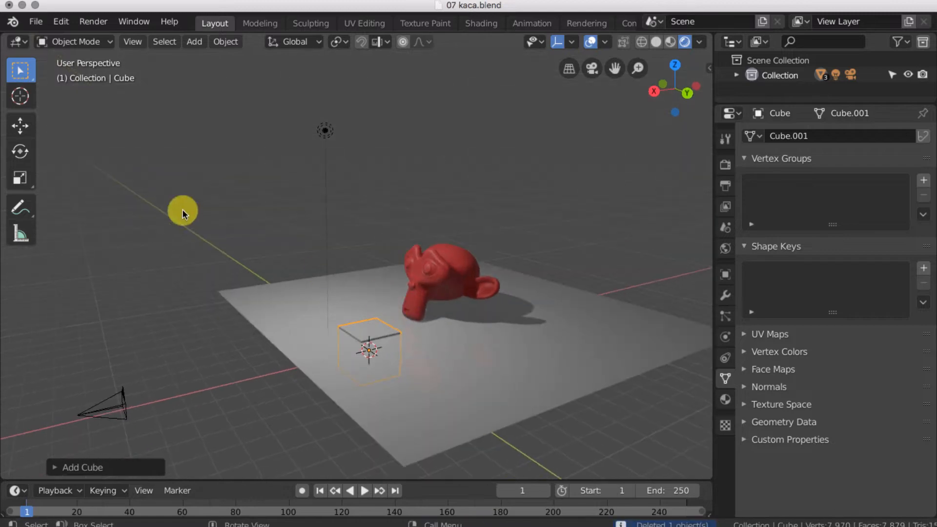
{"action": "left_click", "coordinate": [20, 125]}
{"action": "left_click_drag", "start_coordinate": [369, 299], "coordinate": [370, 239]}
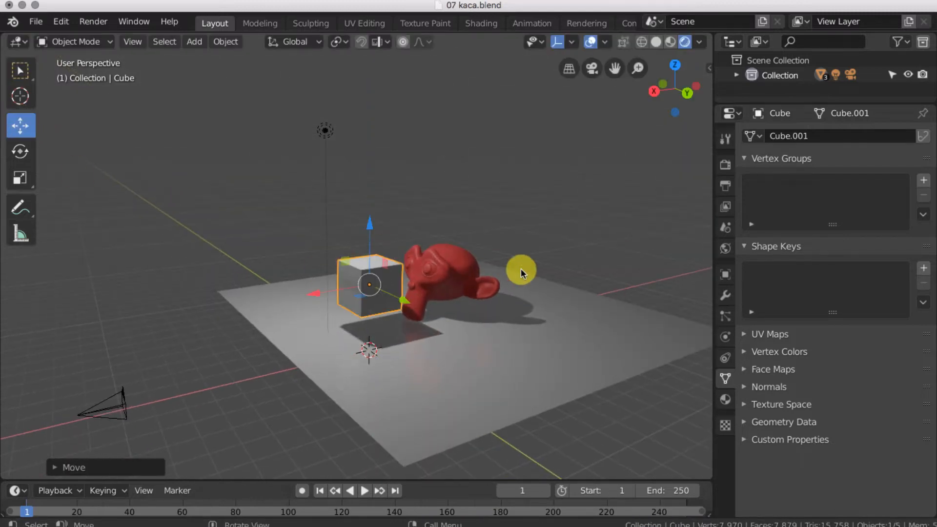
- In Edit Mode, flatten the cube along X to about 0.08, scale it up into a large panel, and thin it further along X
{"action": "key", "text": "Tab"}
{"action": "middle_click_drag", "start_coordinate": [519, 272], "coordinate": [541, 294]}
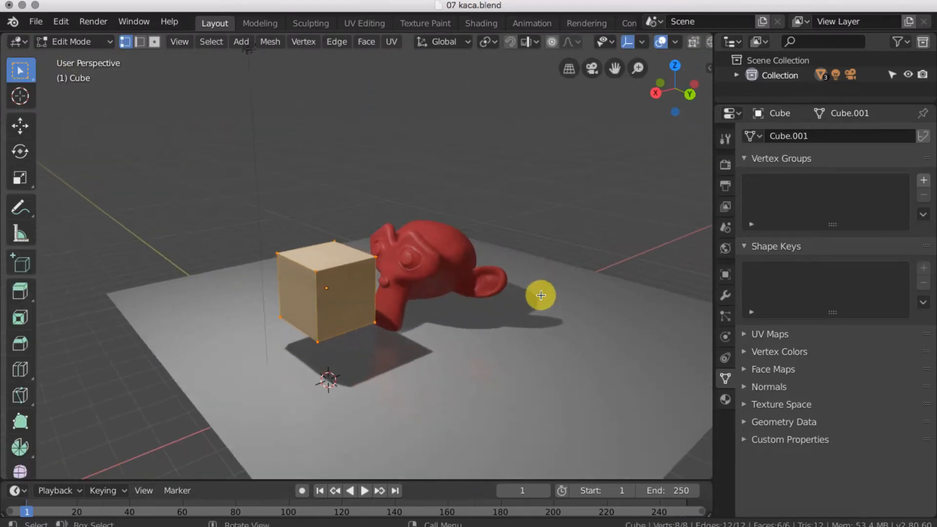
{"action": "key", "text": "s"}
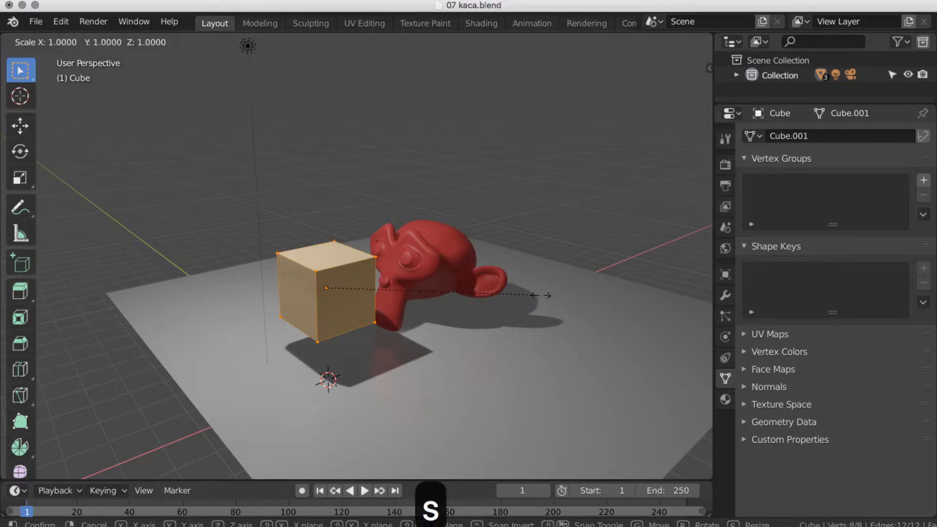
{"action": "key", "text": "x"}
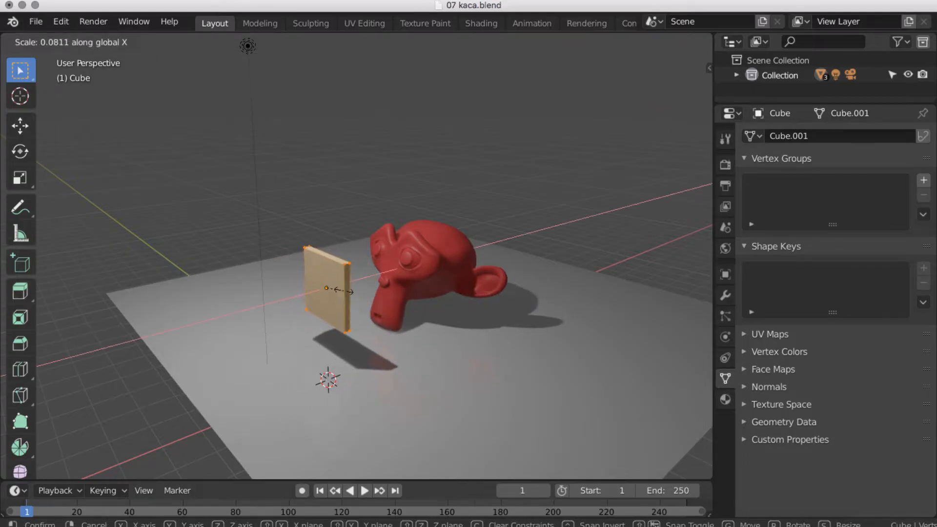
{"action": "left_click", "coordinate": [349, 292]}
{"action": "key", "text": "s"}
{"action": "left_click", "coordinate": [414, 299]}
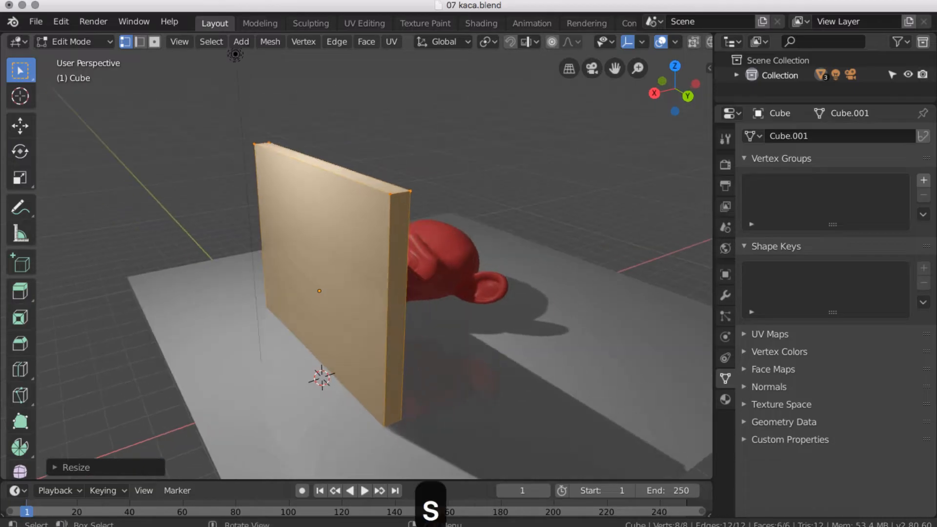
{"action": "key", "text": "s"}
{"action": "key", "text": "x"}
{"action": "left_click", "coordinate": [395, 287]}
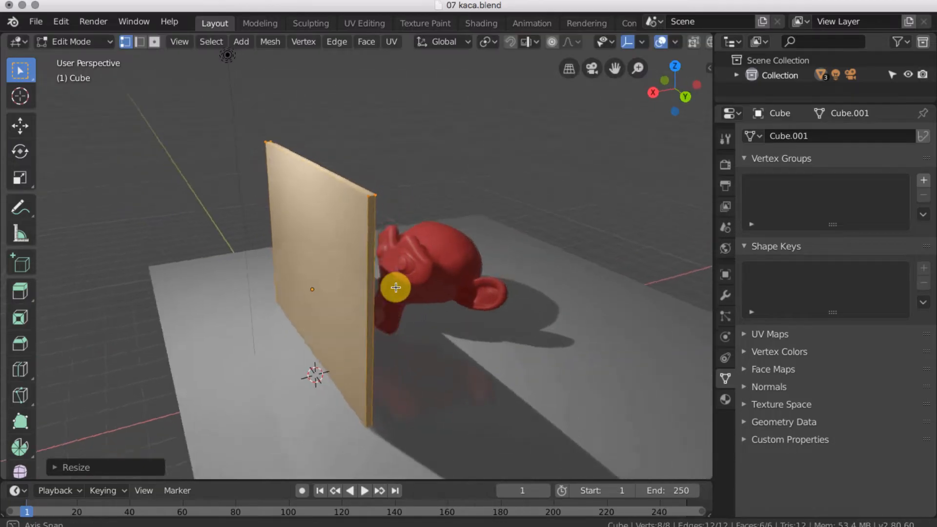
- Return to Object Mode and raise the thin panel along Z in front of the monkey head
{"action": "middle_click_drag", "start_coordinate": [395, 288], "coordinate": [403, 283]}
{"action": "left_click", "coordinate": [20, 126]}
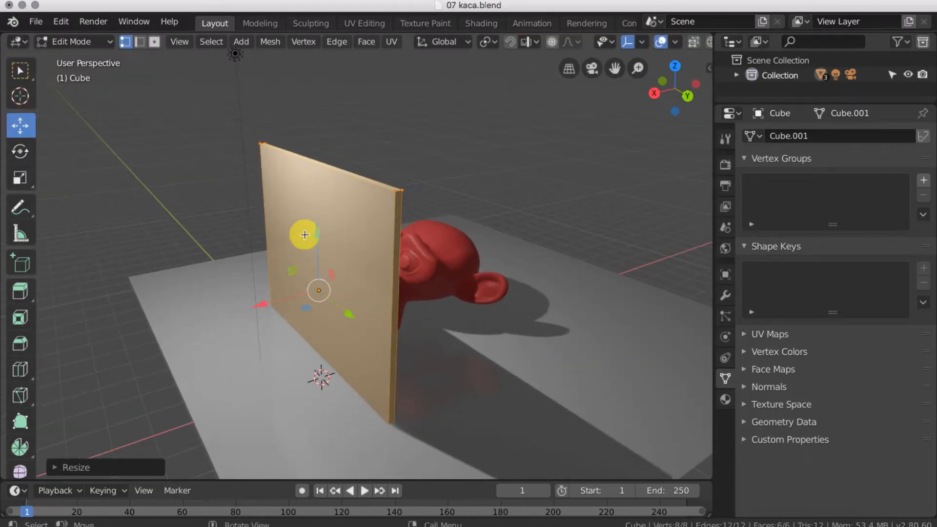
{"action": "key", "text": "Tab"}
{"action": "left_click_drag", "start_coordinate": [316, 249], "coordinate": [316, 207]}
{"action": "middle_click_drag", "start_coordinate": [384, 226], "coordinate": [370, 254]}
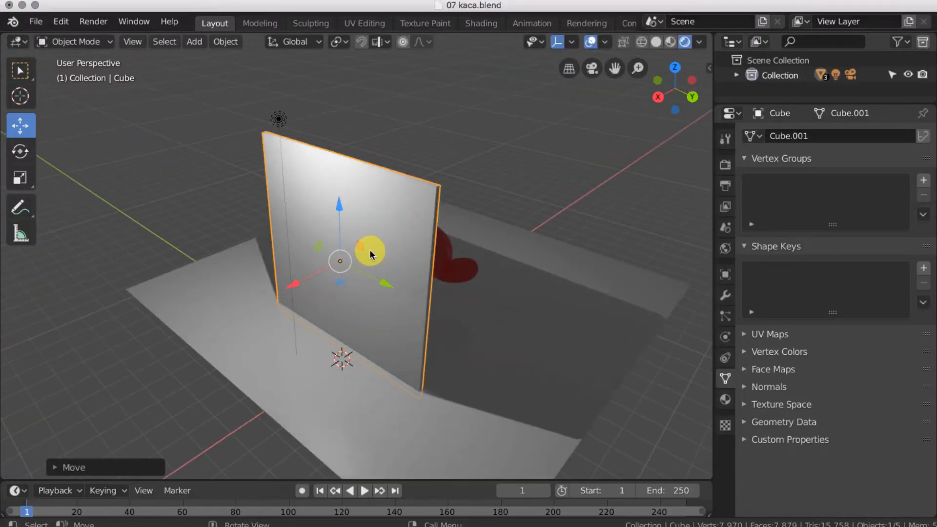
- Create a new material for the panel and name it kaca2
{"action": "left_click", "coordinate": [726, 401]}
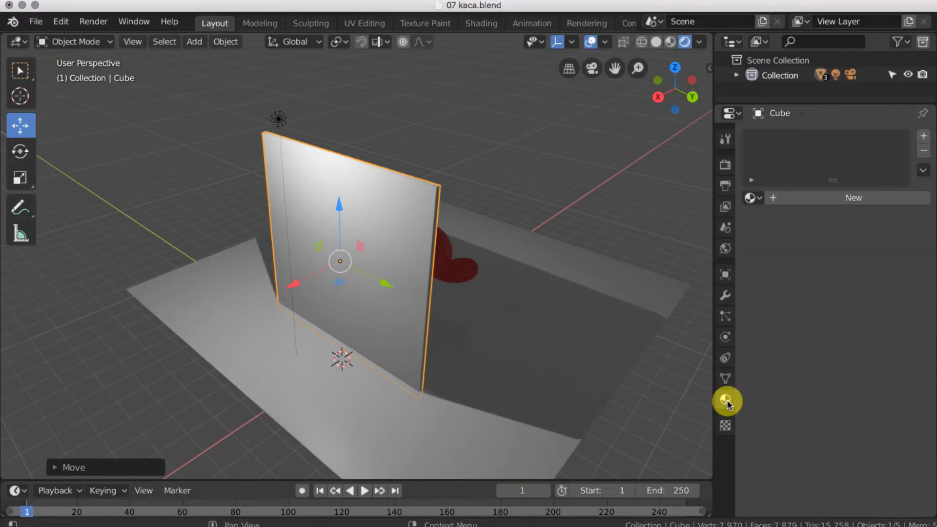
{"action": "left_click", "coordinate": [830, 199]}
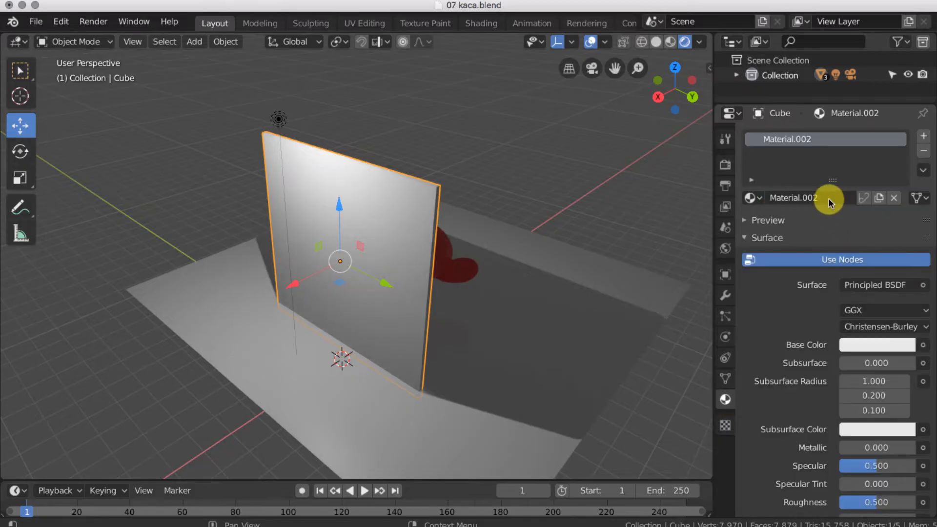
{"action": "double_click", "coordinate": [812, 201]}
{"action": "type", "text": "kaca2"}
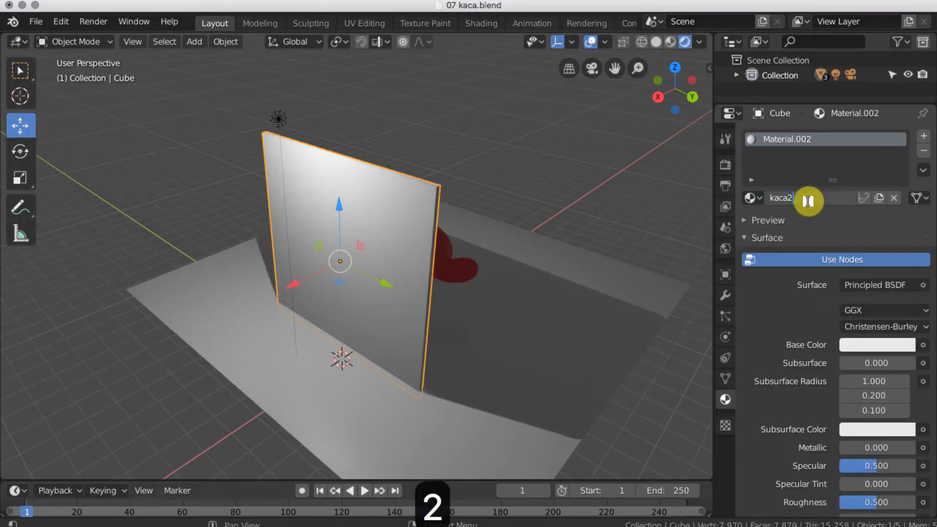
{"action": "key", "text": "Return"}
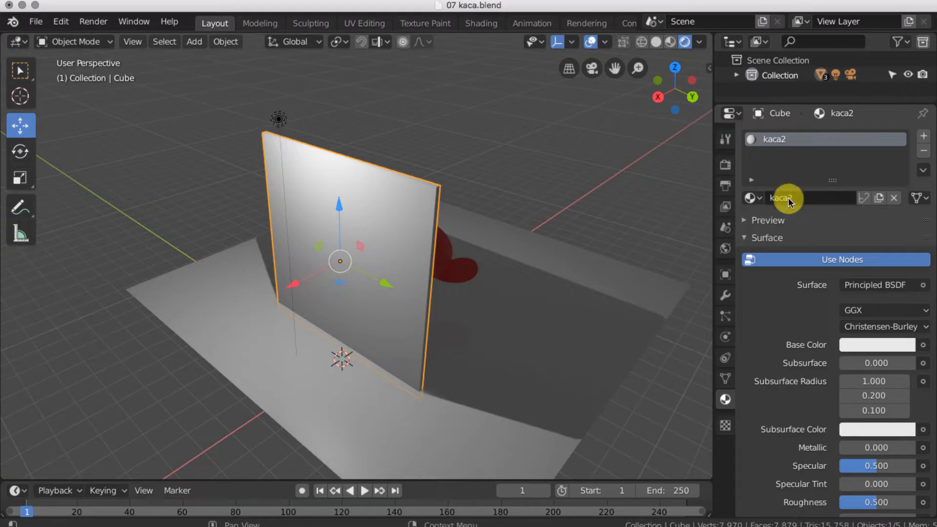
- Set the kaca2 material's Transmission to 1 and check the panel in the viewport
{"action": "scroll", "coordinate": [800, 216], "scroll_direction": "down", "scroll_amount": 10}
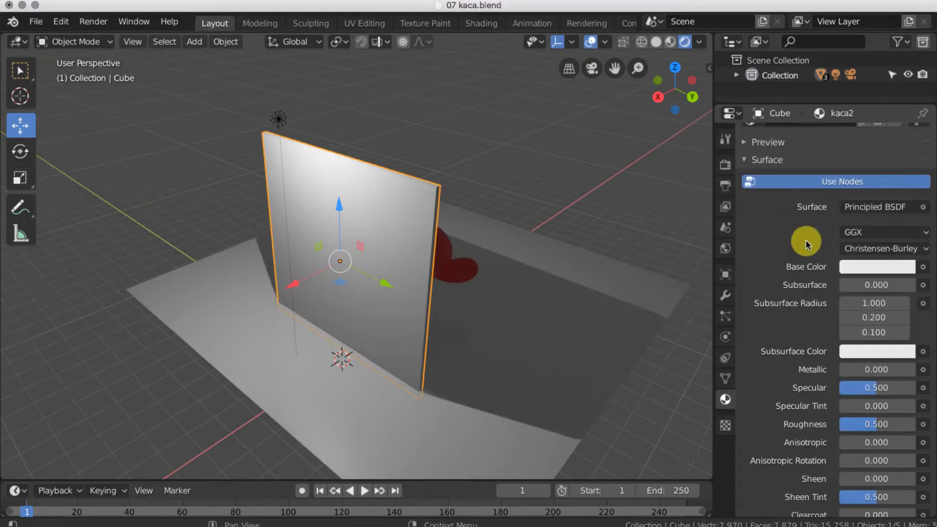
{"action": "scroll", "coordinate": [829, 300], "scroll_direction": "down", "scroll_amount": 3}
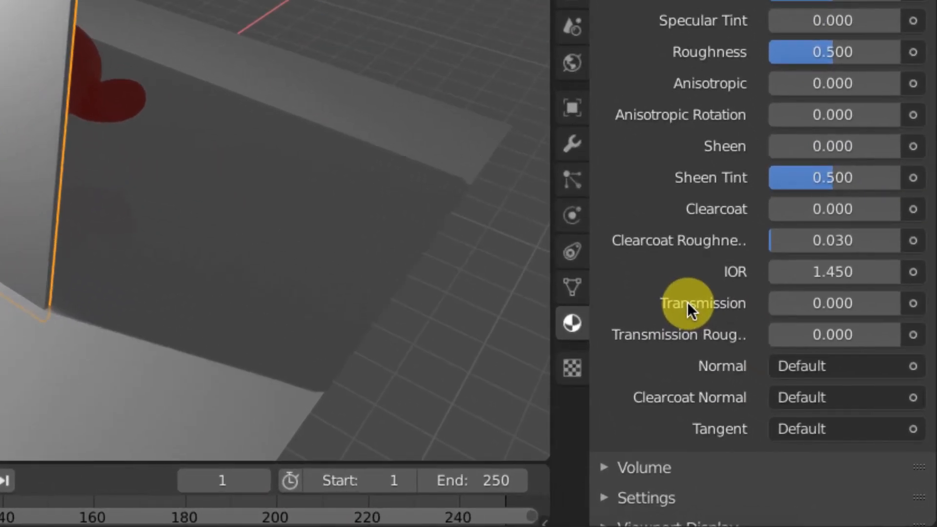
{"action": "type", "text": "1"}
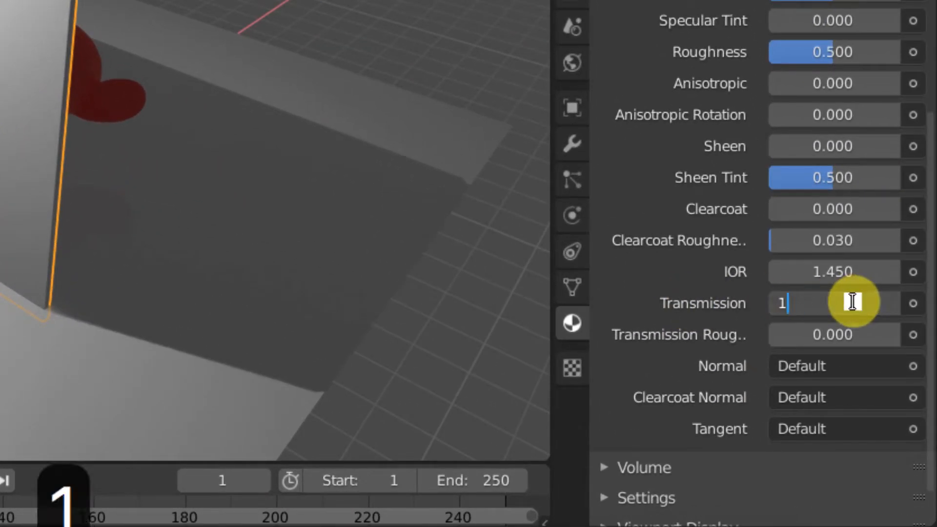
{"action": "key", "text": "Return"}
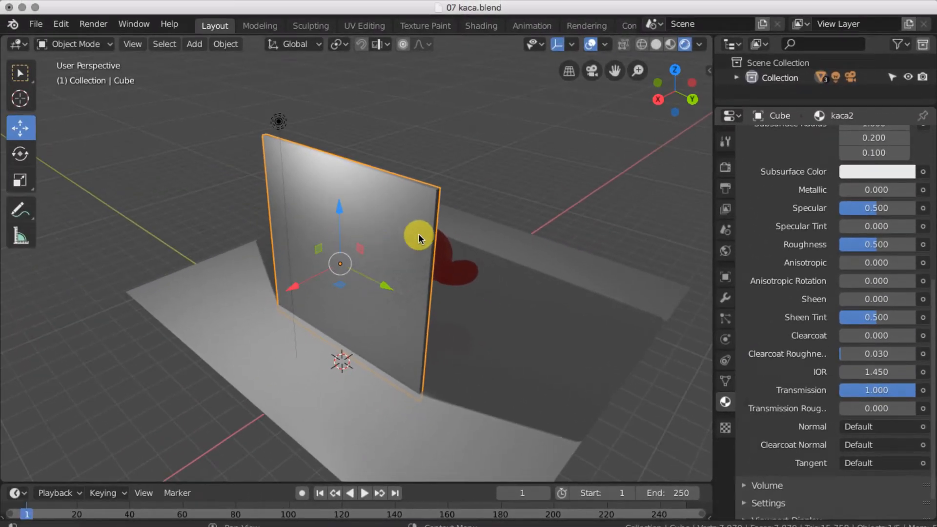
{"action": "middle_click_drag", "start_coordinate": [419, 234], "coordinate": [440, 231]}
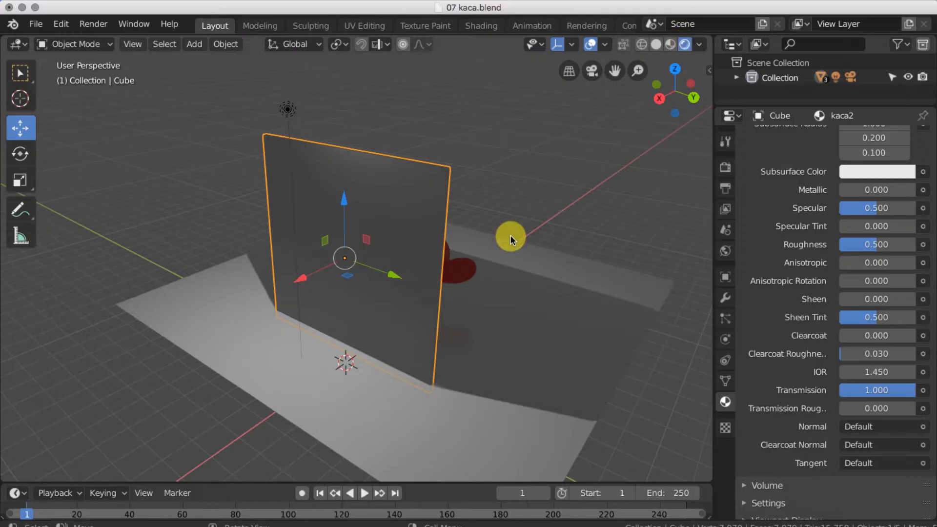
{"action": "middle_click_drag", "start_coordinate": [511, 239], "coordinate": [485, 236]}
- Enable Screen Space Refraction in the kaca2 material's settings and view the monkey head through the panel
{"action": "scroll", "coordinate": [875, 403], "scroll_direction": "down", "scroll_amount": 2}
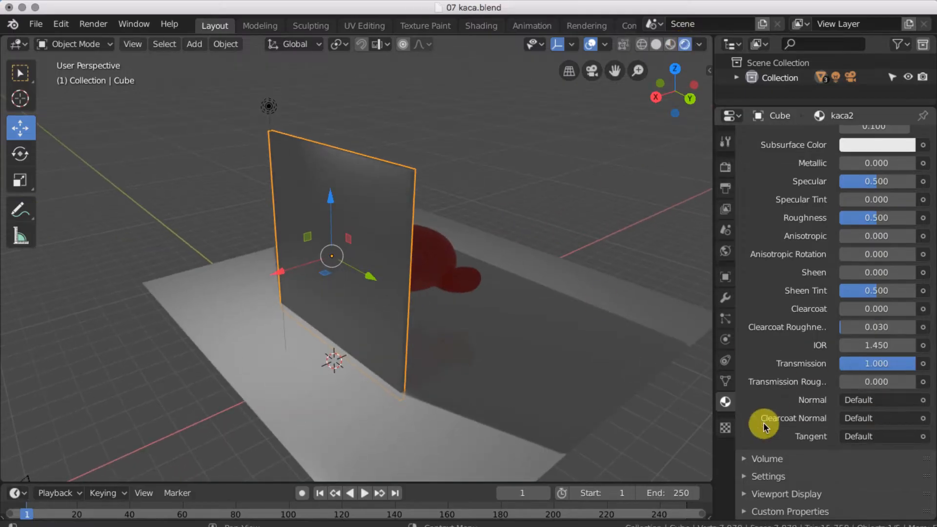
{"action": "left_click", "coordinate": [765, 477]}
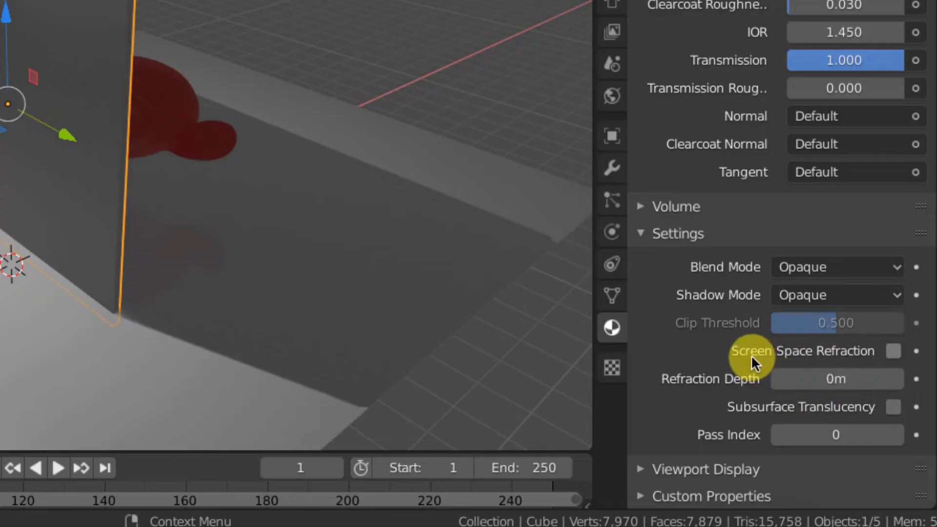
{"action": "left_click", "coordinate": [894, 351]}
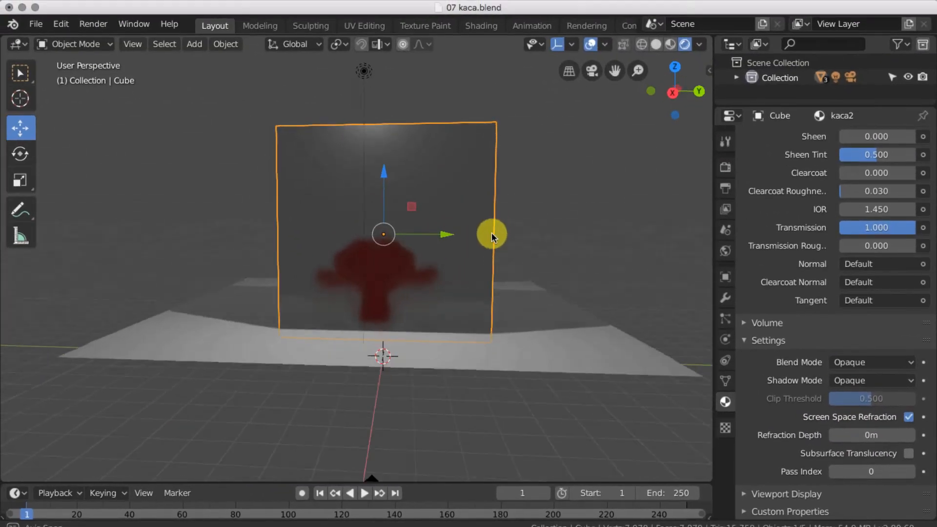
{"action": "middle_click_drag", "start_coordinate": [491, 232], "coordinate": [437, 259]}
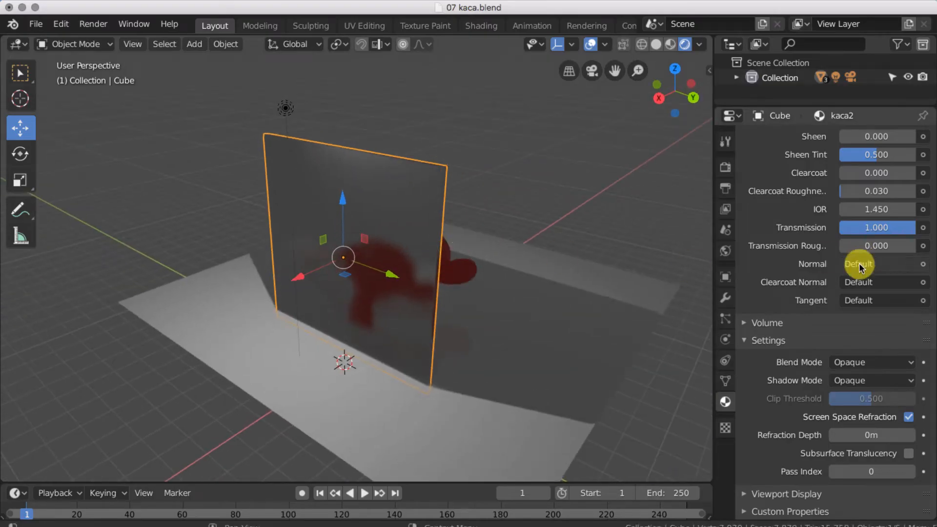
{"action": "scroll", "coordinate": [830, 234], "scroll_direction": "up", "scroll_amount": 3}
- Turn off Screen Space Reflections and its Refraction option in the Eevee render settings to compare the panel's look
{"action": "left_click", "coordinate": [725, 168]}
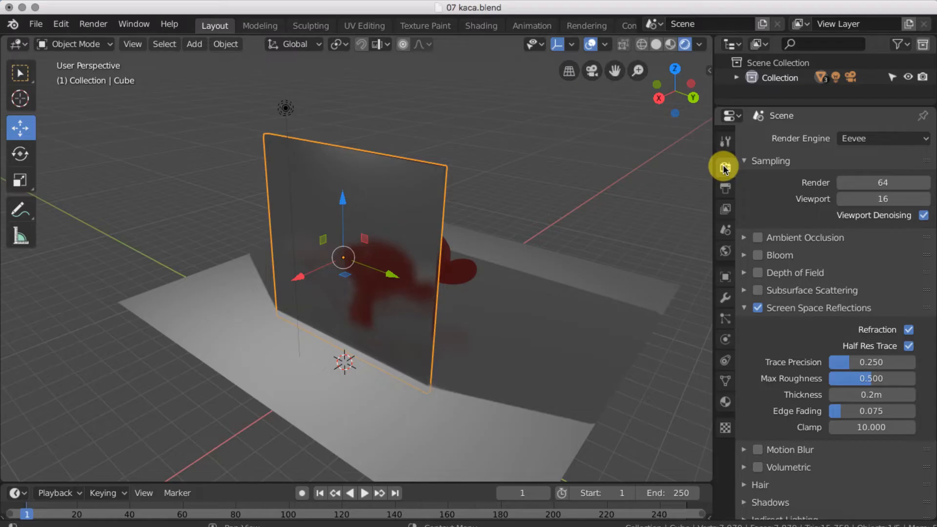
{"action": "left_click", "coordinate": [760, 309]}
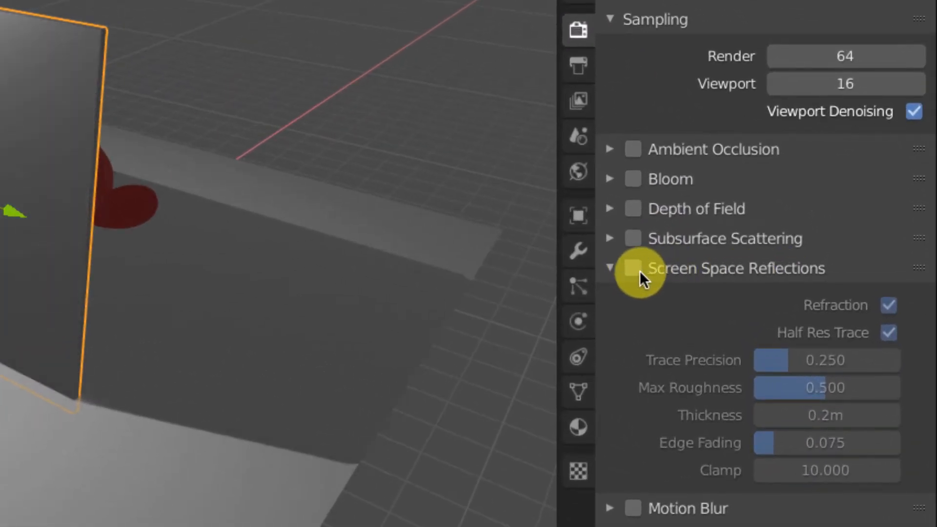
{"action": "left_click", "coordinate": [634, 269]}
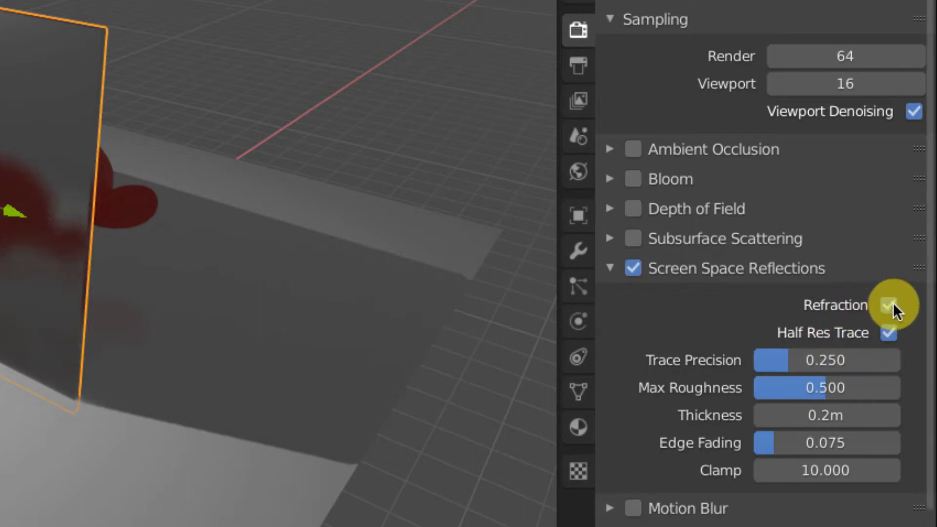
{"action": "left_click", "coordinate": [889, 306]}
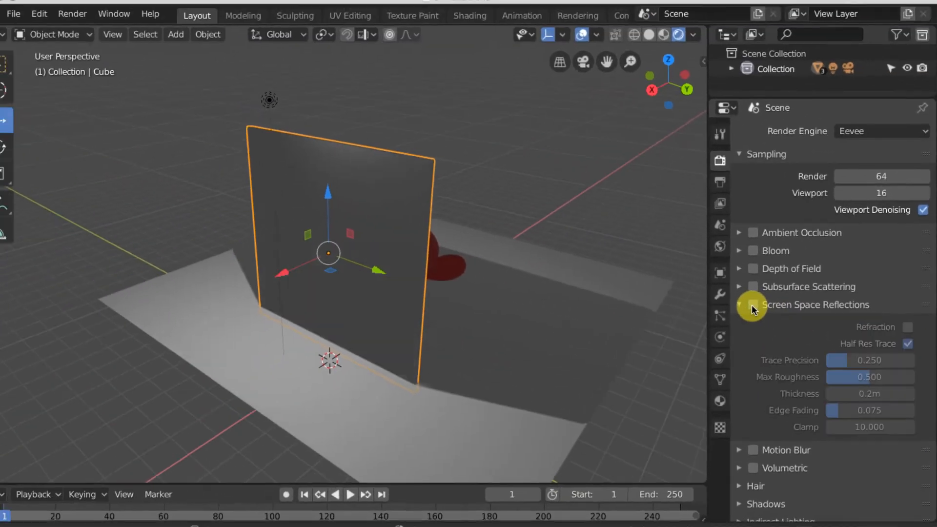
{"action": "left_click", "coordinate": [633, 268]}
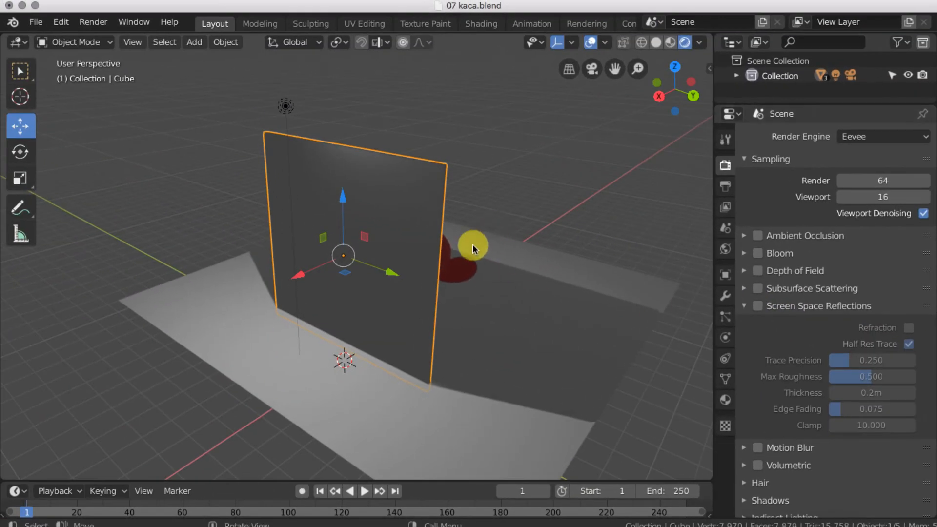
{"action": "middle_click_drag", "start_coordinate": [151, 164], "coordinate": [217, 104]}
{"action": "middle_click_drag", "start_coordinate": [511, 208], "coordinate": [497, 233]}
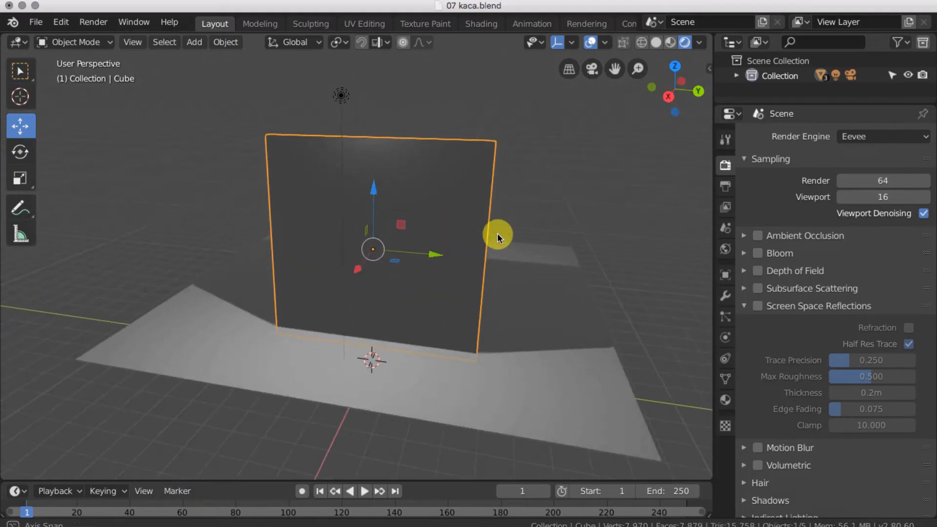
- Check the material's Screen Space Refraction option, re-enable Screen Space Reflections with Refraction in the render settings, and inspect the panel
{"action": "left_click", "coordinate": [726, 400]}
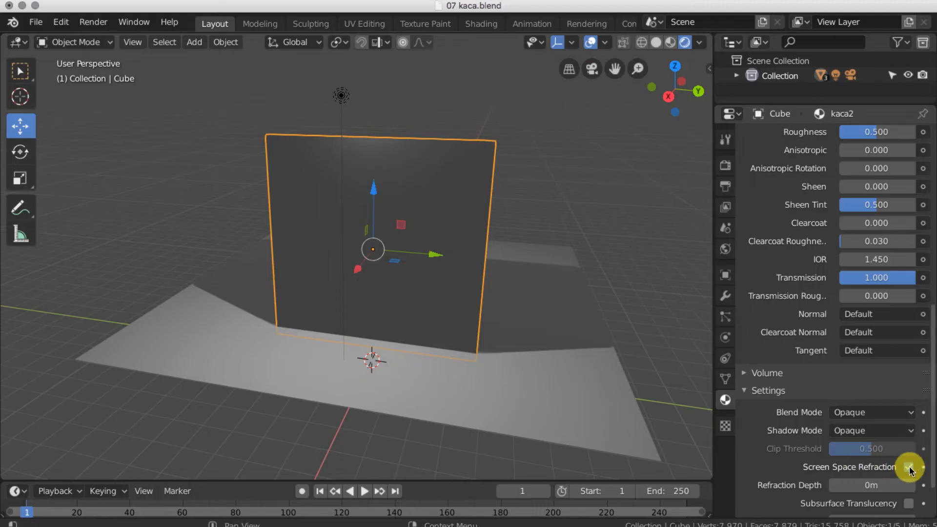
{"action": "left_click", "coordinate": [727, 167]}
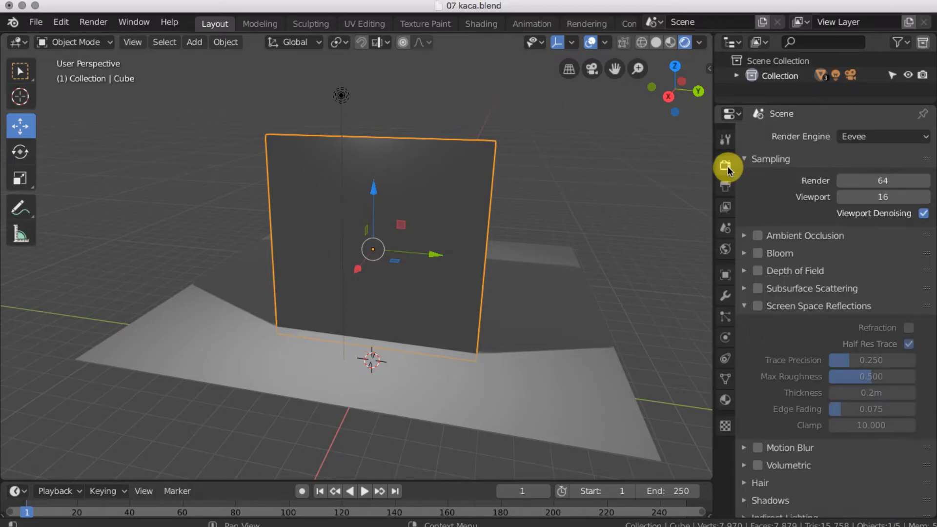
{"action": "left_click", "coordinate": [758, 306]}
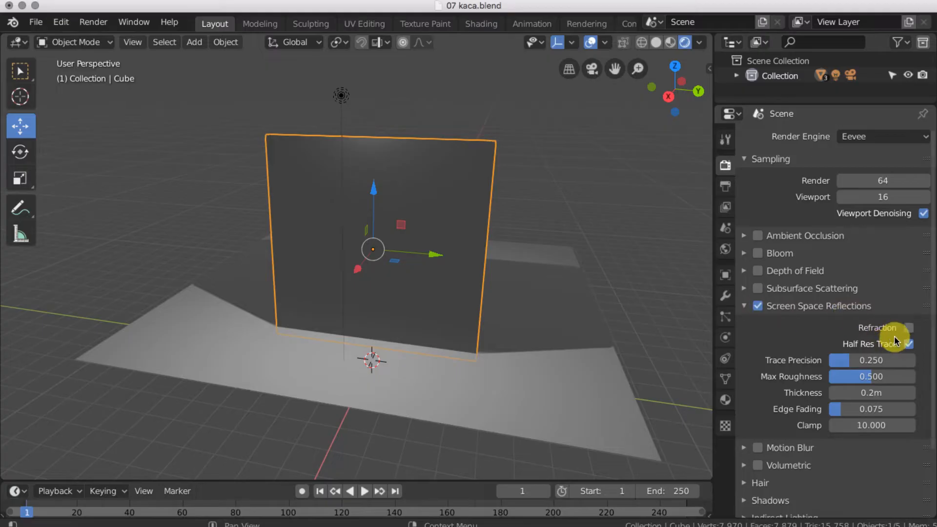
{"action": "left_click", "coordinate": [908, 329]}
{"action": "middle_click_drag", "start_coordinate": [385, 278], "coordinate": [451, 283]}
{"action": "scroll", "coordinate": [384, 266], "scroll_direction": "up", "scroll_amount": 4}
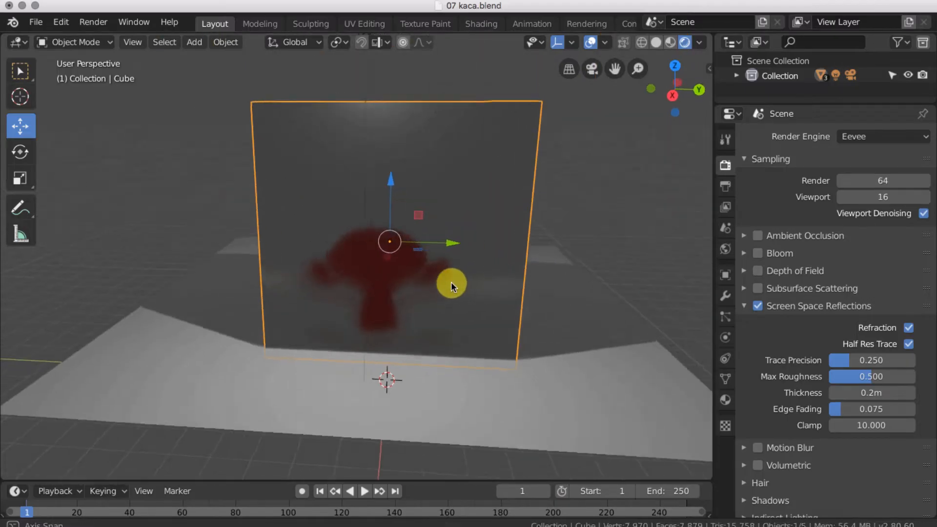
{"action": "scroll", "coordinate": [447, 280], "scroll_direction": "up", "scroll_amount": 2}
{"action": "scroll", "coordinate": [447, 280], "scroll_direction": "down", "scroll_amount": 1}
- Test the kaca2 material at Roughness 0, and settle its Roughness on 0.227
{"action": "left_click", "coordinate": [725, 400]}
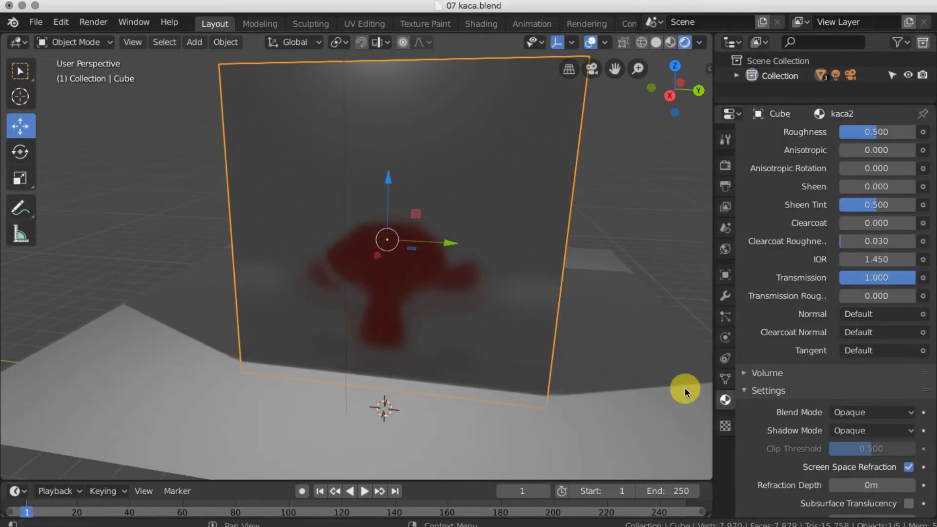
{"action": "scroll", "coordinate": [890, 308], "scroll_direction": "up", "scroll_amount": 7}
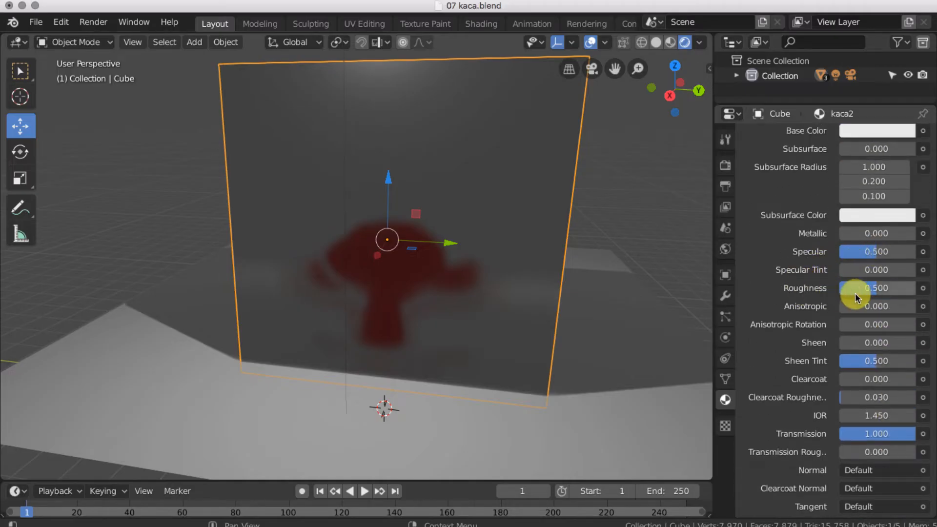
{"action": "left_click_drag", "start_coordinate": [877, 288], "coordinate": [839, 288]}
{"action": "middle_click_drag", "start_coordinate": [513, 247], "coordinate": [582, 272]}
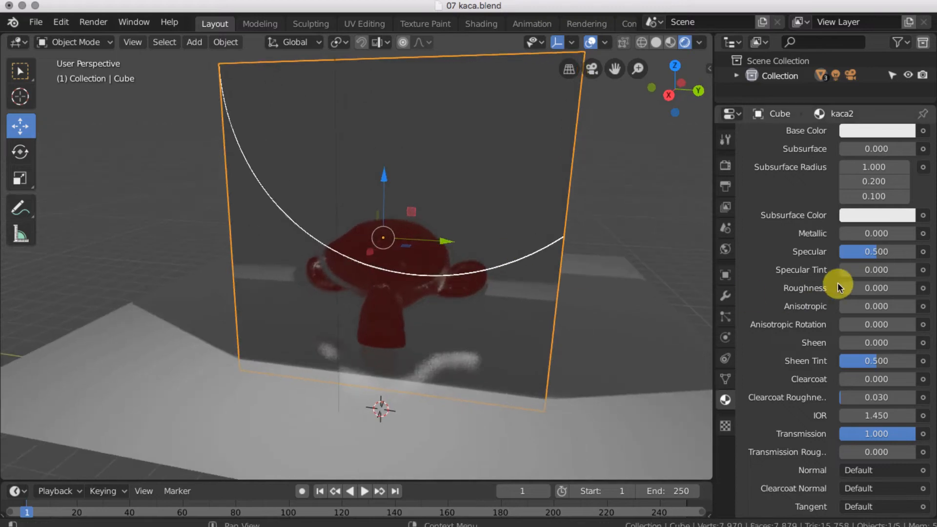
{"action": "mouse_move", "coordinate": [851, 288]}
{"action": "left_mouse_down"}
{"action": "mouse_move", "coordinate": [908, 288]}
{"action": "mouse_move", "coordinate": [863, 288]}
{"action": "left_mouse_up"}
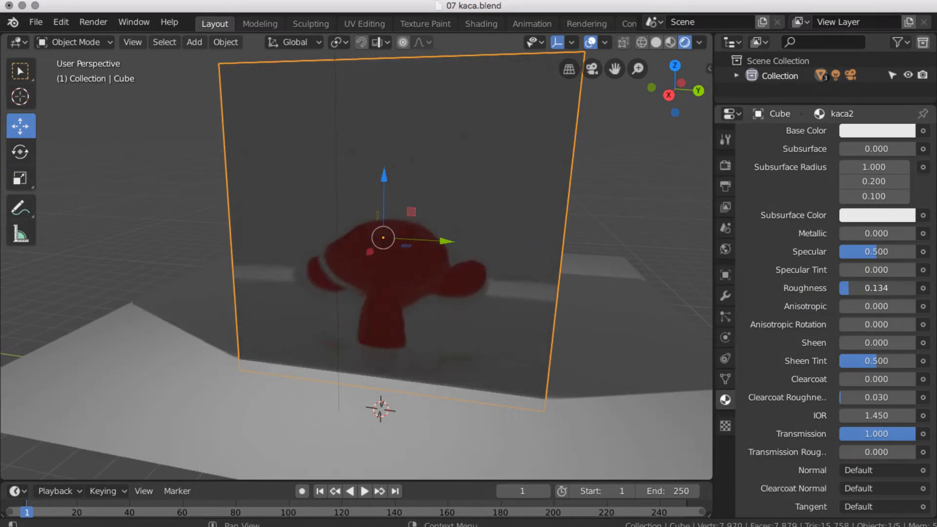
- Set the kaca2 material's IOR to 1 and lower the glass panel vertically in front of the monkey head
{"action": "middle_click_drag", "start_coordinate": [554, 273], "coordinate": [562, 220], "text": "shift"}
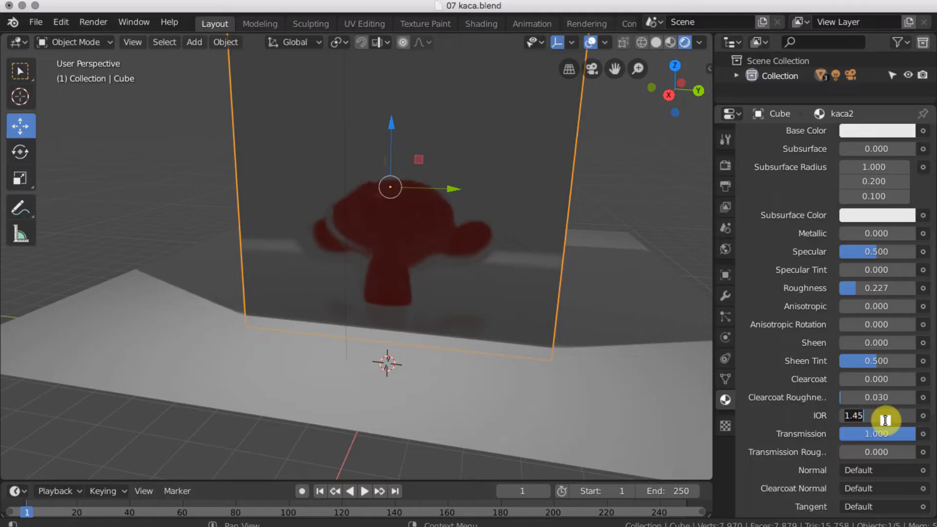
{"action": "type", "text": "1"}
{"action": "key", "text": "Return"}
{"action": "middle_click_drag", "start_coordinate": [454, 152], "coordinate": [386, 221]}
{"action": "scroll", "coordinate": [386, 220], "scroll_direction": "down", "scroll_amount": 3}
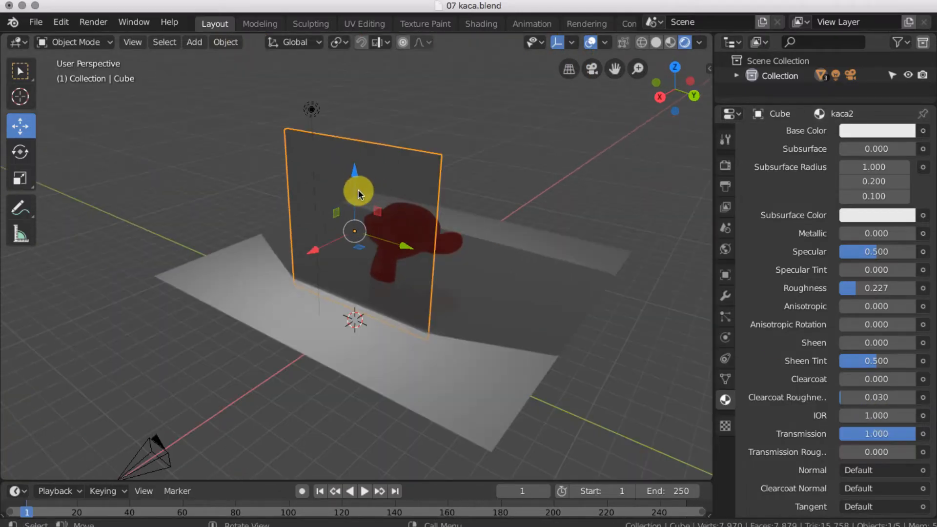
{"action": "left_click_drag", "start_coordinate": [358, 189], "coordinate": [390, 242]}
{"action": "scroll", "coordinate": [418, 247], "scroll_direction": "up", "scroll_amount": 2}
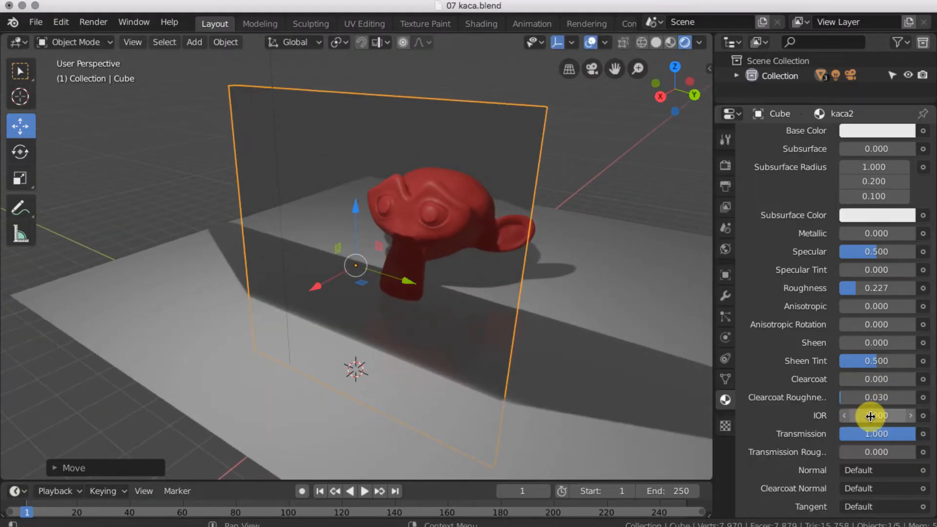
- Set the kaca2 material's IOR to 1.4 and its Roughness to 0.235, and inspect the monkey head through the panel
{"action": "left_click_drag", "start_coordinate": [876, 416], "coordinate": [897, 416]}
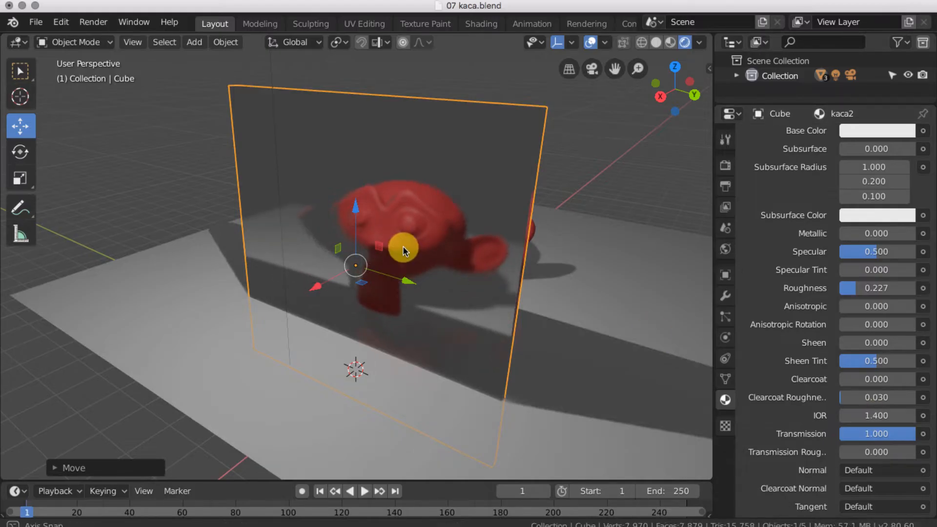
{"action": "middle_click_drag", "start_coordinate": [403, 246], "coordinate": [469, 244]}
{"action": "scroll", "coordinate": [879, 255], "scroll_direction": "up", "scroll_amount": 4}
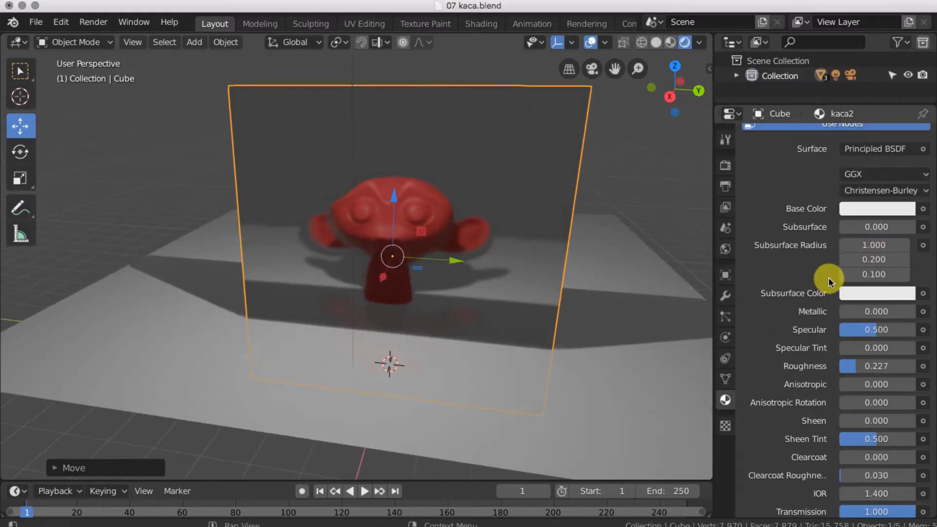
{"action": "left_click_drag", "start_coordinate": [854, 367], "coordinate": [854, 368]}
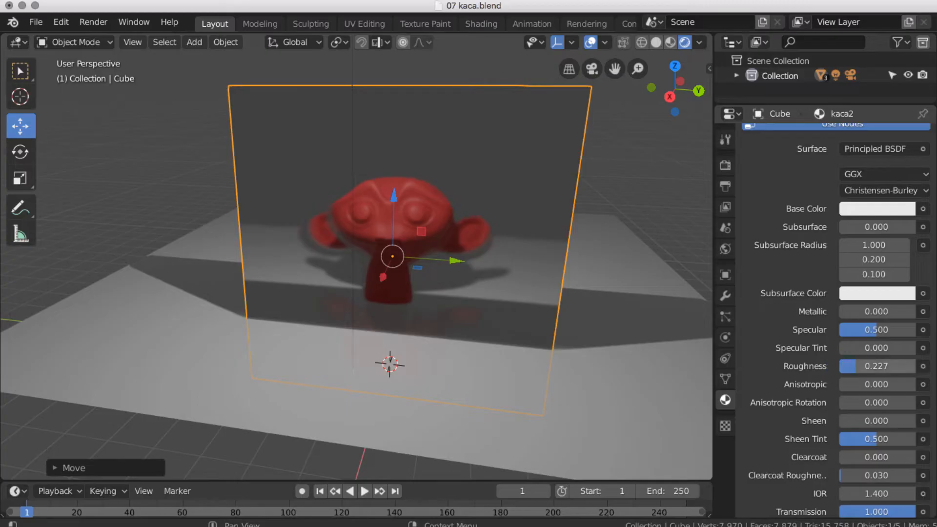
{"action": "middle_click_drag", "start_coordinate": [341, 219], "coordinate": [324, 218]}
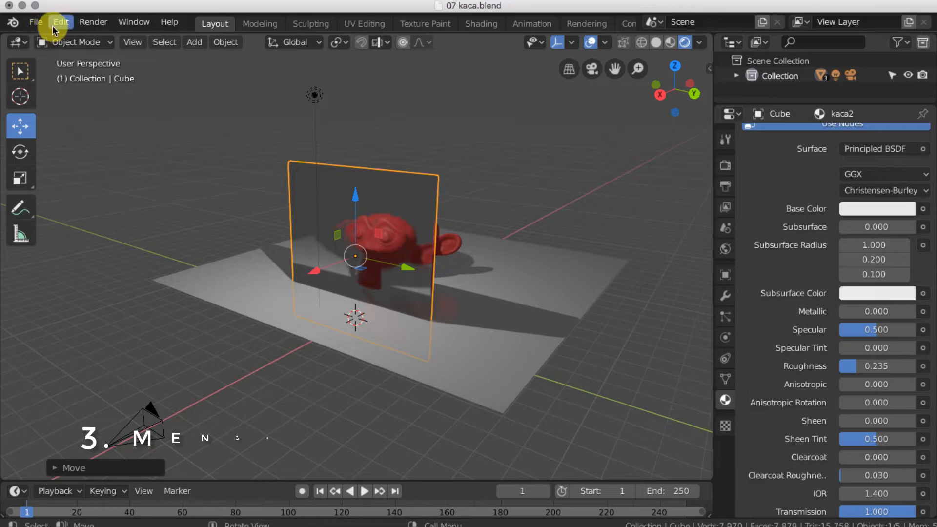
- Open the 09 ukuran.blend file and look around its cube and the angle ruler
{"action": "left_click", "coordinate": [37, 22]}
{"action": "mouse_move", "coordinate": [45, 43]}
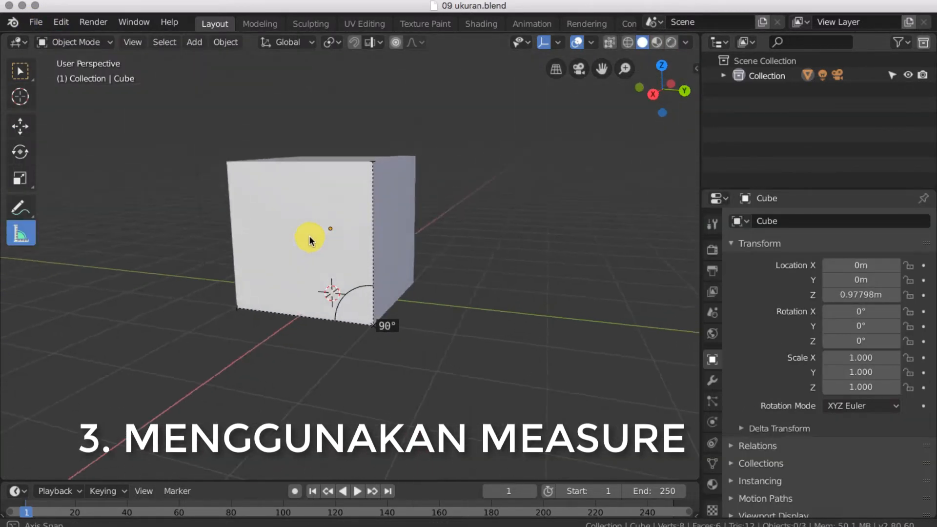
{"action": "middle_click_drag", "start_coordinate": [309, 235], "coordinate": [399, 247]}
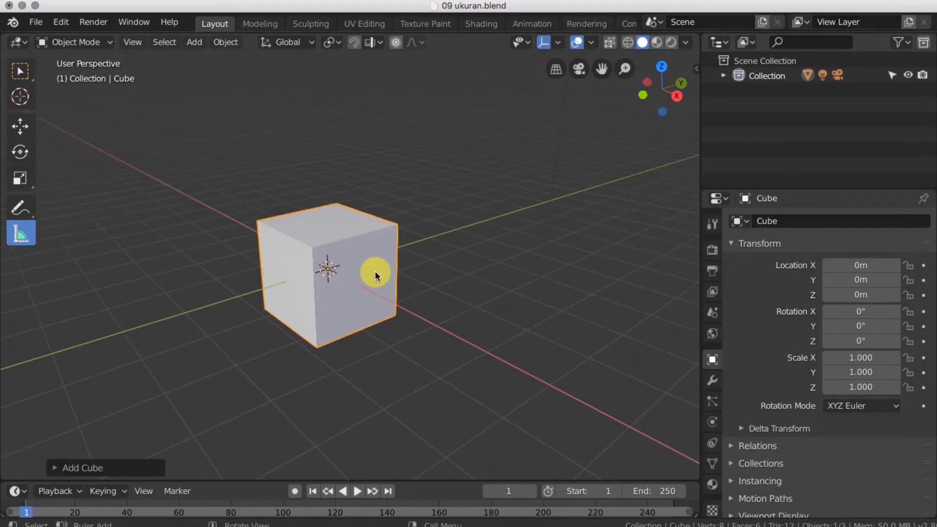
- Activate the Measure tool for the cube, and hide and show the viewport toolbar
{"action": "middle_click_drag", "start_coordinate": [375, 272], "coordinate": [318, 242]}
{"action": "left_click", "coordinate": [34, 232]}
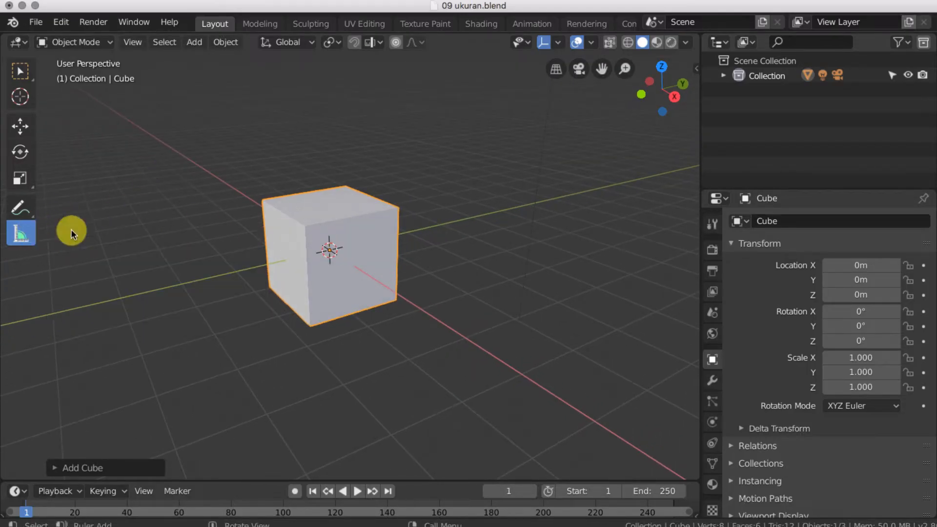
{"action": "key", "text": "t"}
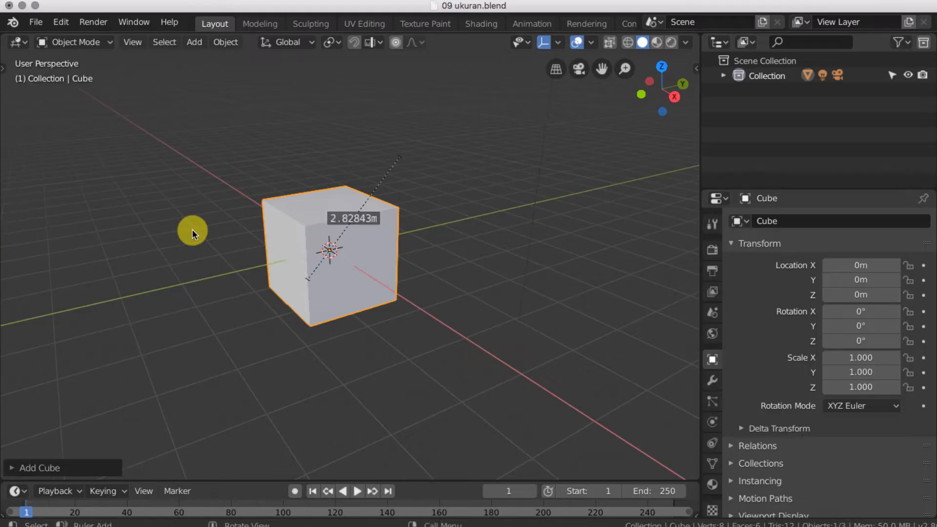
{"action": "key", "text": "t"}
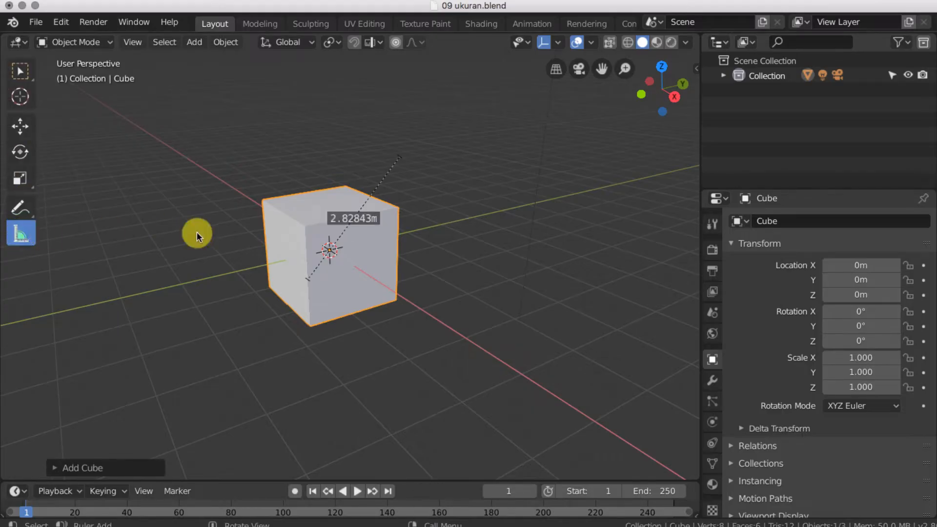
- Move the ruler's far end outward past the cube and deselect the cube
{"action": "left_click_drag", "start_coordinate": [402, 160], "coordinate": [457, 183]}
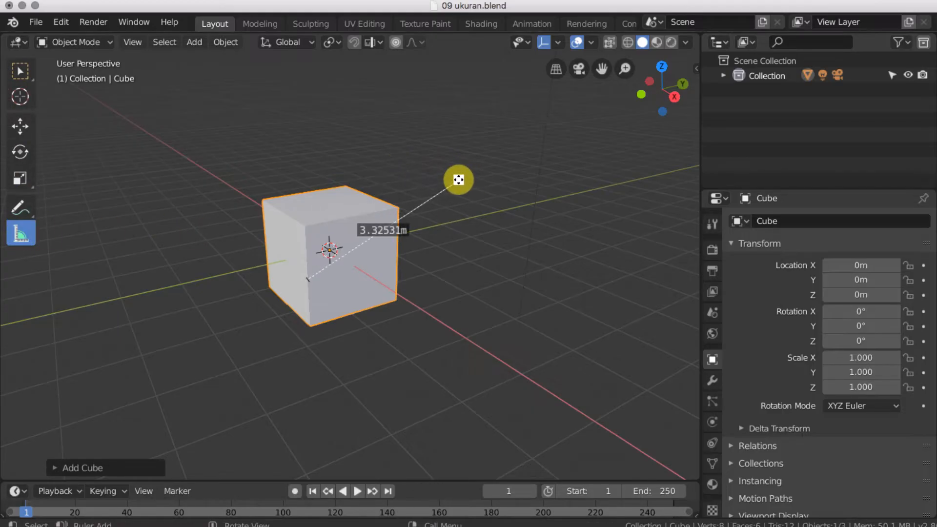
{"action": "key", "text": "x"}
{"action": "left_click", "coordinate": [451, 189]}
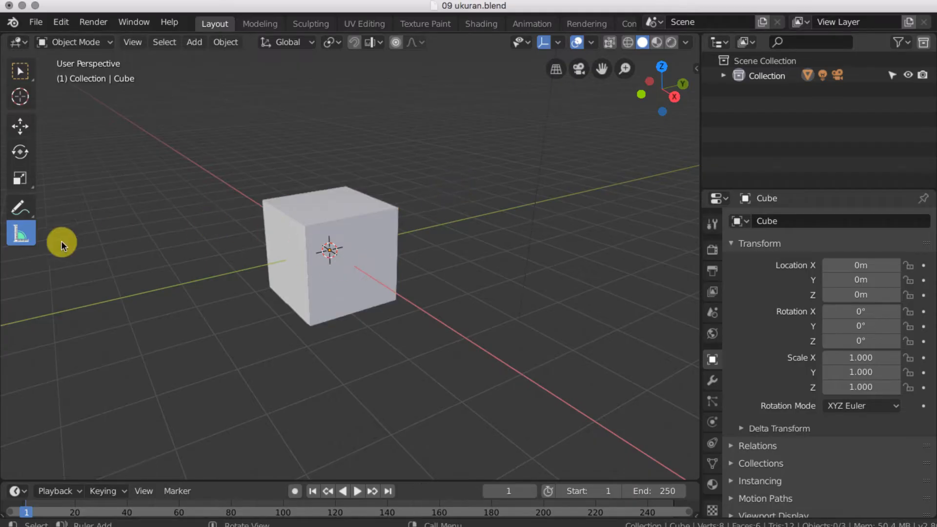
- Reposition the ruler's two ends onto the corners of the cube's upper front edge to measure its length
{"action": "middle_click_drag", "start_coordinate": [144, 221], "coordinate": [140, 201], "text": "shift"}
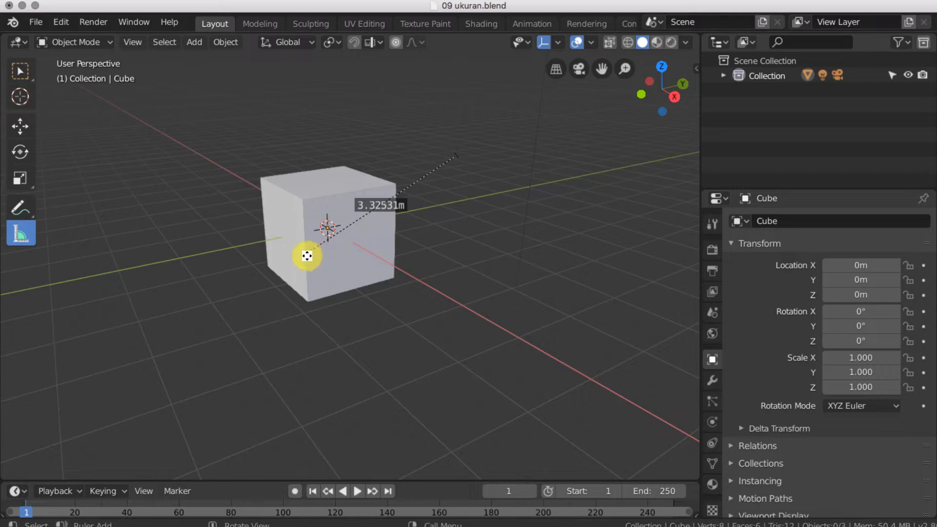
{"action": "left_click_drag", "start_coordinate": [307, 256], "coordinate": [333, 250]}
{"action": "left_click_drag", "start_coordinate": [454, 156], "coordinate": [459, 210]}
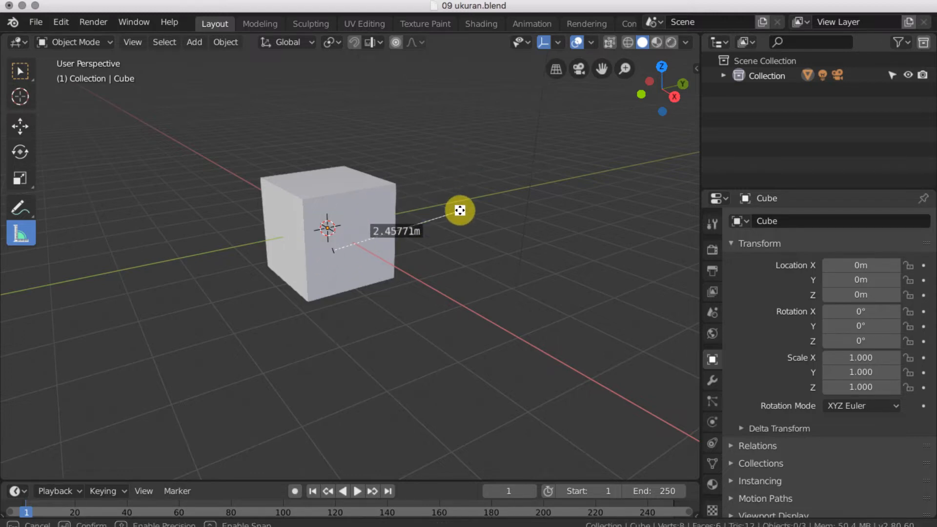
{"action": "left_click_drag", "start_coordinate": [339, 247], "coordinate": [307, 201]}
{"action": "scroll", "coordinate": [310, 198], "scroll_direction": "up", "scroll_amount": 3}
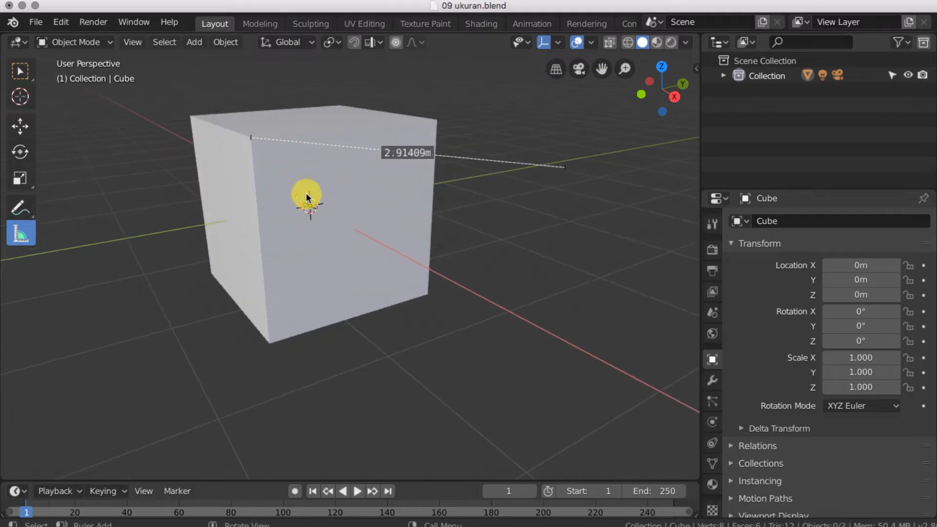
{"action": "left_click_drag", "start_coordinate": [561, 174], "coordinate": [433, 115]}
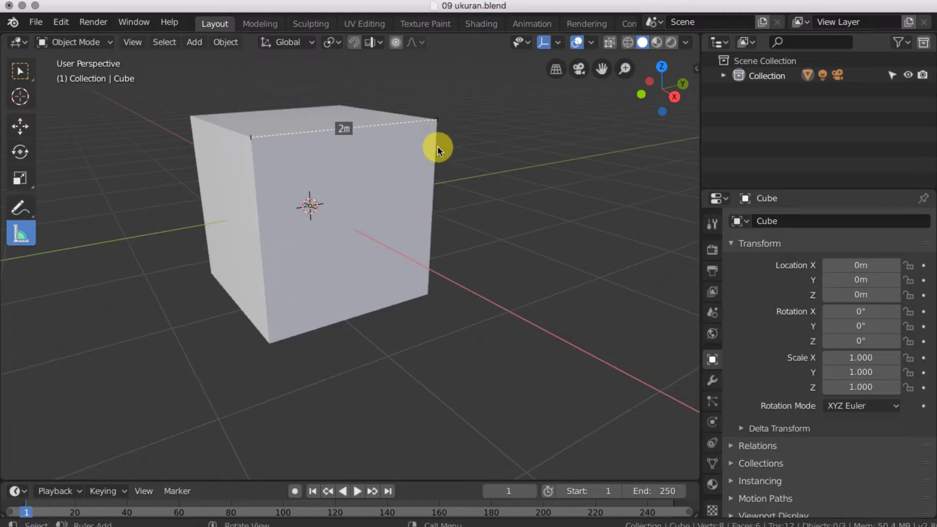
{"action": "middle_click_drag", "start_coordinate": [437, 145], "coordinate": [405, 172]}
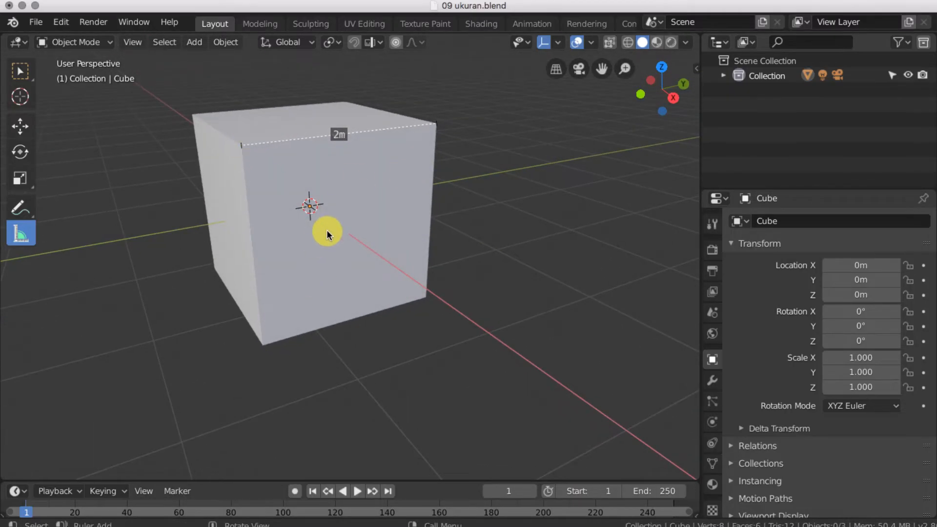
- Set the scene's length unit to Centimeters
{"action": "left_click", "coordinate": [714, 312]}
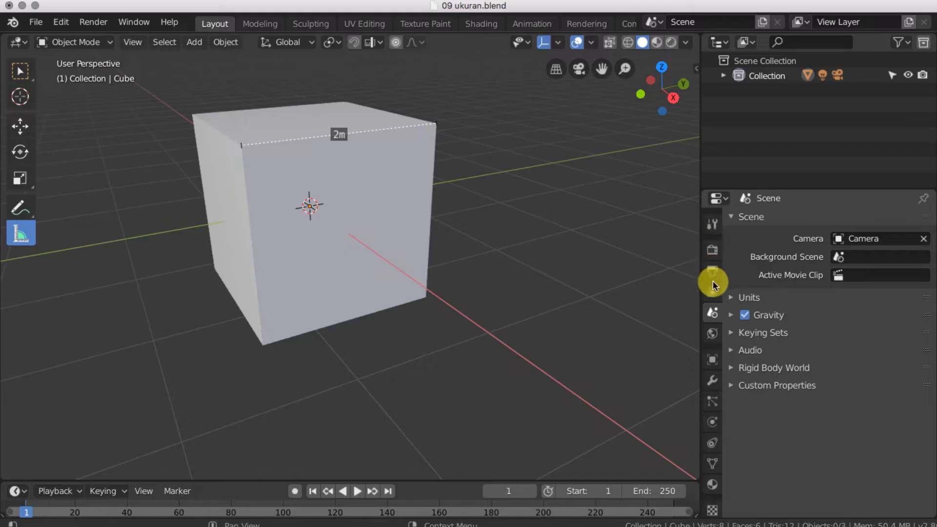
{"action": "left_click", "coordinate": [740, 297]}
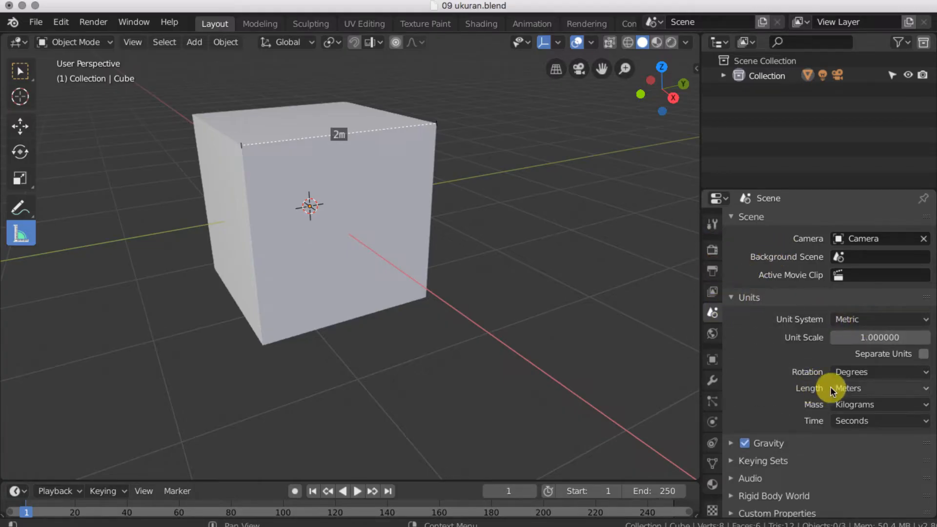
{"action": "left_click", "coordinate": [867, 390]}
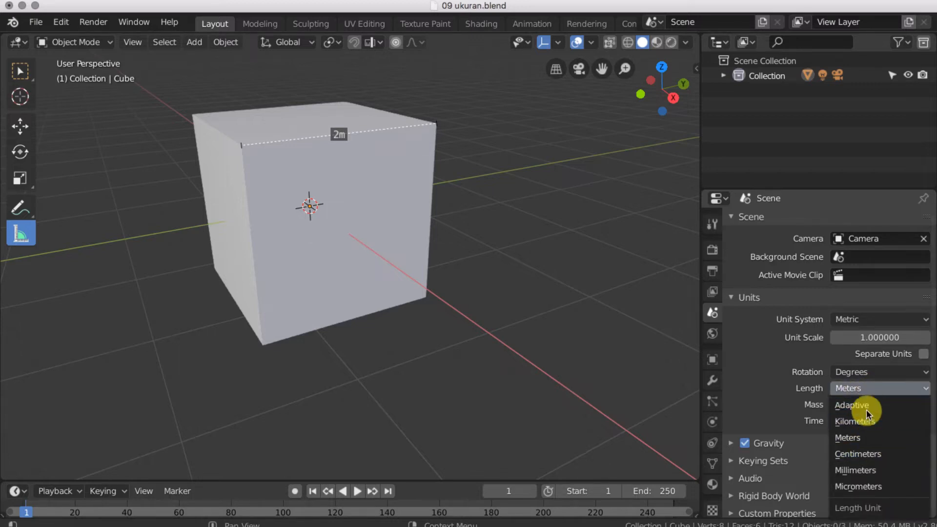
{"action": "left_click", "coordinate": [853, 454]}
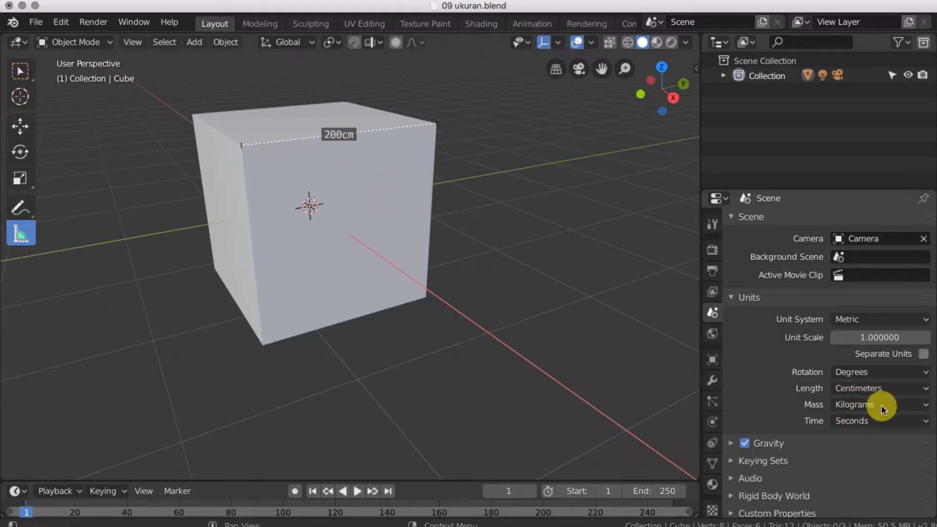
- Set the scene's length unit back to Meters and check the ruler on the cube
{"action": "left_click", "coordinate": [867, 392]}
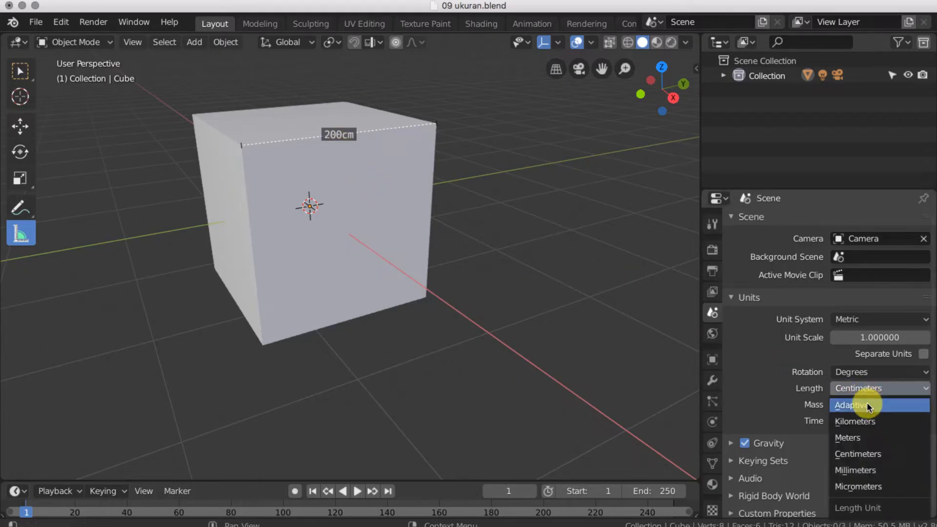
{"action": "left_click", "coordinate": [859, 441]}
{"action": "middle_click_drag", "start_coordinate": [366, 164], "coordinate": [382, 174]}
{"action": "scroll", "coordinate": [402, 167], "scroll_direction": "up", "scroll_amount": 2}
{"action": "scroll", "coordinate": [398, 168], "scroll_direction": "down", "scroll_amount": 1}
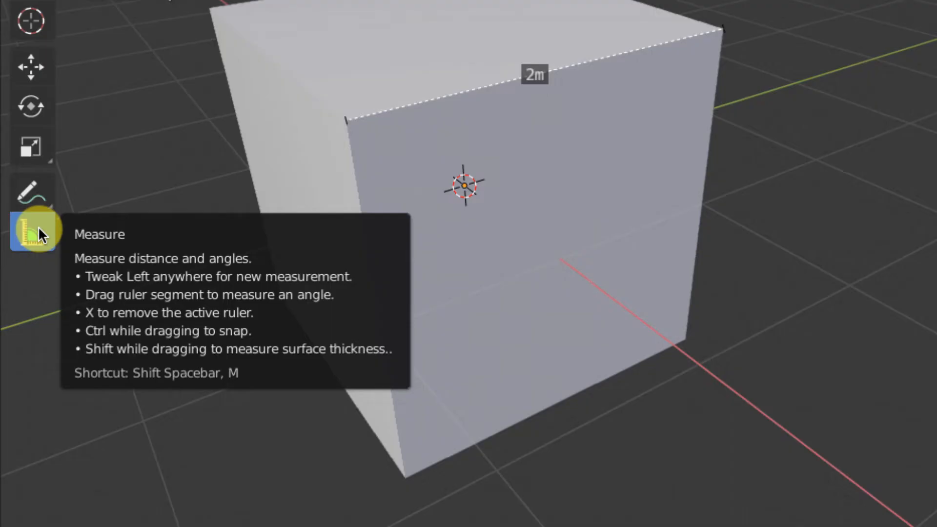
- Bend the ruler's middle to the lower corner of the cube's front face to measure the angle there
{"action": "middle_click_drag", "start_coordinate": [762, 158], "coordinate": [615, 127]}
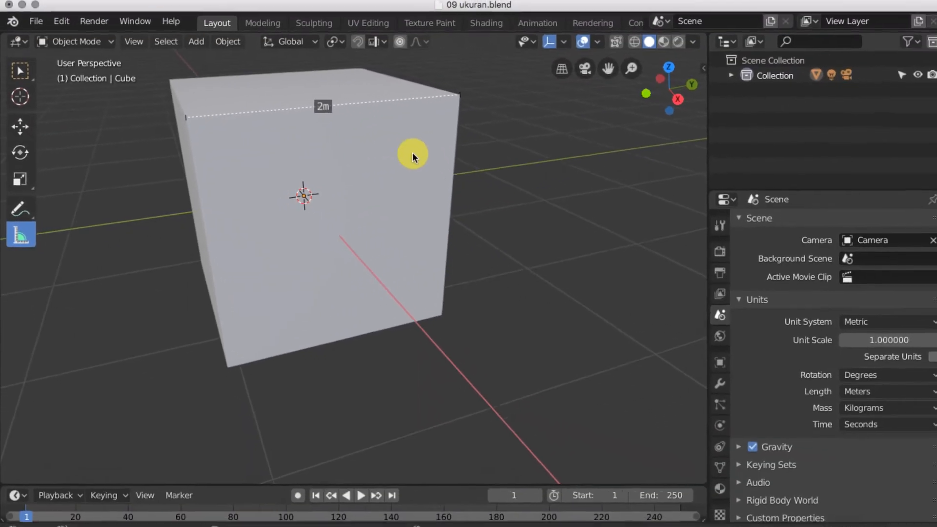
{"action": "left_click_drag", "start_coordinate": [346, 106], "coordinate": [439, 317]}
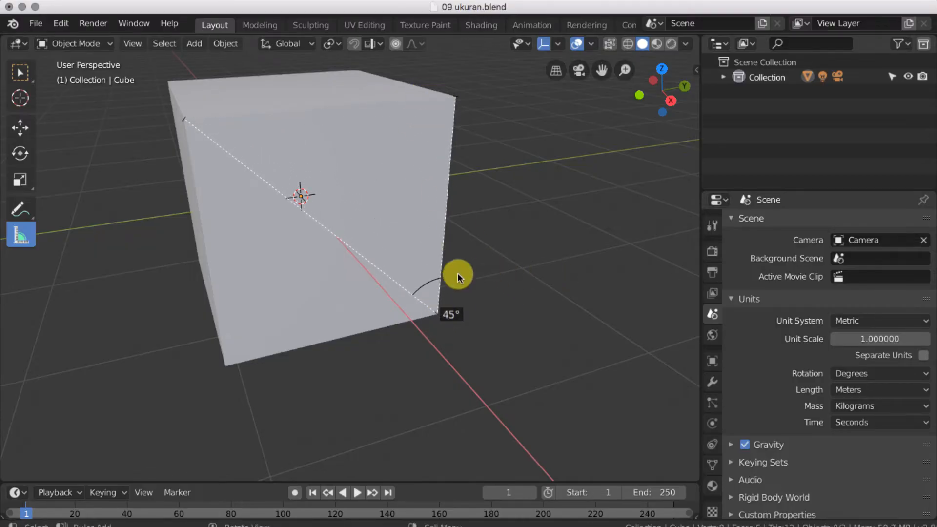
{"action": "middle_click_drag", "start_coordinate": [523, 302], "coordinate": [451, 321]}
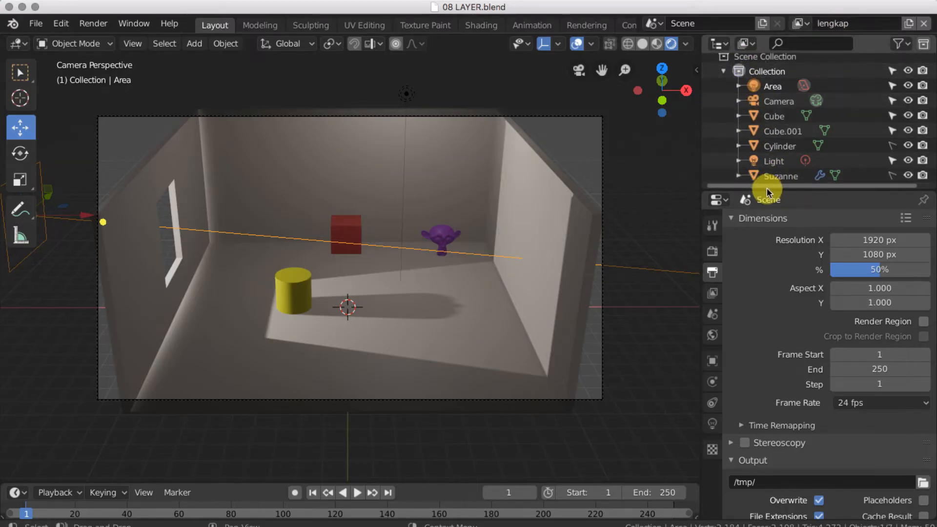
- In the 08 LAYER.blend scene, enlarge the Outliner area and collapse the Collection
{"action": "left_click_drag", "start_coordinate": [771, 191], "coordinate": [771, 216]}
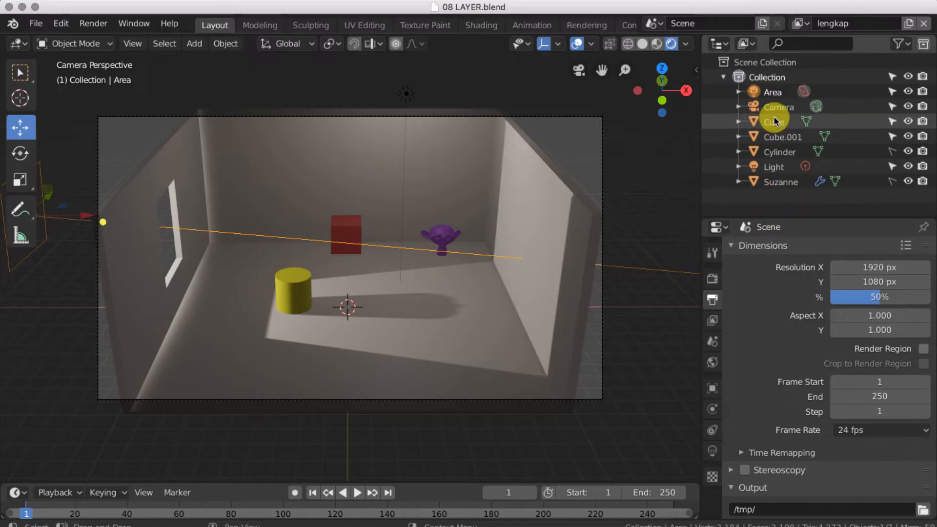
{"action": "left_click", "coordinate": [724, 77]}
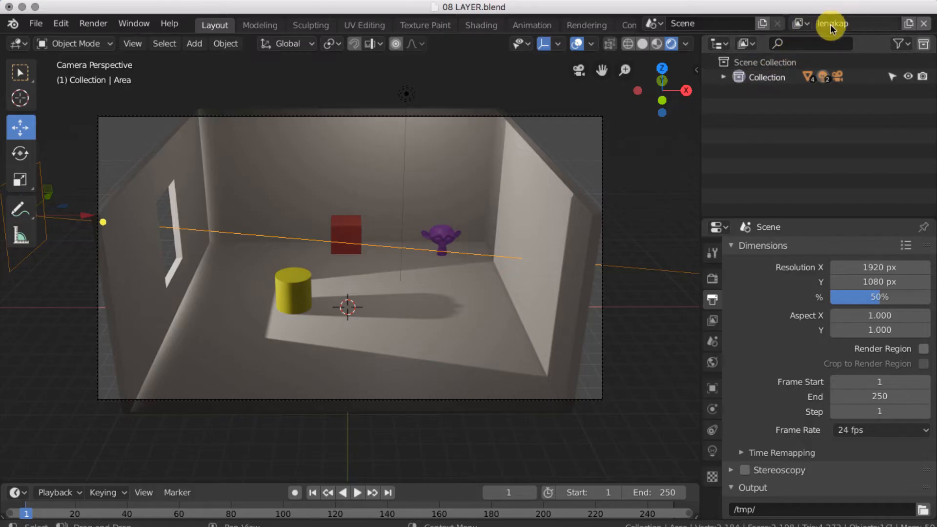
{"action": "left_click", "coordinate": [36, 23]}
{"action": "mouse_move", "coordinate": [178, 40]}
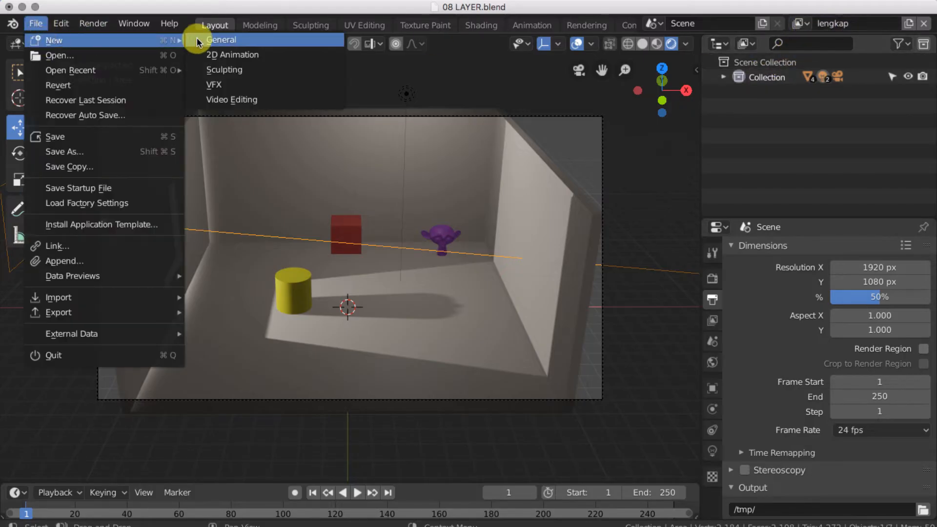
{"action": "left_click", "coordinate": [226, 41]}
{"action": "left_click", "coordinate": [216, 50]}
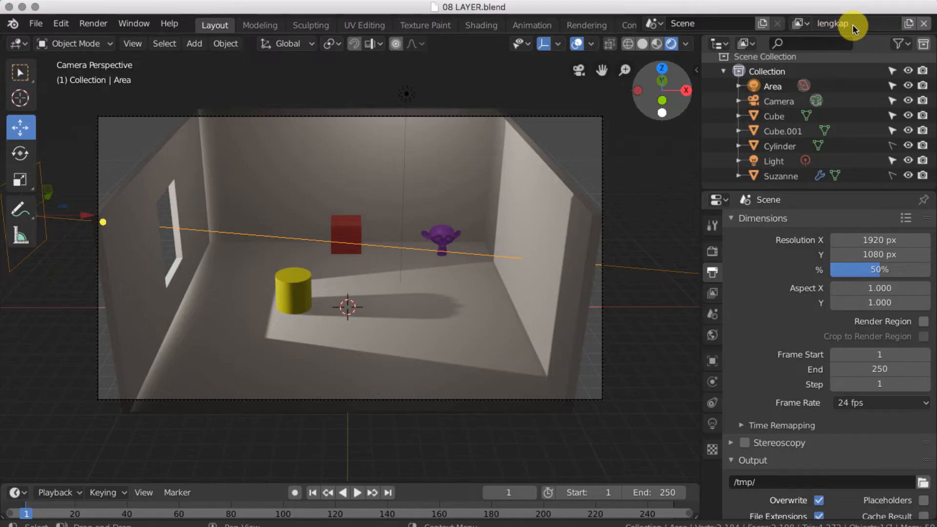
- Compare the lengkap and tanpa perabotan view layers by switching between them, ending on tanpa perabotan
{"action": "left_click", "coordinate": [803, 24]}
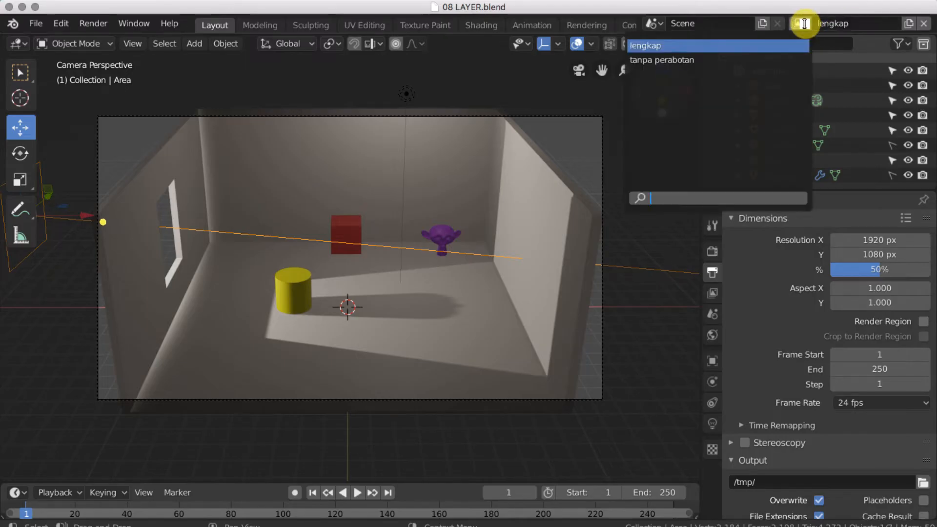
{"action": "left_click", "coordinate": [653, 60]}
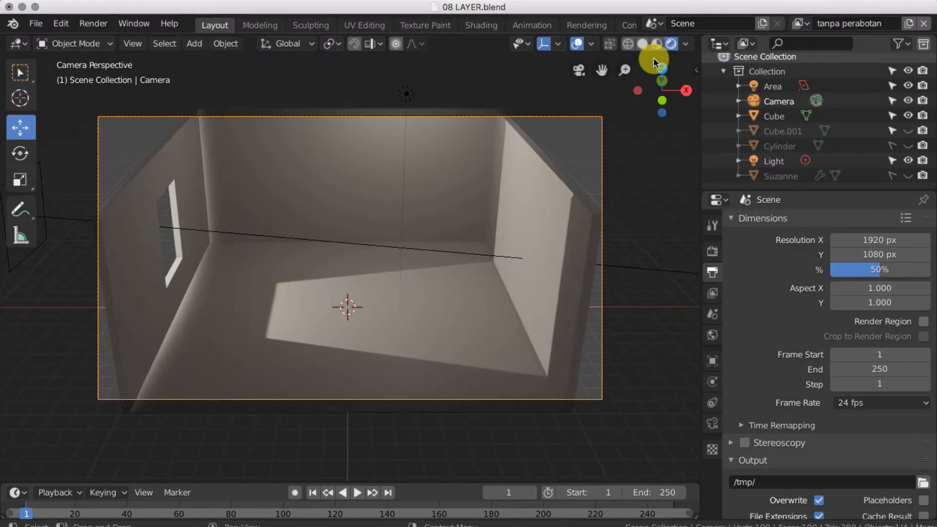
{"action": "left_click", "coordinate": [800, 26]}
{"action": "left_click", "coordinate": [794, 45]}
{"action": "left_click", "coordinate": [800, 25]}
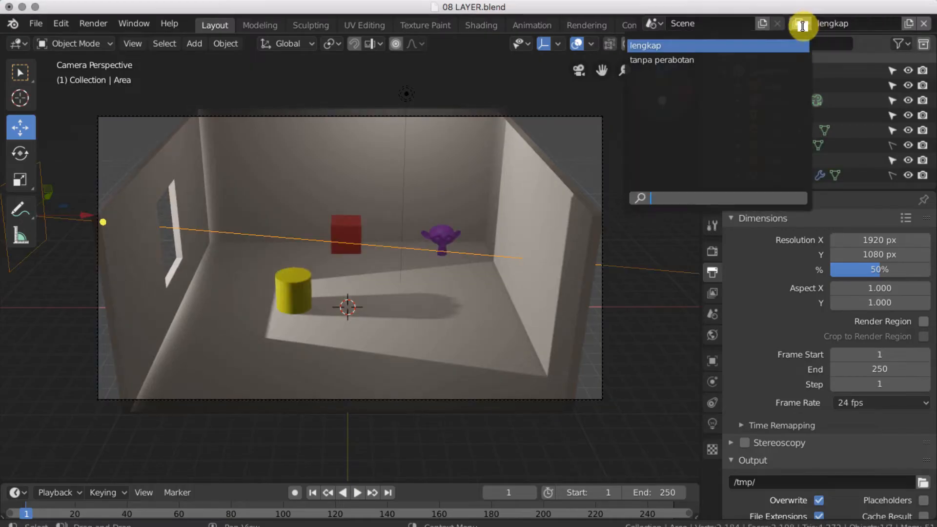
{"action": "left_click", "coordinate": [794, 58]}
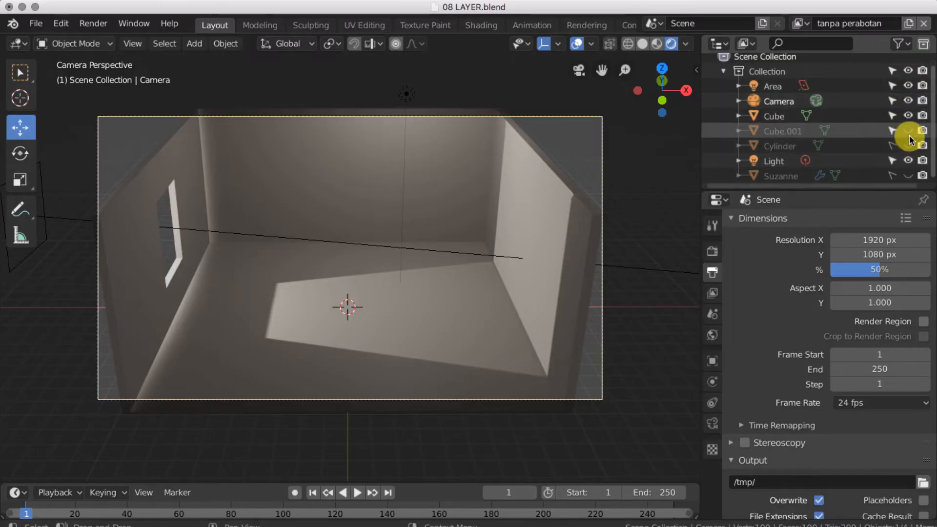
- Hide the room object Cube in the tanpa perabotan view layer and show it again
{"action": "left_click", "coordinate": [908, 115]}
{"action": "left_click", "coordinate": [908, 116]}
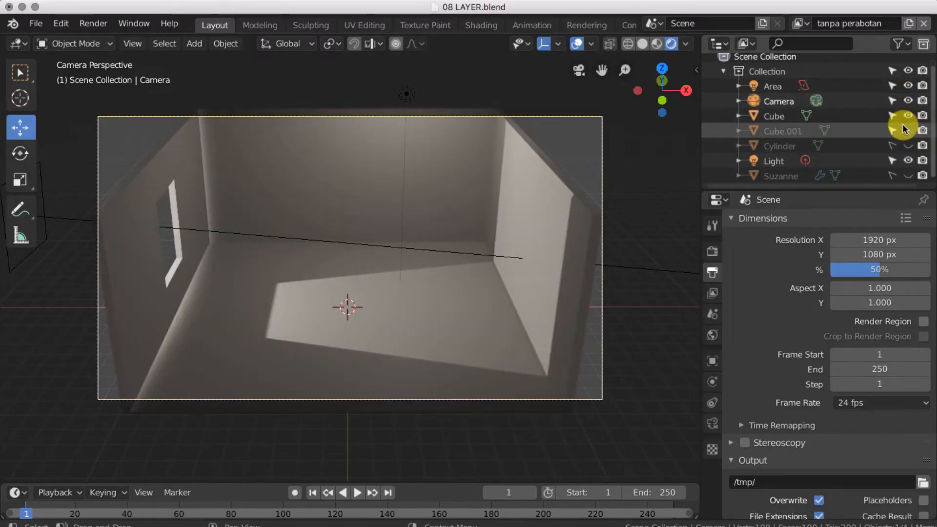
{"action": "left_click", "coordinate": [408, 284]}
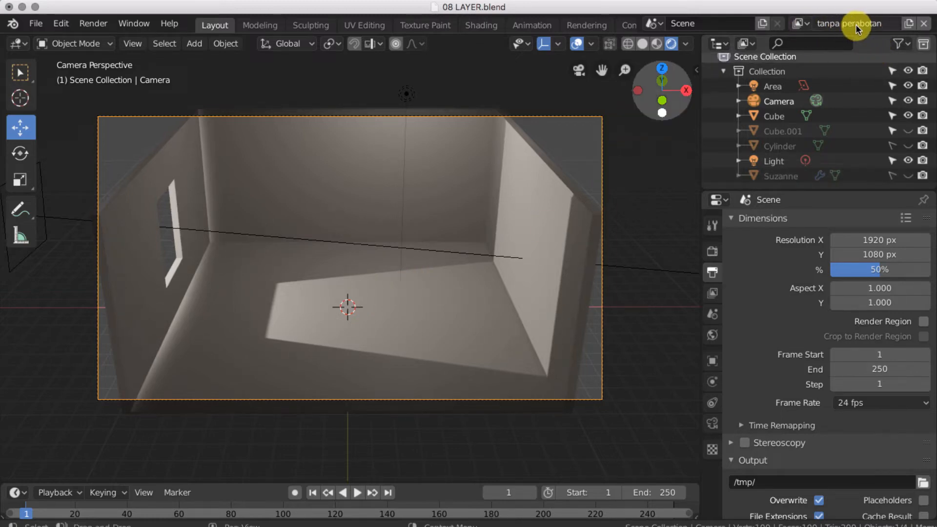
- Start a new General file
{"action": "left_click", "coordinate": [27, 30]}
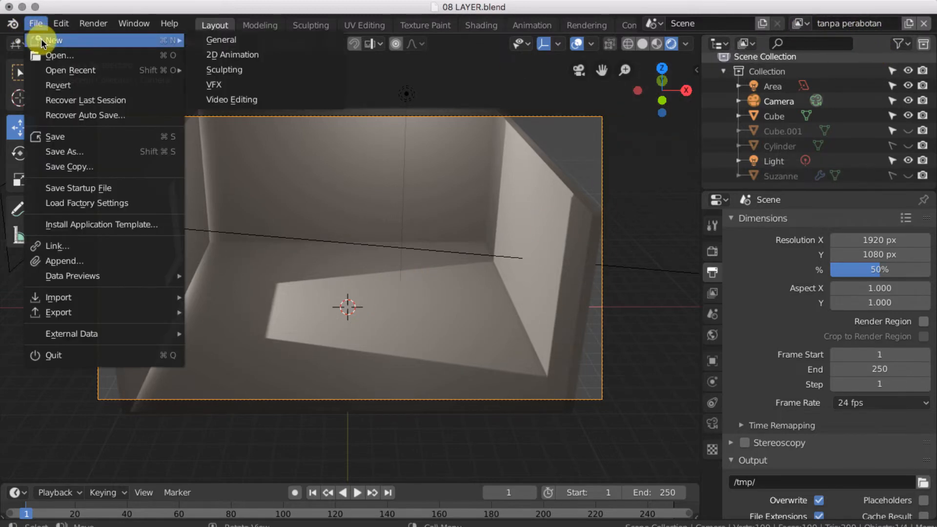
{"action": "left_click", "coordinate": [203, 37]}
{"action": "left_click", "coordinate": [205, 50]}
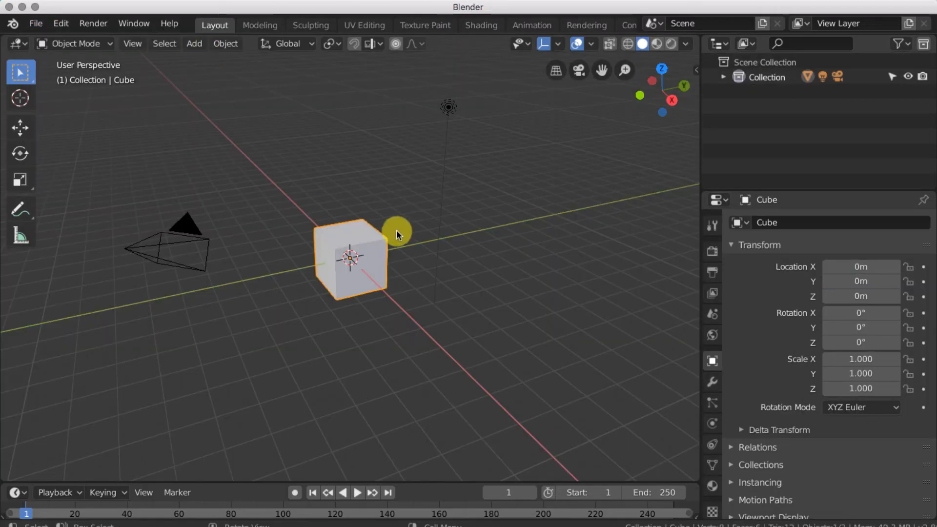
- Duplicate the default cube twice, spacing the copies roughly along the Y axis with the last at about X 2.4, Y 6.9, Z 1.2 m
{"action": "key", "text": "shift+d"}
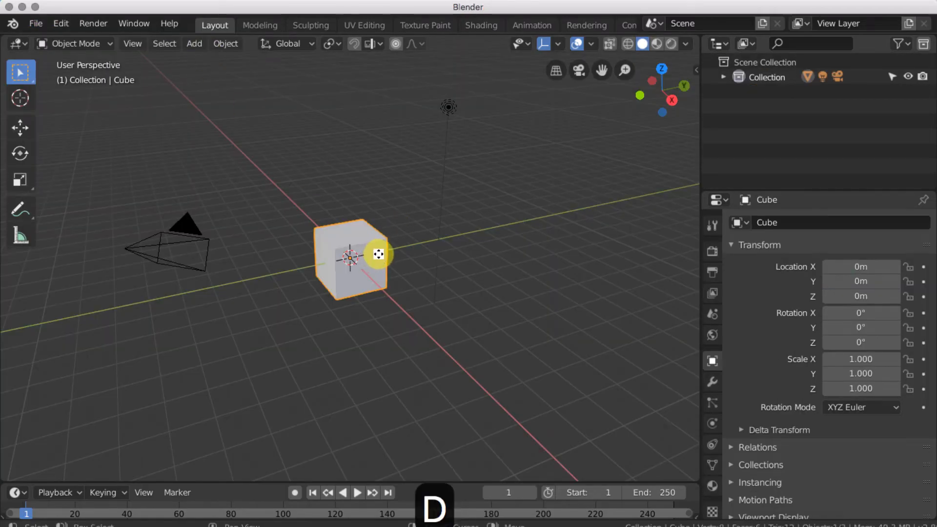
{"action": "left_click", "coordinate": [476, 236]}
{"action": "key", "text": "shift+d"}
{"action": "left_click", "coordinate": [578, 215]}
{"action": "middle_click_drag", "start_coordinate": [570, 231], "coordinate": [505, 230]}
{"action": "middle_click_drag", "start_coordinate": [590, 255], "coordinate": [540, 247], "text": "shift"}
{"action": "middle_click_drag", "start_coordinate": [381, 256], "coordinate": [469, 263]}
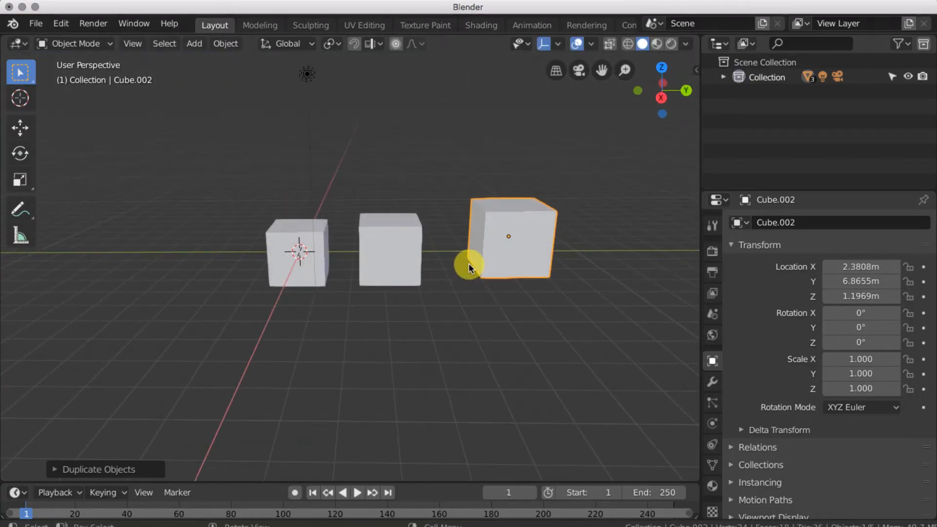
- Rename the current view layer as komposisi lengkap
{"action": "left_click", "coordinate": [832, 25]}
{"action": "type", "text": "k"}
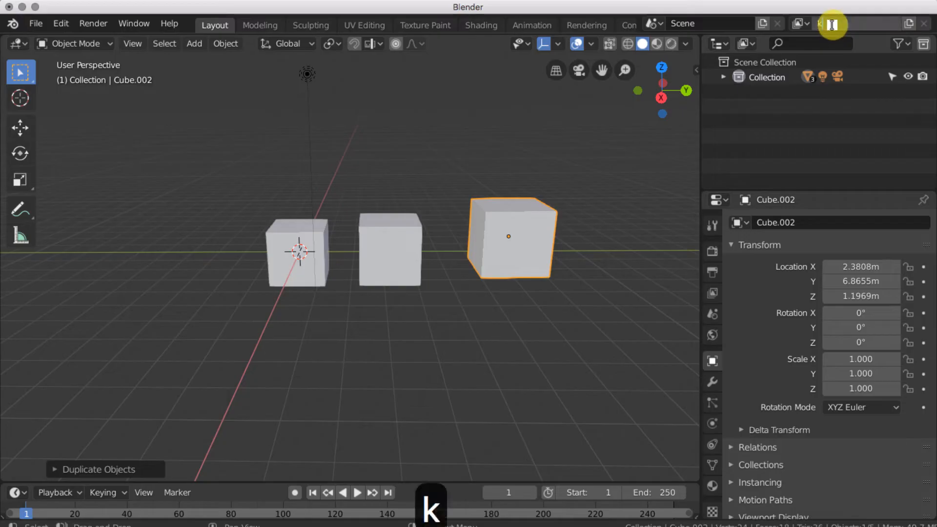
{"action": "type", "text": "omposisi leng"}
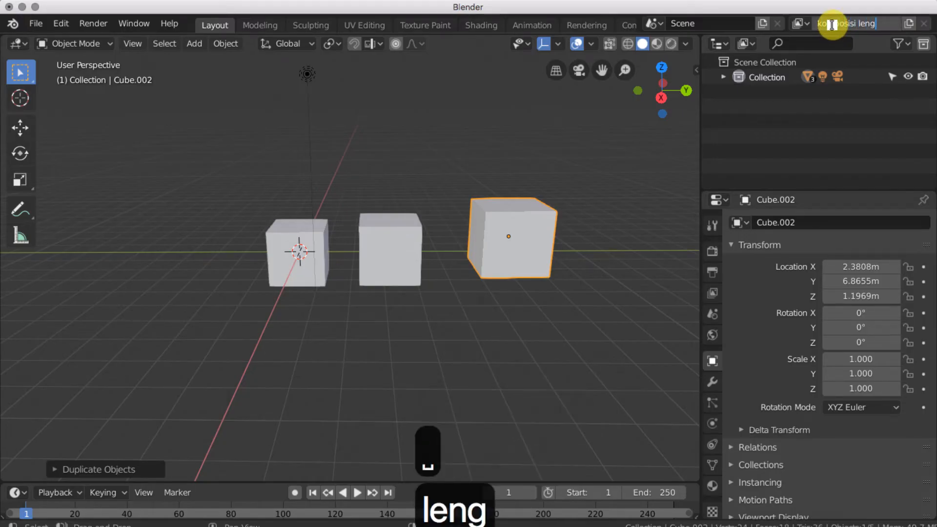
{"action": "type", "text": "kap"}
{"action": "key", "text": "Return"}
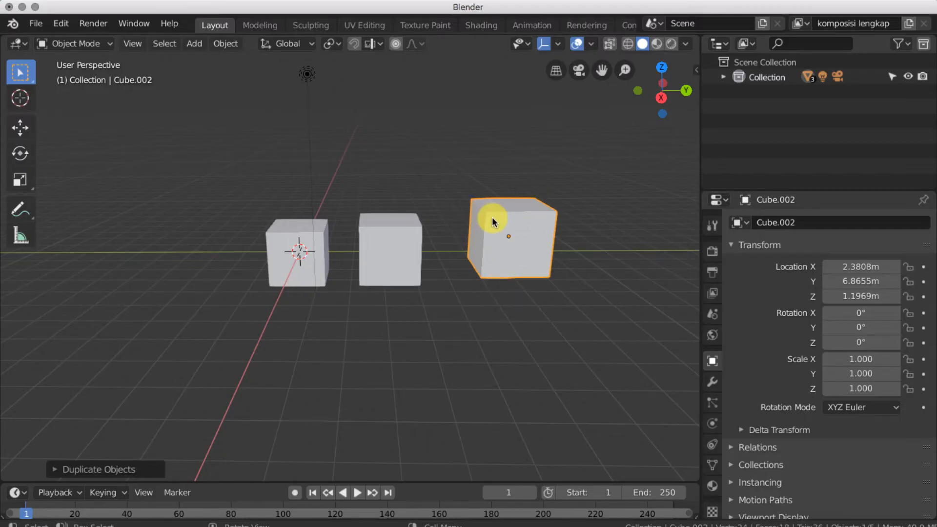
- Add a view layer named dua objek and hide Cube.002 in it
{"action": "middle_click_drag", "start_coordinate": [523, 170], "coordinate": [573, 161]}
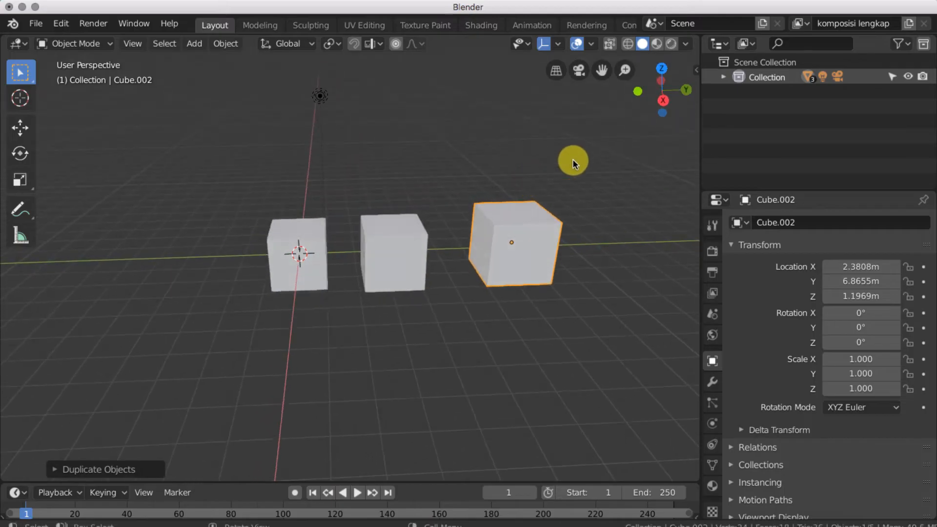
{"action": "left_click", "coordinate": [909, 23]}
{"action": "double_click", "coordinate": [879, 24]}
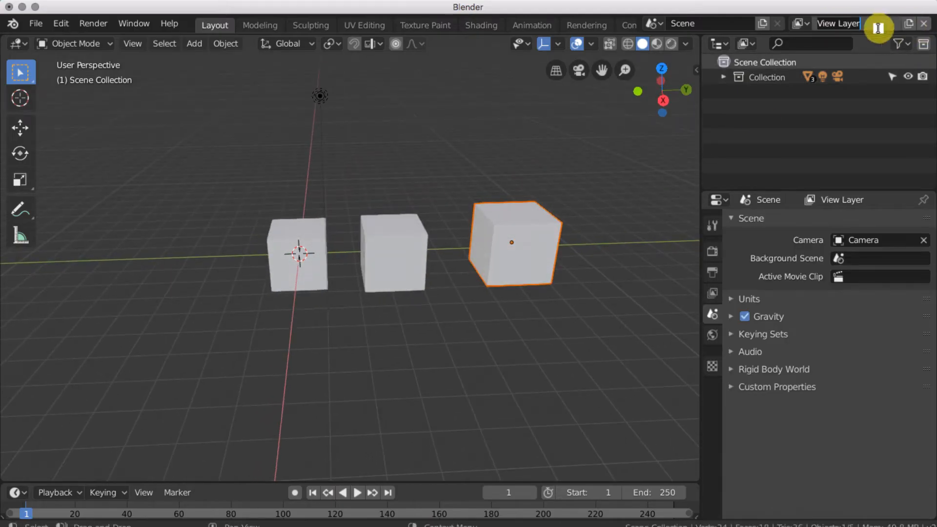
{"action": "type", "text": "dua objek"}
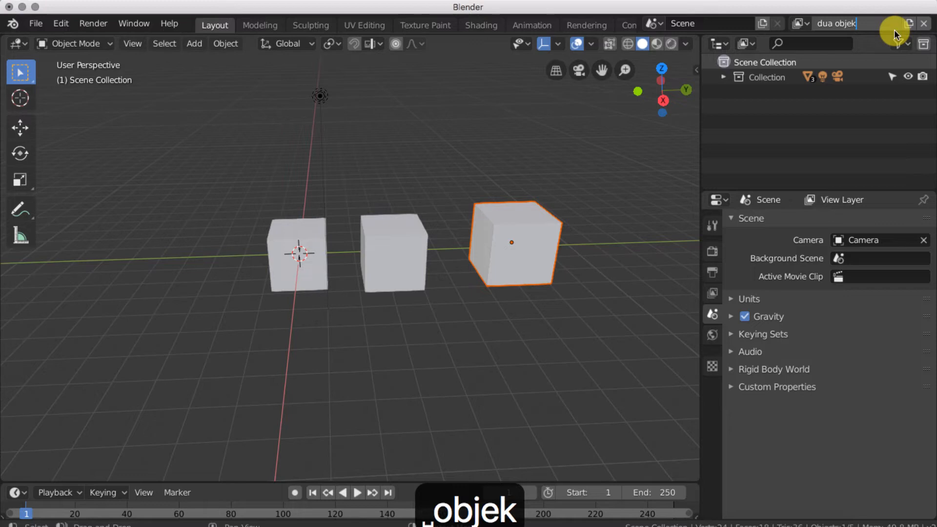
{"action": "key", "text": "Return"}
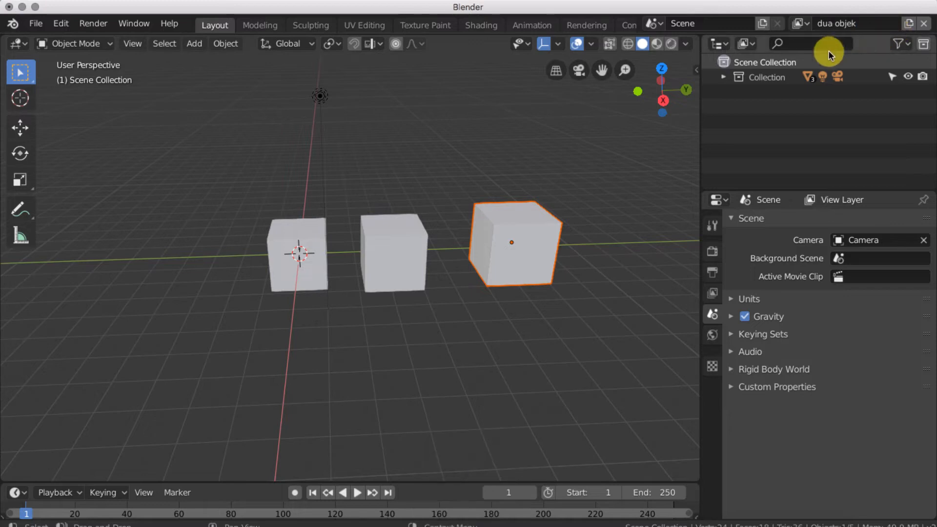
{"action": "left_click", "coordinate": [723, 77]}
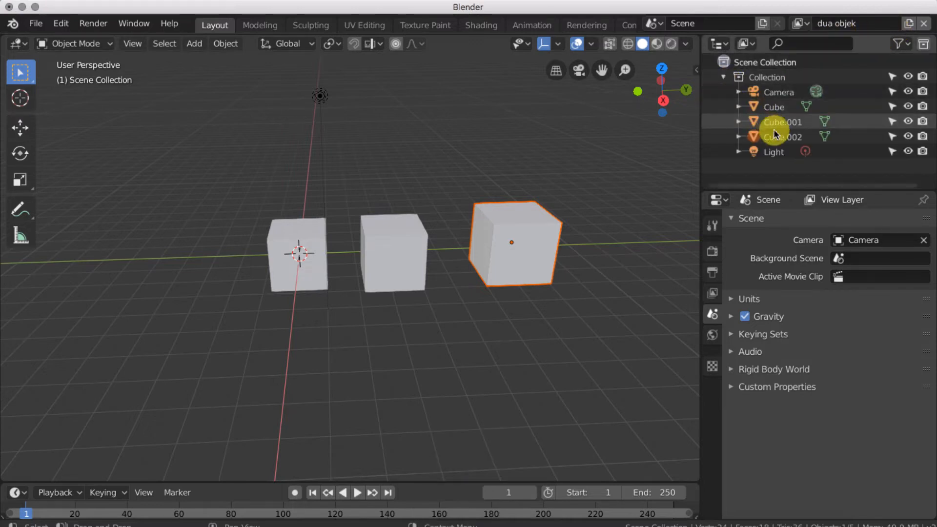
{"action": "left_click", "coordinate": [908, 137]}
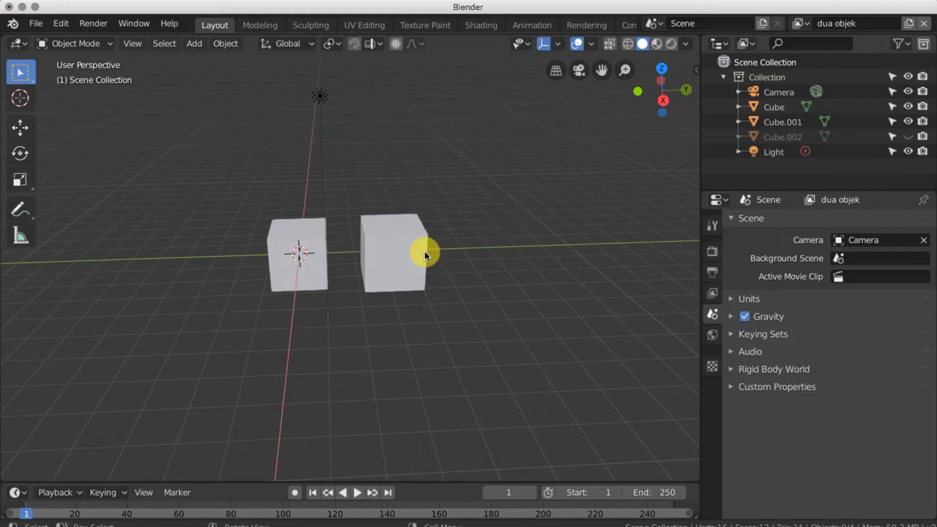
- Switch to the komposisi lengkap view layer and back to dua objek to compare their visible cubes
{"action": "left_click", "coordinate": [801, 24]}
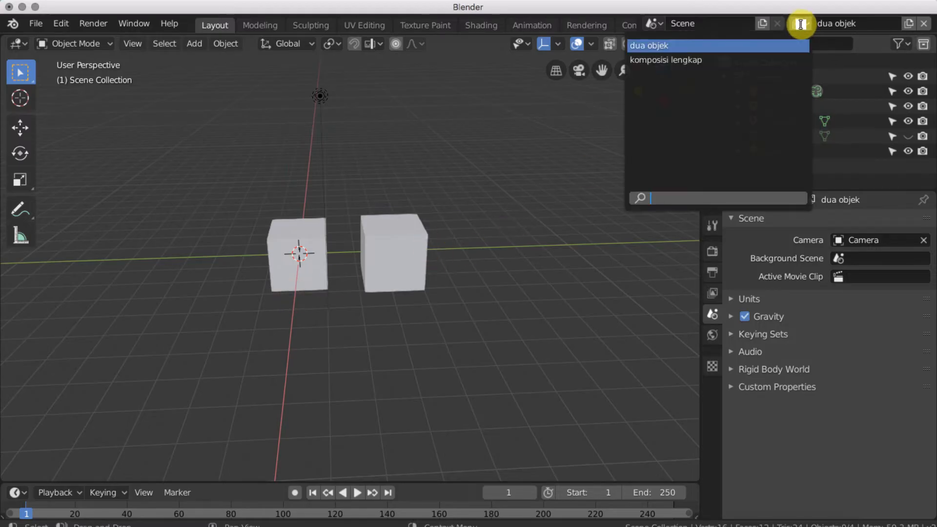
{"action": "left_click", "coordinate": [667, 58]}
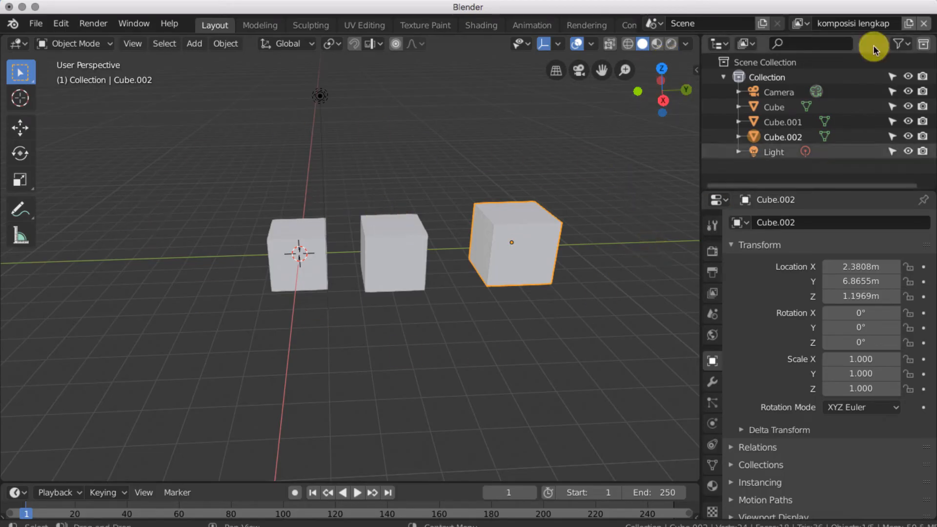
{"action": "left_click", "coordinate": [801, 23]}
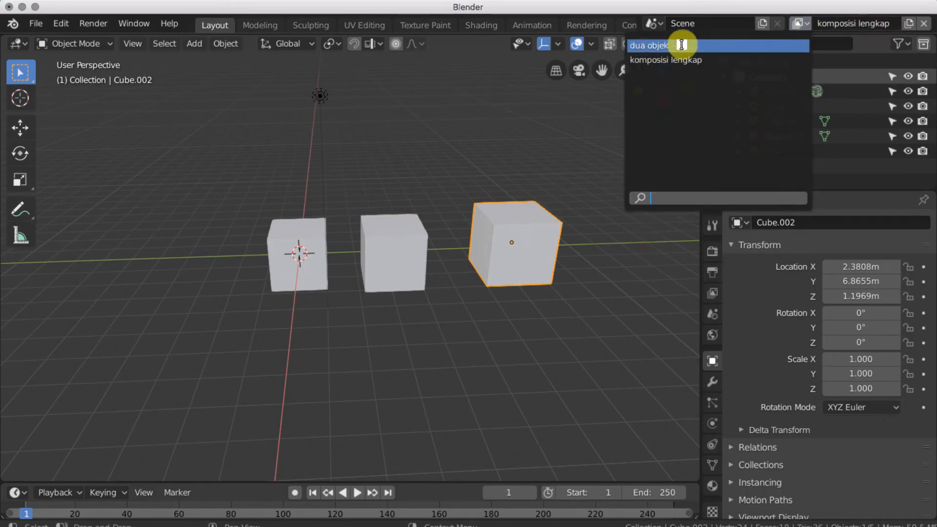
{"action": "left_click", "coordinate": [665, 44]}
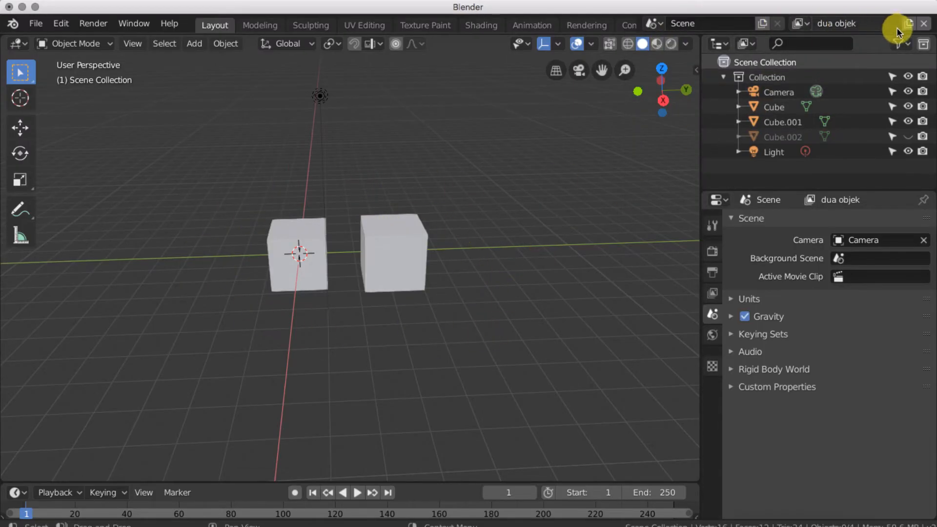
- Add a view layer named satu objek and hide Cube.002 and Cube.001 in it
{"action": "left_click", "coordinate": [908, 24]}
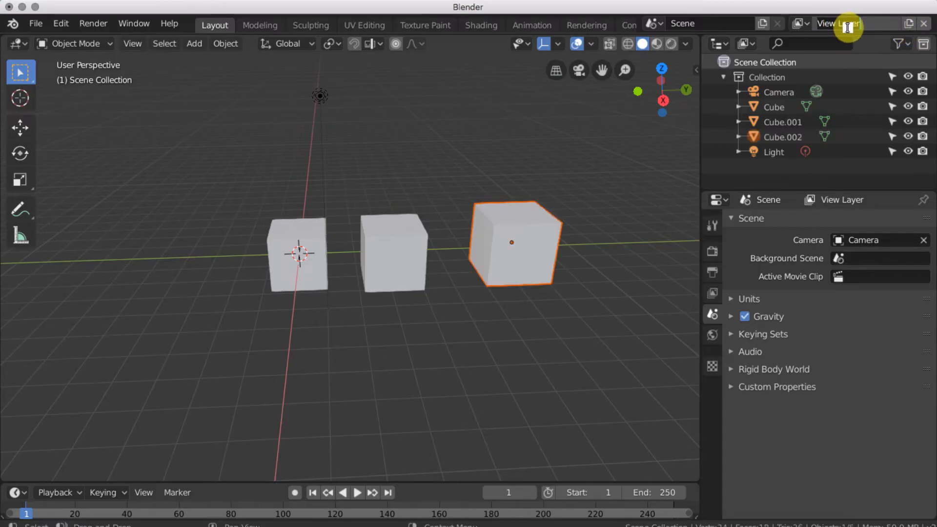
{"action": "double_click", "coordinate": [848, 27]}
{"action": "type", "text": "satu objek"}
{"action": "key", "text": "Return"}
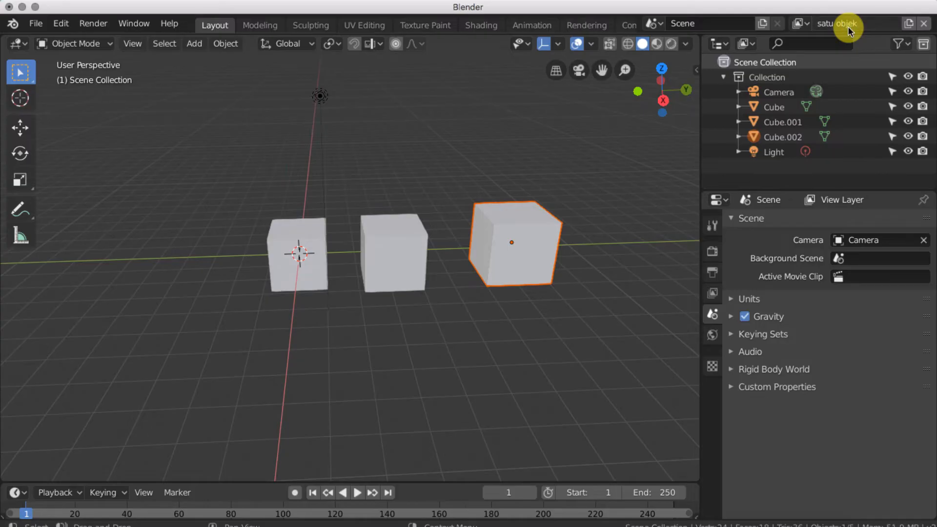
{"action": "left_click", "coordinate": [908, 136]}
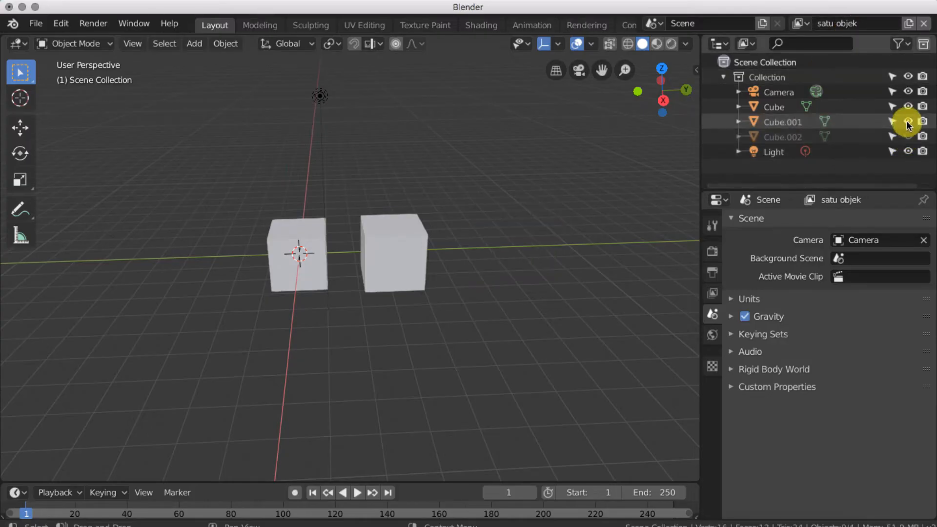
{"action": "left_click", "coordinate": [908, 121]}
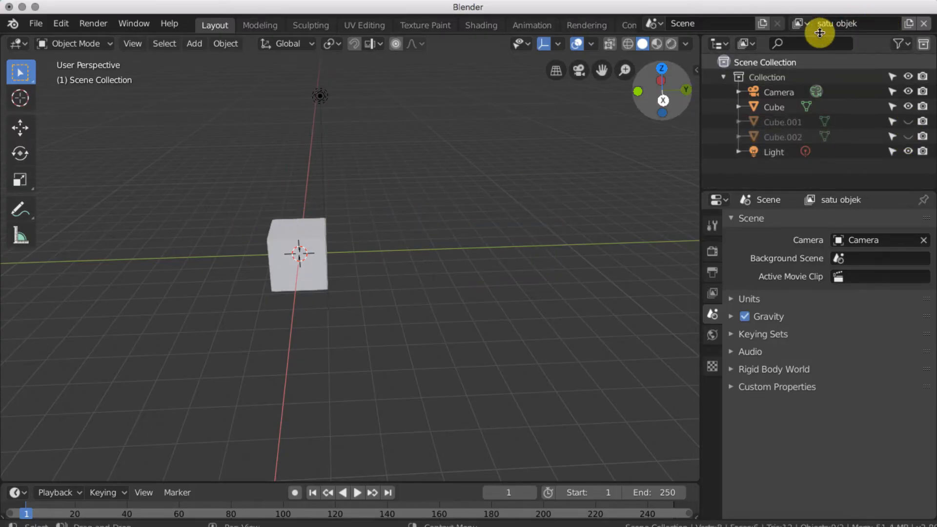
- Check the view layers in turn: komposisi lengkap, dua objek and satu objek
{"action": "left_click", "coordinate": [801, 24]}
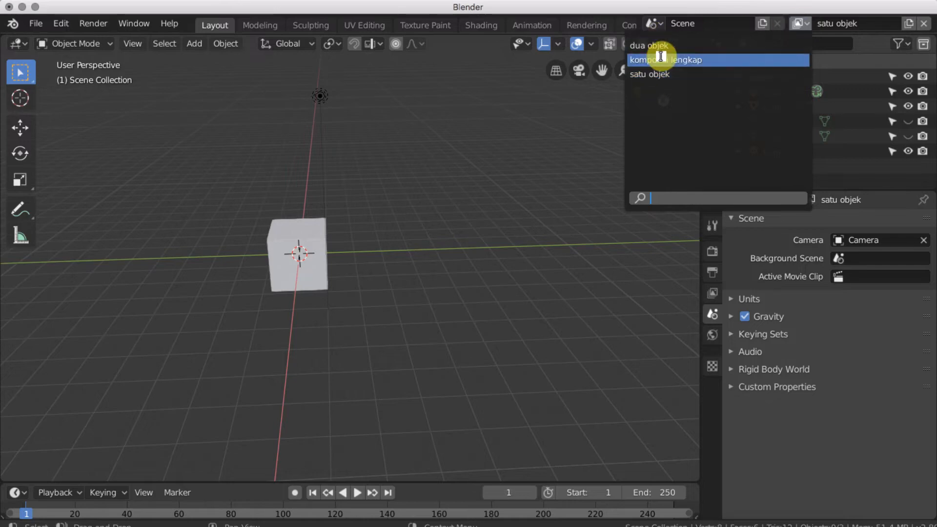
{"action": "left_click", "coordinate": [804, 23]}
{"action": "left_click", "coordinate": [804, 23]}
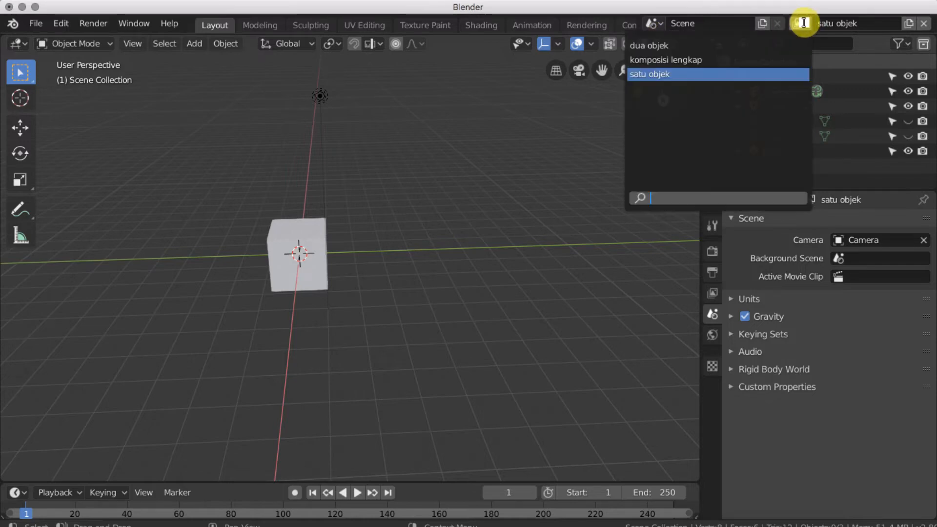
{"action": "left_click", "coordinate": [655, 60]}
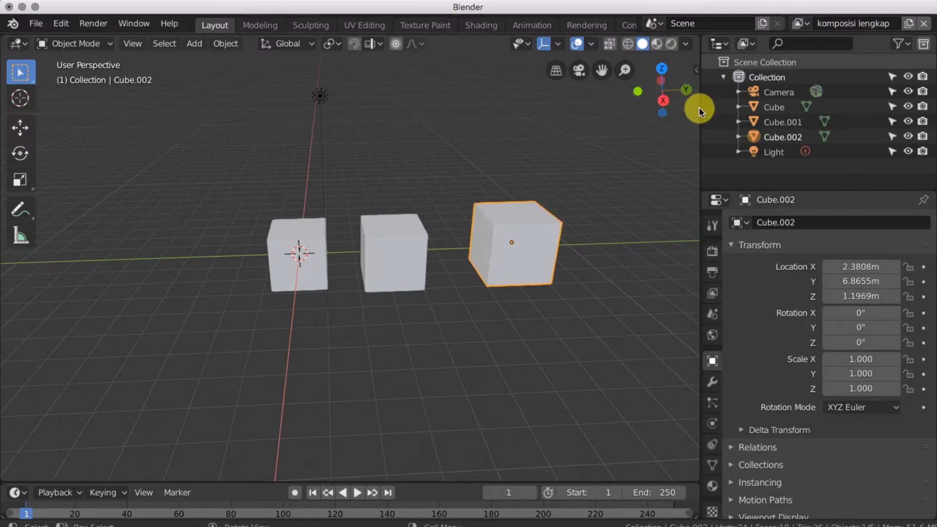
{"action": "left_click", "coordinate": [800, 24]}
{"action": "left_click", "coordinate": [664, 46]}
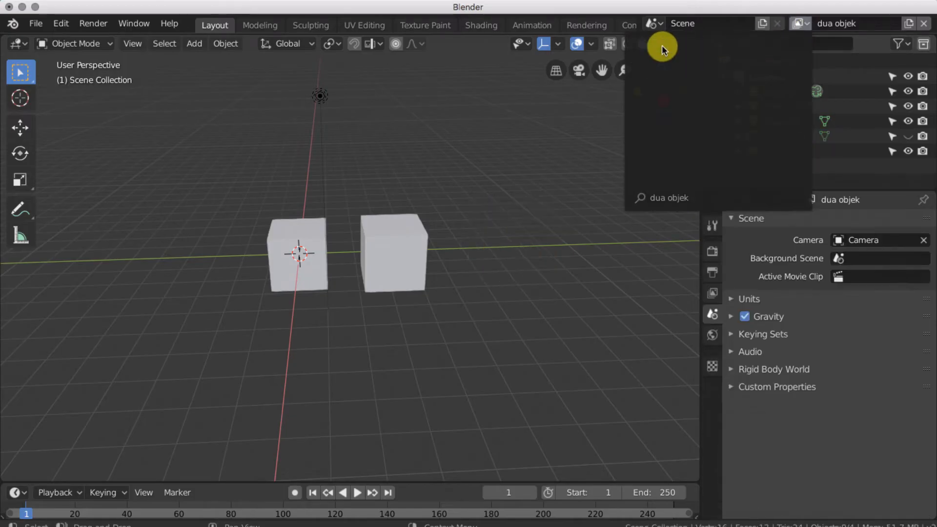
{"action": "left_click", "coordinate": [800, 24]}
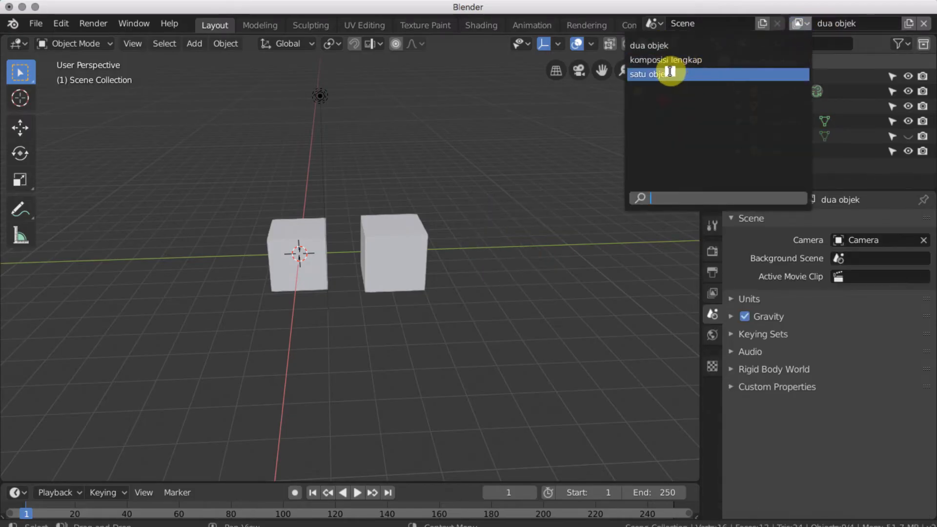
{"action": "left_click", "coordinate": [697, 73]}
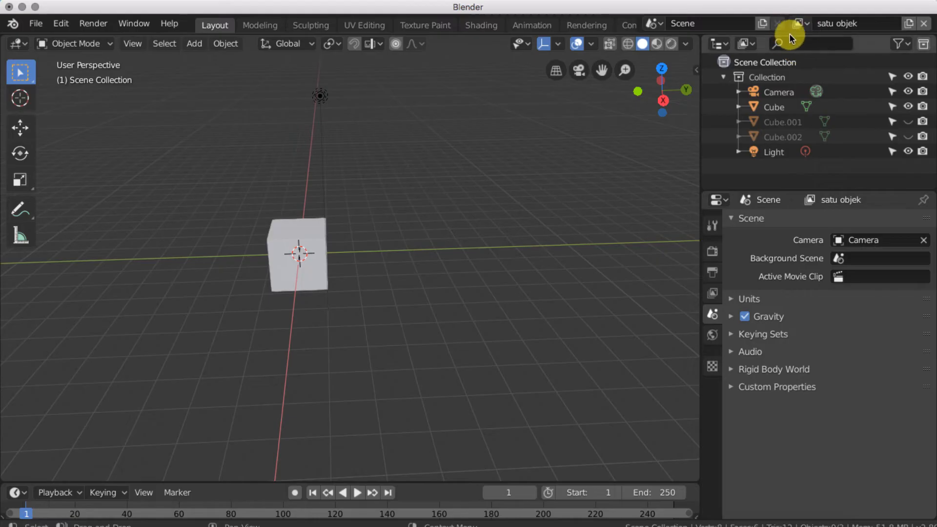
- Expand Collection in the Outliner and select Cone, Cube, Cylinder, Light and Sphere in turn to identify them in the scene
{"action": "middle_click_drag", "start_coordinate": [360, 287], "coordinate": [39, 33]}
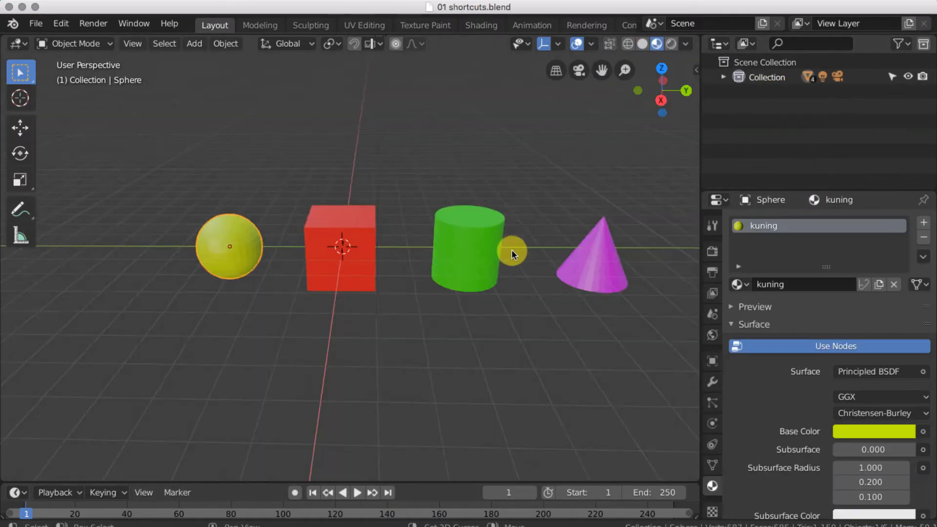
{"action": "middle_click_drag", "start_coordinate": [511, 250], "coordinate": [422, 218]}
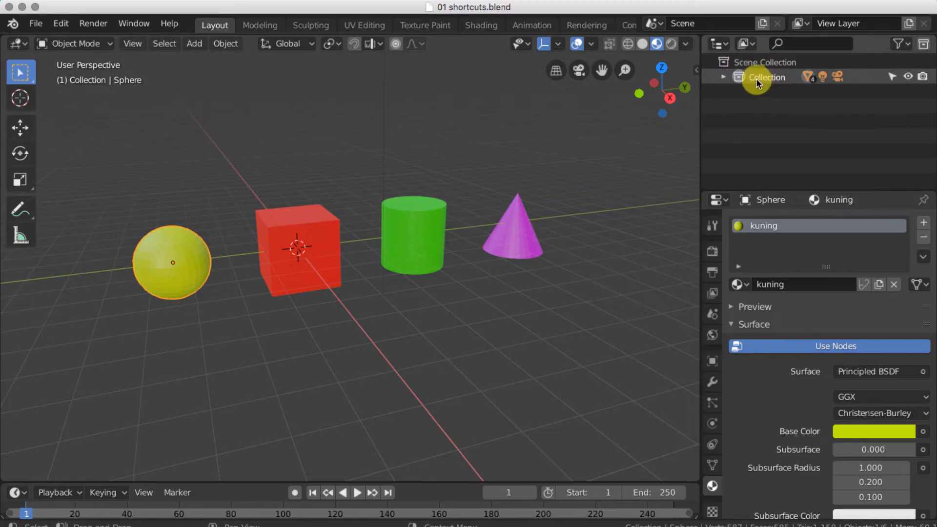
{"action": "left_click", "coordinate": [723, 79]}
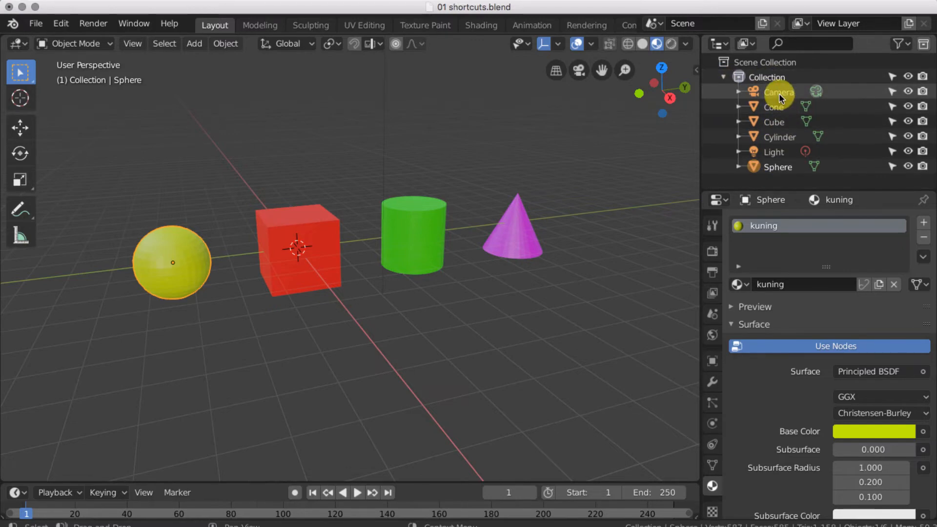
{"action": "left_click", "coordinate": [778, 109]}
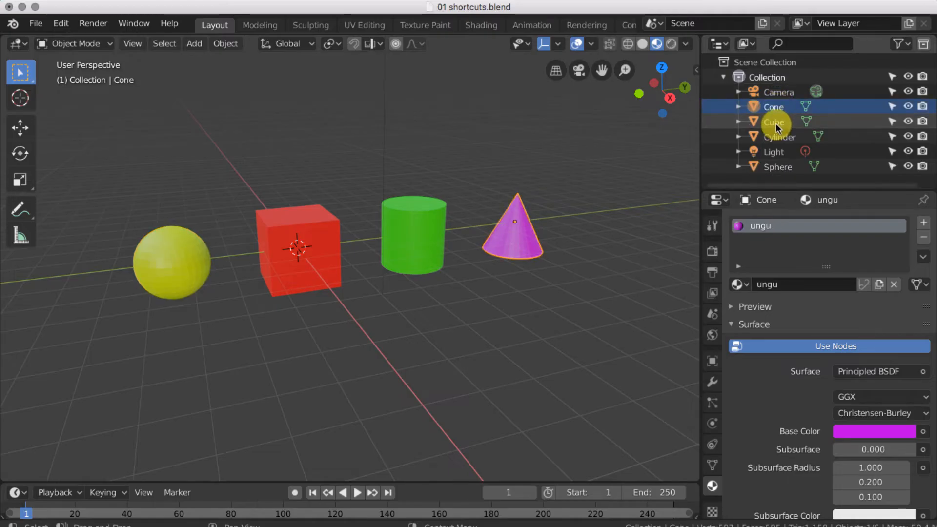
{"action": "left_click", "coordinate": [775, 123]}
{"action": "left_click", "coordinate": [777, 137]}
{"action": "left_click", "coordinate": [772, 155]}
{"action": "left_click", "coordinate": [772, 167]}
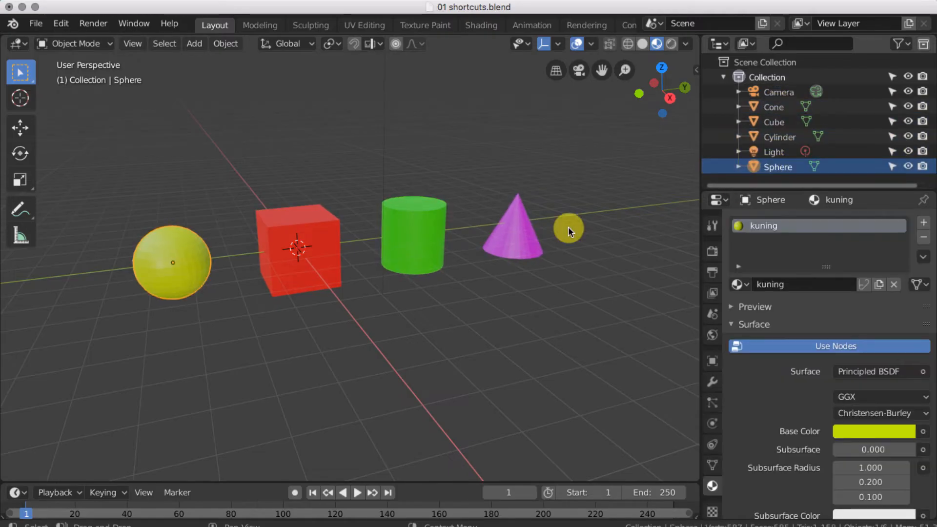
- Enlarge the Outliner area and move the purple cone into a new collection named cone
{"action": "middle_click_drag", "start_coordinate": [505, 262], "coordinate": [553, 239], "text": "shift"}
{"action": "scroll", "coordinate": [543, 238], "scroll_direction": "down", "scroll_amount": 1}
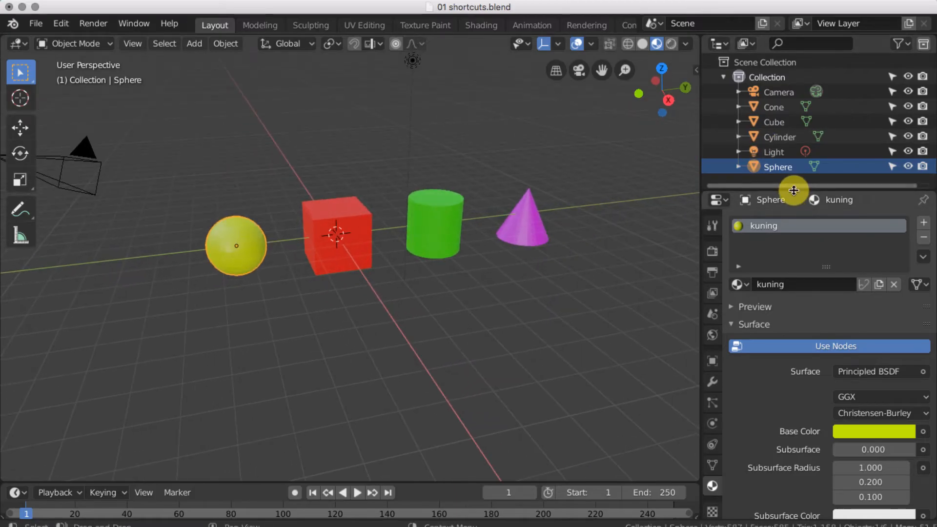
{"action": "left_click_drag", "start_coordinate": [794, 191], "coordinate": [795, 284]}
{"action": "left_click", "coordinate": [514, 205]}
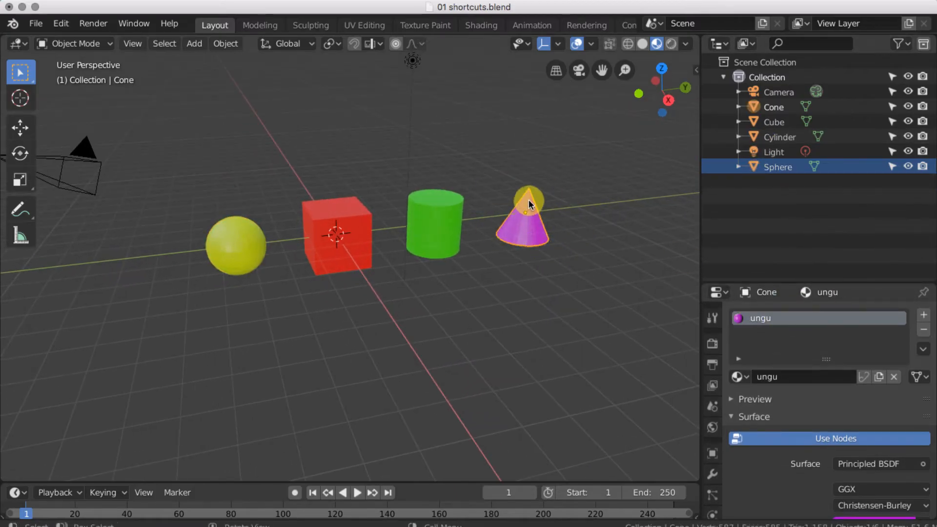
{"action": "key", "text": "m"}
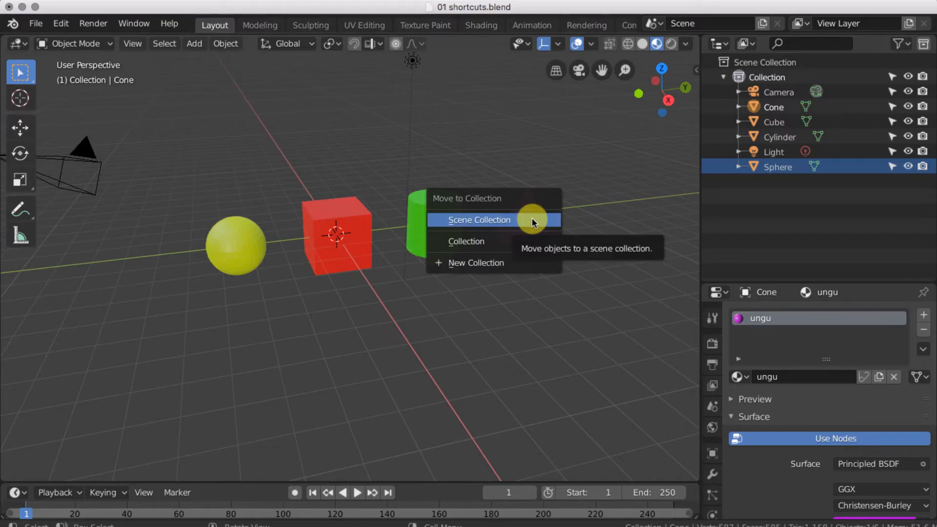
{"action": "left_click", "coordinate": [456, 262]}
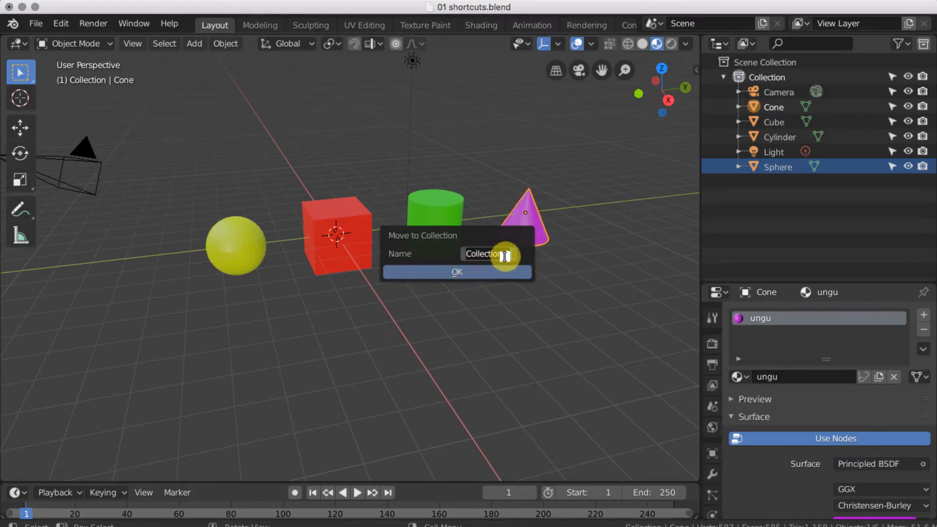
{"action": "type", "text": "cone"}
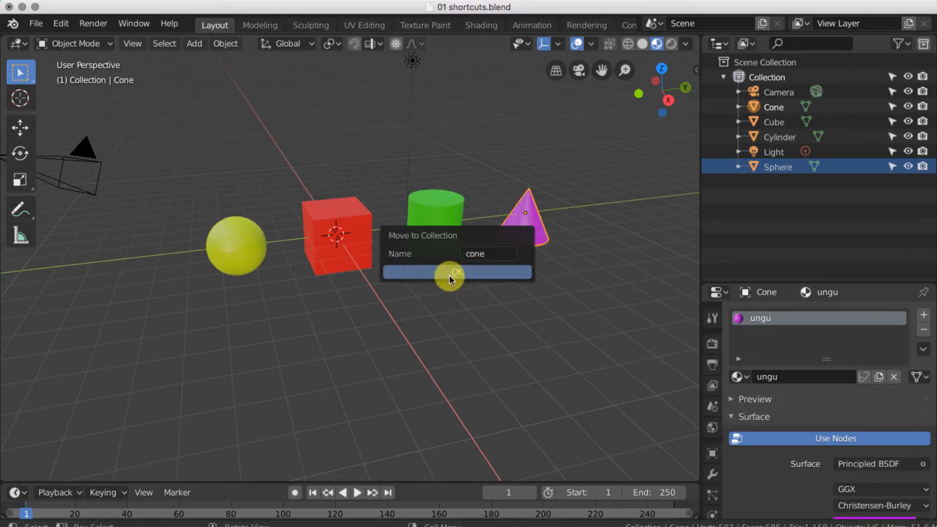
{"action": "left_click", "coordinate": [450, 273]}
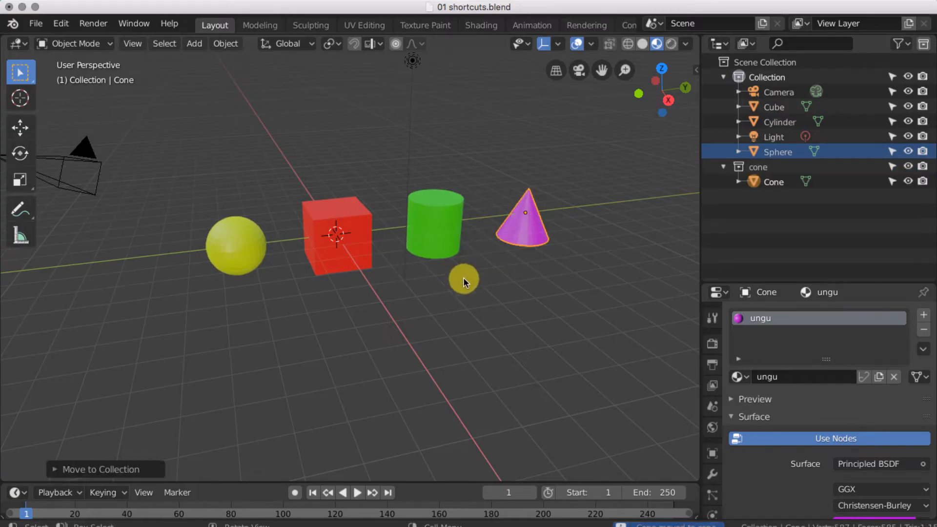
- Make the cone collection active, then collapse and re-expand it to check its content
{"action": "left_click", "coordinate": [757, 168]}
{"action": "left_click", "coordinate": [724, 166]}
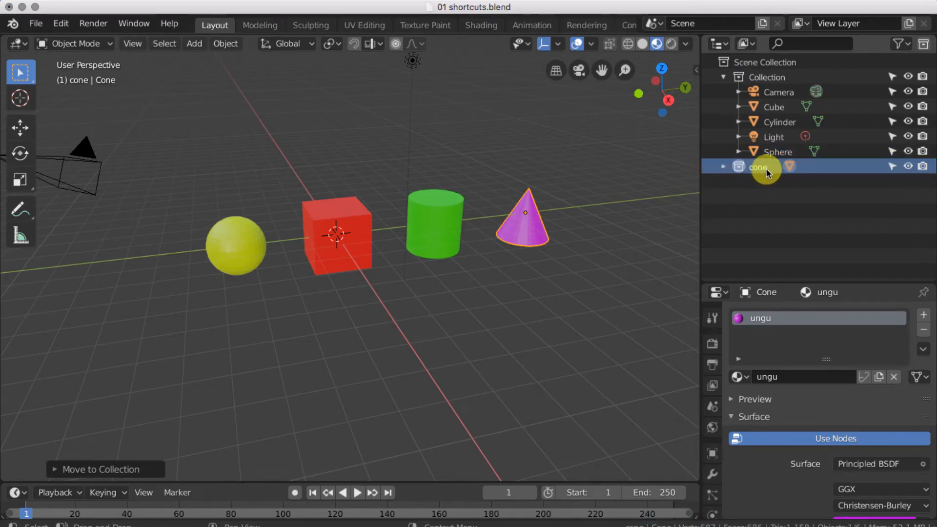
{"action": "left_click", "coordinate": [724, 167]}
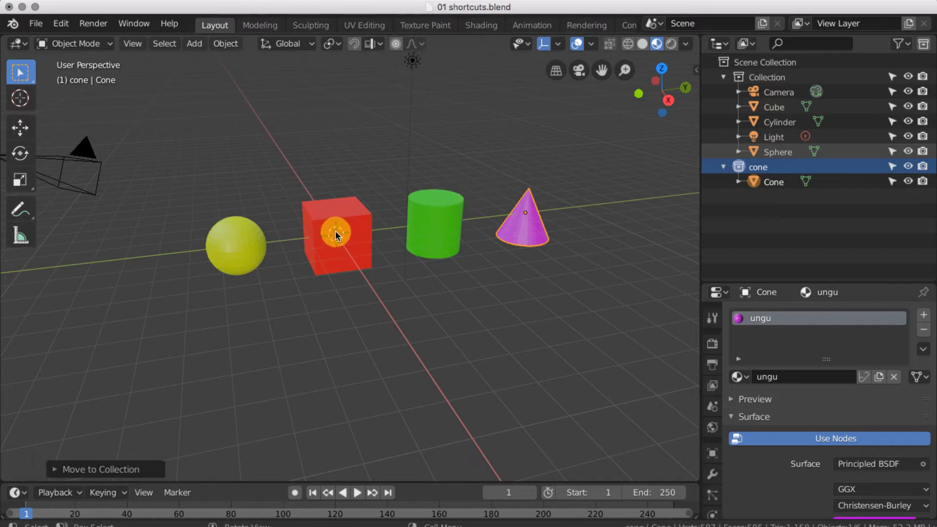
- Move the red cube and the yellow sphere together into a new collection named dua objek
{"action": "left_click", "coordinate": [335, 234]}
{"action": "left_click", "coordinate": [222, 250], "text": "shift"}
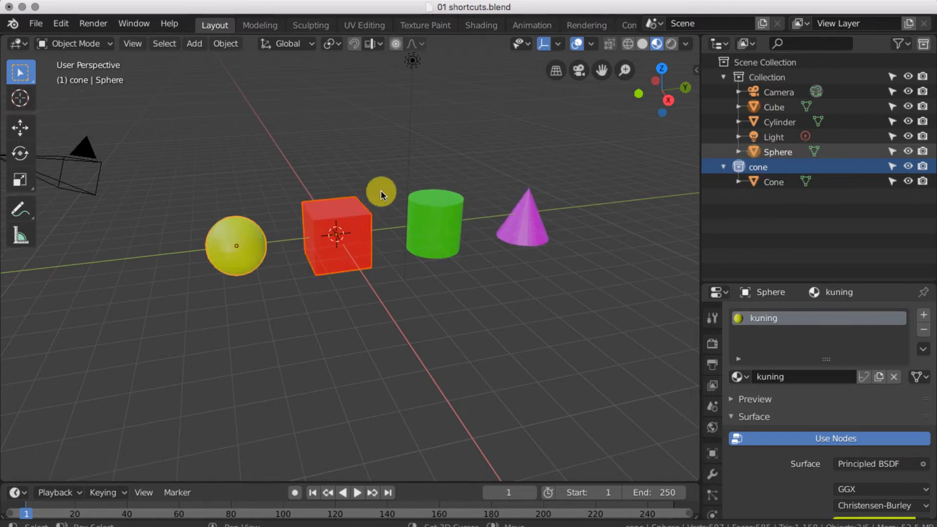
{"action": "middle_click_drag", "start_coordinate": [380, 190], "coordinate": [260, 244]}
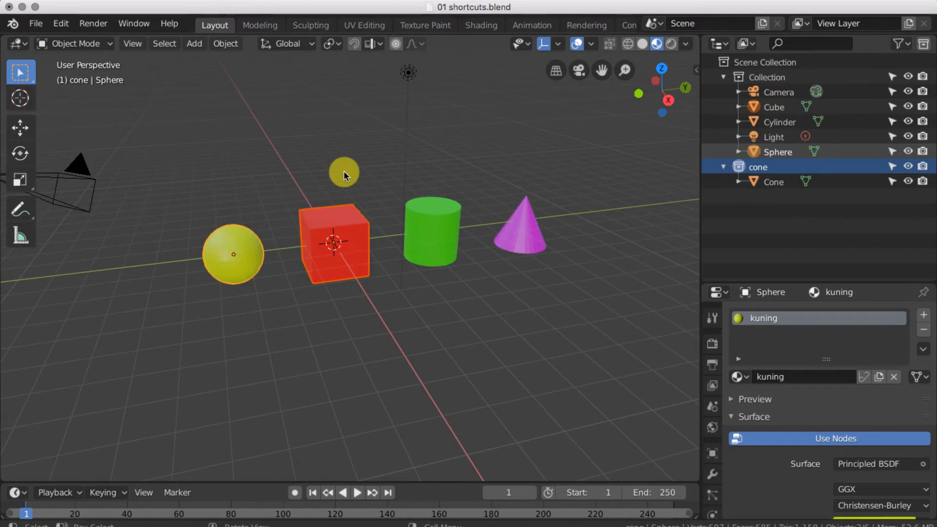
{"action": "key", "text": "m"}
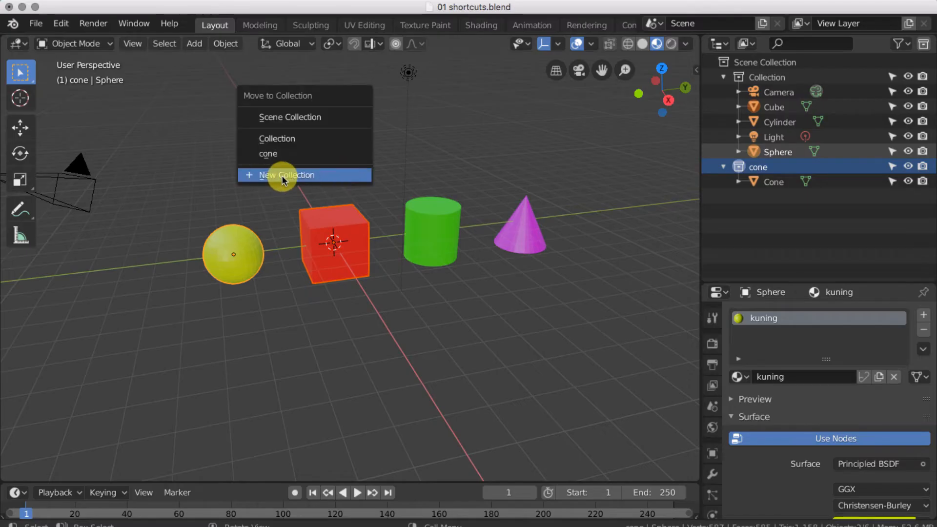
{"action": "left_click", "coordinate": [273, 175]}
{"action": "left_click", "coordinate": [330, 169]}
{"action": "type", "text": "d"}
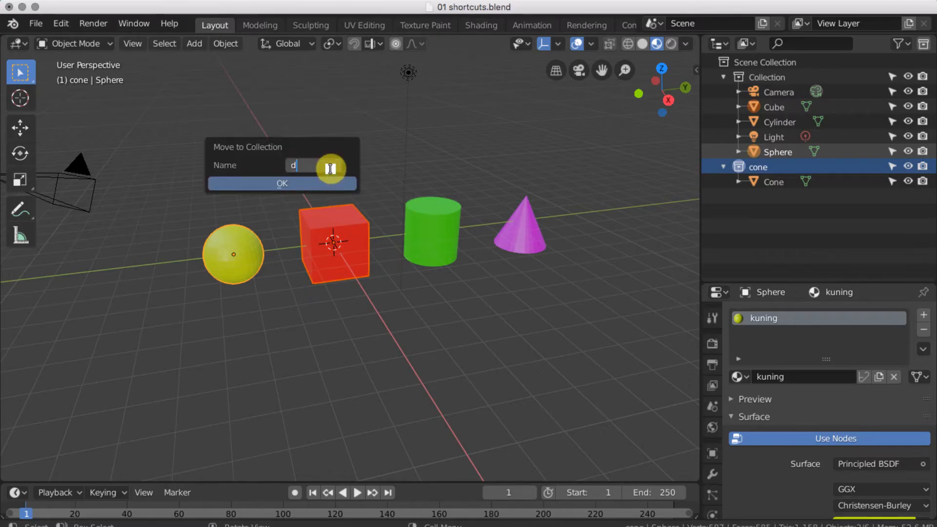
{"action": "type", "text": "ua objek"}
{"action": "key", "text": "Return"}
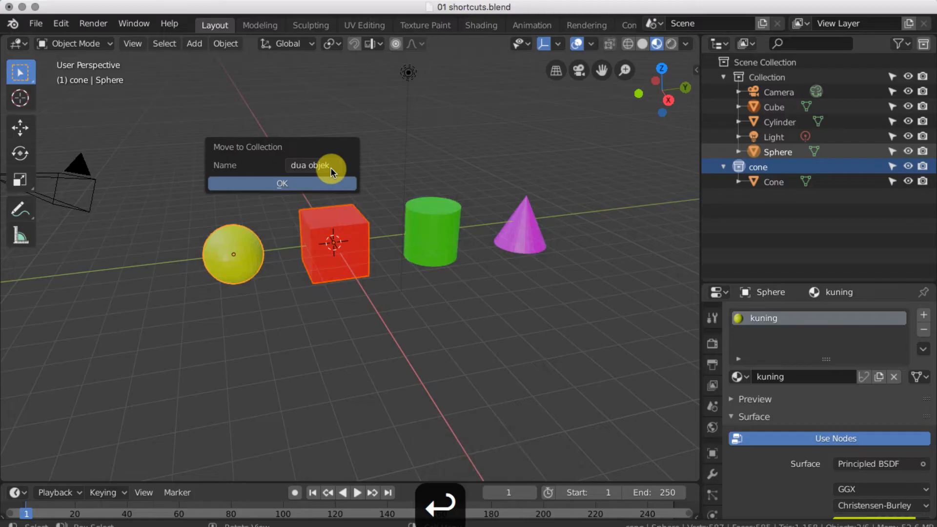
{"action": "left_click", "coordinate": [299, 183]}
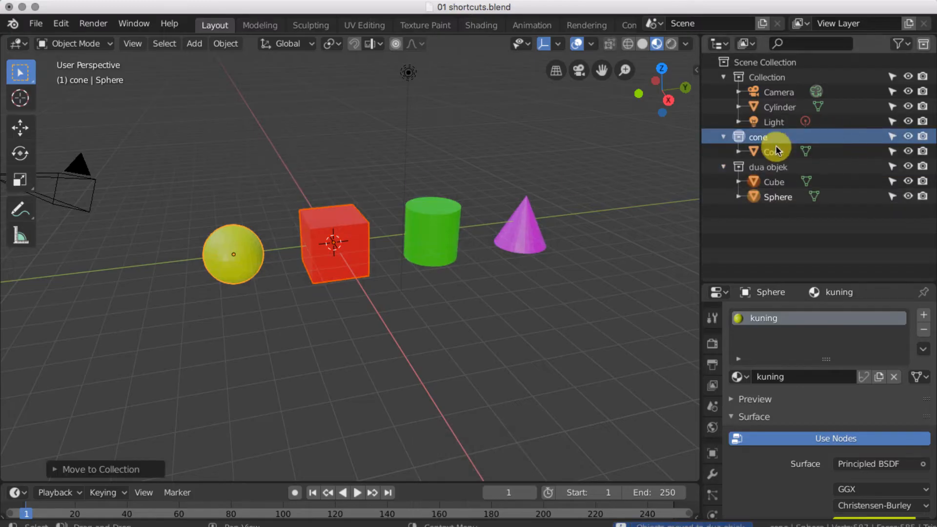
- Collapse the cone, dua objek and Collection entries in the Outliner
{"action": "left_click", "coordinate": [724, 137]}
{"action": "left_click", "coordinate": [723, 152]}
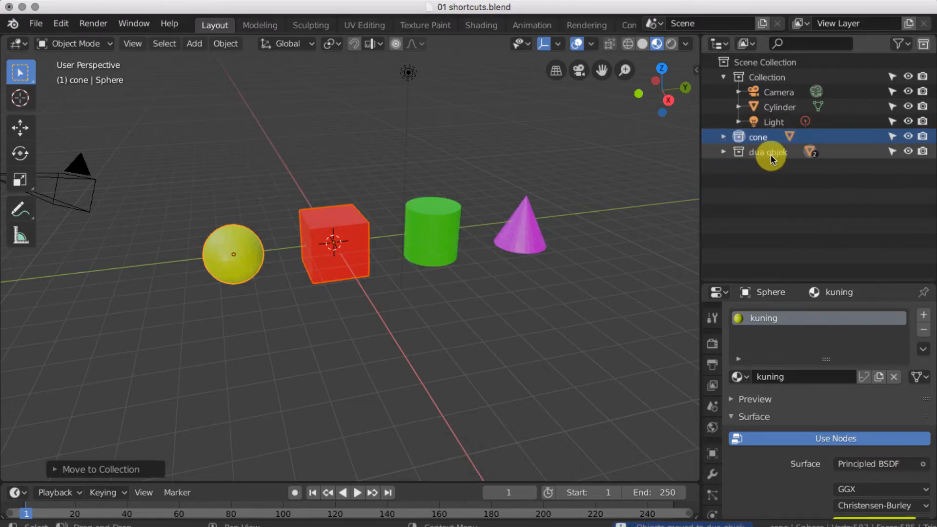
{"action": "left_click", "coordinate": [724, 77]}
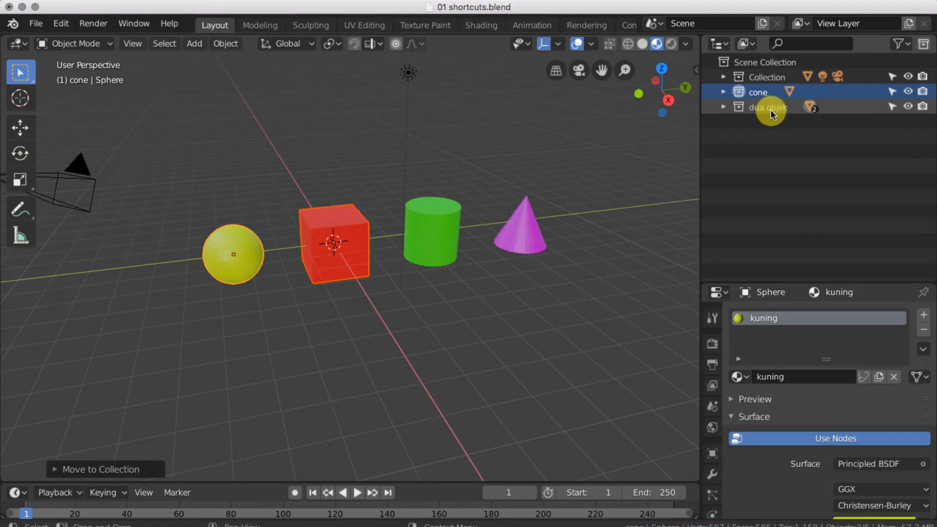
{"action": "left_click", "coordinate": [727, 108]}
{"action": "left_click", "coordinate": [727, 109]}
- Hide the dua objek collection in the viewport and show it again, and toggle its render visibility off and back on
{"action": "left_click", "coordinate": [908, 107]}
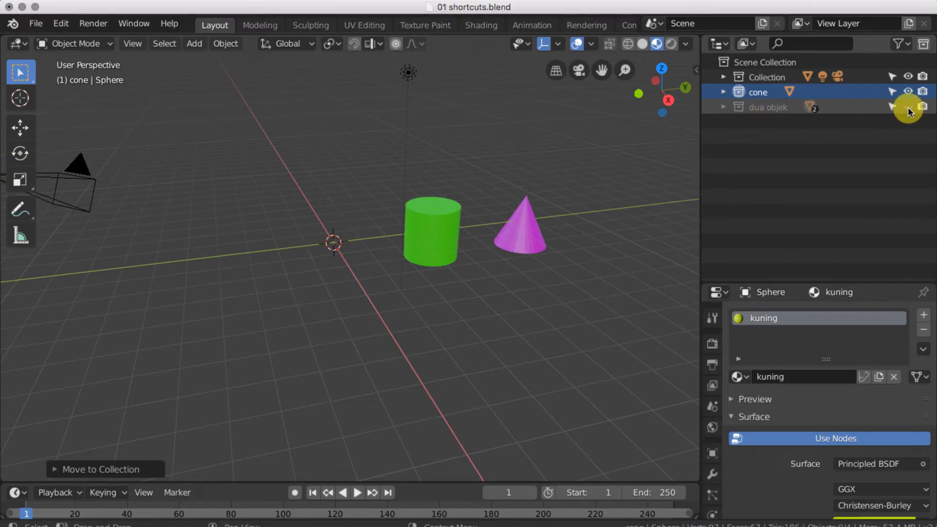
{"action": "left_click", "coordinate": [907, 107]}
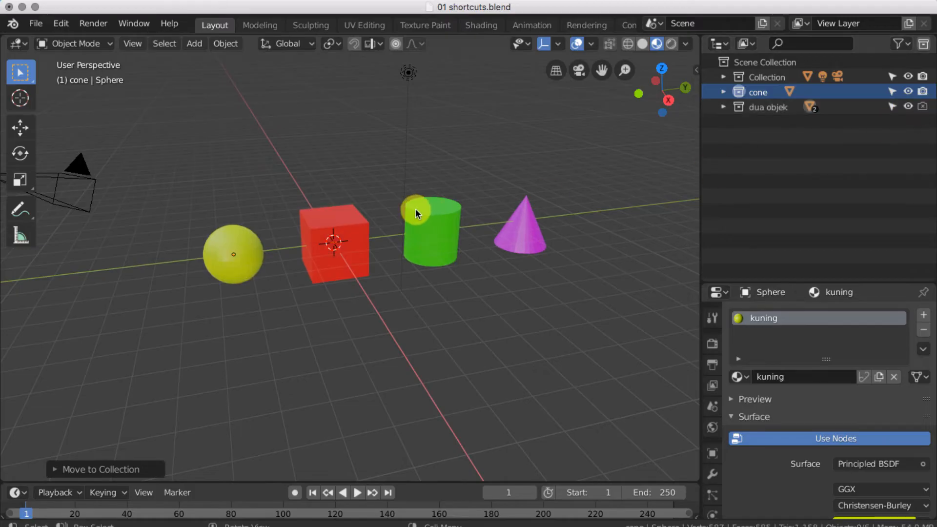
{"action": "left_click", "coordinate": [724, 107]}
{"action": "left_click", "coordinate": [922, 107]}
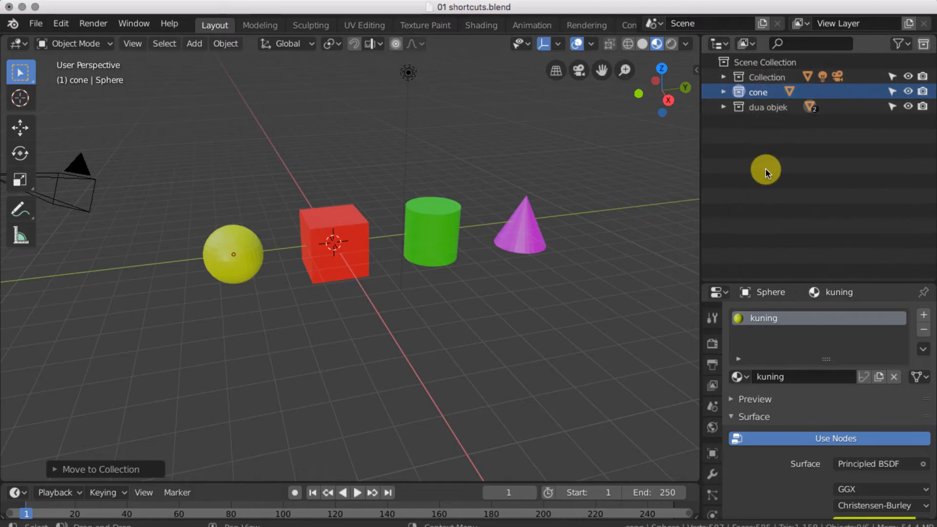
- Expand the dua objek and cone collections and move the Cone object into dua objek
{"action": "left_click", "coordinate": [726, 108]}
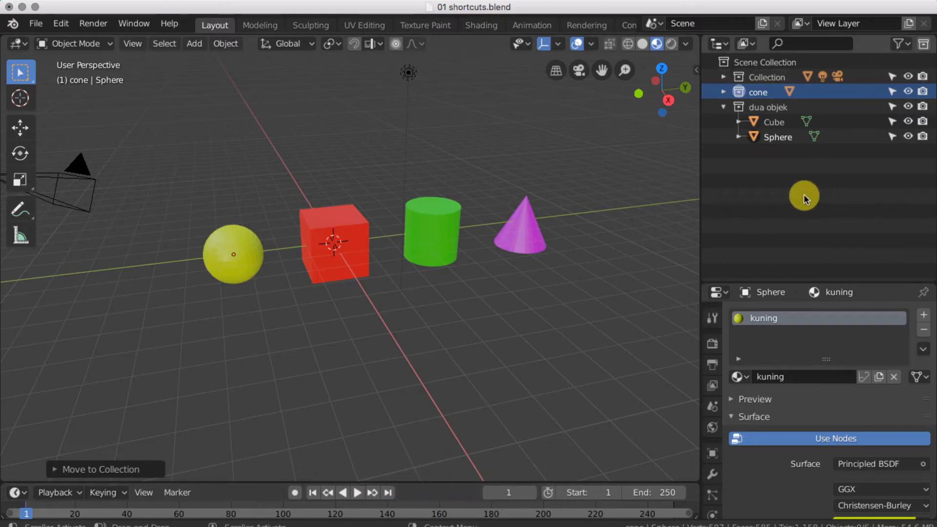
{"action": "left_click", "coordinate": [723, 92]}
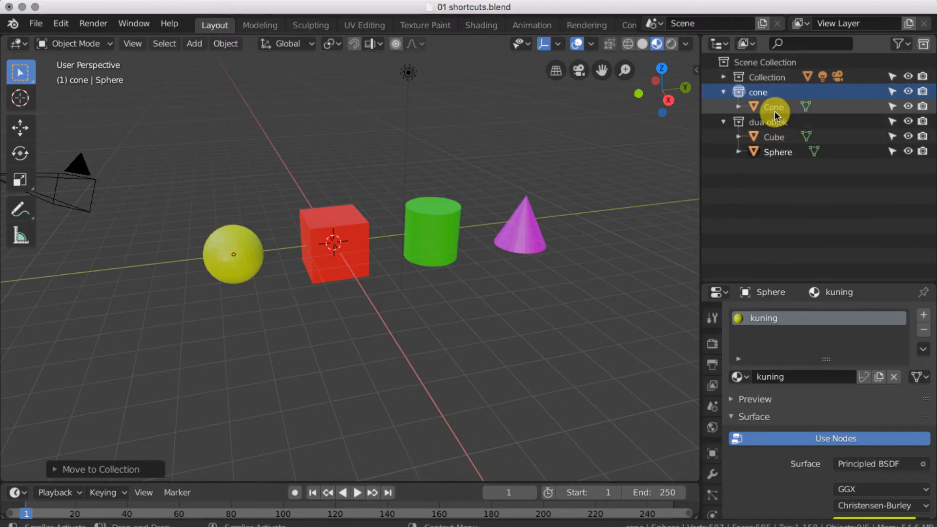
{"action": "left_click_drag", "start_coordinate": [775, 112], "coordinate": [781, 137]}
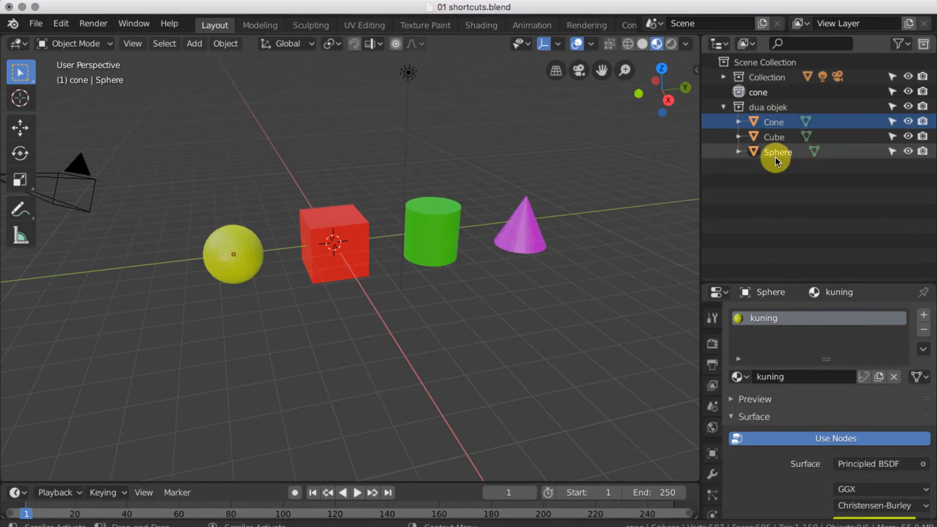
- Return the Cone object to the cone collection and collapse the cone and dua objek collections
{"action": "left_click", "coordinate": [776, 122]}
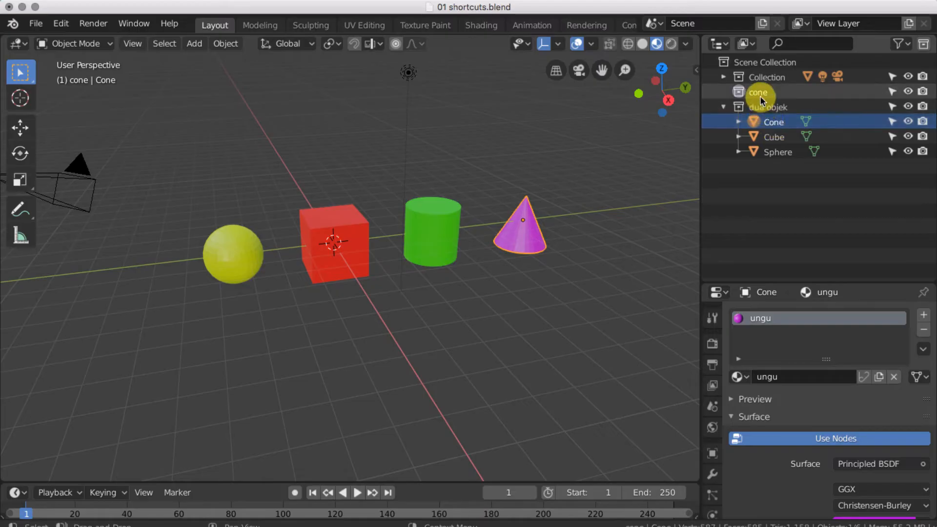
{"action": "left_click_drag", "start_coordinate": [766, 127], "coordinate": [759, 93]}
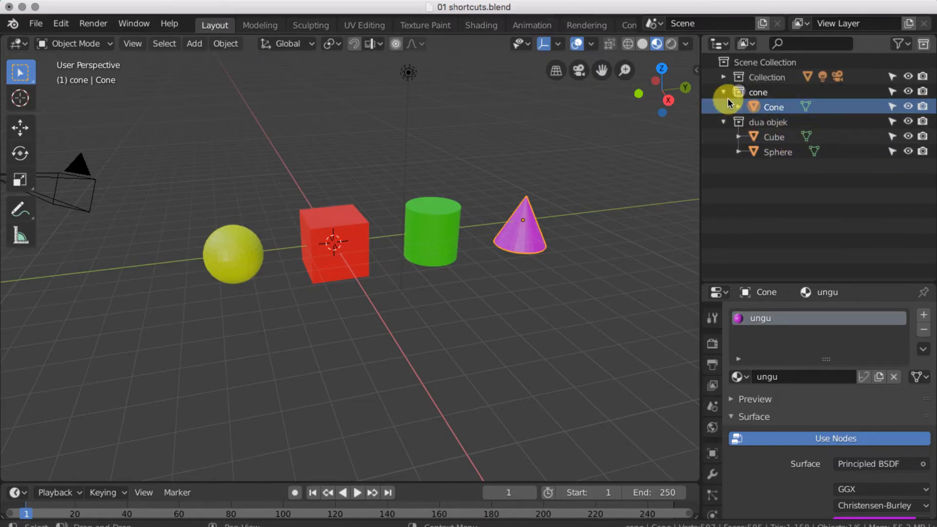
{"action": "left_click", "coordinate": [724, 93]}
{"action": "left_click", "coordinate": [725, 107]}
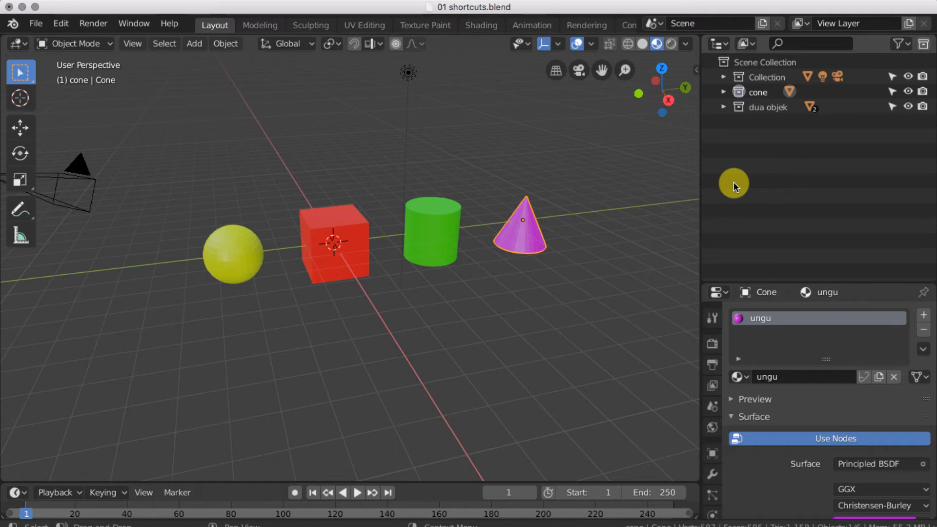
- Rename the red cube object as kotakmerah
{"action": "left_click", "coordinate": [437, 235]}
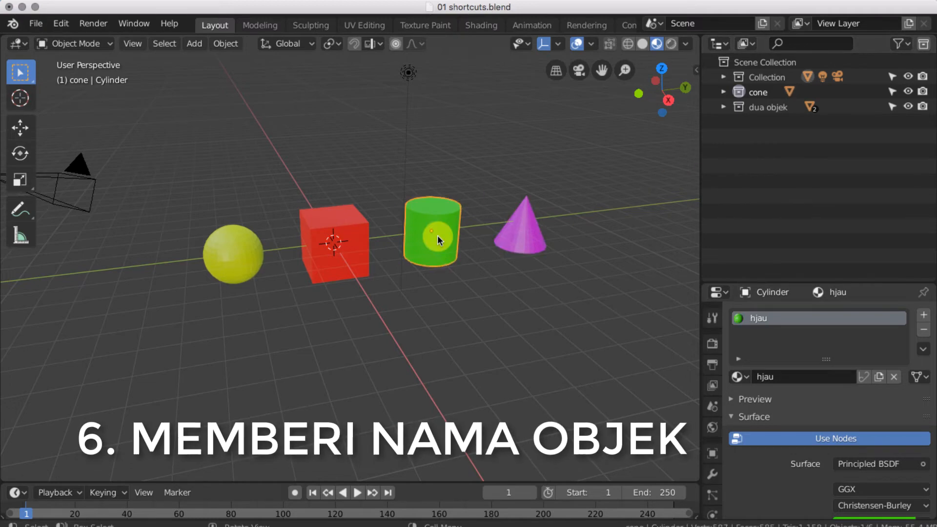
{"action": "left_click", "coordinate": [324, 237]}
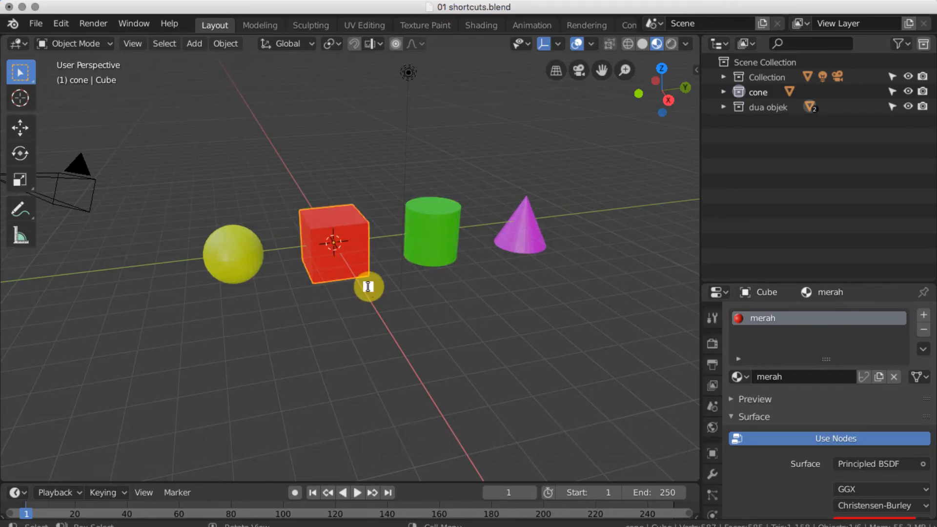
{"action": "key", "text": "F2"}
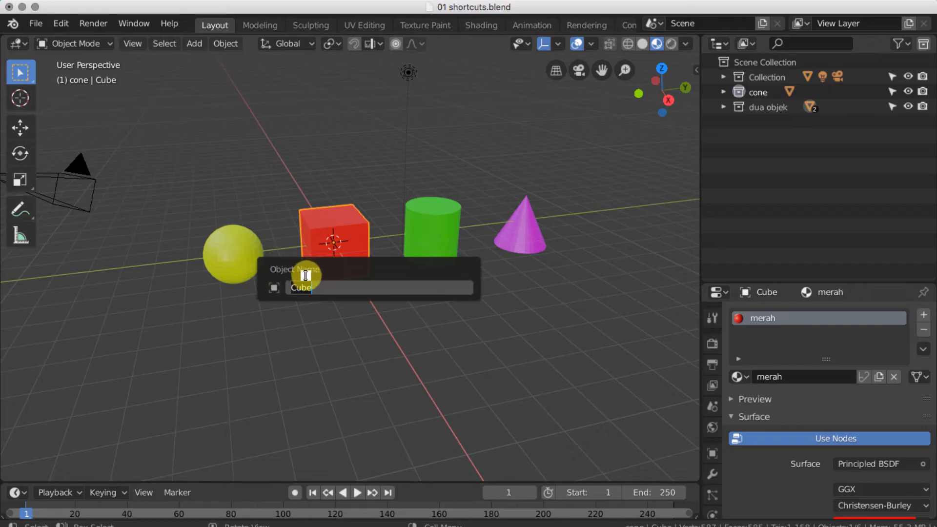
{"action": "type", "text": "k"}
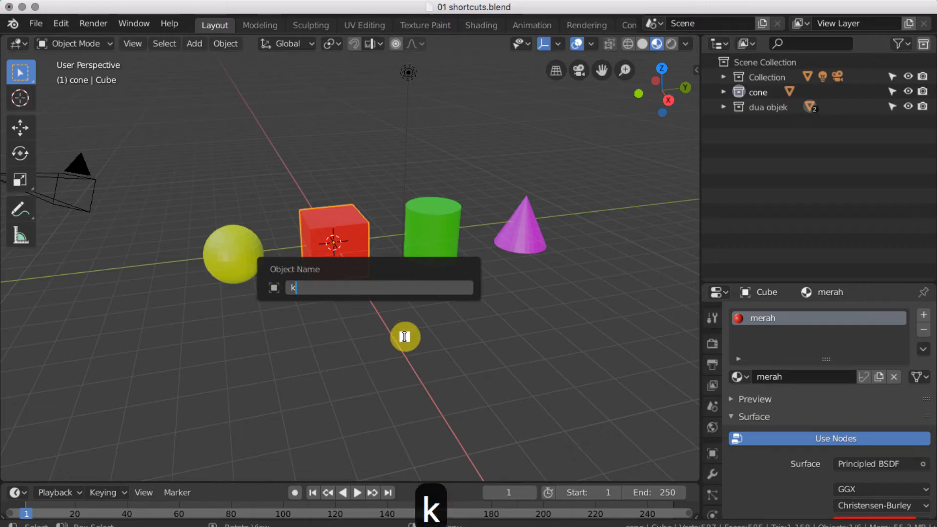
{"action": "type", "text": "otakmerah"}
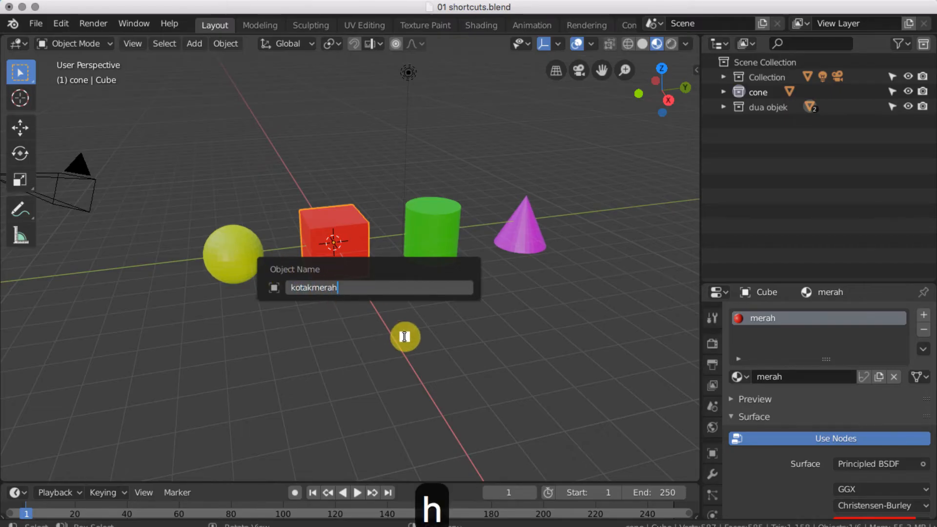
{"action": "key", "text": "Return"}
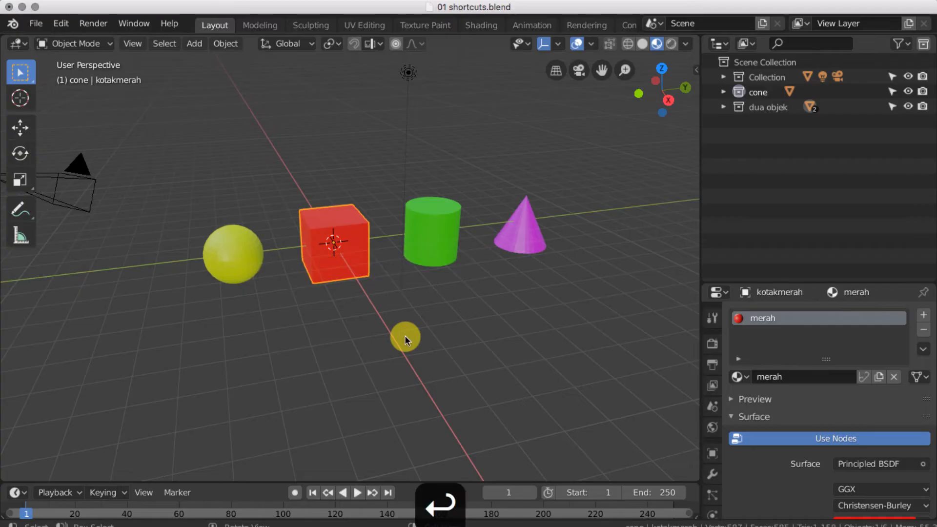
- Rename the green cylinder object as tabung hijau
{"action": "left_click", "coordinate": [434, 240]}
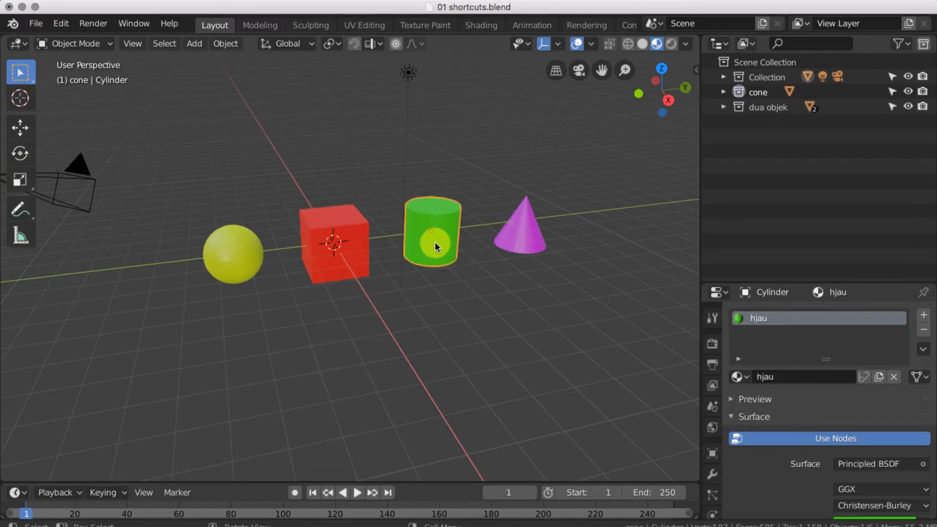
{"action": "key", "text": "F2"}
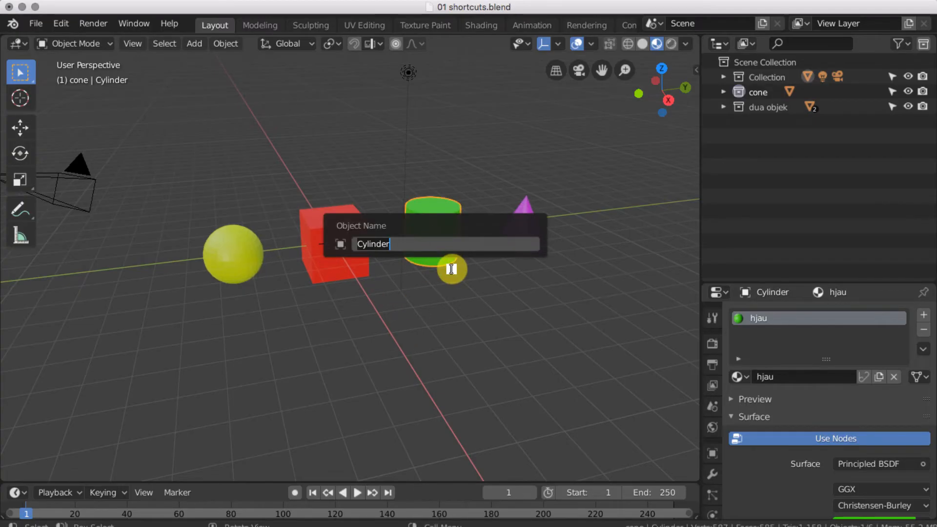
{"action": "type", "text": "tabung h"}
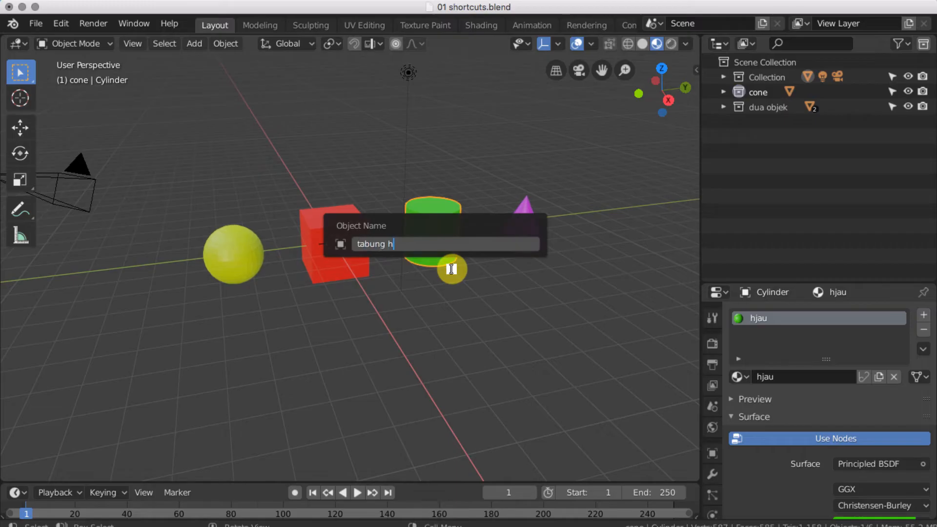
{"action": "type", "text": "ijau"}
{"action": "key", "text": "Return"}
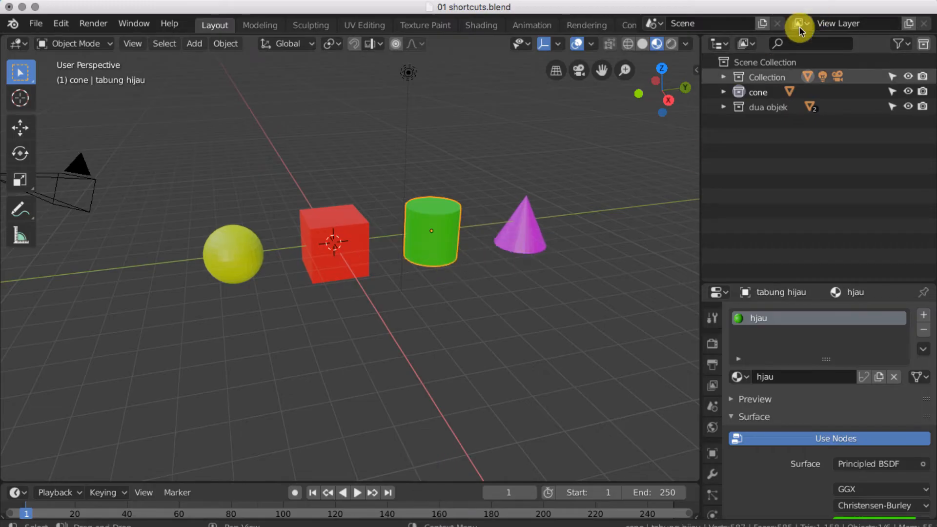
- Expand the cone and dua objek collections in the Outliner and select the kotakmerah object
{"action": "left_click", "coordinate": [724, 92]}
{"action": "left_click", "coordinate": [724, 122]}
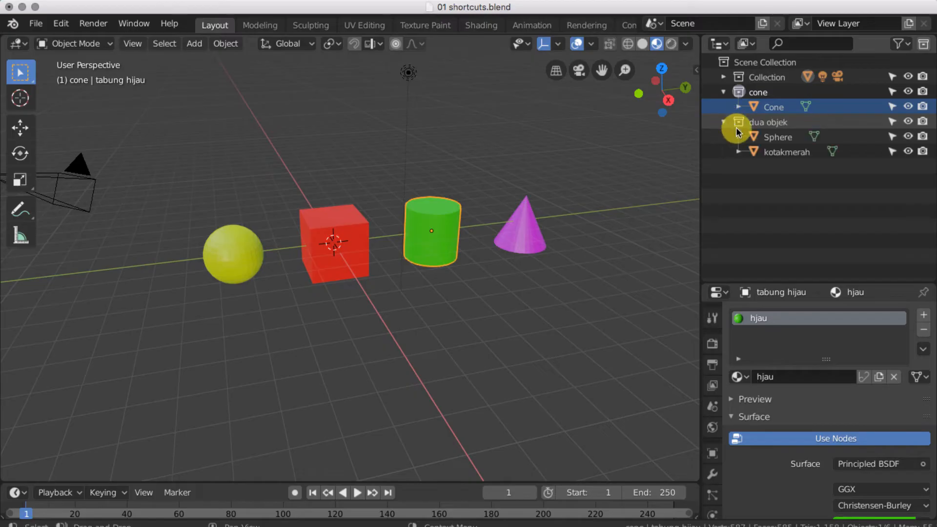
{"action": "left_click", "coordinate": [775, 152]}
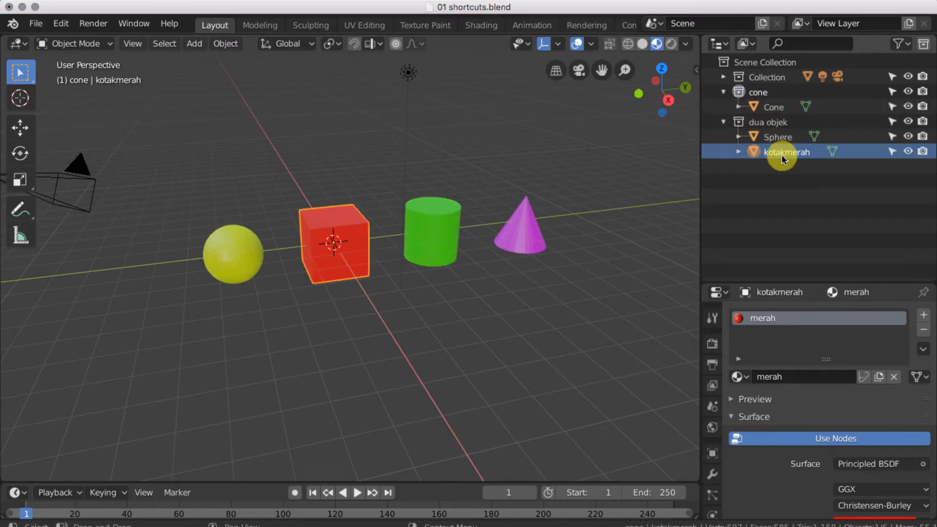
{"action": "left_click", "coordinate": [735, 80]}
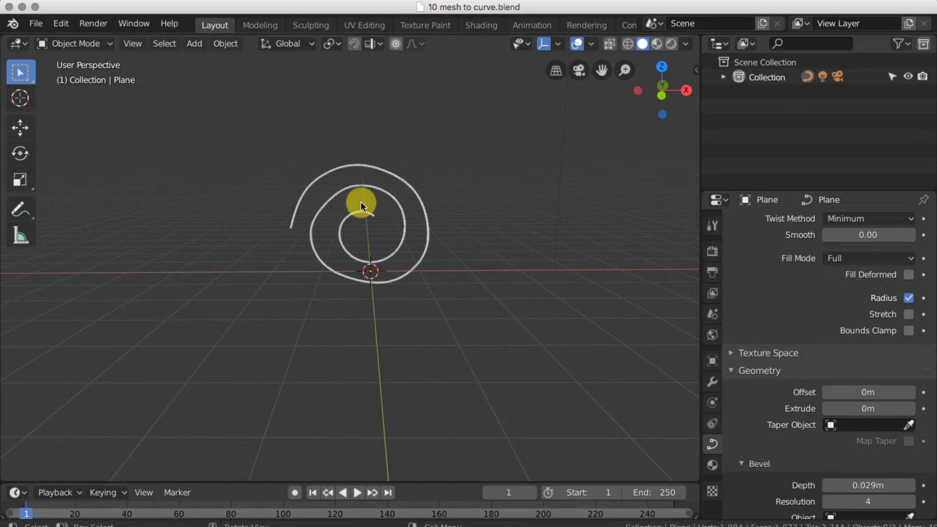
- Delete the spiral curve object from the scene
{"action": "left_click", "coordinate": [361, 168]}
{"action": "middle_click_drag", "start_coordinate": [439, 216], "coordinate": [426, 248]}
{"action": "key", "text": "x"}
{"action": "left_click", "coordinate": [427, 251]}
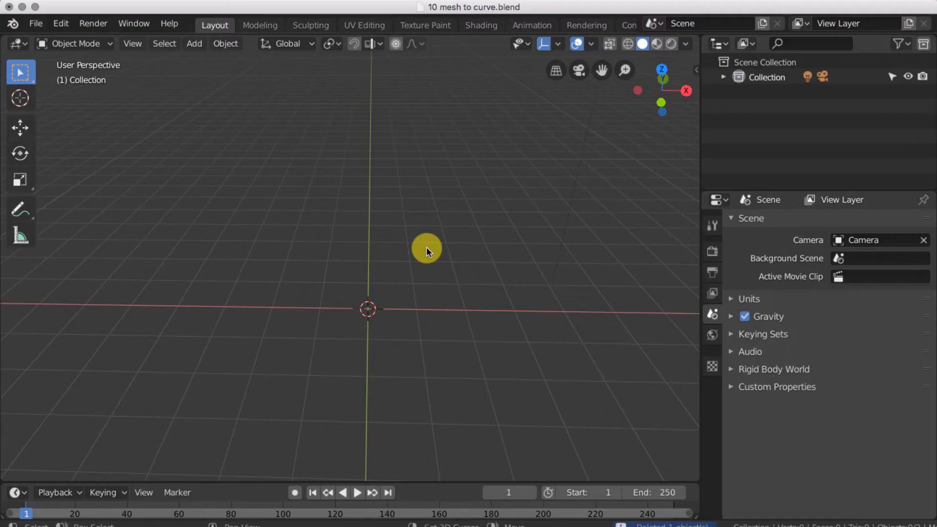
- Add a Bezier curve at the 3D cursor
{"action": "key", "text": "shift+a"}
{"action": "mouse_move", "coordinate": [445, 251]}
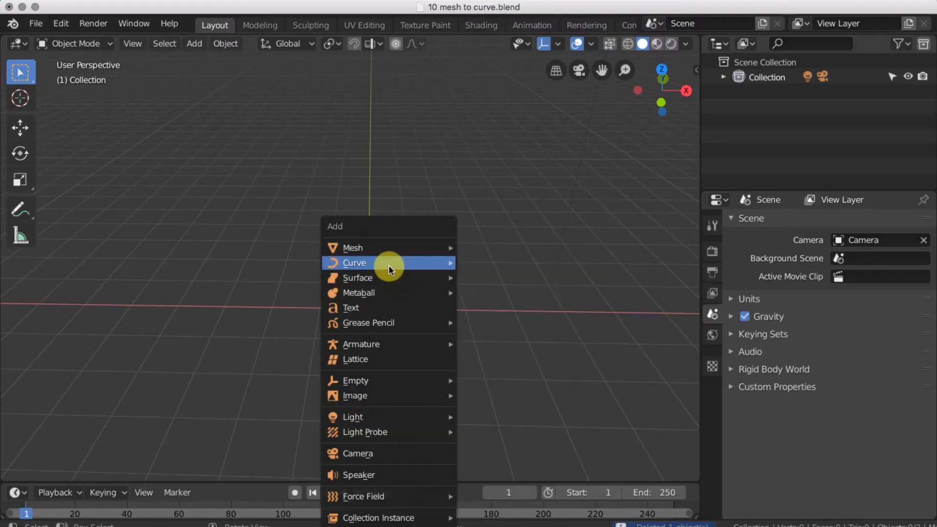
{"action": "mouse_move", "coordinate": [389, 265]}
{"action": "left_click", "coordinate": [483, 263]}
{"action": "middle_click_drag", "start_coordinate": [481, 278], "coordinate": [399, 300]}
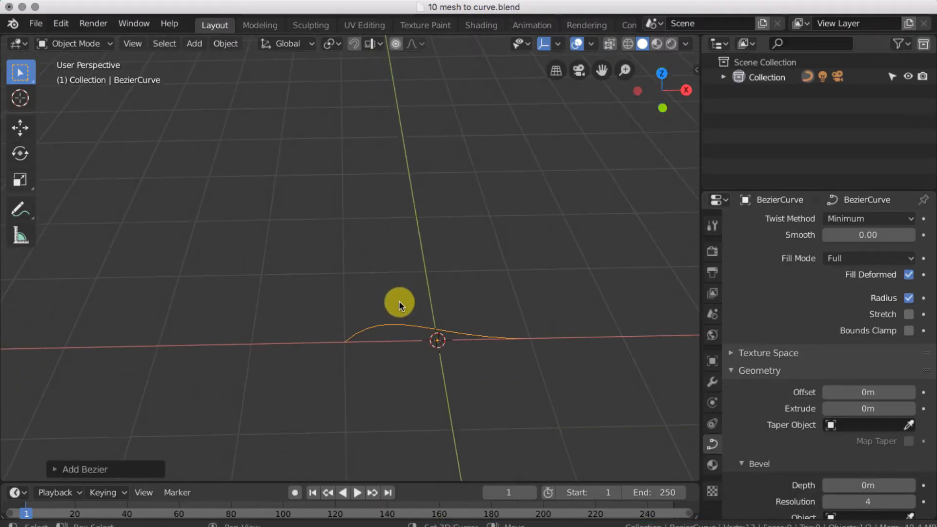
- In Edit Mode, extrude a new control point up and away from the Bezier curve's left end and rotate its handles to near vertical
{"action": "key", "text": "Tab"}
{"action": "middle_click_drag", "start_coordinate": [397, 333], "coordinate": [391, 361]}
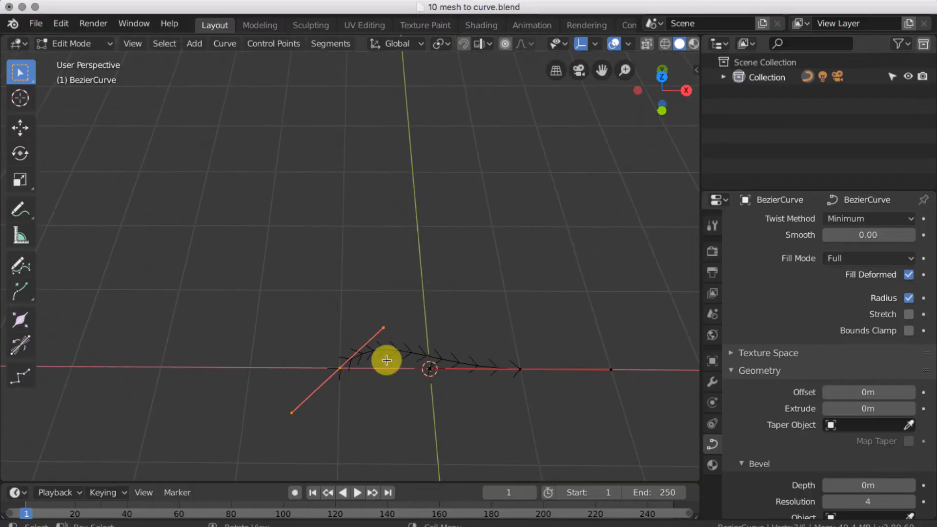
{"action": "key", "text": "e"}
{"action": "left_click", "coordinate": [287, 275]}
{"action": "middle_click_drag", "start_coordinate": [353, 274], "coordinate": [359, 307]}
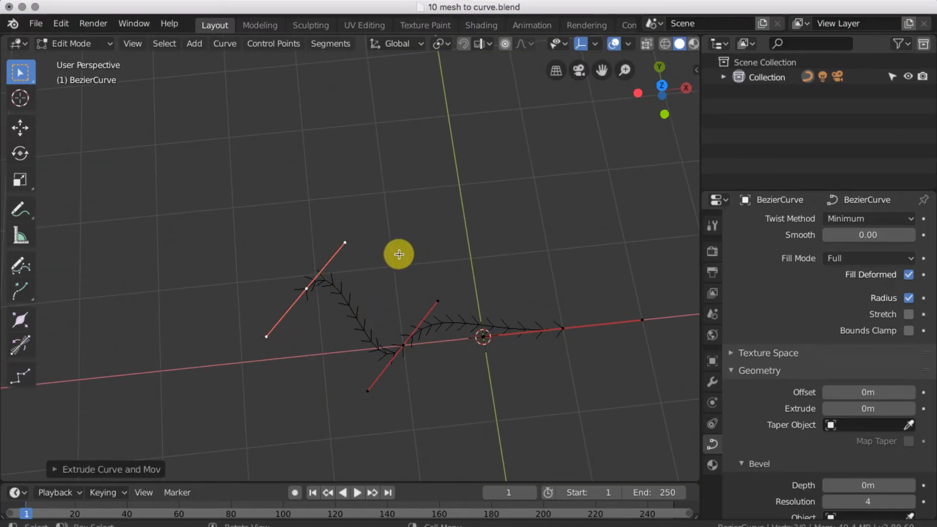
{"action": "key", "text": "r"}
{"action": "left_click", "coordinate": [427, 350]}
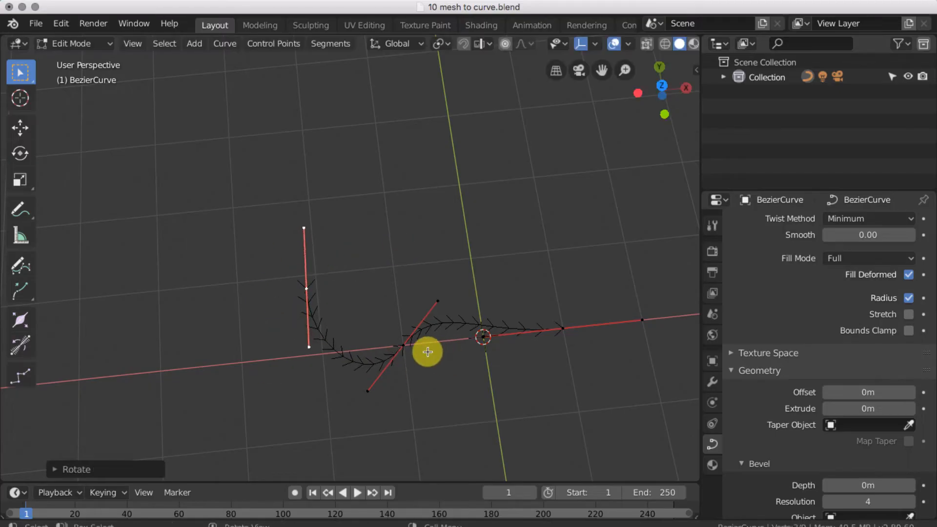
- Rotate the handles of the curve's original left control point until they run along the X axis
{"action": "left_click", "coordinate": [403, 345]}
{"action": "key", "text": "r"}
{"action": "left_click", "coordinate": [347, 300]}
- Extrude the curve's end control point to the upper right and rotate the new point's handles to round the arc
{"action": "left_click", "coordinate": [317, 287]}
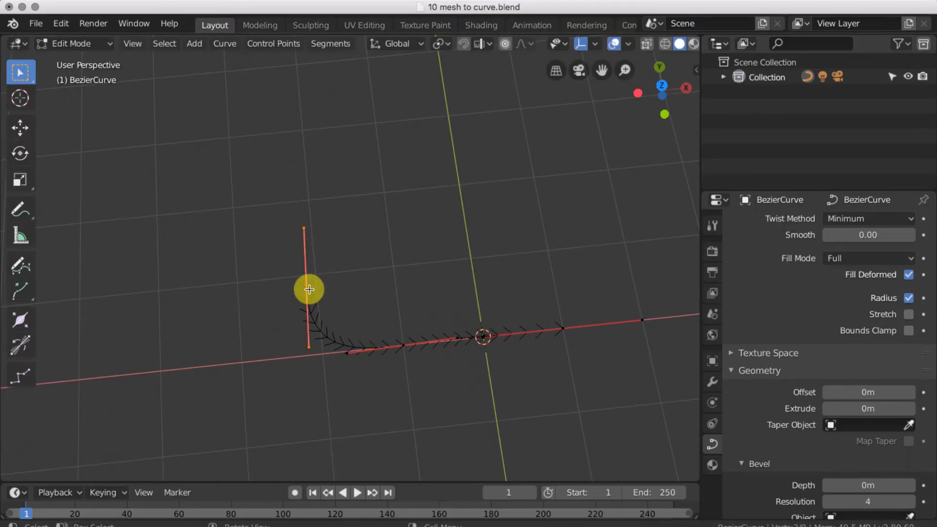
{"action": "key", "text": "e"}
{"action": "left_click", "coordinate": [457, 169]}
{"action": "key", "text": "r"}
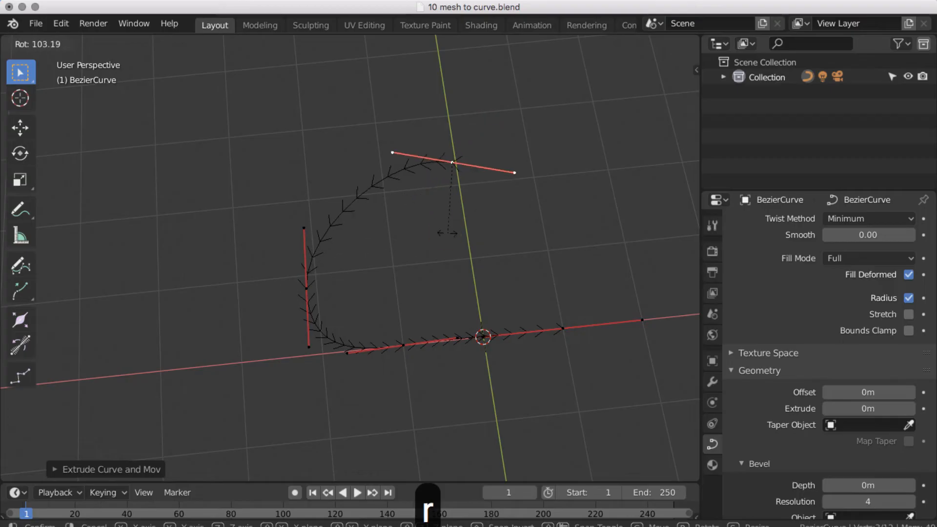
{"action": "left_click", "coordinate": [472, 213]}
{"action": "key", "text": "r"}
{"action": "left_click", "coordinate": [494, 207]}
- Extrude another control point downwards from the arc's end, then rotate and move it to continue the spiral
{"action": "key", "text": "e"}
{"action": "left_click", "coordinate": [535, 301]}
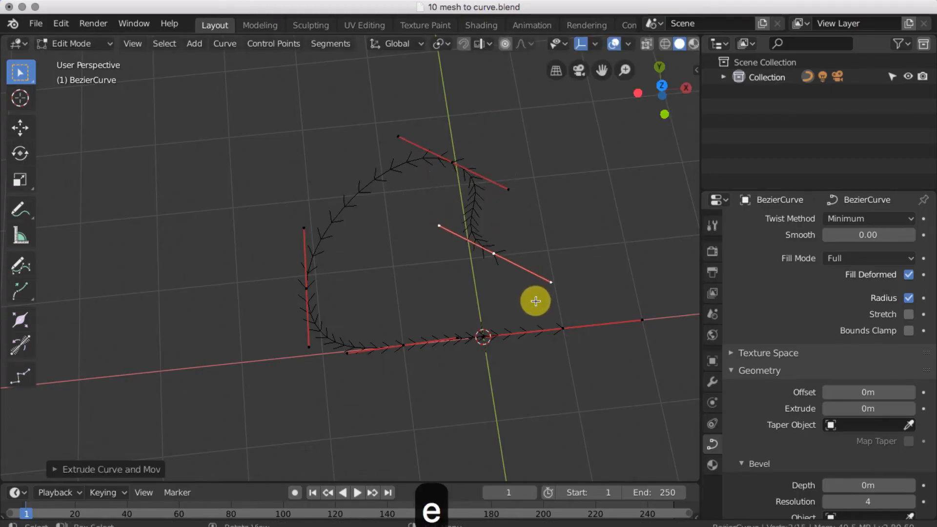
{"action": "key", "text": "r"}
{"action": "left_click", "coordinate": [475, 282]}
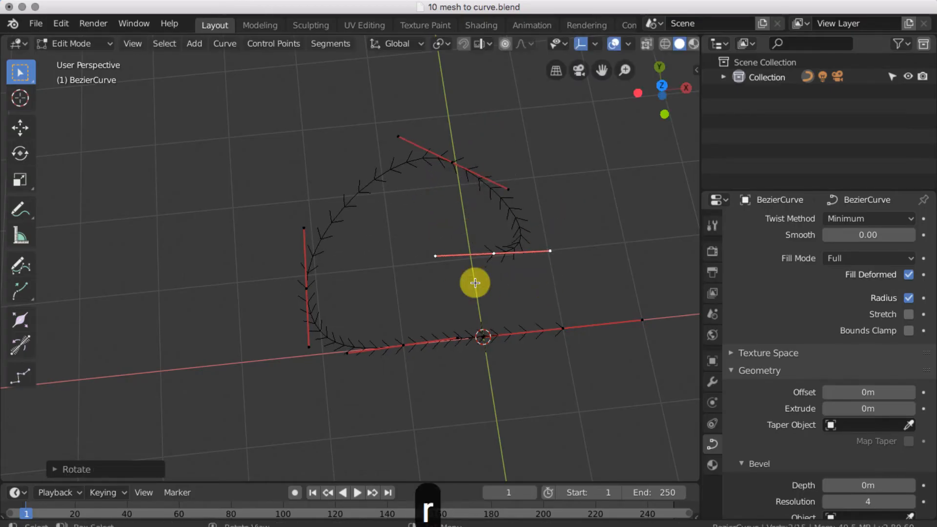
{"action": "key", "text": "r"}
{"action": "key", "text": "g"}
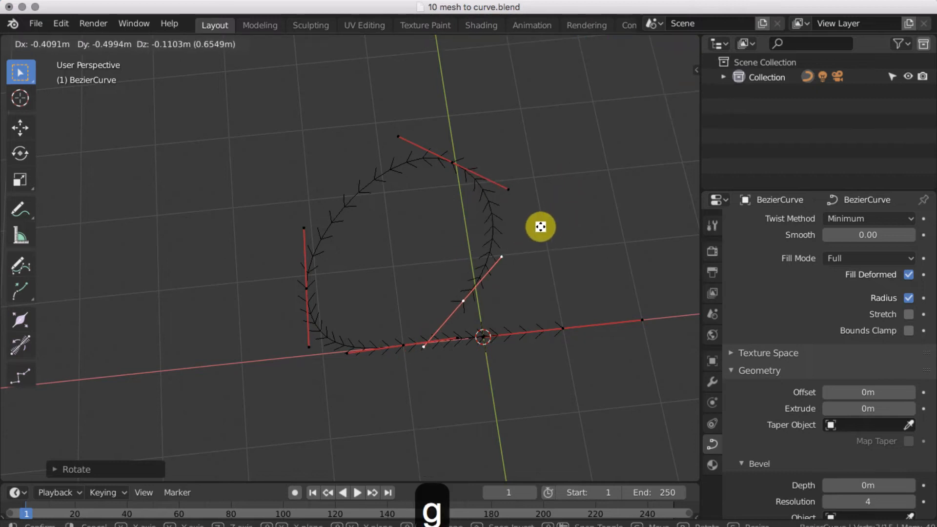
{"action": "left_click", "coordinate": [542, 224]}
- Extrude a further control point inwards to the left and rotate its handles to smooth the spiral's inner turn
{"action": "key", "text": "e"}
{"action": "left_click", "coordinate": [449, 262]}
{"action": "key", "text": "r"}
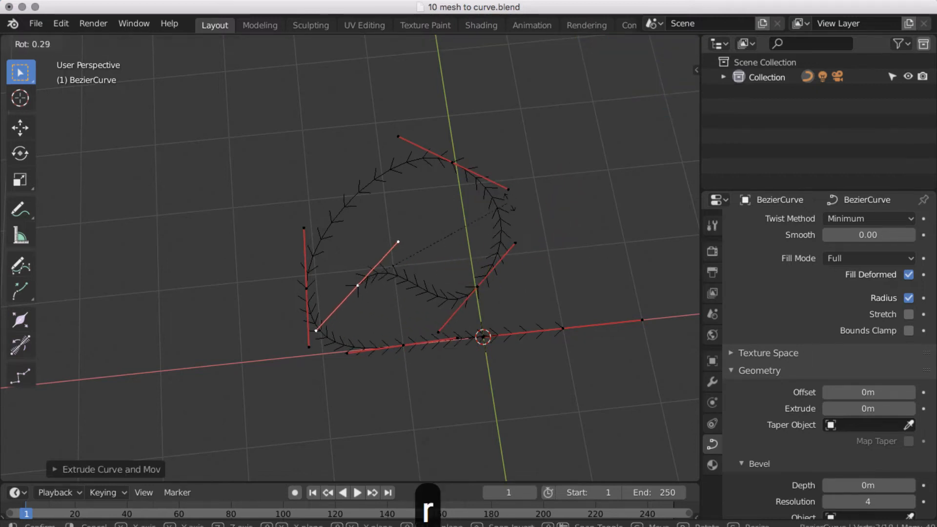
{"action": "left_click", "coordinate": [447, 310]}
{"action": "left_click", "coordinate": [441, 292]}
- Return to Object Mode and delete the Bezier curve
{"action": "scroll", "coordinate": [440, 292], "scroll_direction": "down", "scroll_amount": 3}
{"action": "key", "text": "Tab"}
{"action": "middle_click_drag", "start_coordinate": [496, 273], "coordinate": [459, 216]}
{"action": "key", "text": "x"}
{"action": "left_click", "coordinate": [496, 236]}
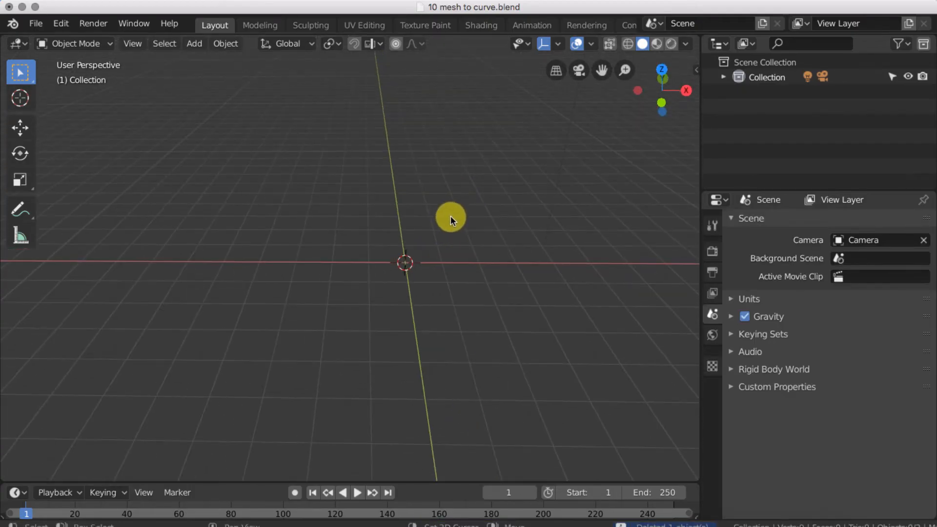
- Add a plane mesh at the 3D cursor and switch it to Edit Mode
{"action": "key", "text": "shift+a"}
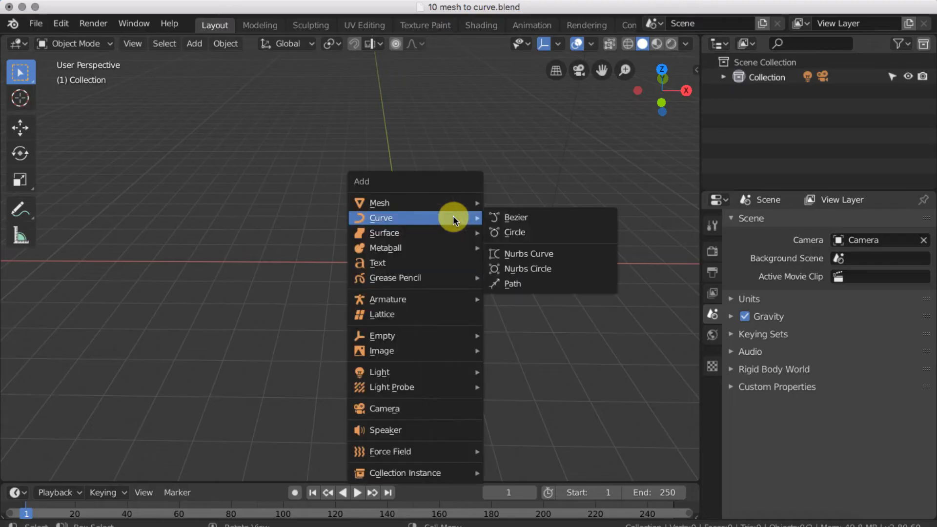
{"action": "mouse_move", "coordinate": [445, 204]}
{"action": "left_click", "coordinate": [539, 204]}
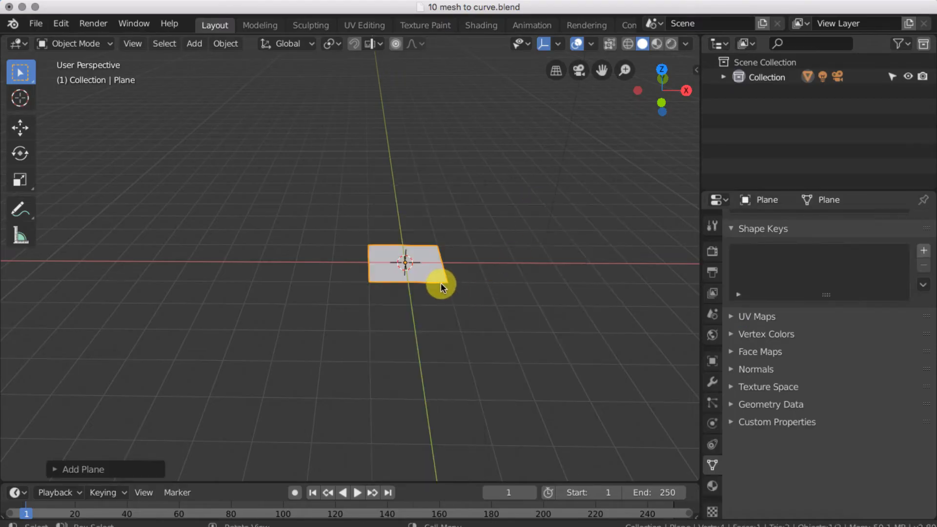
{"action": "left_click", "coordinate": [73, 43]}
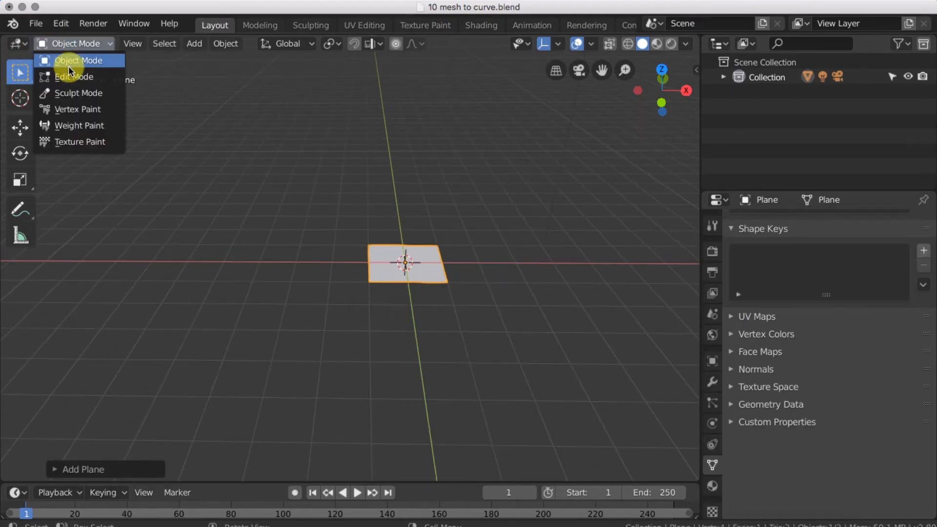
{"action": "left_click", "coordinate": [73, 71]}
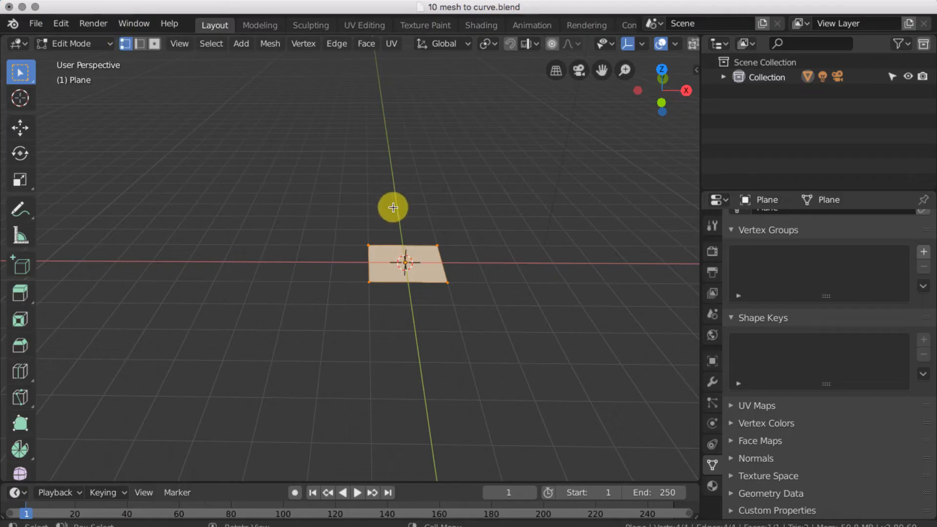
- Duplicate the plane's back right corner vertex and place the copy above and to the right of the plane
{"action": "left_click", "coordinate": [438, 244]}
{"action": "middle_click_drag", "start_coordinate": [512, 258], "coordinate": [460, 251]}
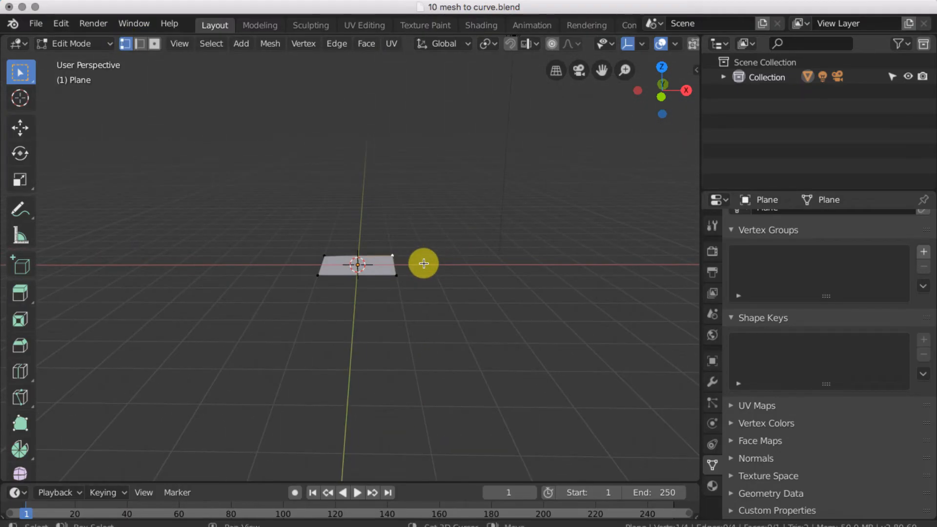
{"action": "key", "text": "shift+d"}
{"action": "left_click", "coordinate": [470, 187]}
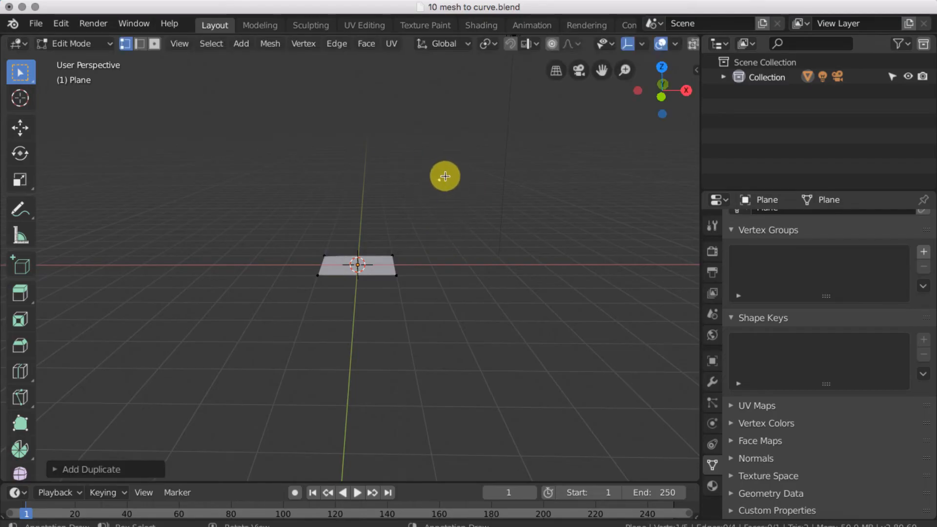
- Extrude the loose vertex clockwise seven times to form the spiral's outer turn, and move the last vertex inward to the left
{"action": "middle_click_drag", "start_coordinate": [461, 192], "coordinate": [434, 237]}
{"action": "key", "text": "e"}
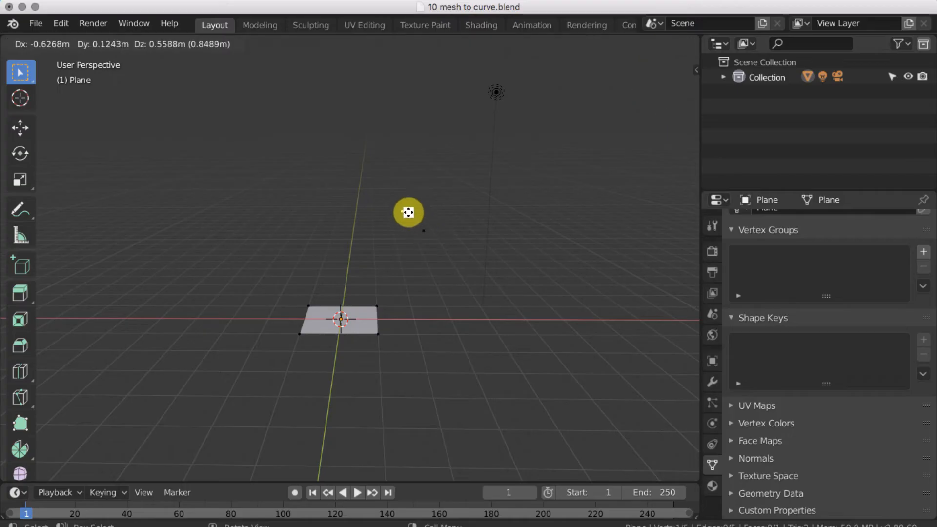
{"action": "left_click", "coordinate": [400, 204]}
{"action": "key", "text": "e"}
{"action": "left_click", "coordinate": [421, 160]}
{"action": "key", "text": "e"}
{"action": "left_click", "coordinate": [477, 132]}
{"action": "key", "text": "e"}
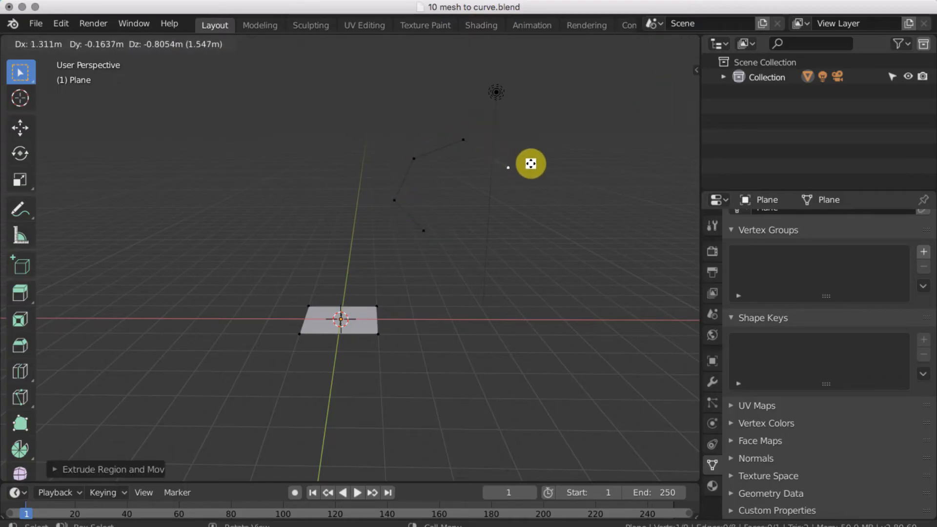
{"action": "left_click", "coordinate": [529, 163]}
{"action": "key", "text": "e"}
{"action": "left_click", "coordinate": [516, 224]}
{"action": "key", "text": "e"}
{"action": "left_click", "coordinate": [492, 242]}
{"action": "key", "text": "e"}
{"action": "left_click", "coordinate": [475, 227]}
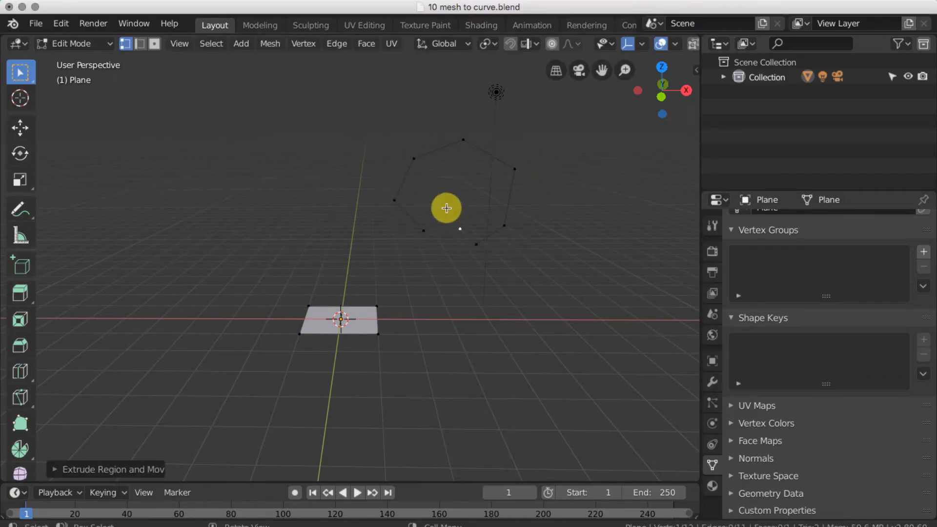
{"action": "key", "text": "g"}
{"action": "left_click", "coordinate": [436, 203]}
- Extrude six more vertices clockwise from the last one, tightening inwards to form the spiral's inner turns
{"action": "key", "text": "e"}
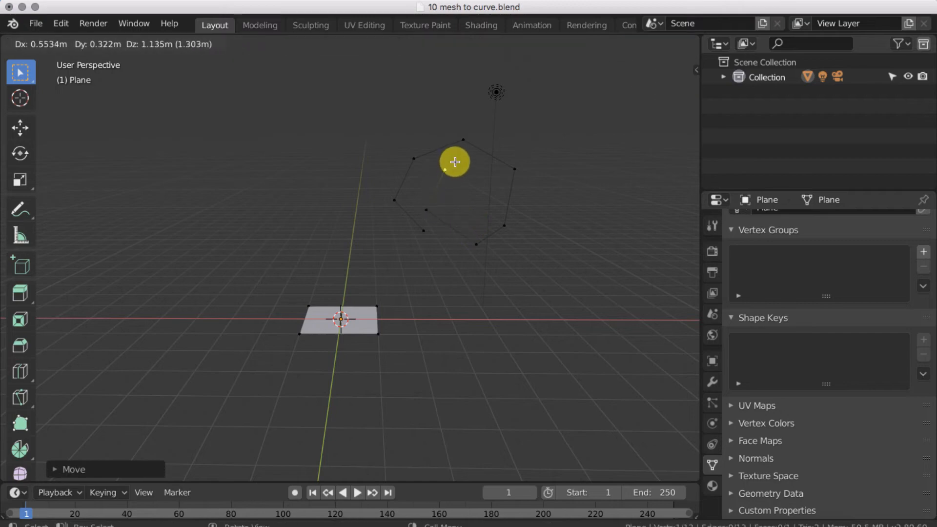
{"action": "left_click", "coordinate": [454, 162]}
{"action": "key", "text": "e"}
{"action": "left_click", "coordinate": [495, 172]}
{"action": "key", "text": "e"}
{"action": "left_click", "coordinate": [491, 210]}
{"action": "key", "text": "e"}
{"action": "left_click", "coordinate": [459, 202]}
{"action": "key", "text": "e"}
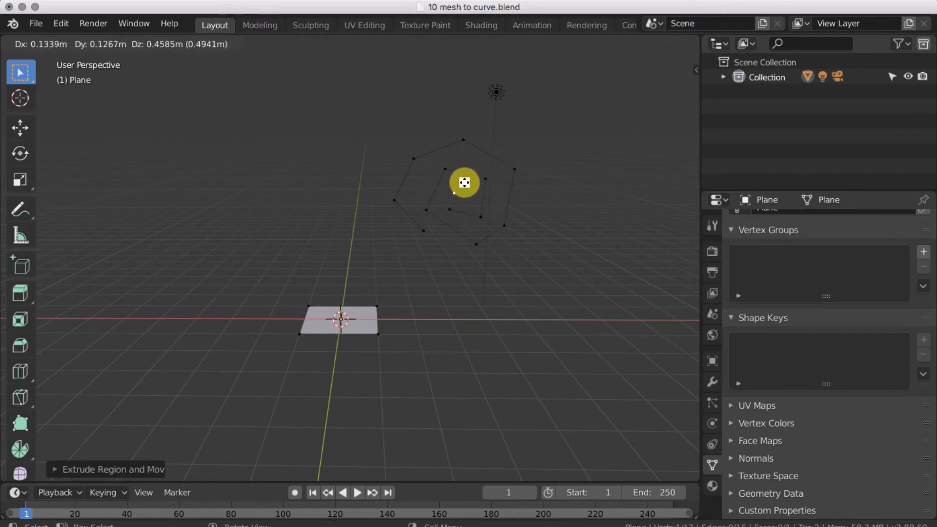
{"action": "left_click", "coordinate": [464, 183]}
{"action": "key", "text": "e"}
{"action": "left_click", "coordinate": [487, 183]}
{"action": "middle_click_drag", "start_coordinate": [509, 208], "coordinate": [293, 171]}
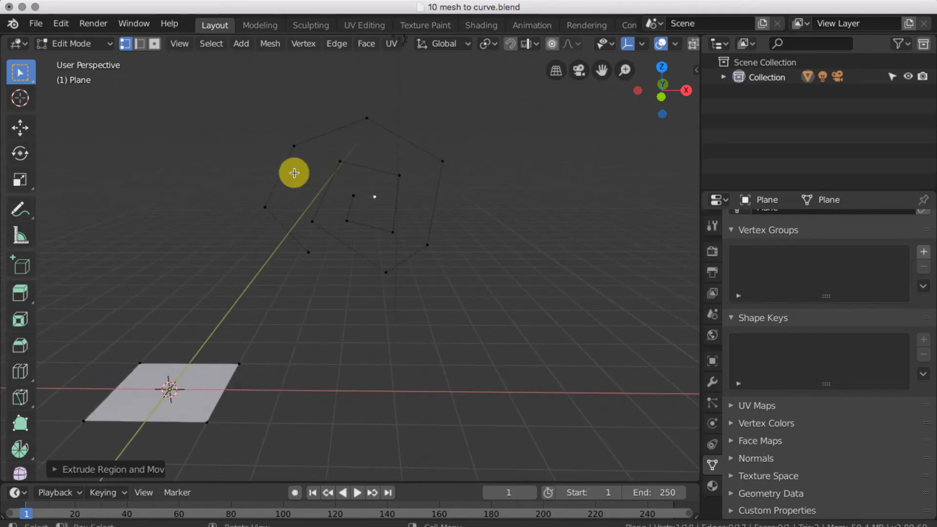
- Select all linked geometry of the original plane and delete it with the Faces option
{"action": "scroll", "coordinate": [300, 244], "scroll_direction": "down", "scroll_amount": 3}
{"action": "middle_click_drag", "start_coordinate": [313, 263], "coordinate": [371, 240], "text": "shift"}
{"action": "scroll", "coordinate": [373, 239], "scroll_direction": "up", "scroll_amount": 1}
{"action": "left_click", "coordinate": [300, 317]}
{"action": "middle_click_drag", "start_coordinate": [205, 322], "coordinate": [293, 274]}
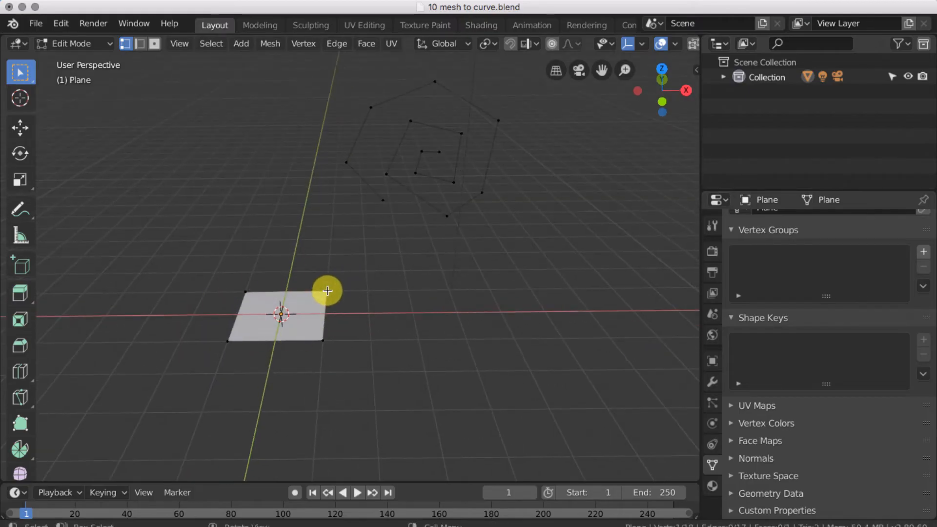
{"action": "key", "text": "l"}
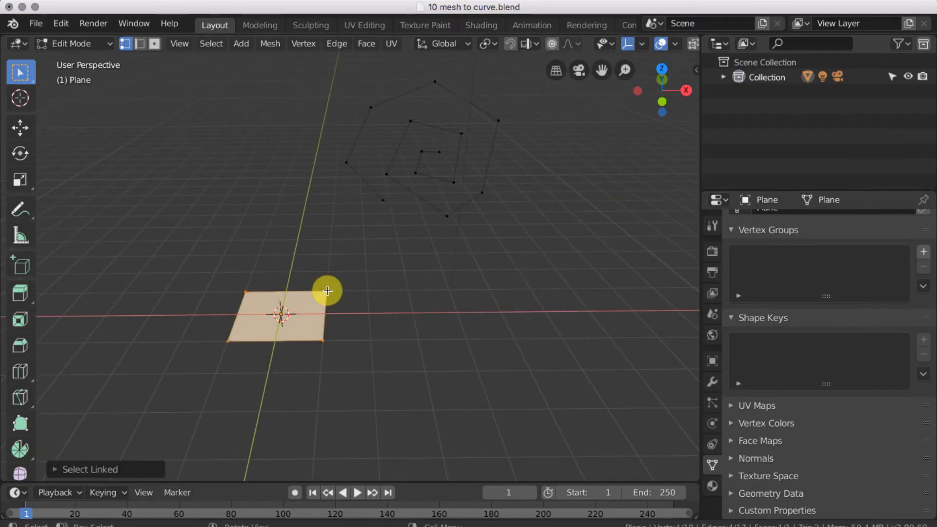
{"action": "key", "text": "x"}
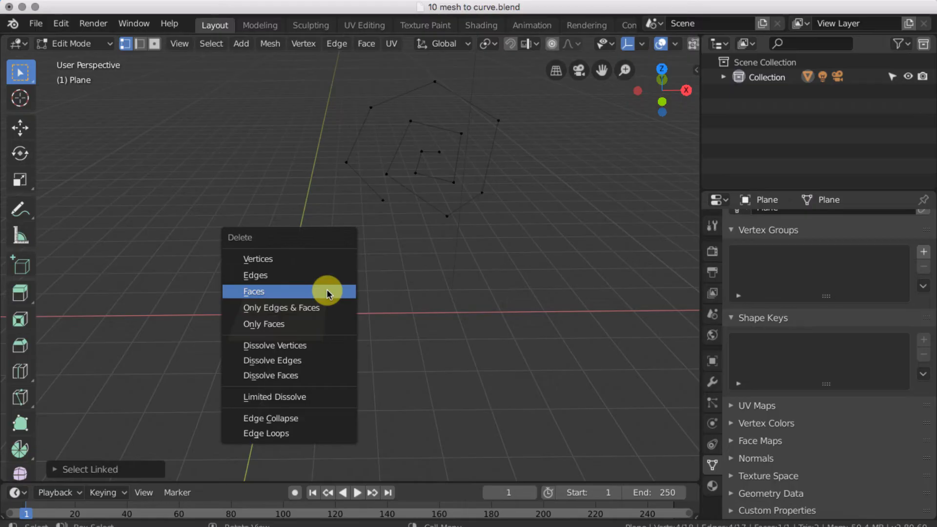
{"action": "left_click", "coordinate": [254, 292]}
{"action": "middle_click_drag", "start_coordinate": [425, 205], "coordinate": [442, 241]}
- Select the whole spiral, return to Object Mode and convert the mesh to a curve
{"action": "key", "text": "a"}
{"action": "middle_click_drag", "start_coordinate": [412, 184], "coordinate": [389, 203]}
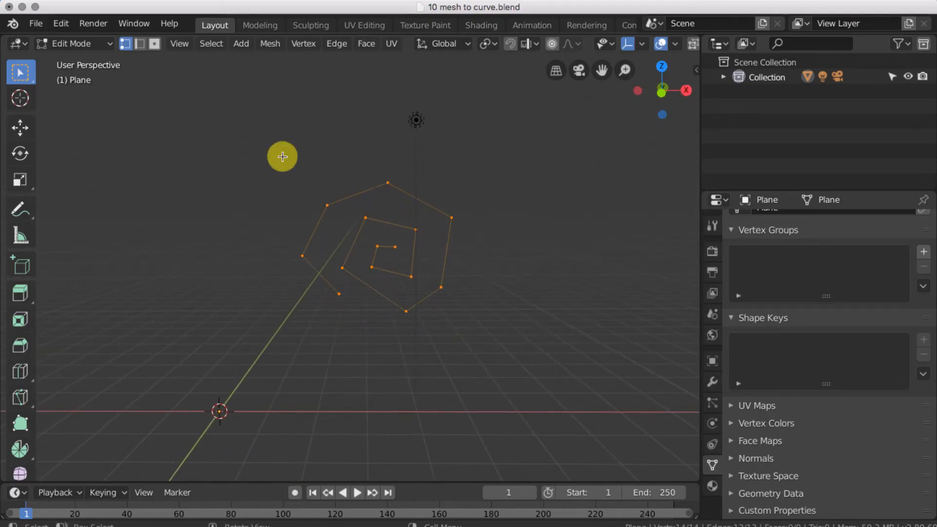
{"action": "left_click", "coordinate": [90, 45]}
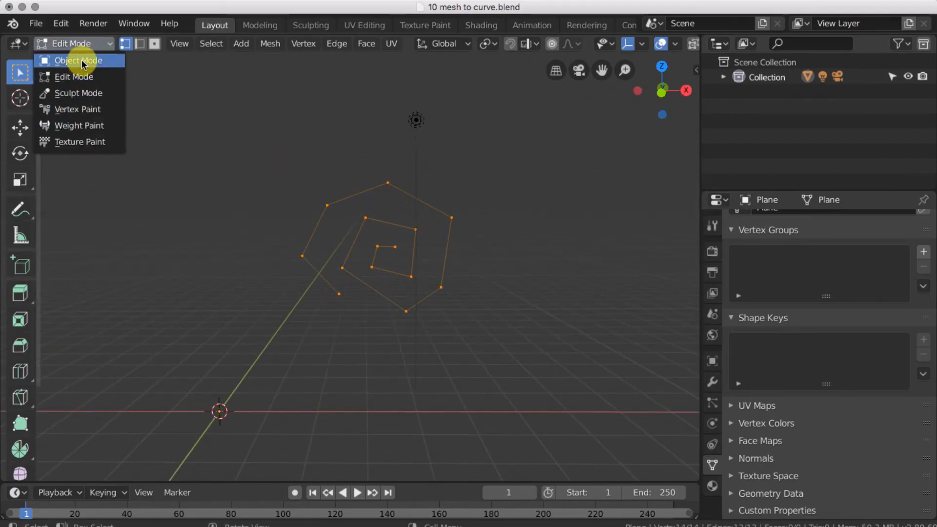
{"action": "left_click", "coordinate": [81, 59]}
{"action": "middle_click_drag", "start_coordinate": [324, 161], "coordinate": [263, 103]}
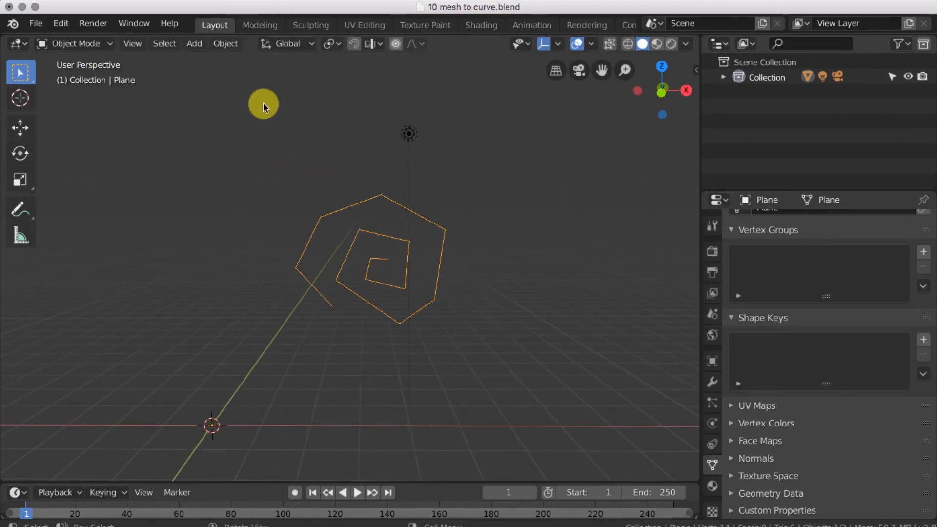
{"action": "left_click", "coordinate": [227, 45]}
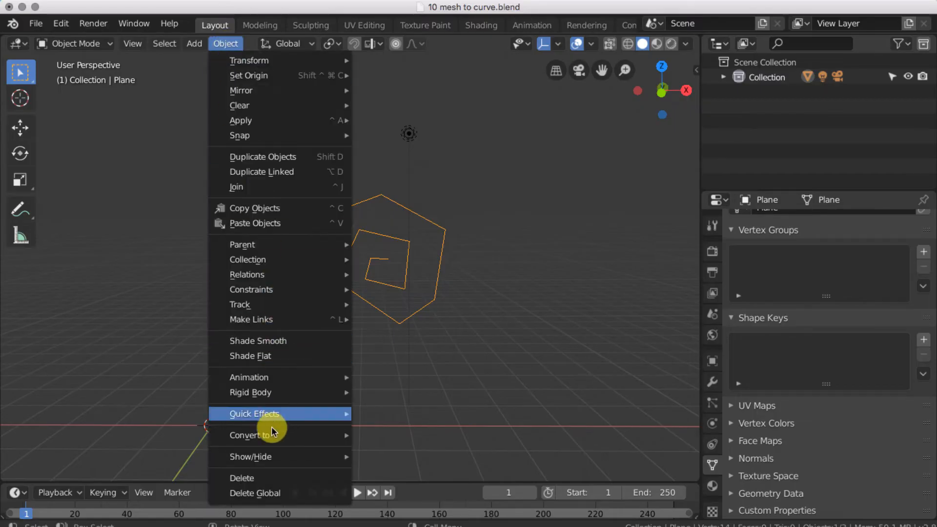
{"action": "mouse_move", "coordinate": [272, 434]}
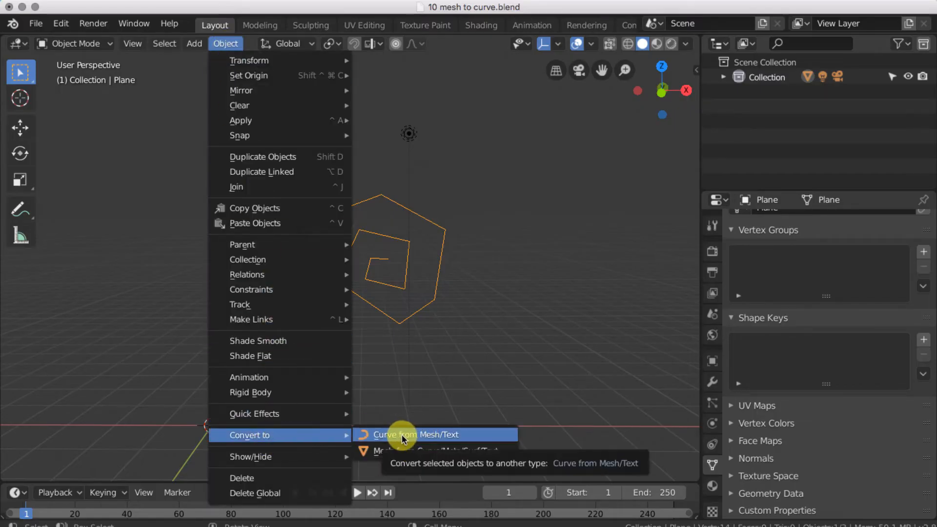
{"action": "left_click", "coordinate": [441, 433]}
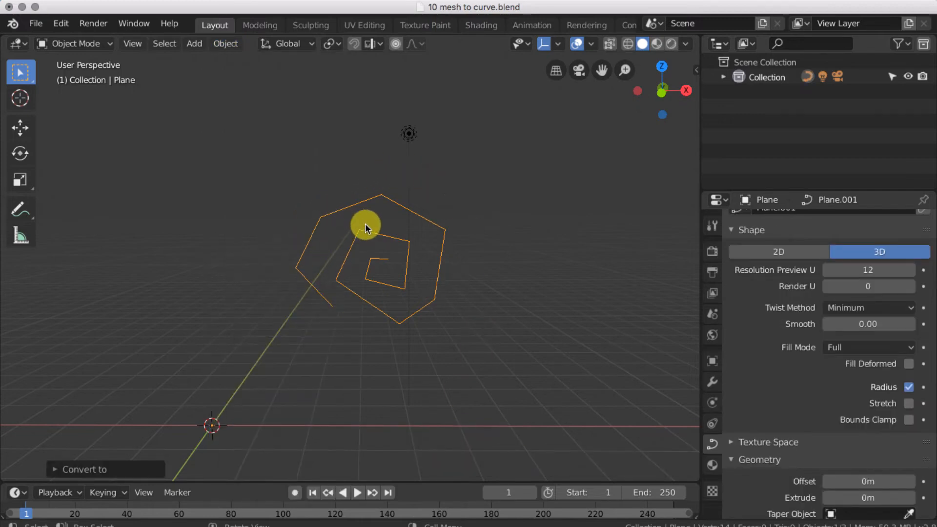
- Switch the converted curve to Edit Mode and slightly move the upper-left control point of its outer turn
{"action": "left_click", "coordinate": [84, 42]}
{"action": "left_click", "coordinate": [73, 76]}
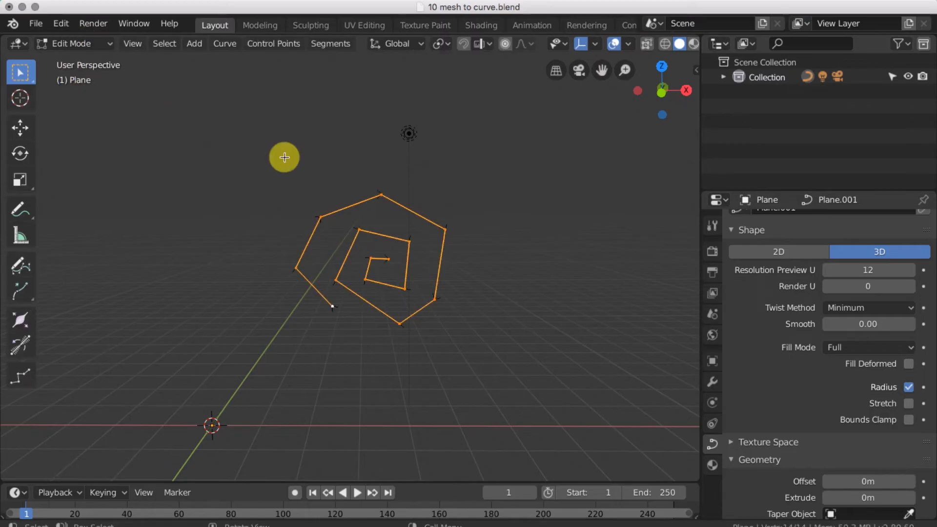
{"action": "key", "text": "g"}
{"action": "left_click", "coordinate": [321, 213]}
{"action": "key", "text": "g"}
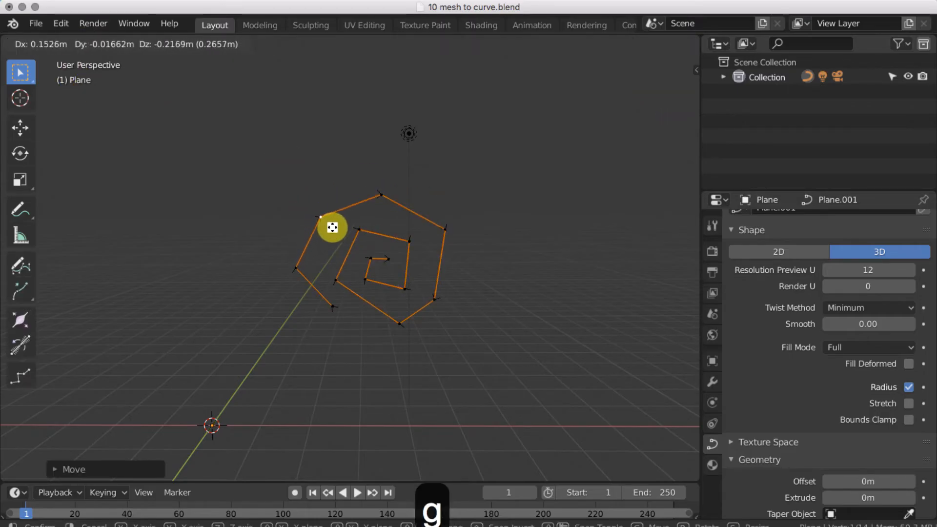
{"action": "left_click", "coordinate": [332, 226]}
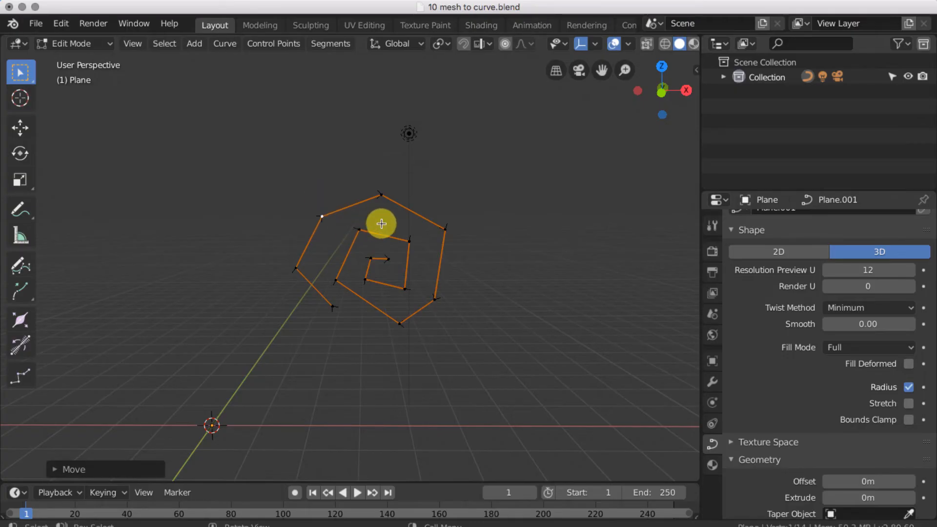
- Select all of the curve's control points and set the spline type to Bezier
{"action": "key", "text": "a"}
{"action": "left_click", "coordinate": [72, 43]}
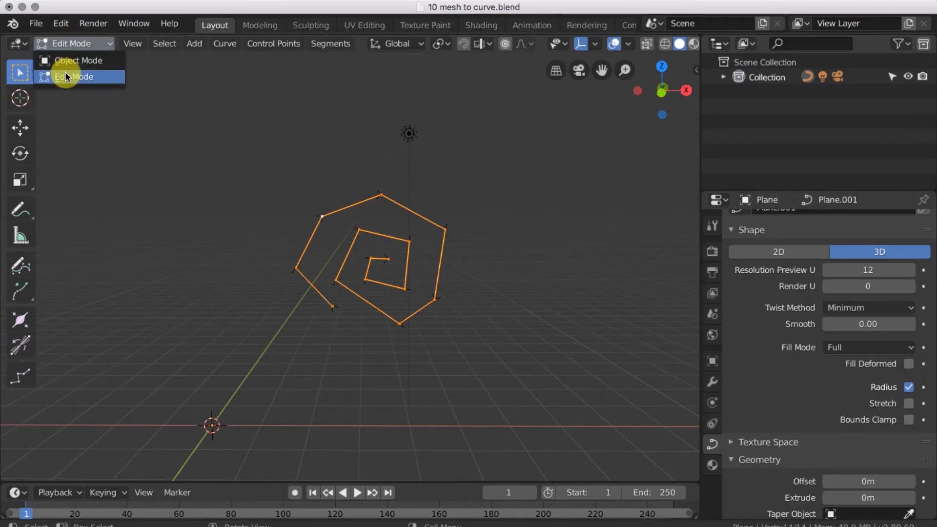
{"action": "left_click", "coordinate": [224, 44]}
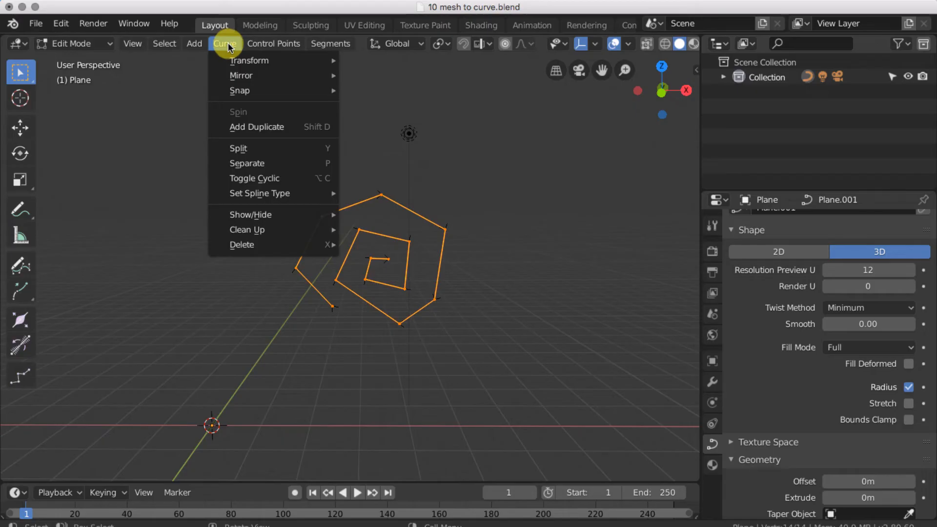
{"action": "mouse_move", "coordinate": [256, 195]}
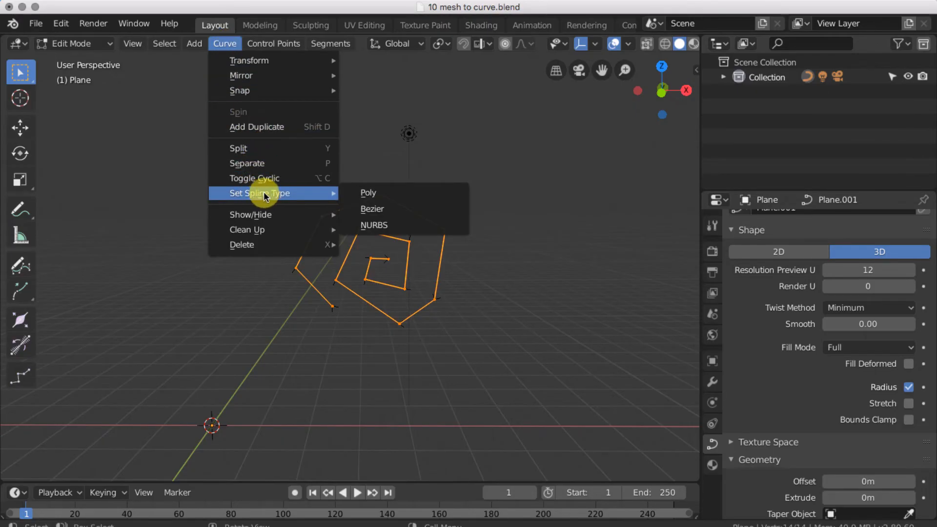
{"action": "left_click", "coordinate": [382, 209]}
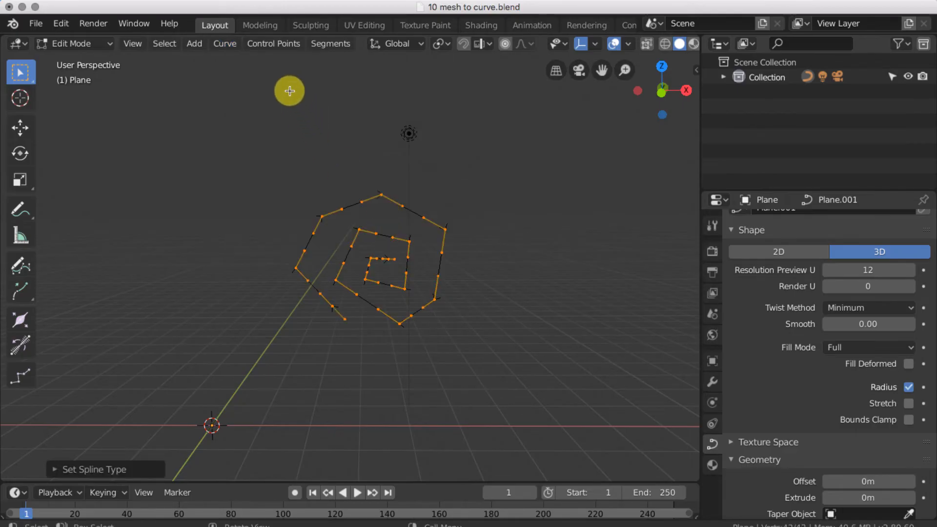
- Set the handle type of all the spiral's control points to Automatic
{"action": "left_click", "coordinate": [279, 44]}
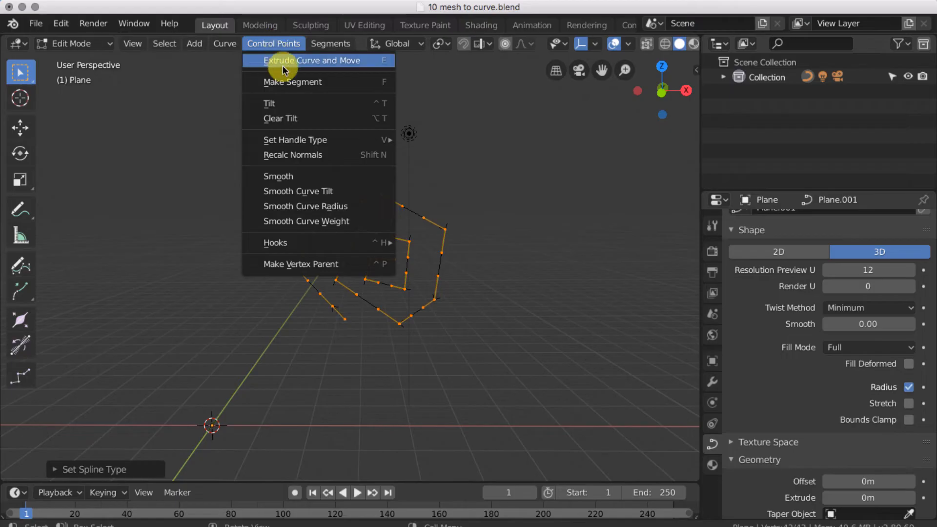
{"action": "mouse_move", "coordinate": [288, 140]}
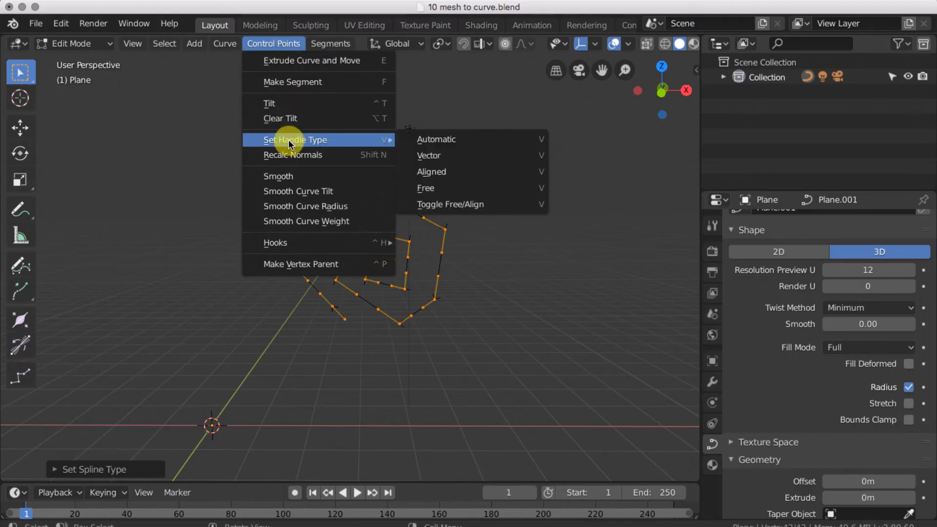
{"action": "left_click", "coordinate": [452, 140]}
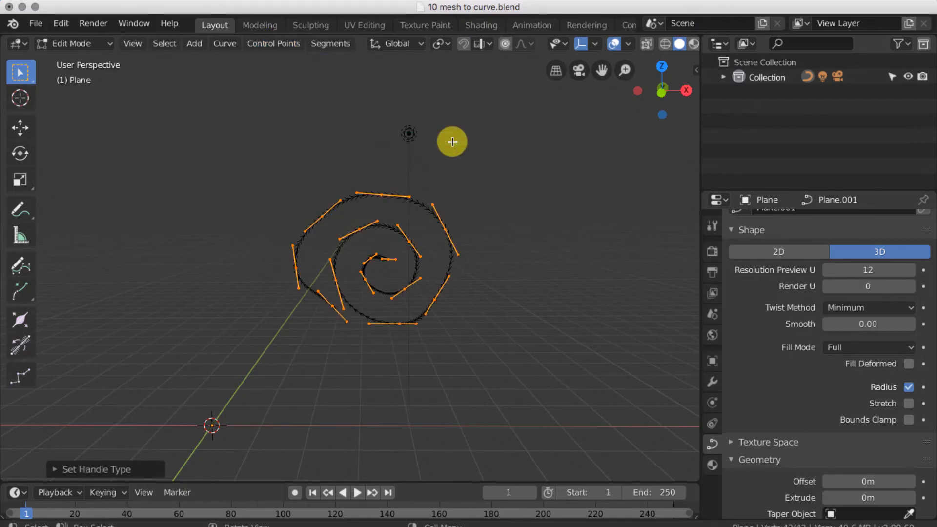
- Move the top, upper-left and right control points of the outer turn outwards to round the spiral, and return to Object Mode
{"action": "left_click", "coordinate": [383, 195]}
{"action": "key", "text": "g"}
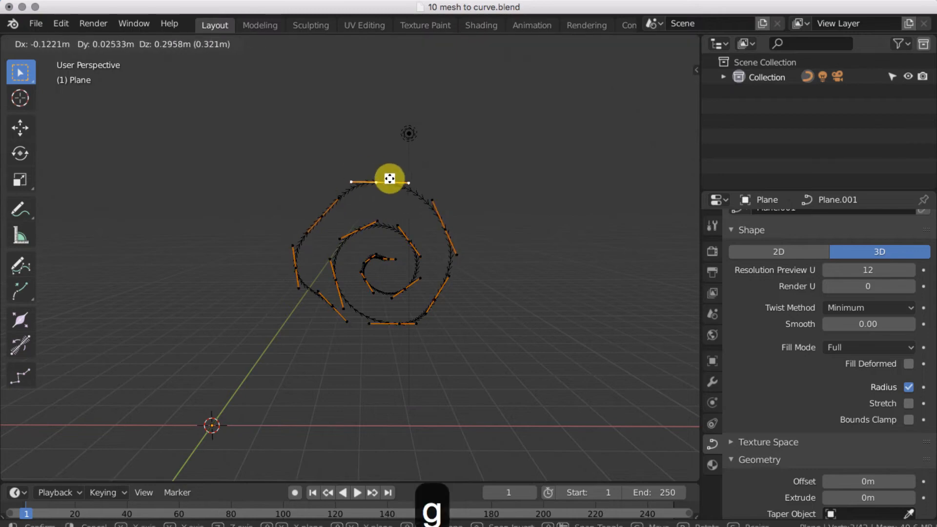
{"action": "left_click", "coordinate": [387, 169]}
{"action": "left_click", "coordinate": [331, 207]}
{"action": "key", "text": "g"}
{"action": "right_click", "coordinate": [328, 210]}
{"action": "left_click", "coordinate": [322, 215]}
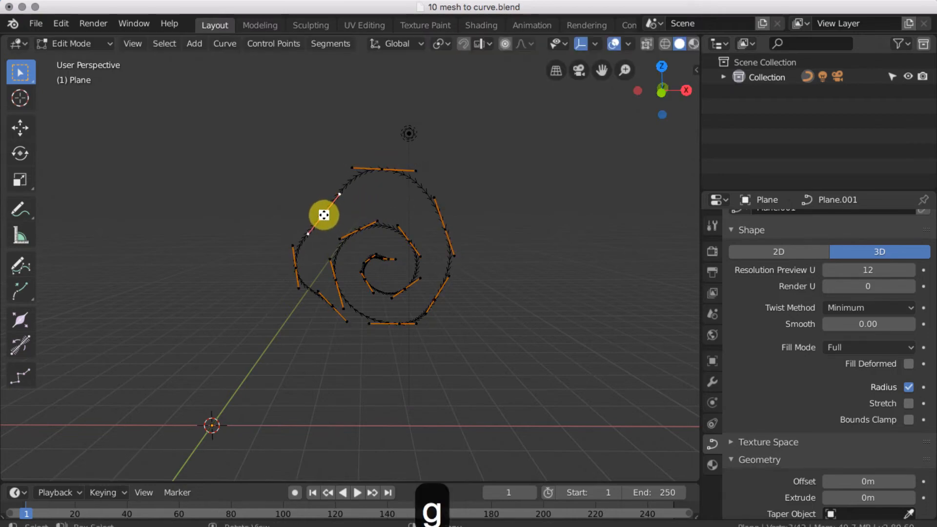
{"action": "key", "text": "g"}
{"action": "left_click", "coordinate": [307, 202]}
{"action": "scroll", "coordinate": [439, 222], "scroll_direction": "up", "scroll_amount": 1}
{"action": "left_click", "coordinate": [461, 224]}
{"action": "key", "text": "g"}
{"action": "left_click", "coordinate": [473, 224]}
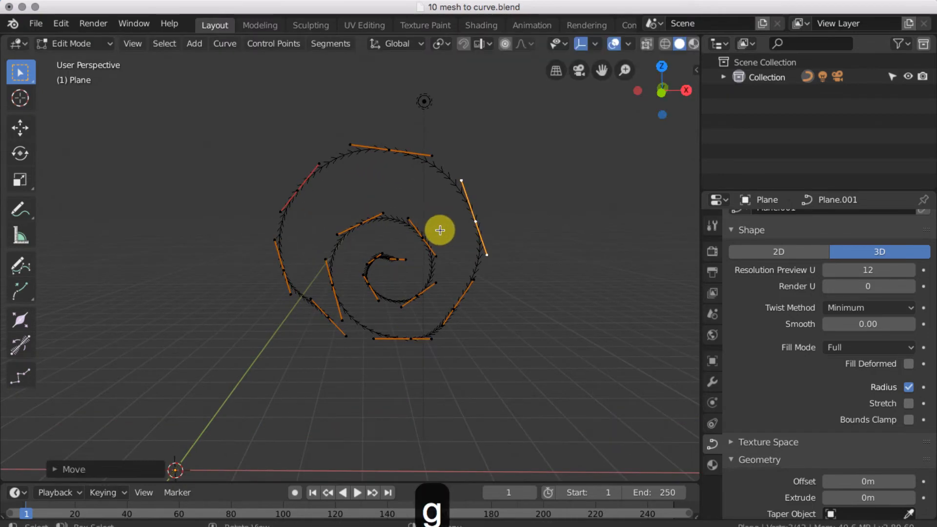
{"action": "scroll", "coordinate": [438, 230], "scroll_direction": "down", "scroll_amount": 2}
{"action": "key", "text": "Tab"}
{"action": "middle_click_drag", "start_coordinate": [440, 230], "coordinate": [689, 319]}
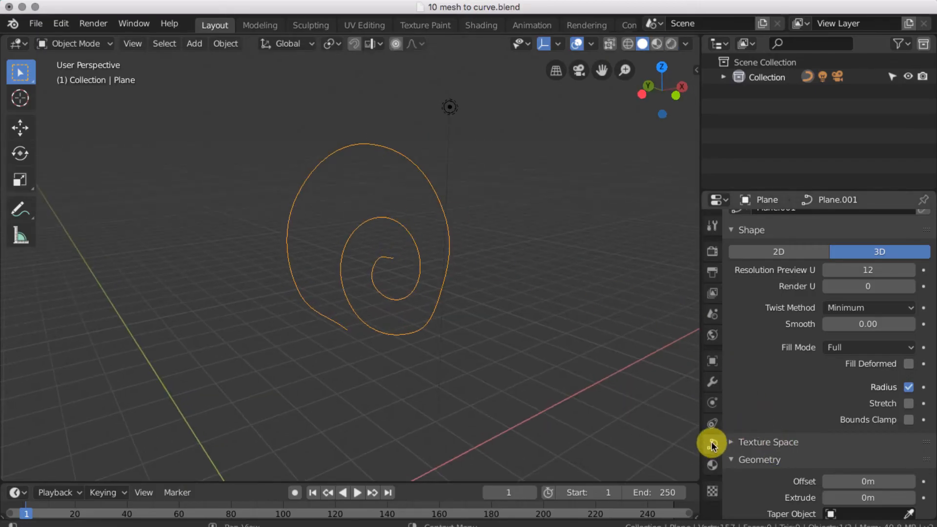
- Set the spiral curve's geometry extrusion to 0.09 m
{"action": "scroll", "coordinate": [829, 371], "scroll_direction": "down", "scroll_amount": 8}
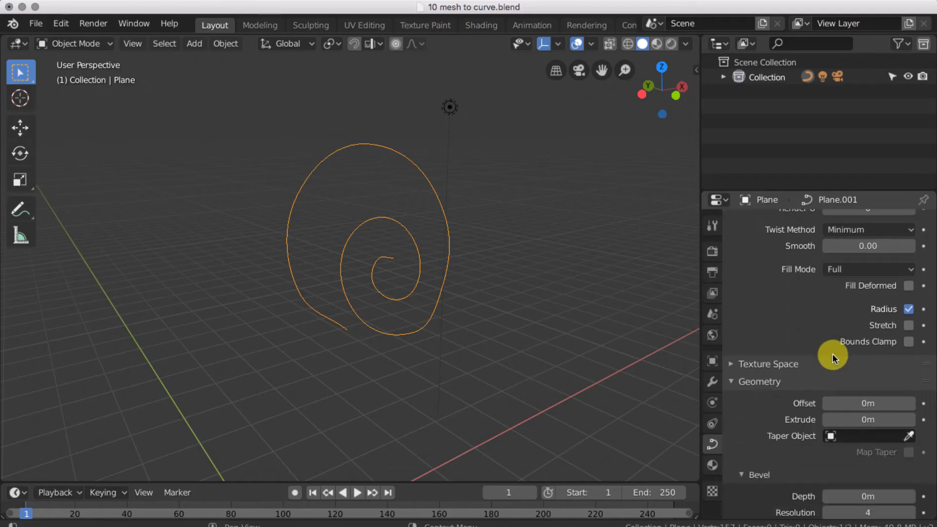
{"action": "scroll", "coordinate": [754, 274], "scroll_direction": "up", "scroll_amount": 3}
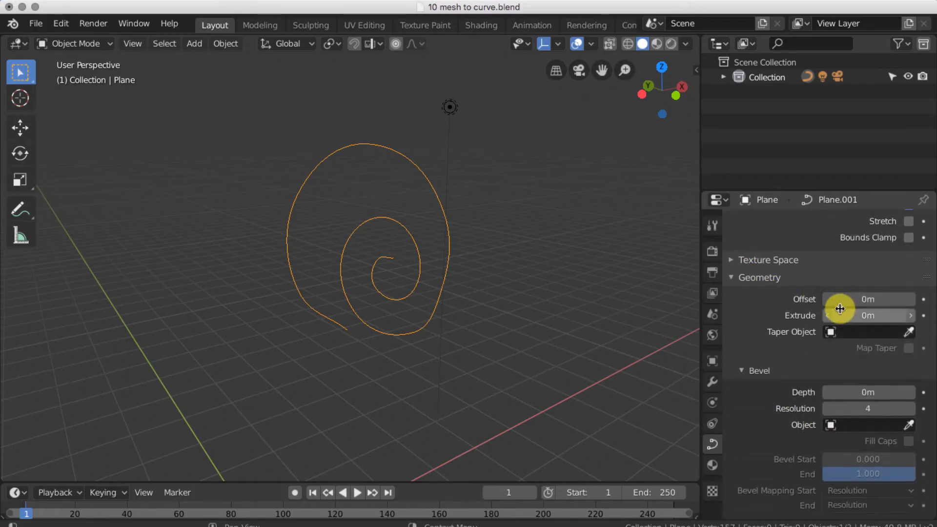
{"action": "left_click_drag", "start_coordinate": [858, 312], "coordinate": [874, 315]}
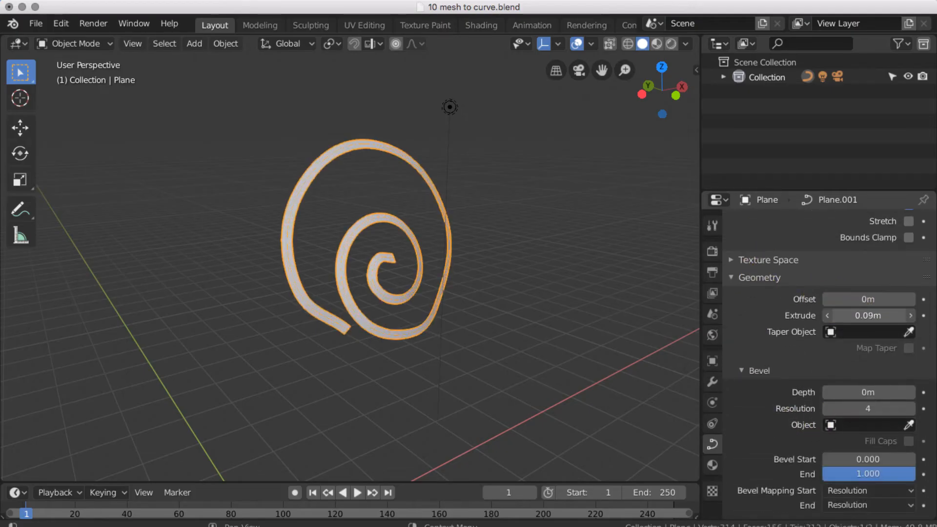
- Set the curve's bevel resolution to 7 and its bevel depth to 0.06 m
{"action": "left_click_drag", "start_coordinate": [857, 411], "coordinate": [863, 412]}
{"action": "scroll", "coordinate": [488, 315], "scroll_direction": "up", "scroll_amount": 5}
{"action": "middle_click_drag", "start_coordinate": [405, 294], "coordinate": [473, 296]}
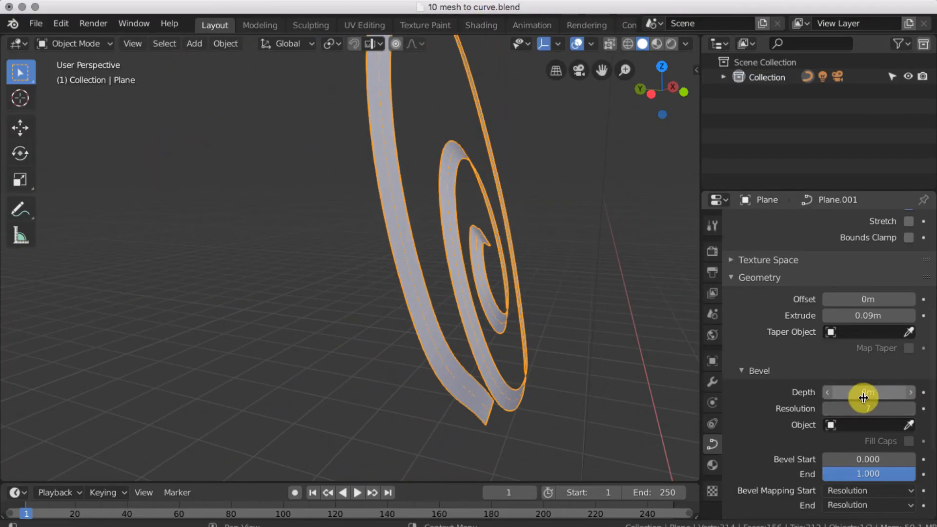
{"action": "mouse_move", "coordinate": [868, 392]}
{"action": "left_mouse_down"}
{"action": "mouse_move", "coordinate": [881, 392]}
{"action": "mouse_move", "coordinate": [869, 393]}
{"action": "left_mouse_up"}
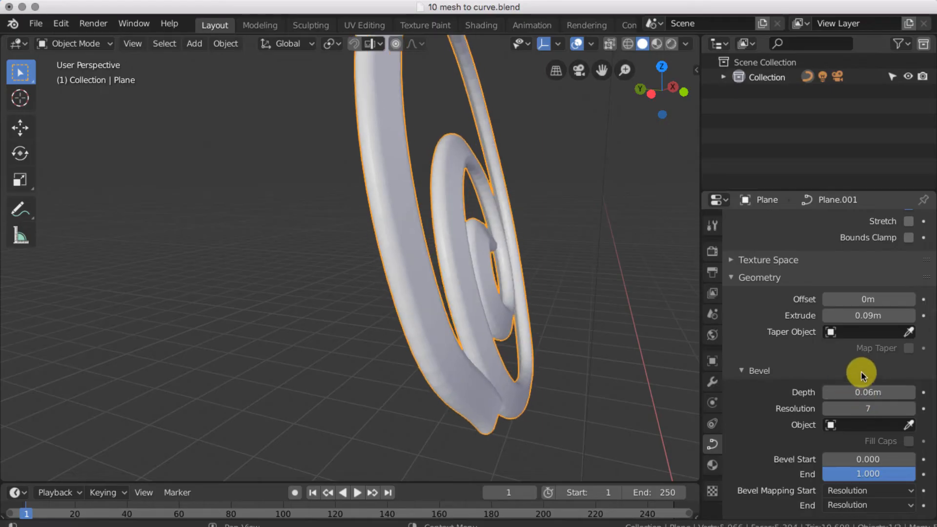
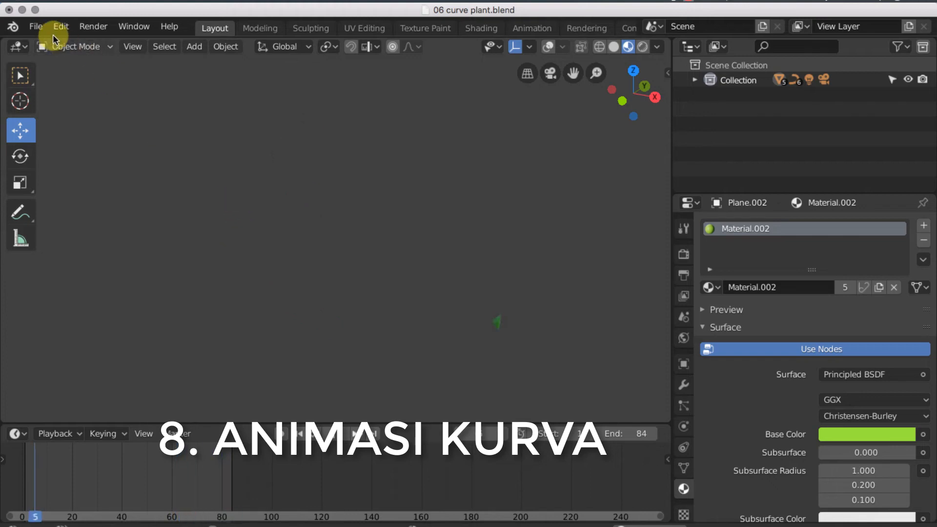
- Start a new General file and delete the default cube
{"action": "left_click", "coordinate": [36, 27]}
{"action": "mouse_move", "coordinate": [46, 45]}
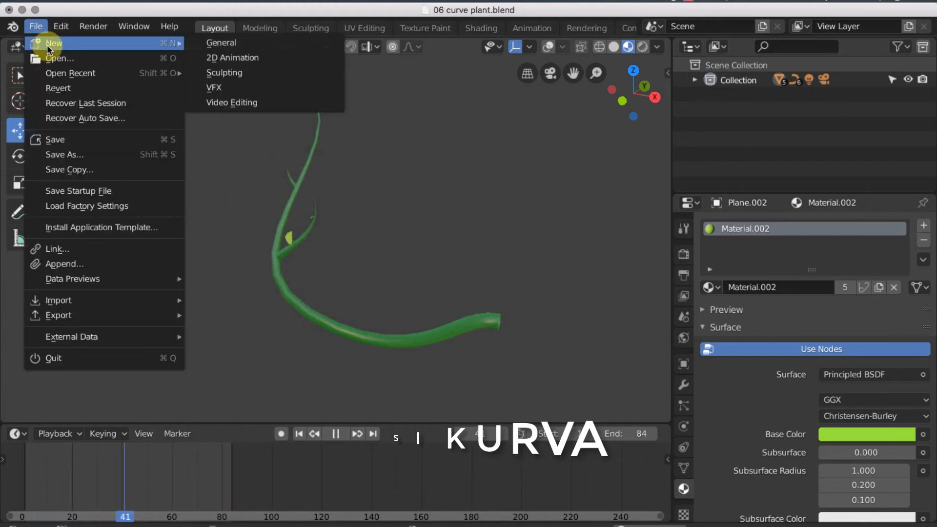
{"action": "left_click", "coordinate": [220, 42]}
{"action": "left_click", "coordinate": [223, 54]}
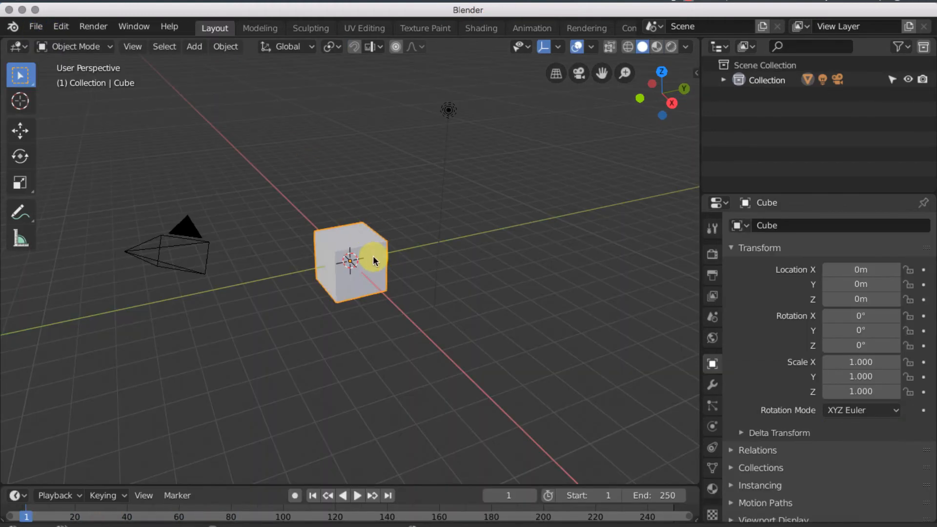
{"action": "middle_click_drag", "start_coordinate": [373, 255], "coordinate": [383, 235]}
{"action": "key", "text": "x"}
{"action": "left_click", "coordinate": [396, 241]}
- Add a Bezier curve and rotate it 90° about the Y axis
{"action": "key", "text": "shift+a"}
{"action": "mouse_move", "coordinate": [383, 238]}
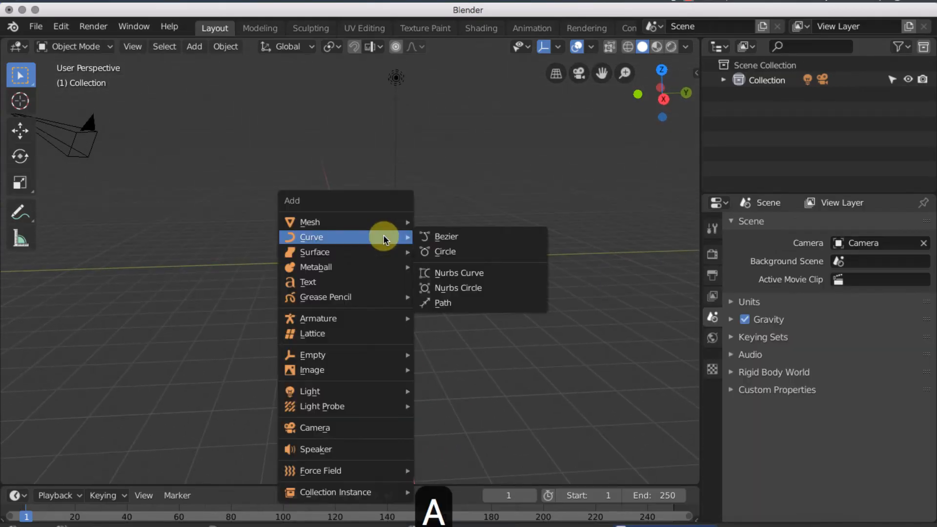
{"action": "left_click", "coordinate": [445, 237]}
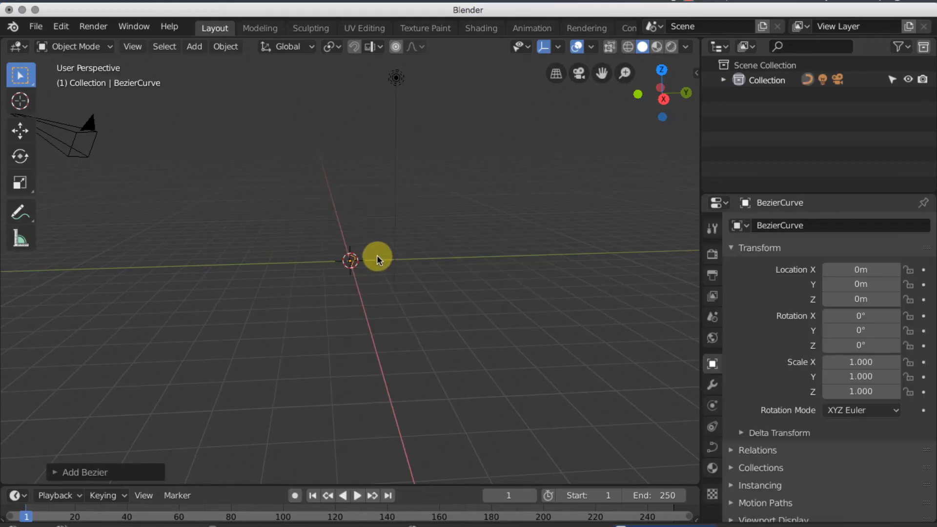
{"action": "middle_click_drag", "start_coordinate": [377, 255], "coordinate": [368, 274]}
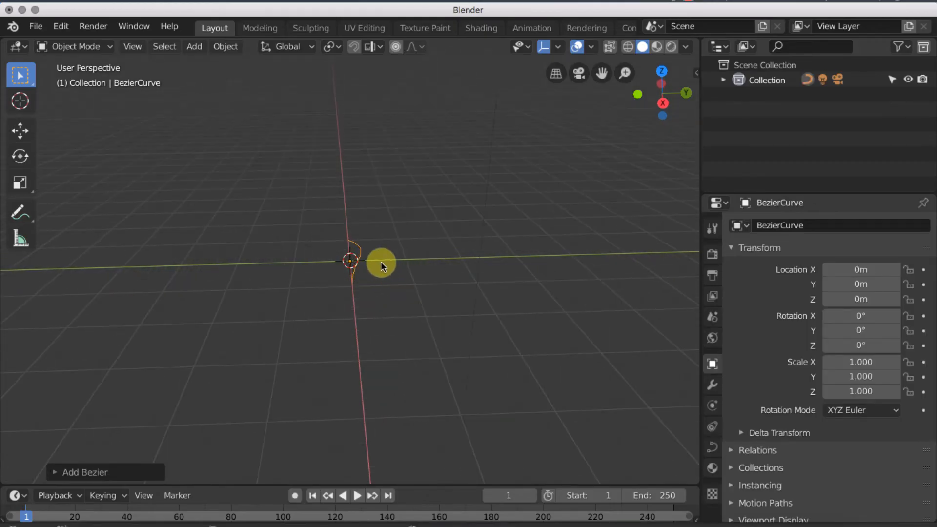
{"action": "type", "text": "ry90"}
{"action": "key", "text": "Return"}
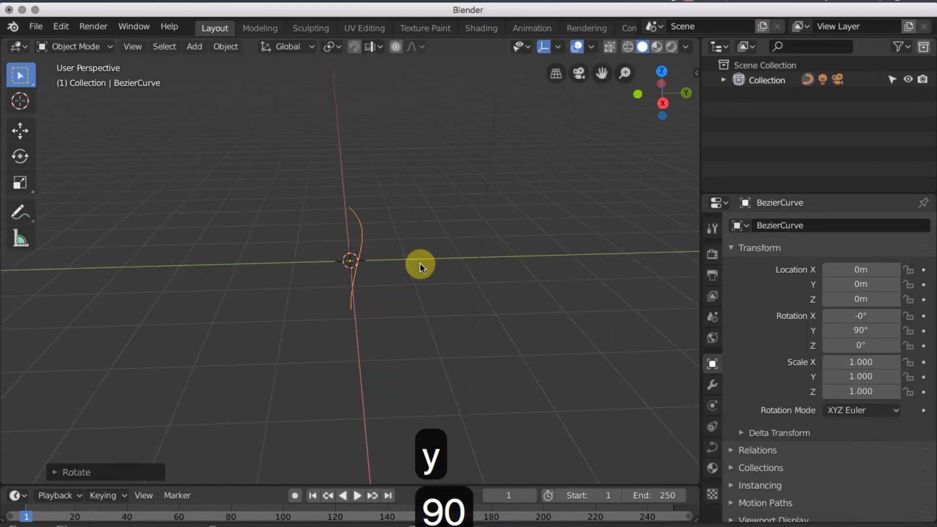
{"action": "middle_click_drag", "start_coordinate": [419, 262], "coordinate": [394, 233]}
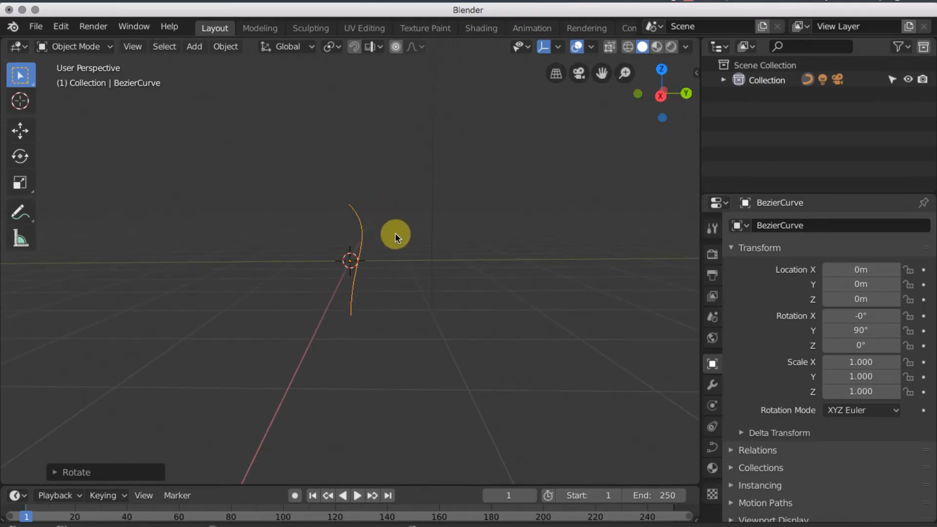
- Enter Edit Mode and move the curve's upper control point upwards and towards negative Y
{"action": "left_click", "coordinate": [88, 46]}
{"action": "left_click", "coordinate": [90, 66]}
{"action": "left_click", "coordinate": [61, 58]}
{"action": "left_click", "coordinate": [68, 79]}
{"action": "left_click", "coordinate": [336, 199]}
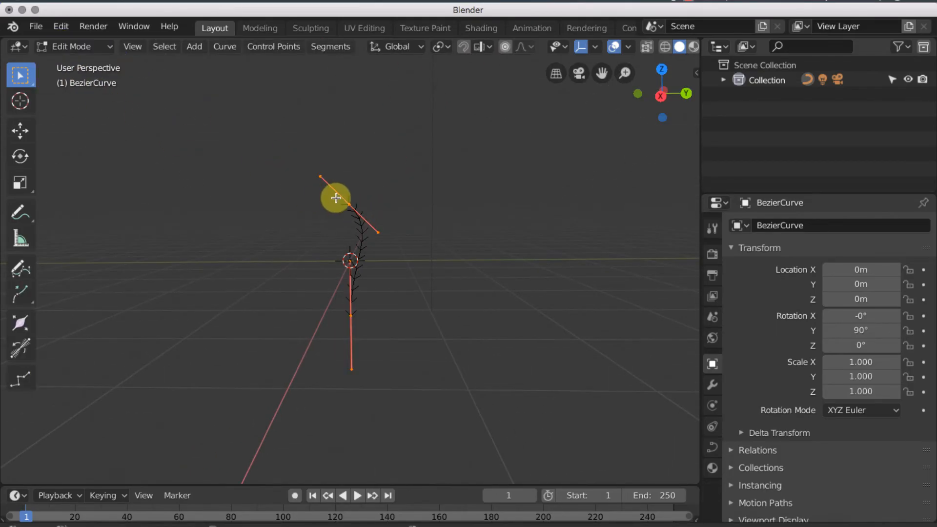
{"action": "key", "text": "g"}
{"action": "left_click", "coordinate": [260, 153]}
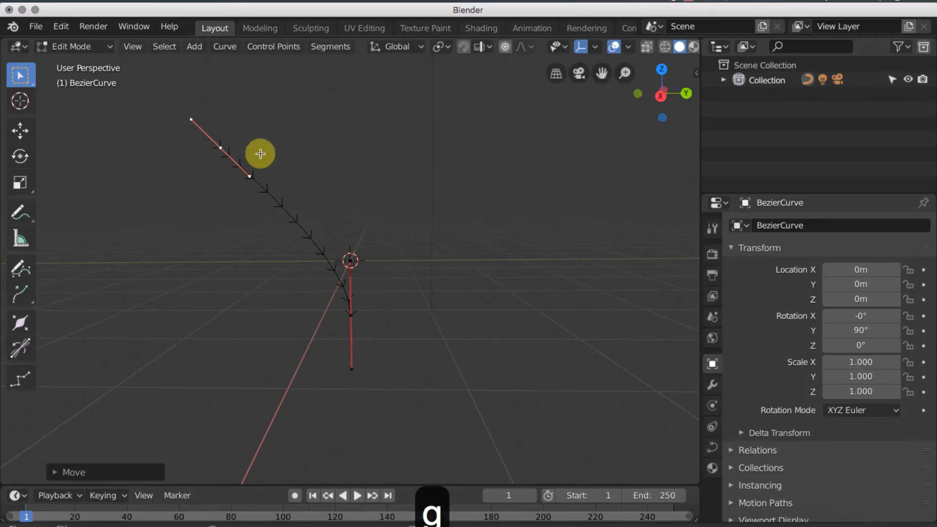
- Rotate the upper control point steeper and shift it further outwards, and rotate the lower control point to tilt the curve's base
{"action": "key", "text": "t"}
{"action": "key", "text": "r"}
{"action": "left_click", "coordinate": [354, 209]}
{"action": "middle_click_drag", "start_coordinate": [353, 209], "coordinate": [398, 232]}
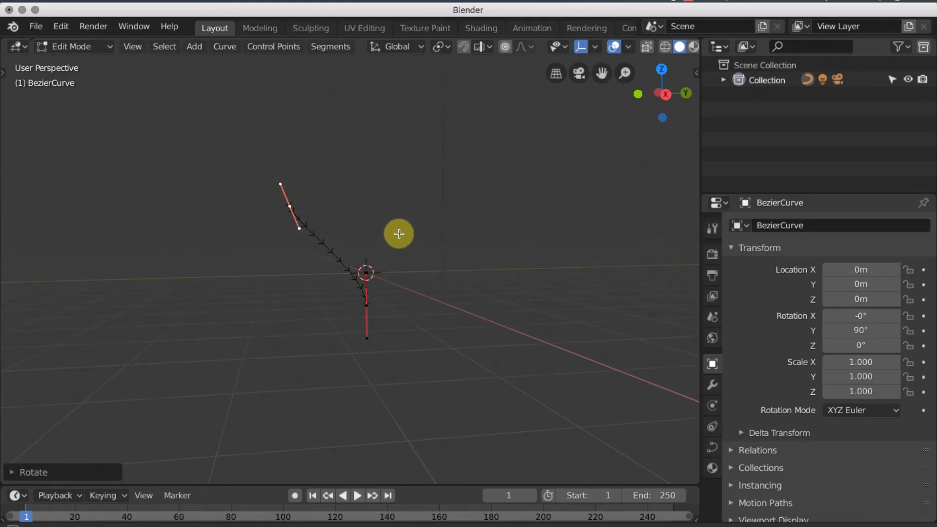
{"action": "key", "text": "g"}
{"action": "left_click", "coordinate": [430, 263]}
{"action": "left_click", "coordinate": [367, 306]}
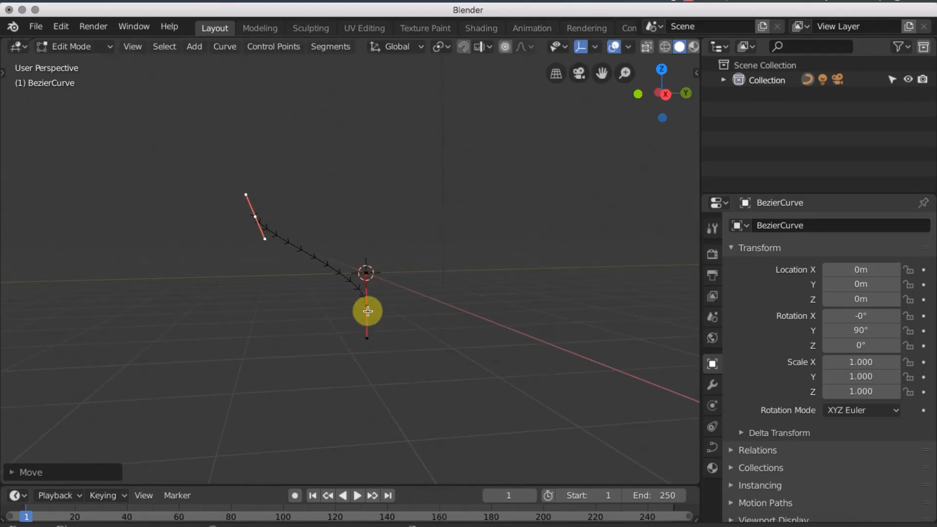
{"action": "key", "text": "r"}
{"action": "left_click", "coordinate": [469, 245]}
- Extrude a new control point upwards from the curve's upper end, then rotate and reposition it so the tip bends inwards
{"action": "left_click", "coordinate": [285, 215]}
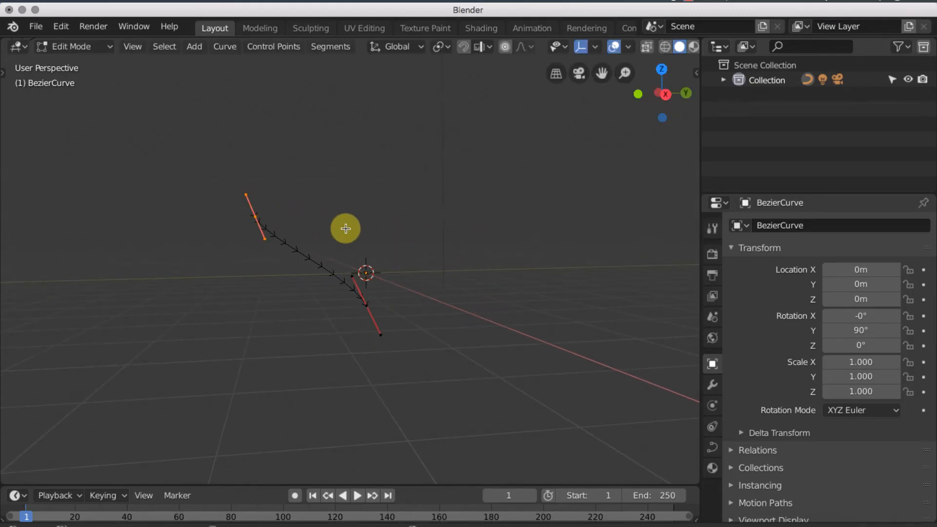
{"action": "key", "text": "e"}
{"action": "left_click", "coordinate": [436, 125]}
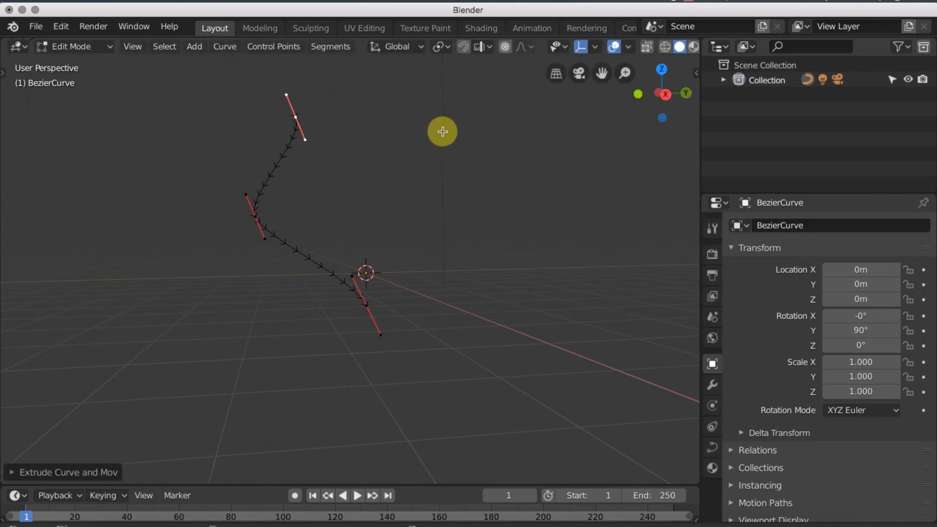
{"action": "key", "text": "r"}
{"action": "left_click", "coordinate": [341, 252]}
{"action": "key", "text": "g"}
{"action": "left_click", "coordinate": [389, 224]}
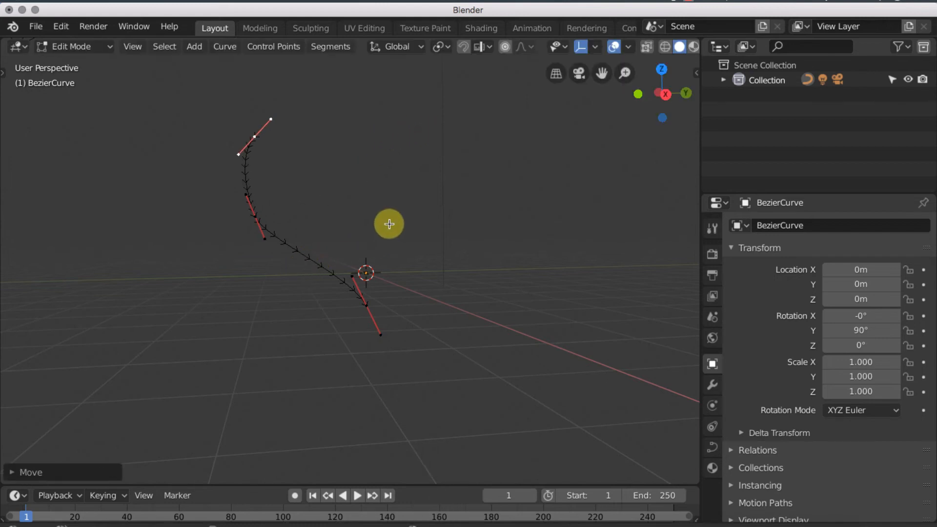
- Lengthen the lower handle of the middle control point and move the point downwards, closer to the curve's base
{"action": "key", "text": "Tab"}
{"action": "key", "text": "Tab"}
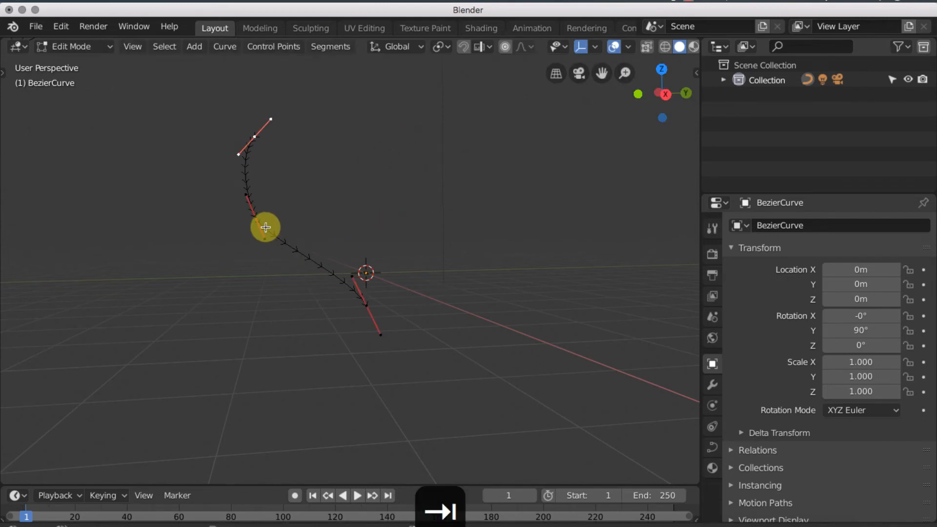
{"action": "key", "text": "g"}
{"action": "left_click", "coordinate": [265, 222]}
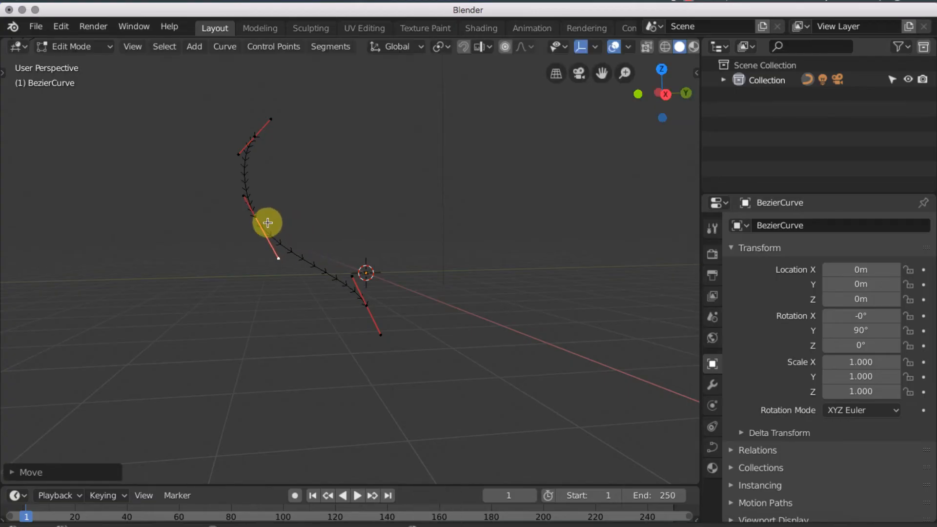
{"action": "left_click", "coordinate": [252, 217]}
{"action": "key", "text": "g"}
{"action": "left_click", "coordinate": [272, 241]}
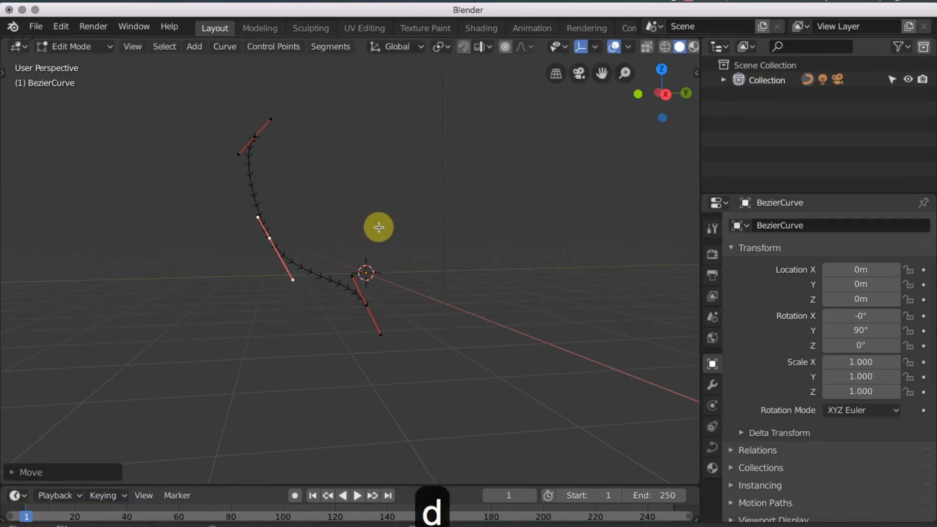
- Scale up, rotate and nudge the middle control point to smooth the bend, and return to Object Mode
{"action": "key", "text": "s"}
{"action": "left_click", "coordinate": [420, 224]}
{"action": "key", "text": "r"}
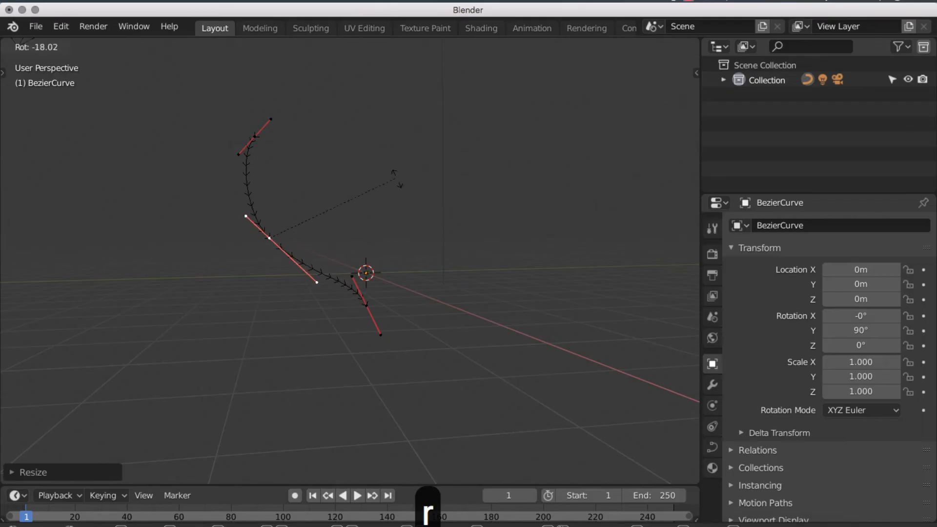
{"action": "left_click", "coordinate": [418, 205]}
{"action": "key", "text": "g"}
{"action": "left_click", "coordinate": [400, 206]}
{"action": "left_click", "coordinate": [257, 142]}
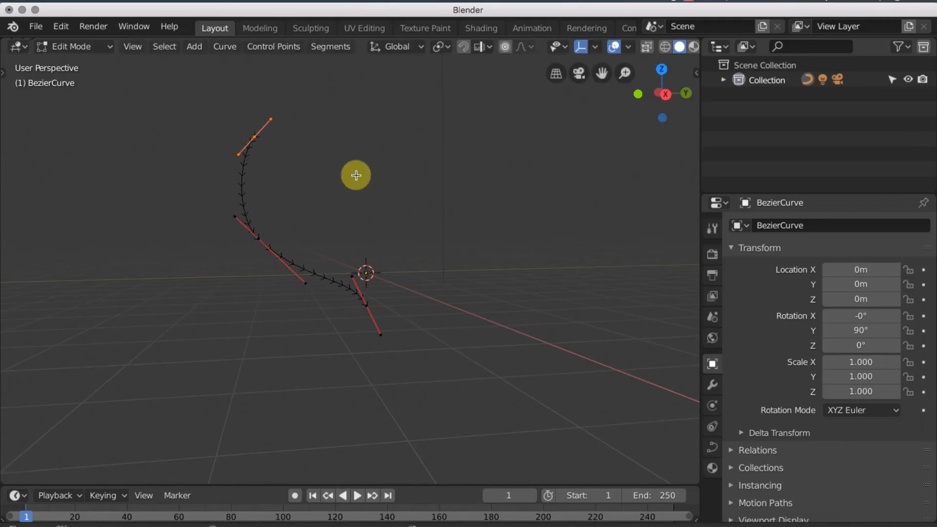
{"action": "key", "text": "Tab"}
{"action": "middle_click_drag", "start_coordinate": [423, 224], "coordinate": [389, 257]}
{"action": "left_click", "coordinate": [73, 47]}
{"action": "left_click", "coordinate": [78, 49]}
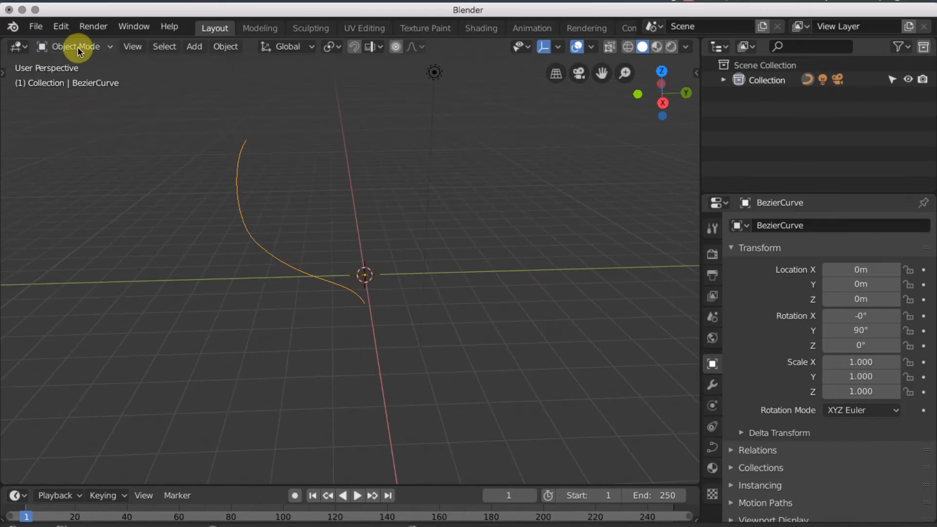
- Add two Bezier circles at the origin
{"action": "key", "text": "shift+a"}
{"action": "mouse_move", "coordinate": [397, 199]}
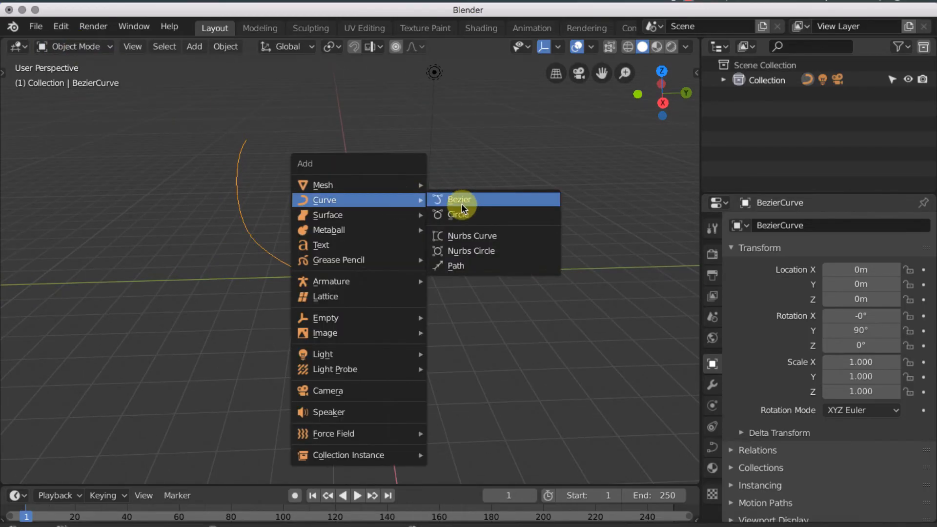
{"action": "left_click", "coordinate": [453, 215]}
{"action": "middle_click_drag", "start_coordinate": [450, 215], "coordinate": [449, 256]}
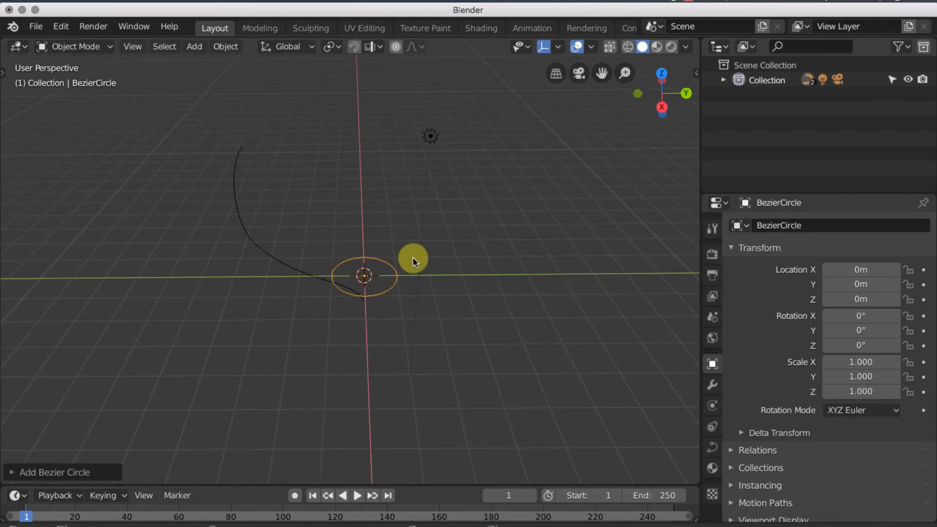
{"action": "key", "text": "shift+a"}
{"action": "mouse_move", "coordinate": [412, 256]}
{"action": "left_click", "coordinate": [476, 272]}
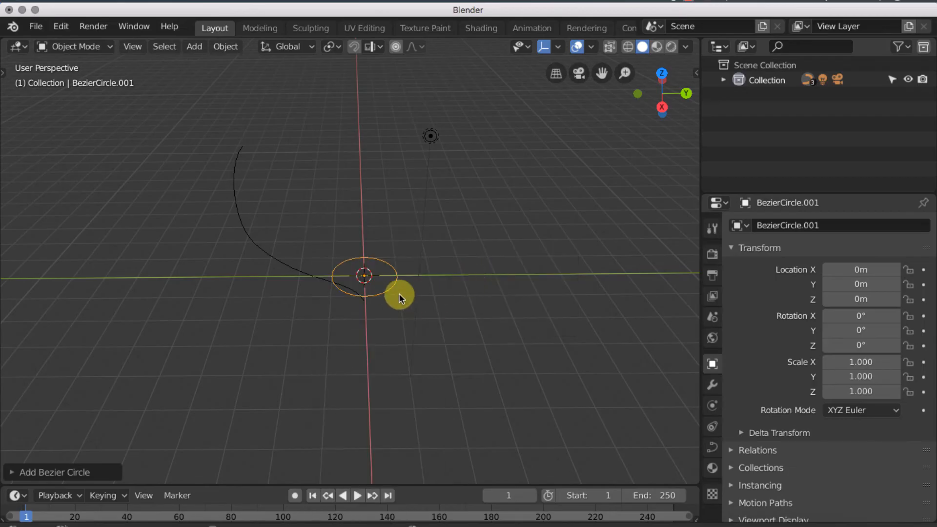
- Move the second Bezier circle along the Y axis to about 3.3 m
{"action": "right_click", "coordinate": [197, 169]}
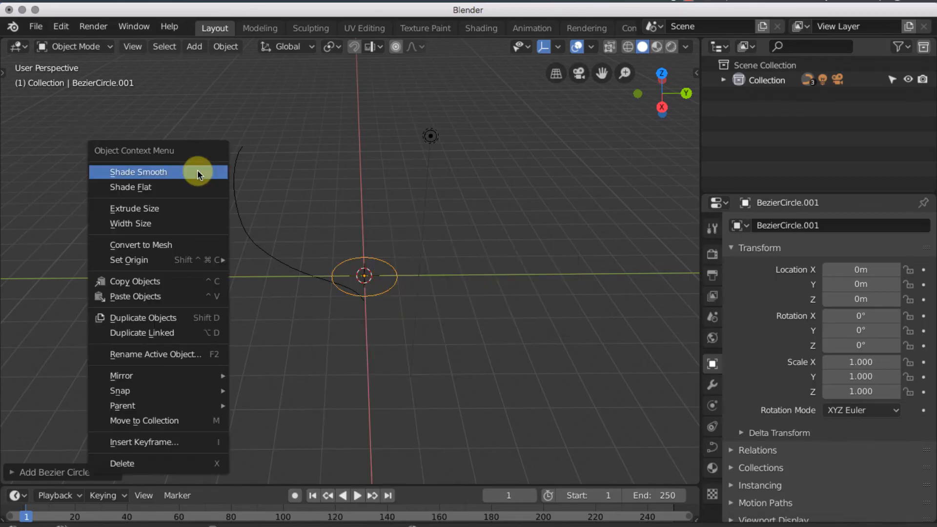
{"action": "key", "text": "g"}
{"action": "key", "text": "y"}
{"action": "left_click", "coordinate": [513, 275]}
{"action": "middle_click_drag", "start_coordinate": [518, 272], "coordinate": [387, 277]}
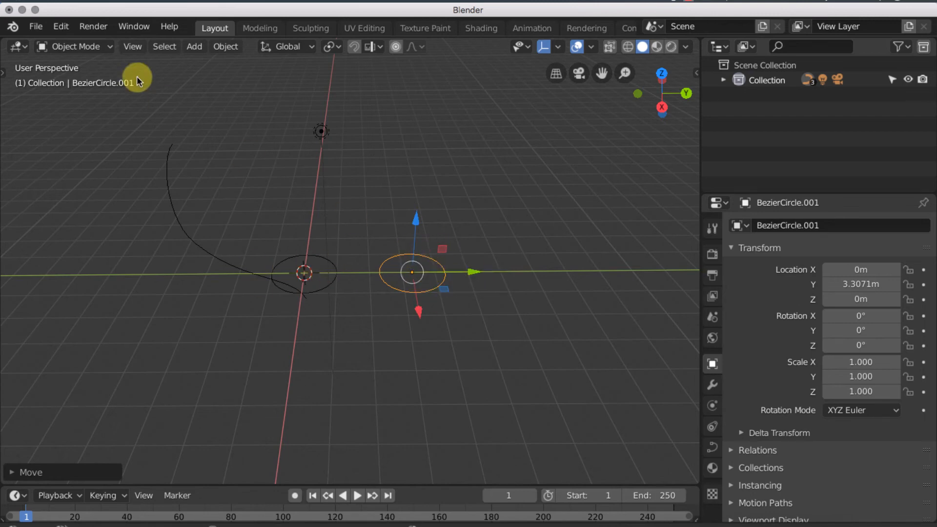
- Scale the second circle's points down to well under half size in Edit Mode, and return to Object Mode
{"action": "left_click", "coordinate": [93, 47]}
{"action": "left_click", "coordinate": [92, 80]}
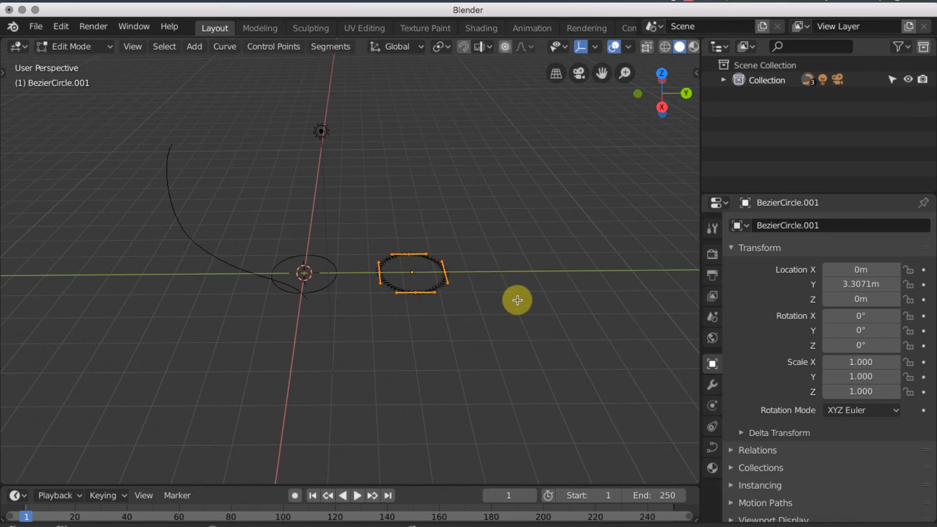
{"action": "key", "text": "s"}
{"action": "left_click", "coordinate": [457, 279]}
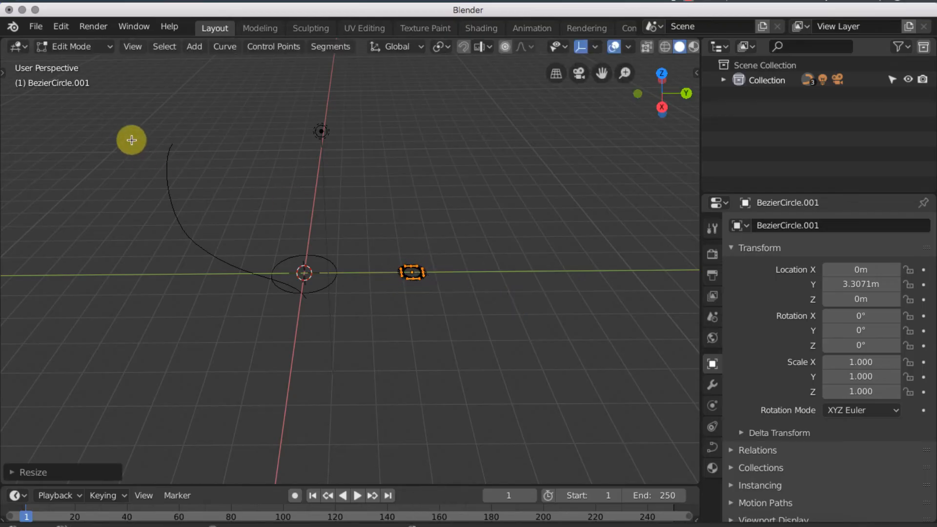
{"action": "left_click", "coordinate": [85, 46]}
{"action": "left_click", "coordinate": [87, 63]}
- Move the larger circle along the Y axis to a spot between the origin and the small circle
{"action": "left_click", "coordinate": [349, 270]}
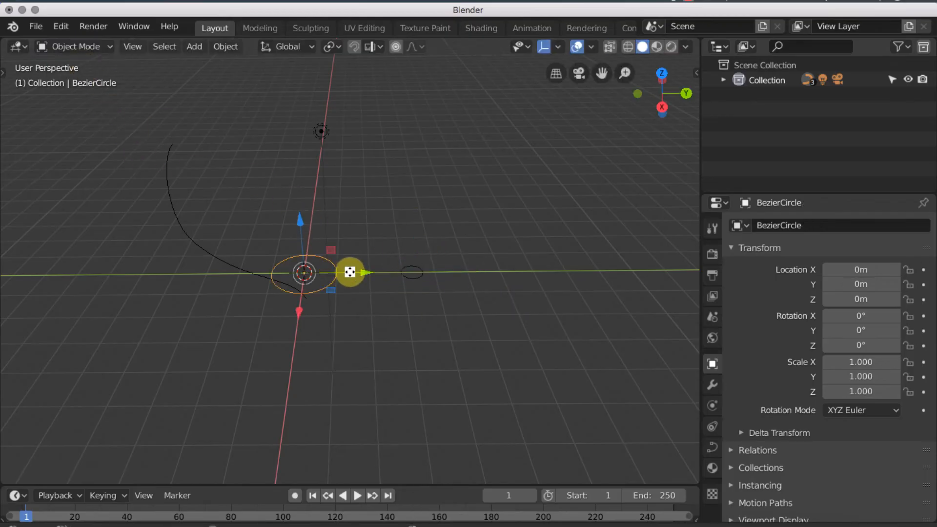
{"action": "left_click_drag", "start_coordinate": [349, 270], "coordinate": [398, 272]}
- Pick the larger circle, BezierCircle, as the bevel object in the Bezier curve's geometry settings
{"action": "left_click", "coordinate": [253, 277]}
{"action": "middle_click_drag", "start_coordinate": [303, 303], "coordinate": [150, 171]}
{"action": "middle_click_drag", "start_coordinate": [222, 207], "coordinate": [218, 166]}
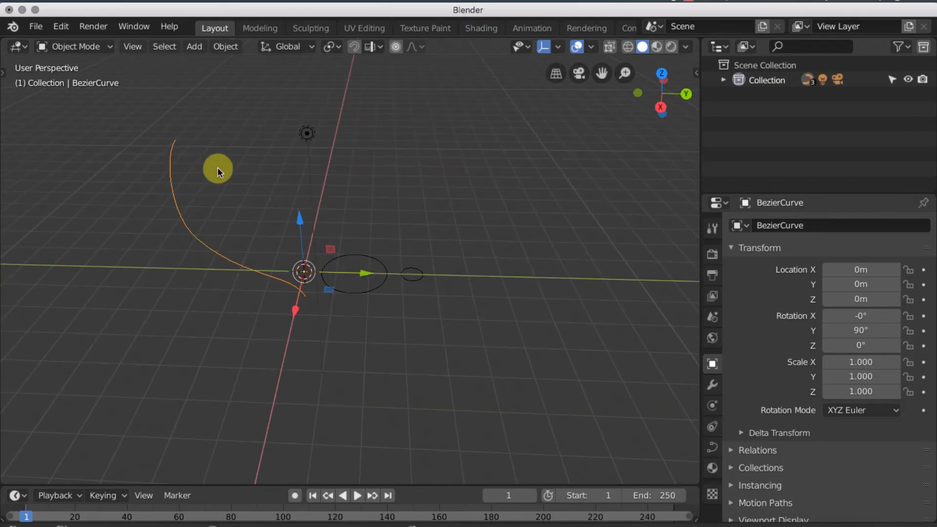
{"action": "middle_click_drag", "start_coordinate": [419, 315], "coordinate": [418, 304]}
{"action": "left_click", "coordinate": [714, 449]}
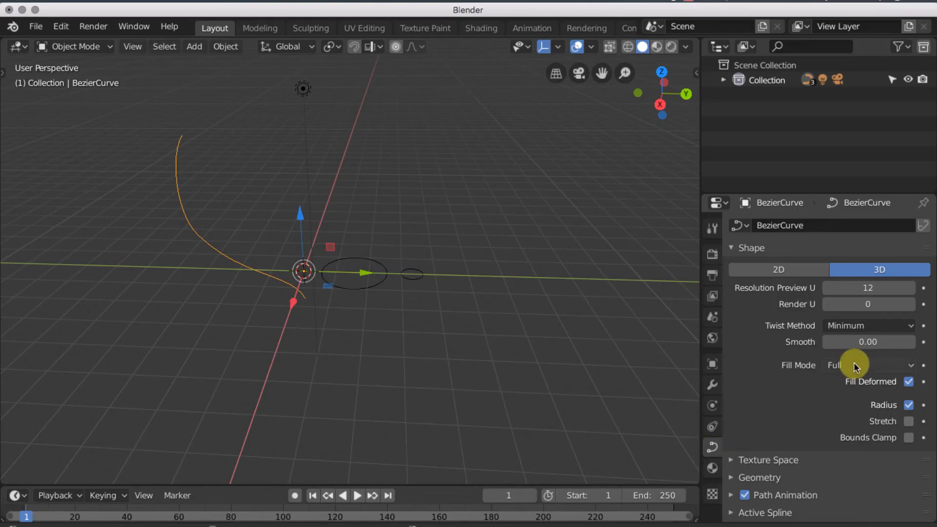
{"action": "scroll", "coordinate": [771, 397], "scroll_direction": "down", "scroll_amount": 5}
{"action": "scroll", "coordinate": [774, 400], "scroll_direction": "up", "scroll_amount": 2}
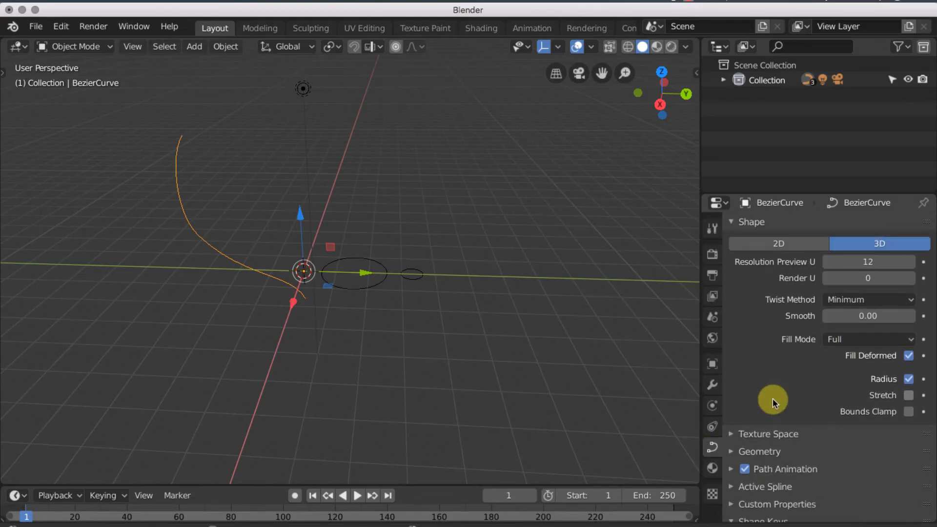
{"action": "scroll", "coordinate": [774, 405], "scroll_direction": "down", "scroll_amount": 2}
{"action": "left_click", "coordinate": [760, 400]}
{"action": "scroll", "coordinate": [832, 384], "scroll_direction": "down", "scroll_amount": 6}
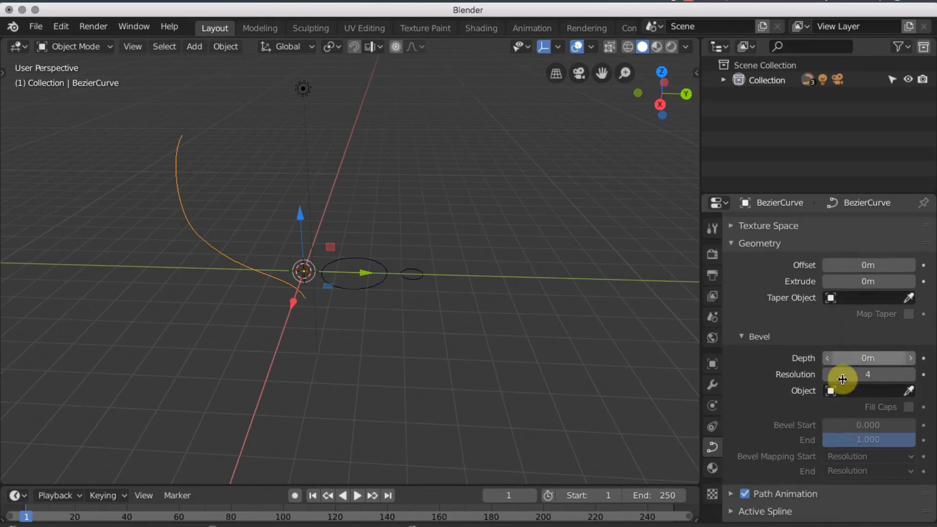
{"action": "left_click", "coordinate": [909, 390]}
{"action": "left_click", "coordinate": [373, 284]}
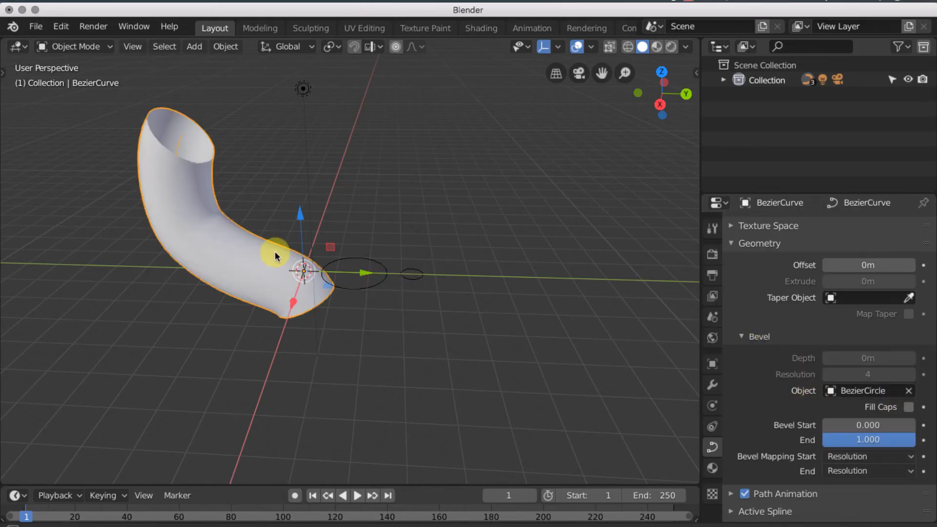
{"action": "middle_click_drag", "start_coordinate": [274, 251], "coordinate": [215, 249]}
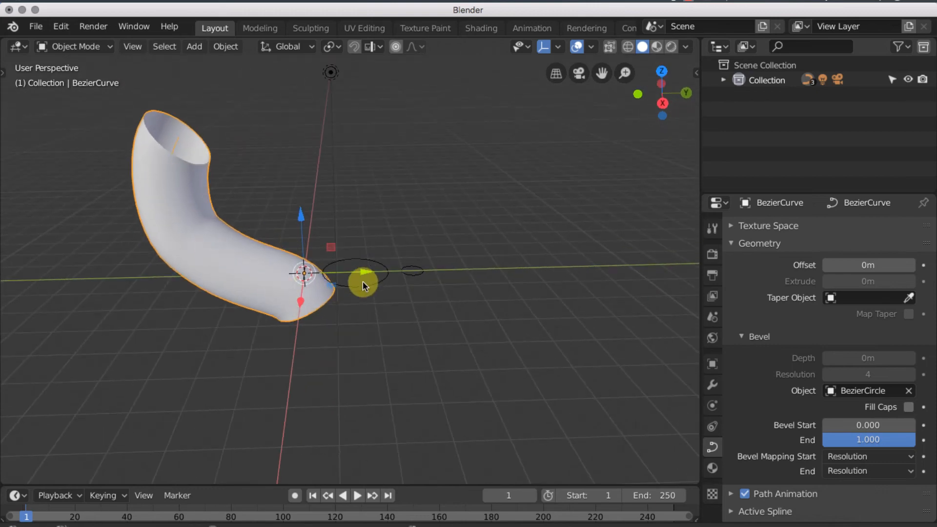
{"action": "middle_click_drag", "start_coordinate": [363, 283], "coordinate": [359, 289]}
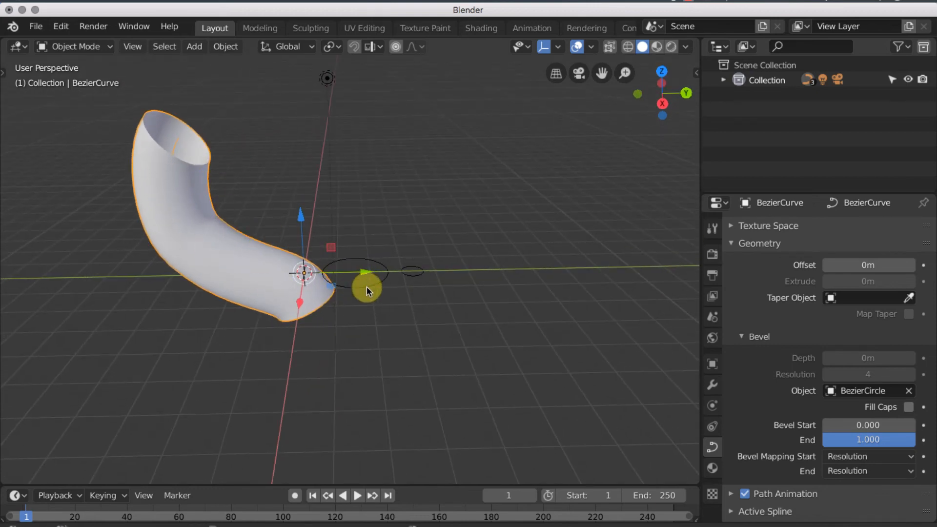
- Scale the bevel circle's points to about 0.38 in Edit Mode to thin the tube, and return to Object Mode
{"action": "left_click", "coordinate": [366, 289]}
{"action": "scroll", "coordinate": [375, 285], "scroll_direction": "up", "scroll_amount": 3}
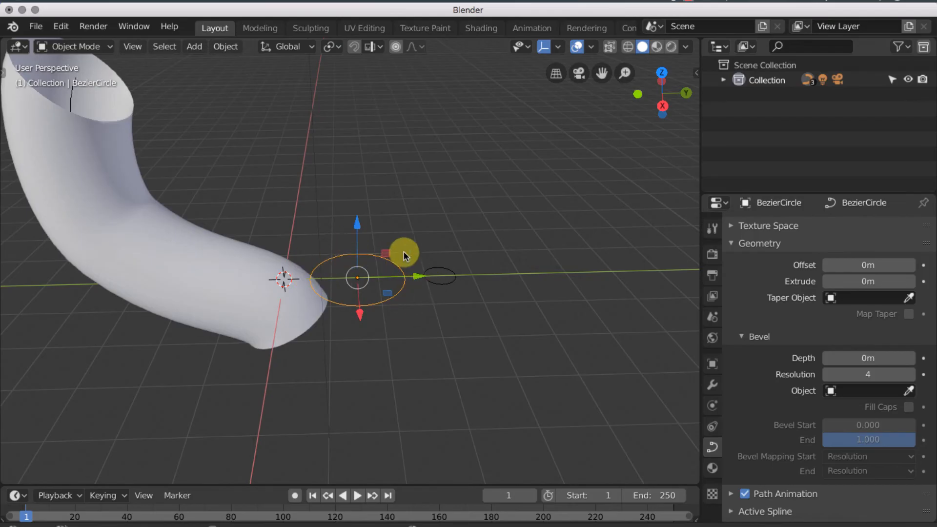
{"action": "middle_click_drag", "start_coordinate": [408, 286], "coordinate": [433, 278]}
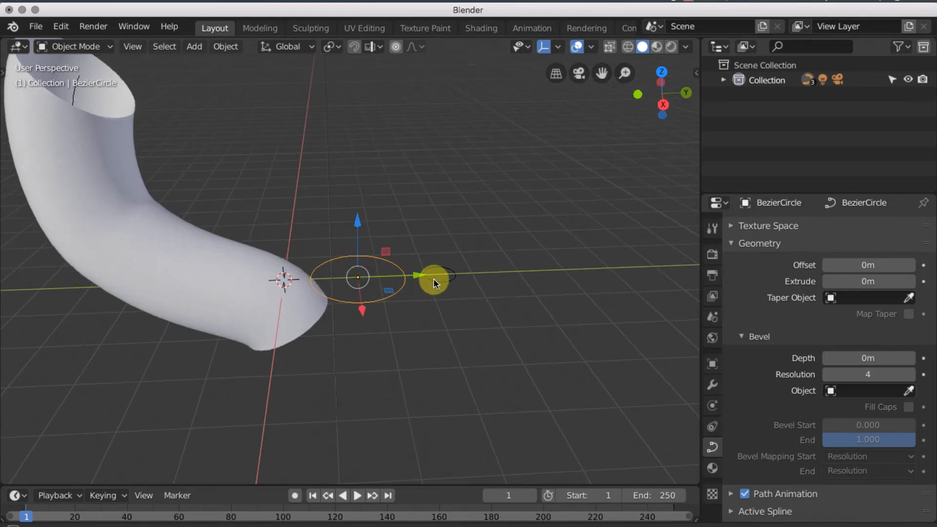
{"action": "left_click", "coordinate": [47, 44]}
{"action": "left_click", "coordinate": [68, 80]}
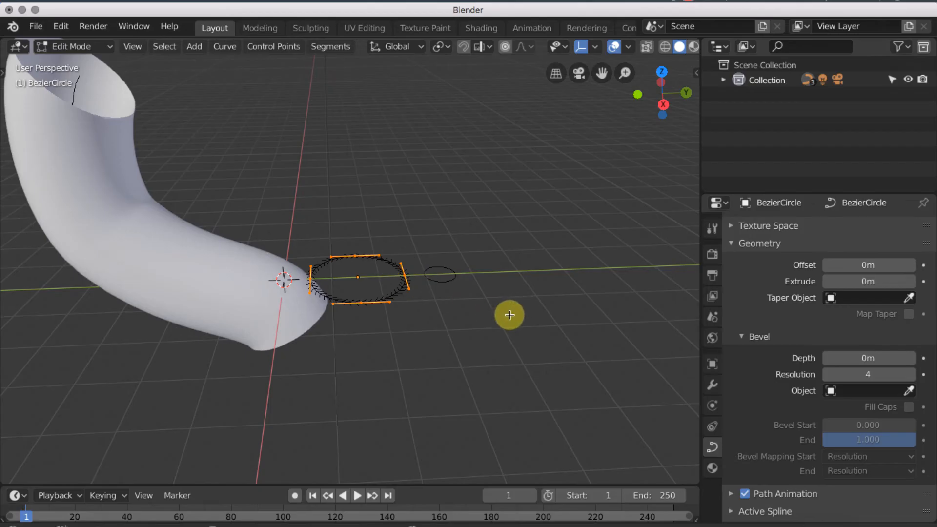
{"action": "key", "text": "s"}
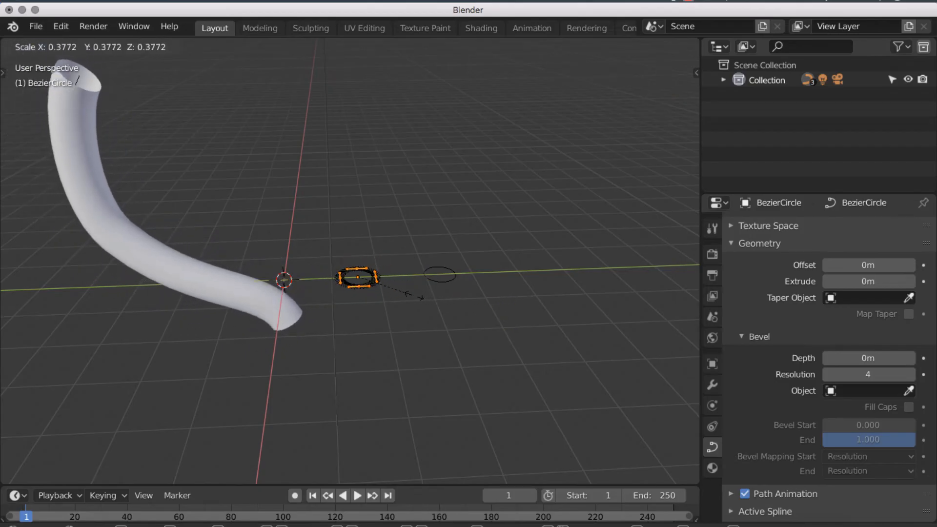
{"action": "left_click", "coordinate": [411, 296]}
{"action": "mouse_move", "coordinate": [367, 297]}
{"action": "middle_mouse_down"}
{"action": "mouse_move", "coordinate": [353, 277]}
{"action": "mouse_move", "coordinate": [365, 303]}
{"action": "middle_mouse_up"}
{"action": "left_click", "coordinate": [69, 45]}
{"action": "left_click", "coordinate": [71, 63]}
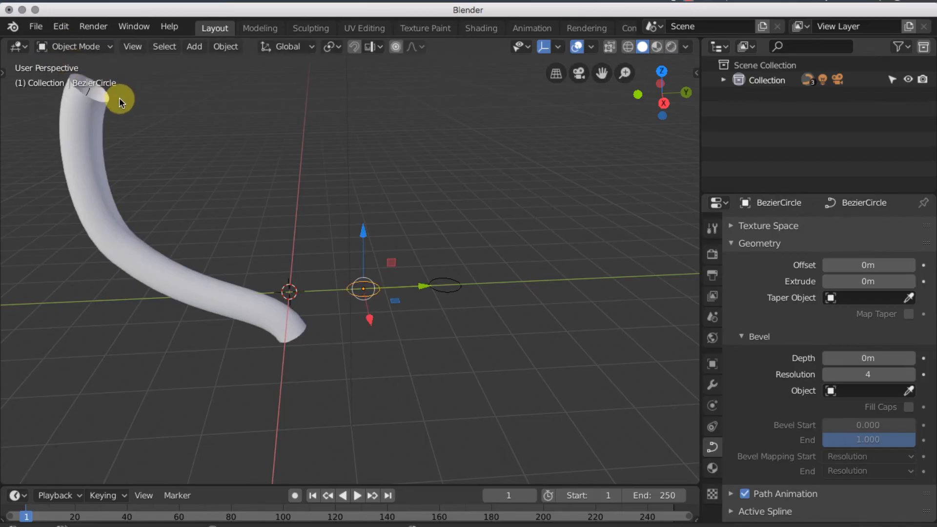
- Pick the outer circle, BezierCircle.001, as the taper object in the Bezier curve's geometry settings
{"action": "left_click", "coordinate": [112, 164]}
{"action": "middle_click_drag", "start_coordinate": [160, 248], "coordinate": [176, 241], "text": "shift"}
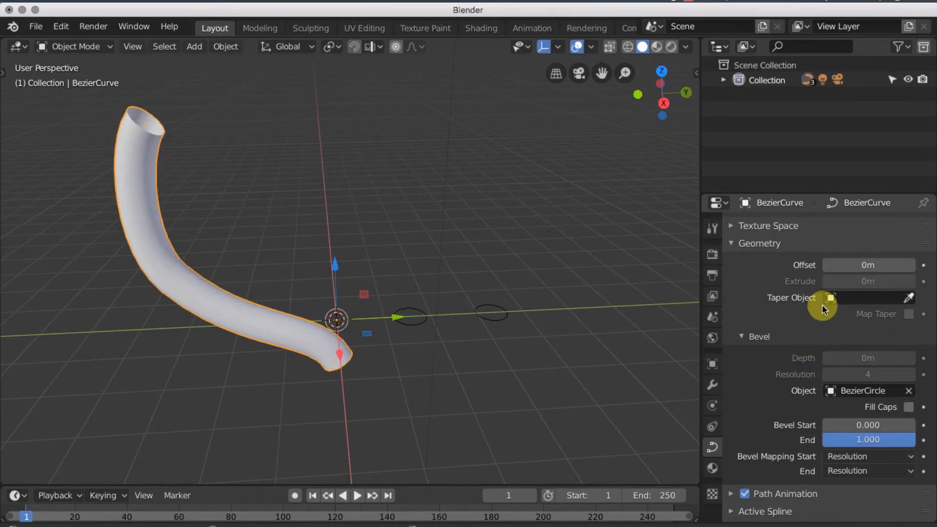
{"action": "left_click", "coordinate": [908, 298]}
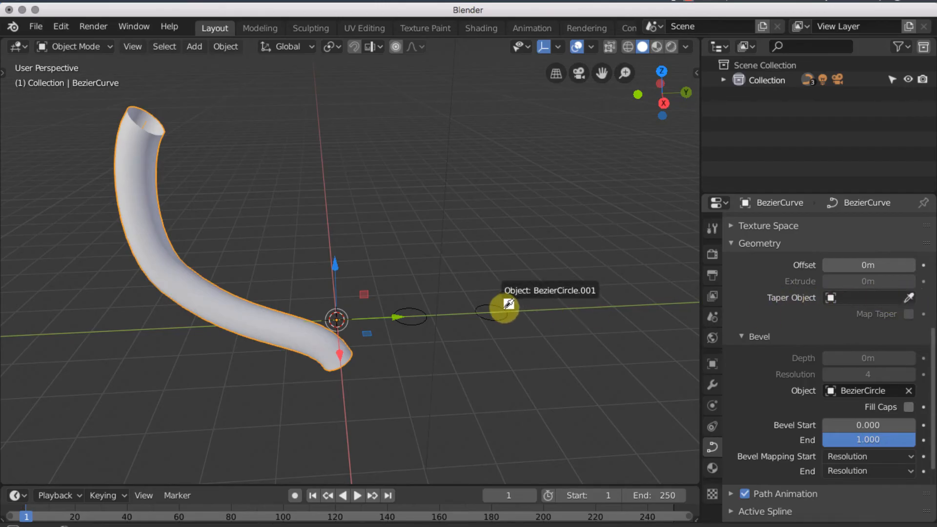
{"action": "left_click", "coordinate": [507, 305]}
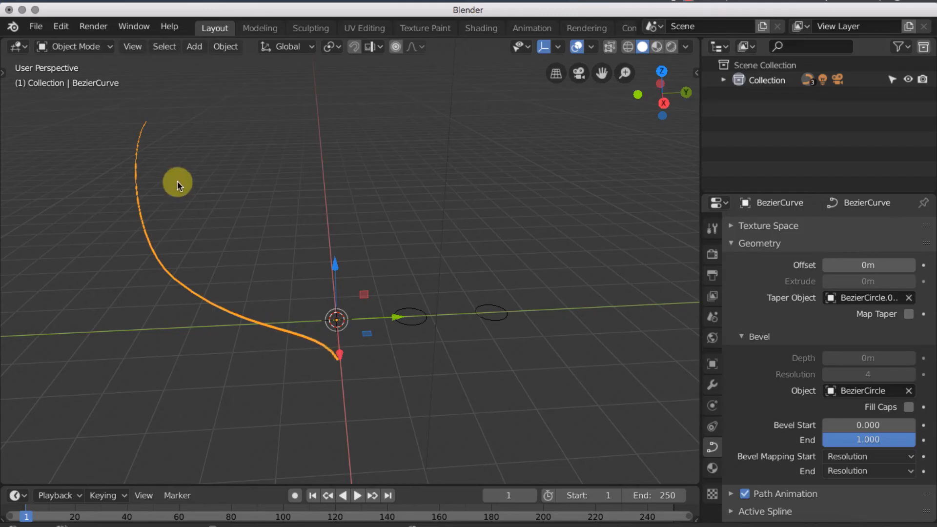
- Move the taper circle a little farther from the bevel circle along the Y axis
{"action": "left_click", "coordinate": [503, 321]}
{"action": "middle_click_drag", "start_coordinate": [547, 325], "coordinate": [483, 325], "text": "shift"}
{"action": "left_click_drag", "start_coordinate": [491, 315], "coordinate": [529, 316]}
{"action": "middle_click_drag", "start_coordinate": [546, 323], "coordinate": [451, 299], "text": "shift"}
- Scale the taper circle's points up in Edit Mode to several times the bevel circle's size, and return to Object Mode
{"action": "left_click", "coordinate": [72, 48]}
{"action": "left_click", "coordinate": [75, 78]}
{"action": "key", "text": "s"}
{"action": "left_click", "coordinate": [582, 329]}
{"action": "scroll", "coordinate": [514, 324], "scroll_direction": "down", "scroll_amount": 3}
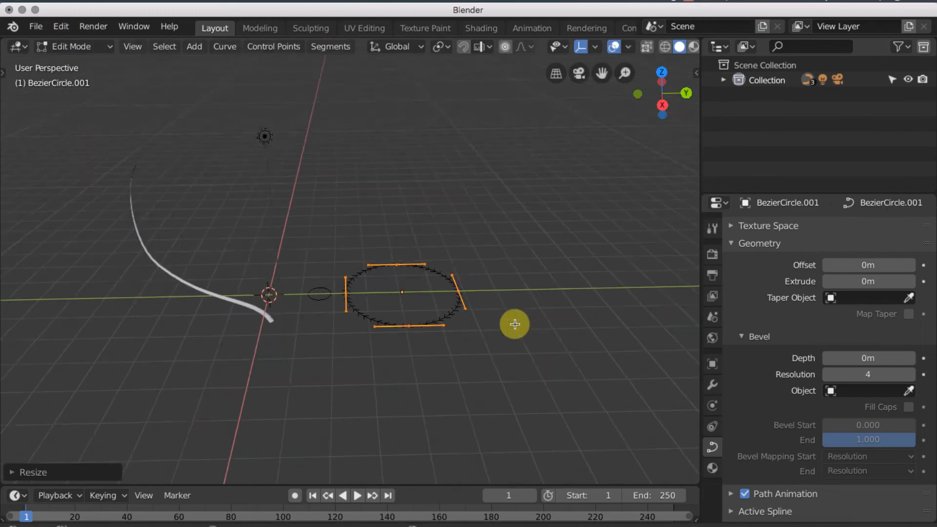
{"action": "key", "text": "s"}
{"action": "left_click", "coordinate": [622, 339]}
{"action": "scroll", "coordinate": [337, 327], "scroll_direction": "up", "scroll_amount": 2}
{"action": "middle_click_drag", "start_coordinate": [298, 315], "coordinate": [392, 297], "text": "shift"}
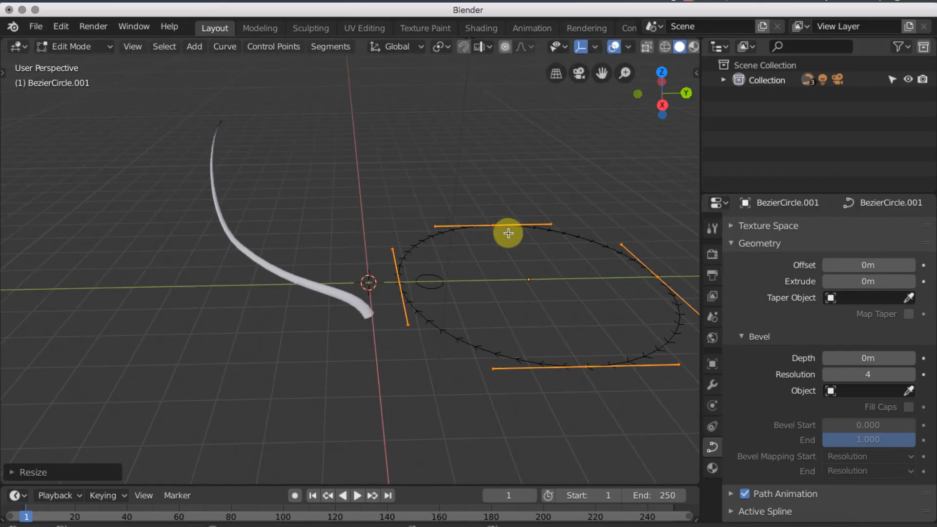
{"action": "middle_click_drag", "start_coordinate": [506, 232], "coordinate": [257, 201]}
{"action": "left_click", "coordinate": [75, 46]}
{"action": "left_click", "coordinate": [85, 61]}
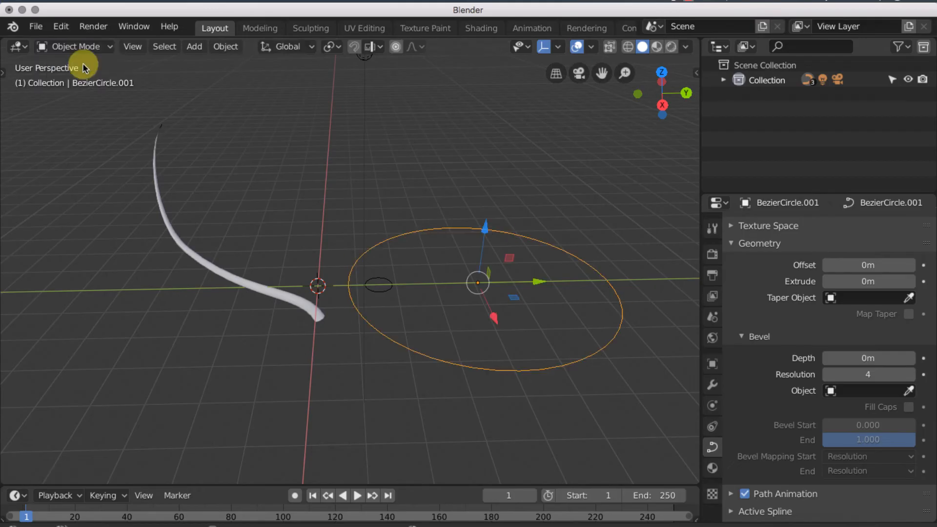
- Move the enlarged taper circle farther out along the Y axis, well clear of the bevel circle
{"action": "scroll", "coordinate": [552, 295], "scroll_direction": "down", "scroll_amount": 2}
{"action": "middle_click_drag", "start_coordinate": [524, 317], "coordinate": [486, 328], "text": "shift"}
{"action": "left_click_drag", "start_coordinate": [448, 284], "coordinate": [558, 284]}
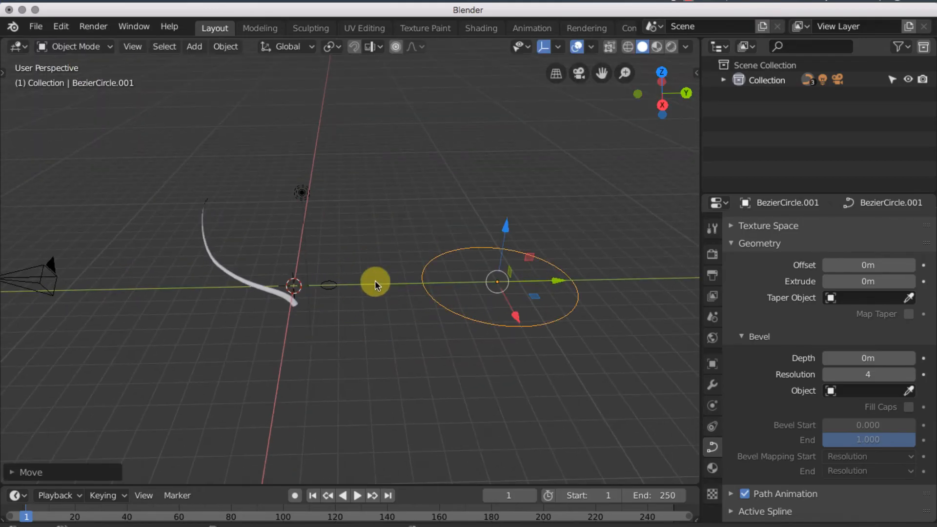
{"action": "scroll", "coordinate": [305, 301], "scroll_direction": "up", "scroll_amount": 1}
{"action": "scroll", "coordinate": [301, 303], "scroll_direction": "up", "scroll_amount": 3}
{"action": "scroll", "coordinate": [429, 264], "scroll_direction": "up", "scroll_amount": 2}
{"action": "middle_click_drag", "start_coordinate": [259, 307], "coordinate": [423, 298], "text": "shift"}
{"action": "scroll", "coordinate": [442, 270], "scroll_direction": "down", "scroll_amount": 1}
{"action": "middle_click_drag", "start_coordinate": [488, 309], "coordinate": [478, 318], "text": "shift"}
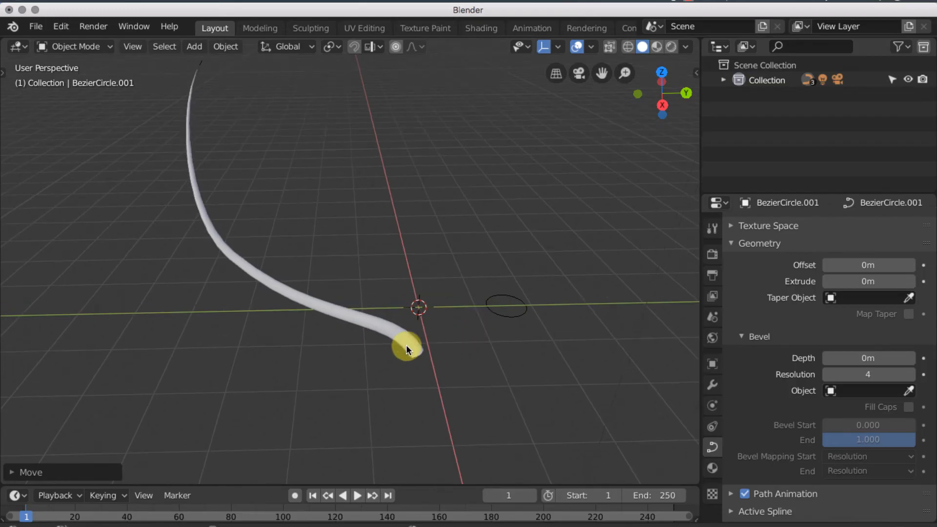
- Enlarge the timeline area, and keyframe the Bezier curve's Bevel Start at 1.000 on frame 2
{"action": "left_click_drag", "start_coordinate": [404, 487], "coordinate": [398, 433]}
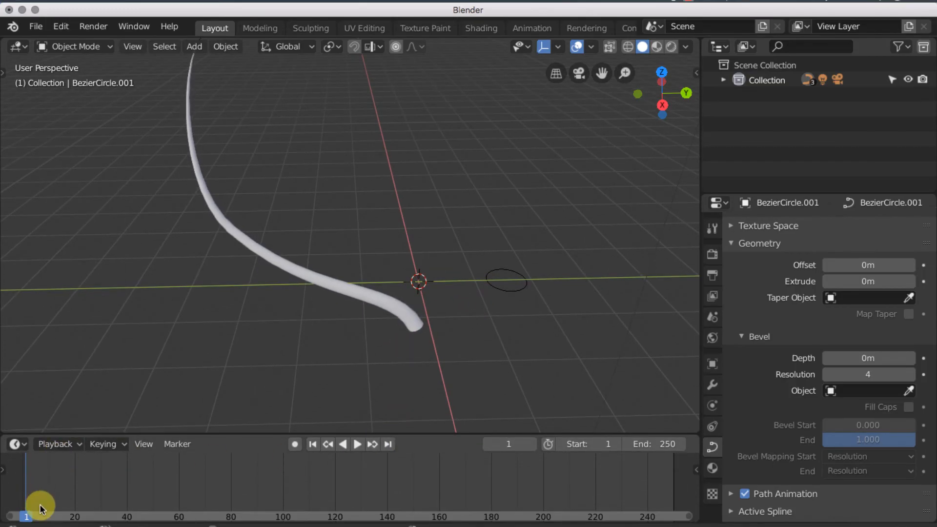
{"action": "left_click_drag", "start_coordinate": [33, 499], "coordinate": [27, 503]}
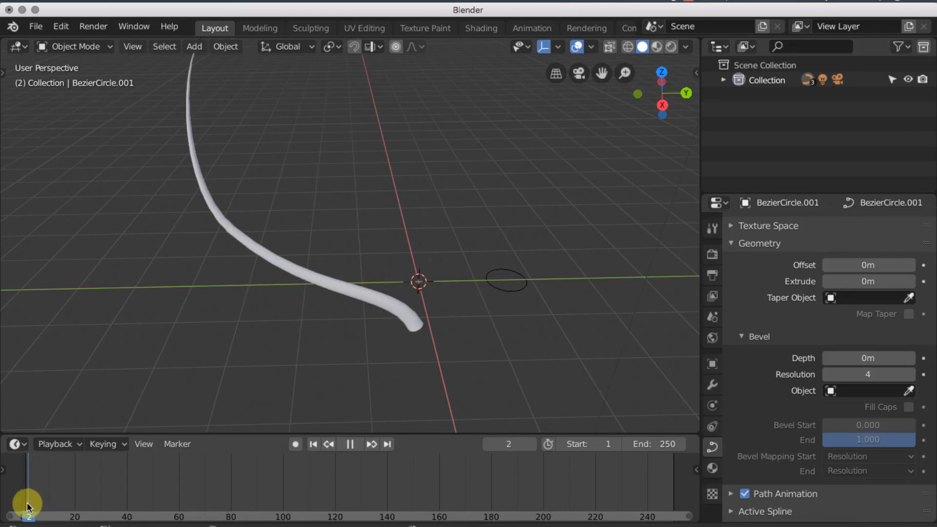
{"action": "left_click", "coordinate": [416, 322]}
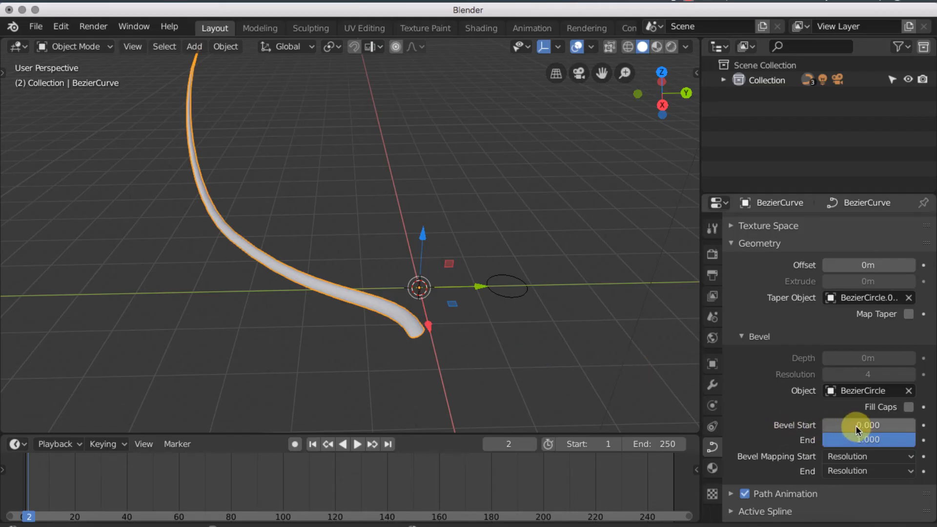
{"action": "left_click_drag", "start_coordinate": [857, 425], "coordinate": [920, 426]}
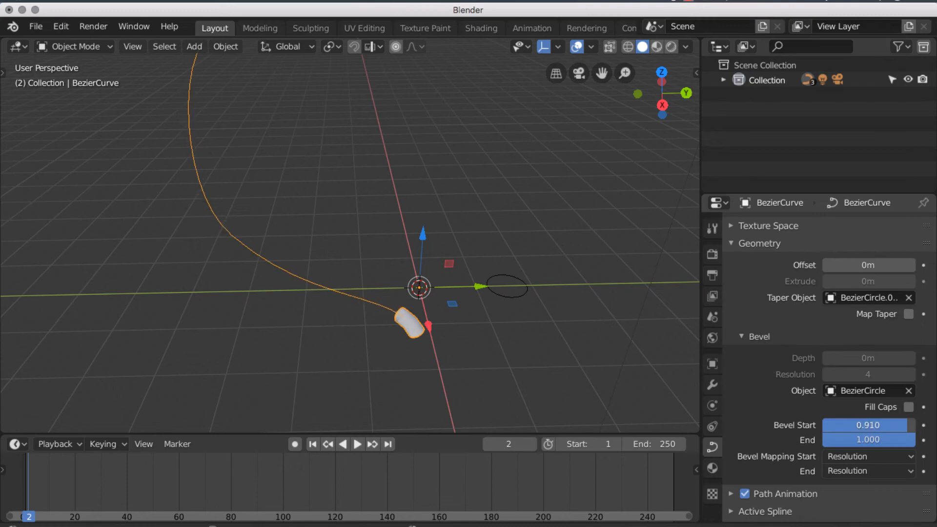
{"action": "right_click", "coordinate": [863, 425]}
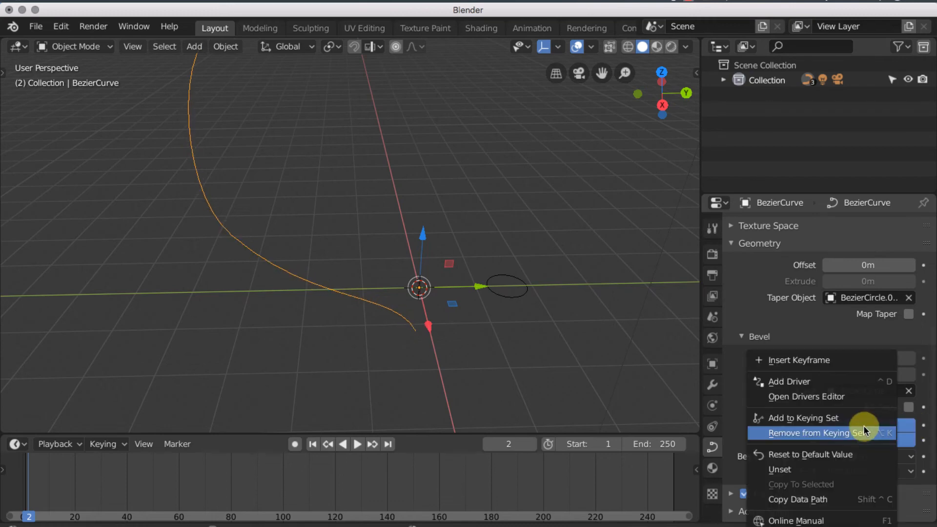
{"action": "left_click", "coordinate": [798, 362]}
- Keyframe the curve's Bevel Start at 0 on frame 60
{"action": "key", "text": "space"}
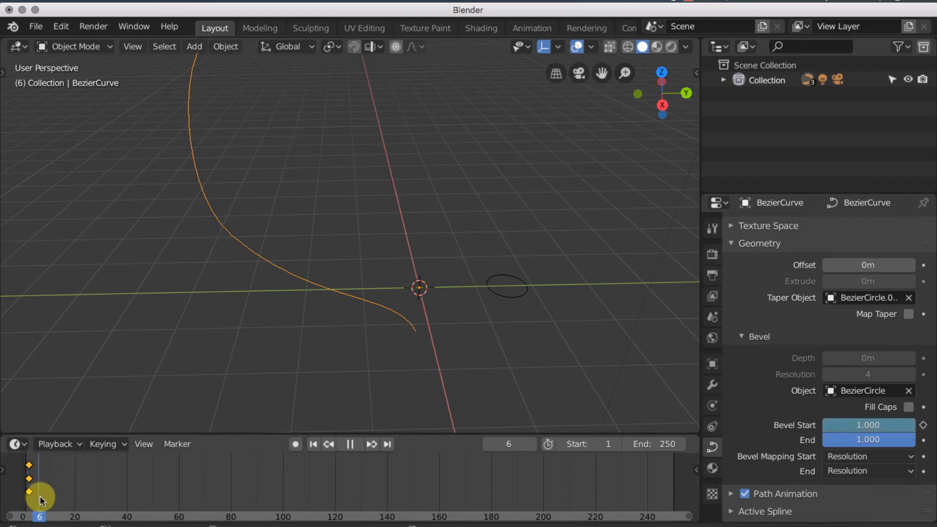
{"action": "left_click", "coordinate": [180, 500]}
{"action": "key", "text": "space"}
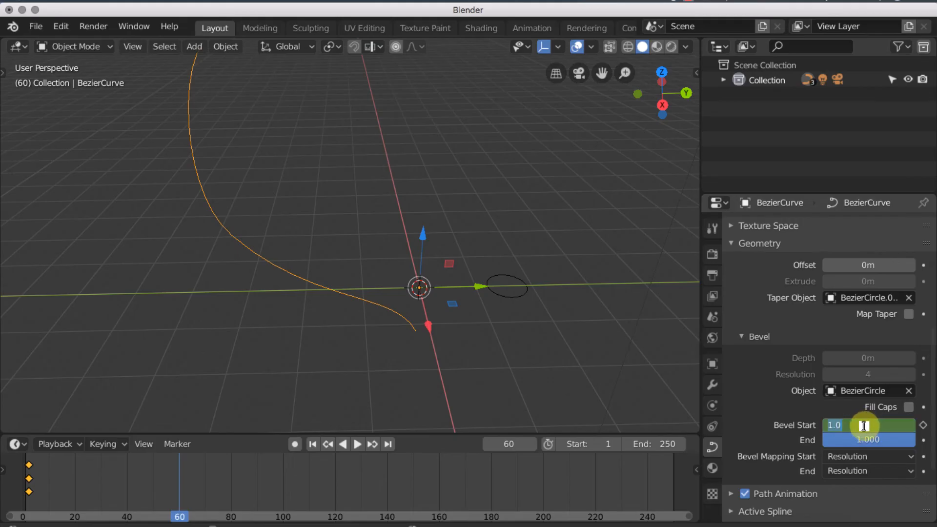
{"action": "type", "text": "0"}
{"action": "key", "text": "Return"}
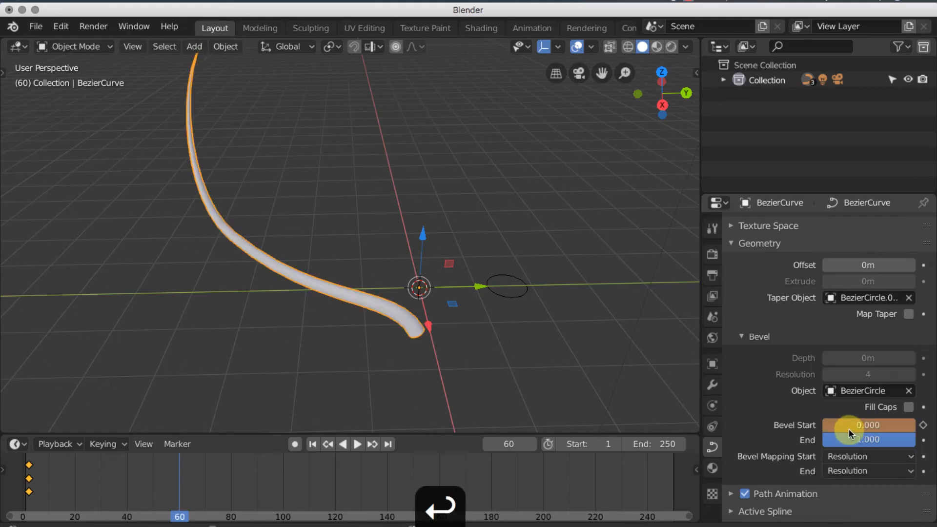
{"action": "right_click", "coordinate": [849, 429]}
{"action": "left_click", "coordinate": [791, 385]}
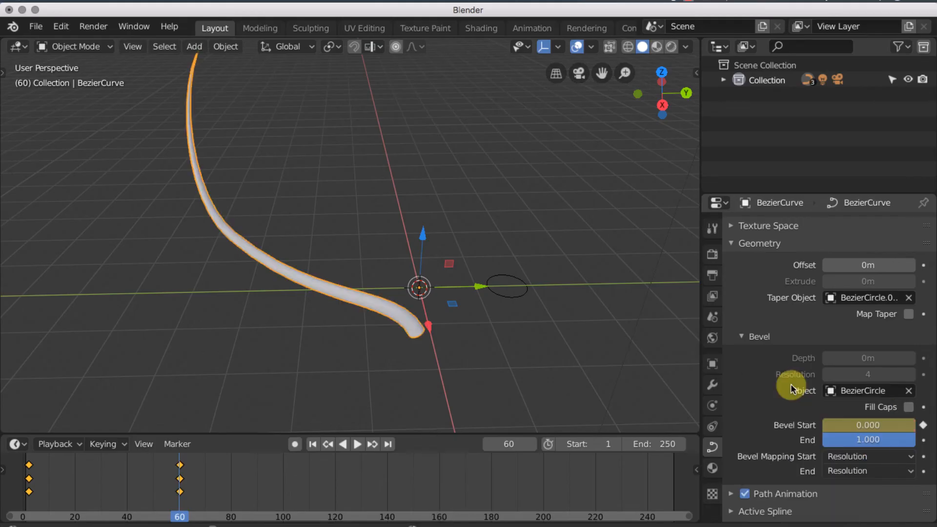
- Scrub the growth animation to frame 23, and enable Map Taper for the Bezier curve
{"action": "left_click_drag", "start_coordinate": [23, 490], "coordinate": [82, 506]}
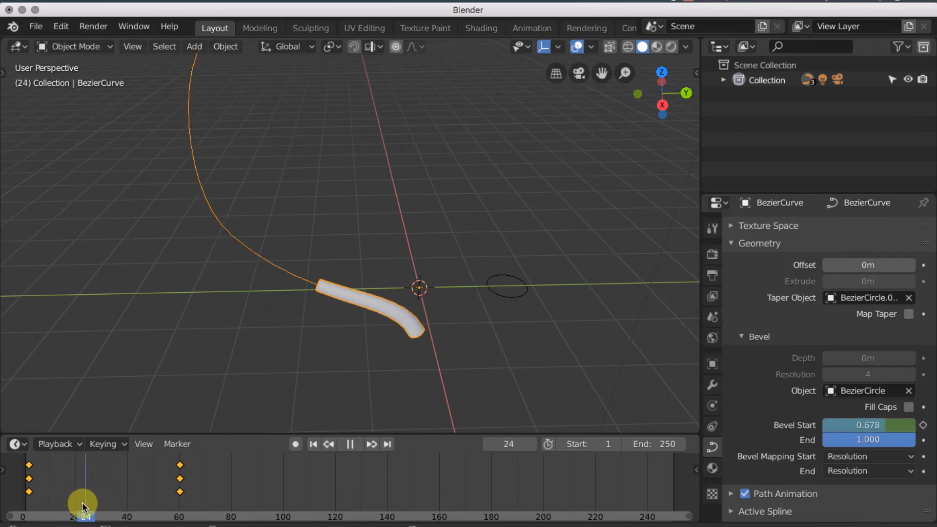
{"action": "middle_click_drag", "start_coordinate": [327, 342], "coordinate": [375, 297]}
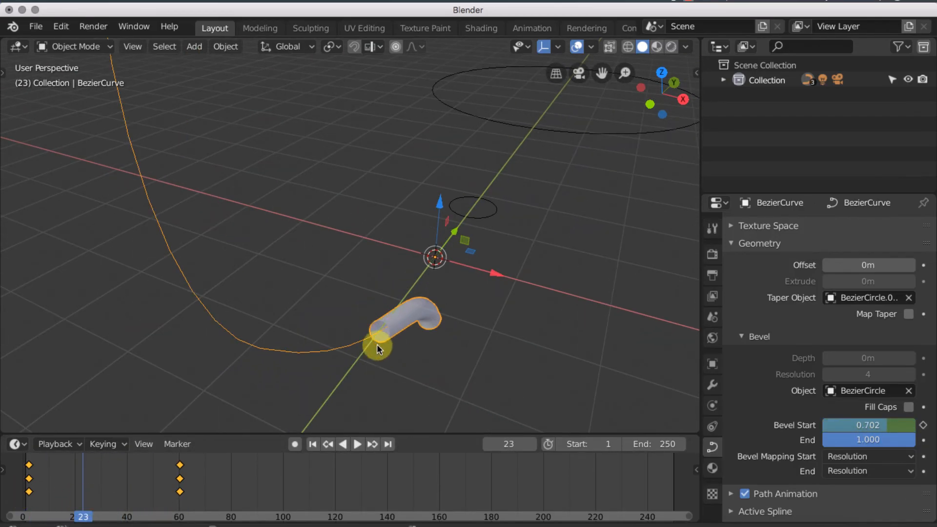
{"action": "middle_click_drag", "start_coordinate": [377, 344], "coordinate": [454, 337]}
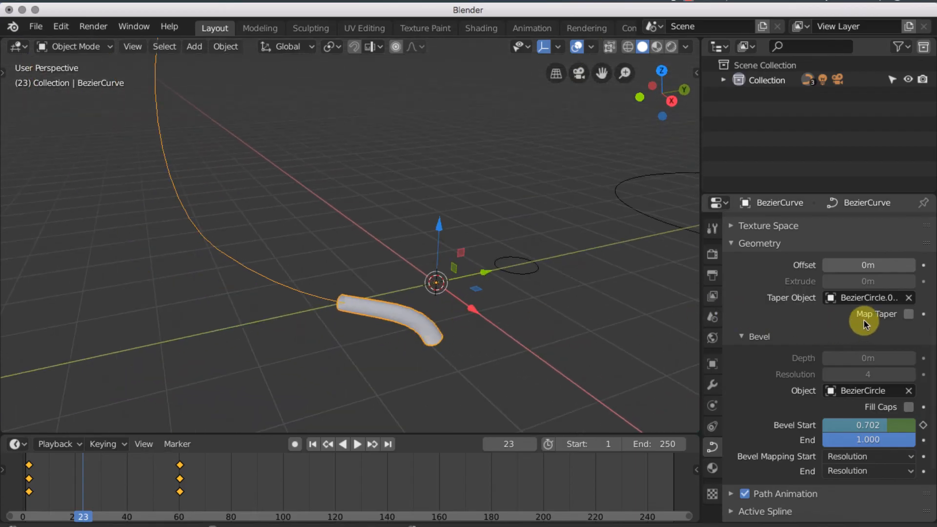
{"action": "left_click", "coordinate": [908, 315]}
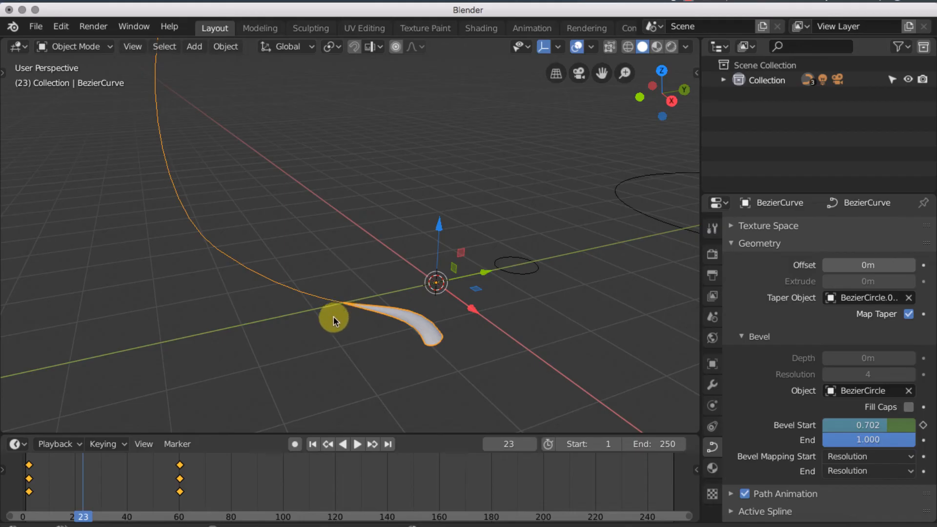
- Scrub the timeline to frame 62 to preview the curve's tapered growth
{"action": "left_click_drag", "start_coordinate": [46, 489], "coordinate": [184, 425]}
{"action": "middle_click_drag", "start_coordinate": [382, 238], "coordinate": [321, 267]}
{"action": "left_click", "coordinate": [357, 242]}
{"action": "left_click", "coordinate": [342, 283]}
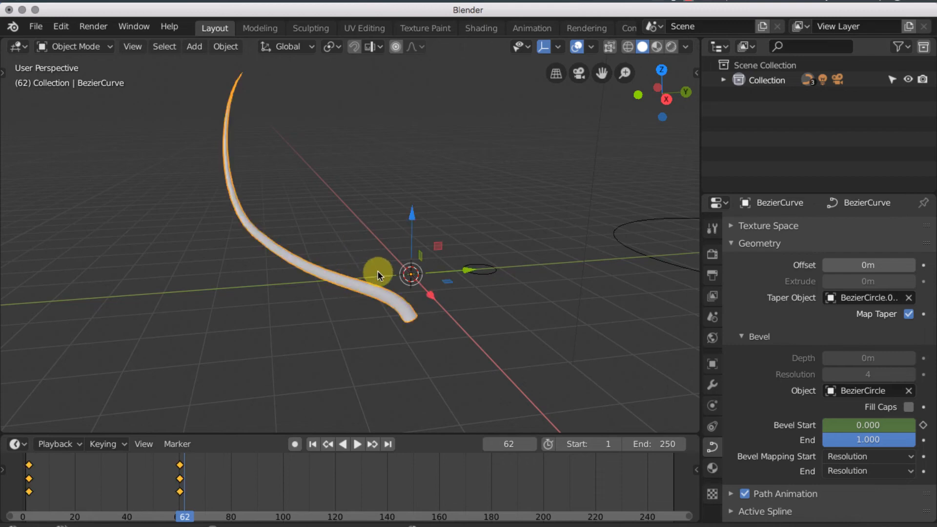
- Duplicate the stem curve in the right orthographic view, then rotate and move the copy so its thick end meets the original stem
{"action": "middle_click_drag", "start_coordinate": [377, 272], "coordinate": [361, 262]}
{"action": "left_click_drag", "start_coordinate": [640, 124], "coordinate": [645, 106]}
{"action": "left_click", "coordinate": [646, 105]}
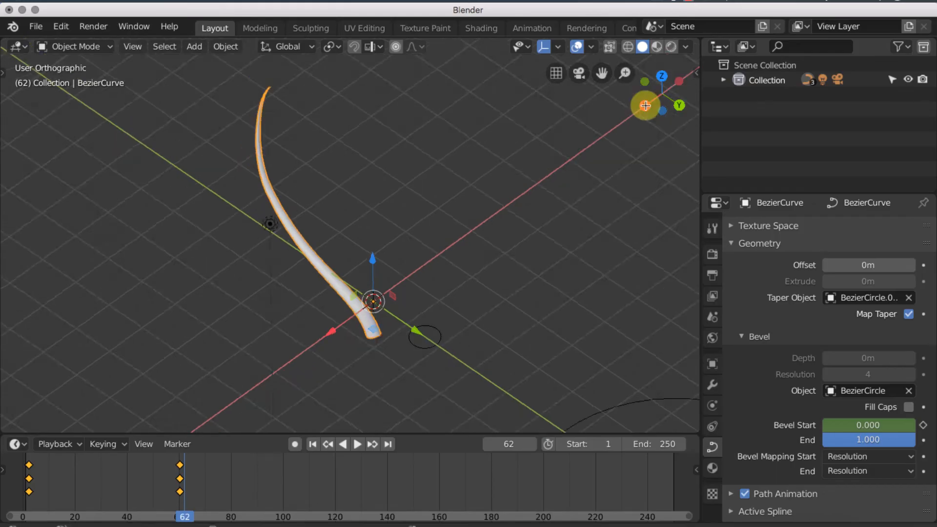
{"action": "scroll", "coordinate": [344, 291], "scroll_direction": "up", "scroll_amount": 1}
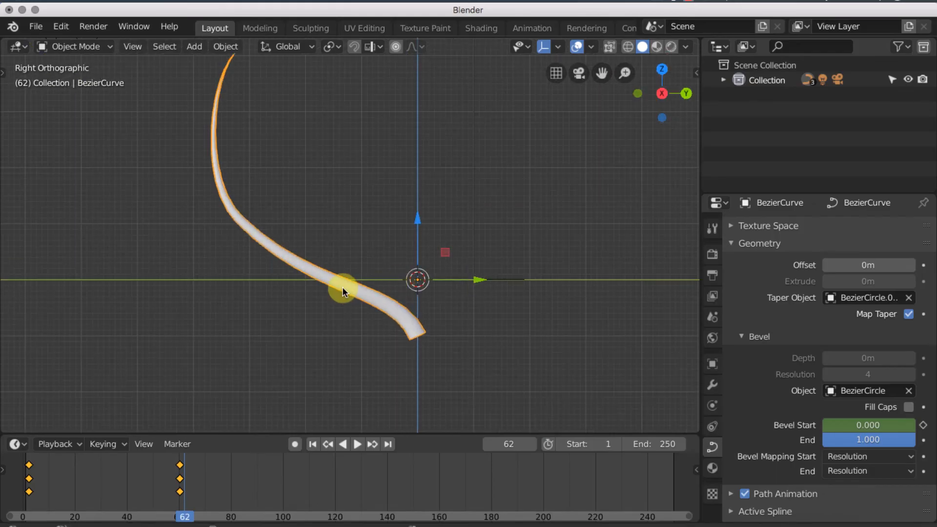
{"action": "key", "text": "shift+d"}
{"action": "left_click", "coordinate": [361, 219]}
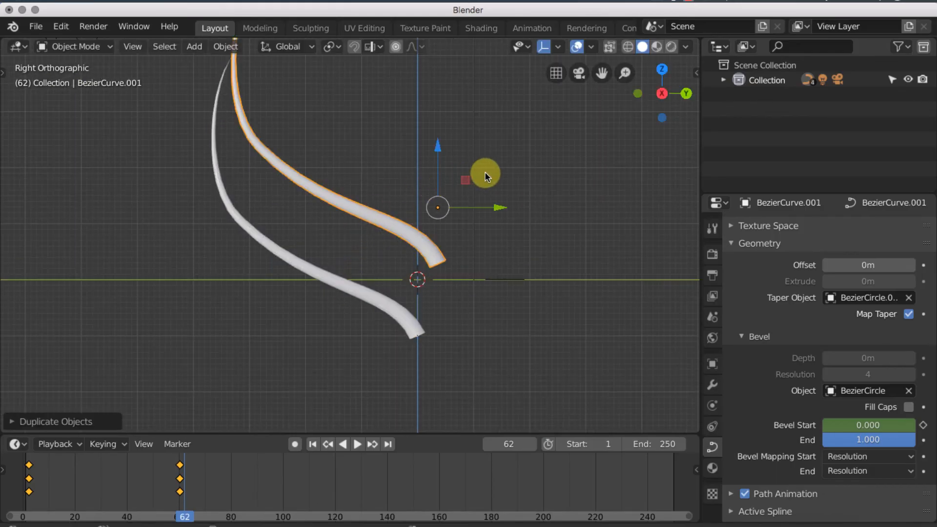
{"action": "key", "text": "r"}
{"action": "left_click", "coordinate": [453, 266]}
{"action": "key", "text": "g"}
{"action": "left_click", "coordinate": [341, 325]}
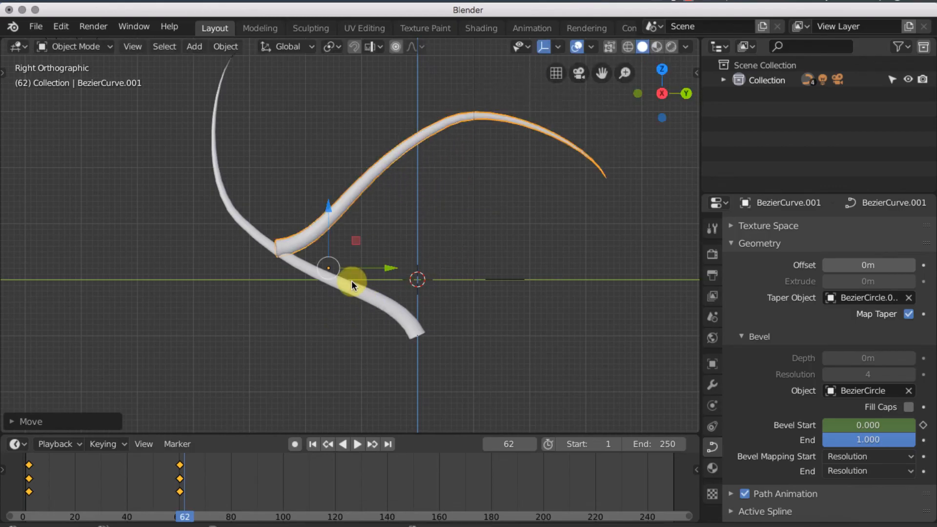
- Move and rotate the branch curve's base control point in Edit Mode so the branch angles upward out of the main stem
{"action": "left_click", "coordinate": [70, 48]}
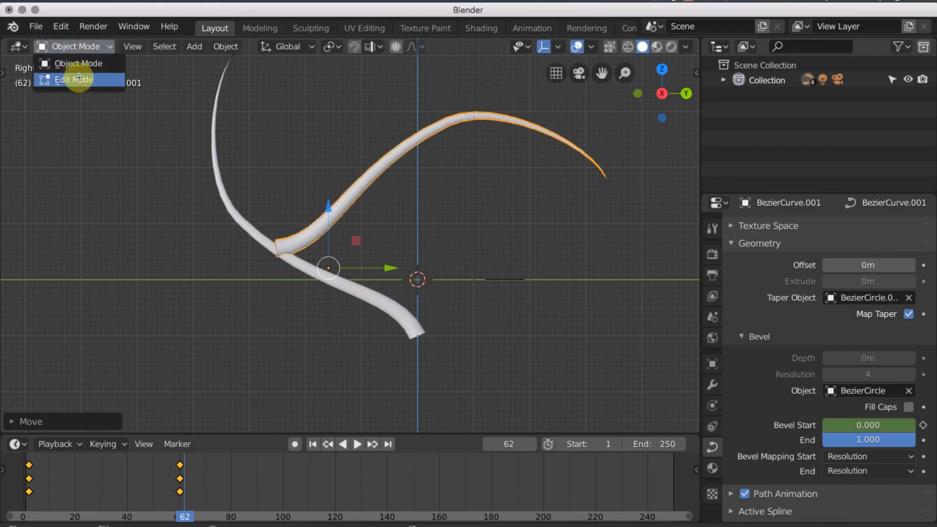
{"action": "left_click", "coordinate": [73, 79]}
{"action": "key", "text": "g"}
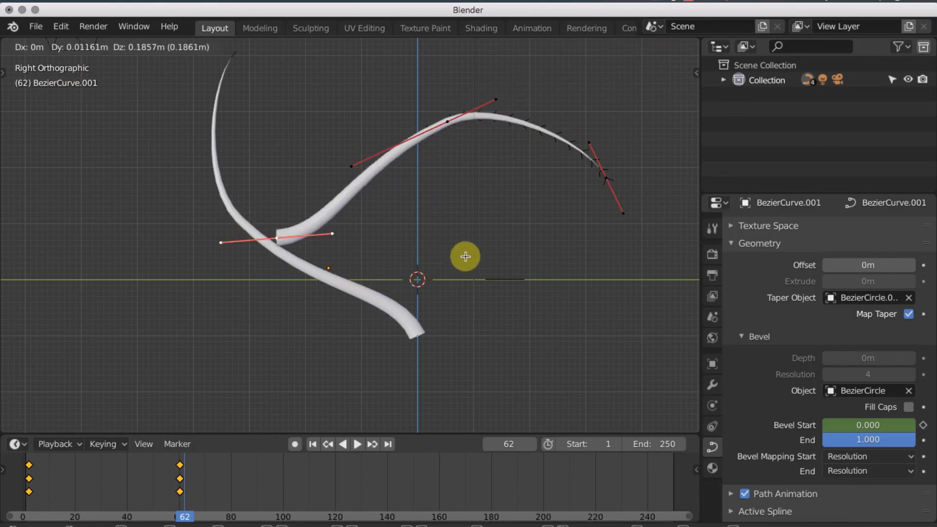
{"action": "left_click", "coordinate": [466, 255]}
{"action": "key", "text": "r"}
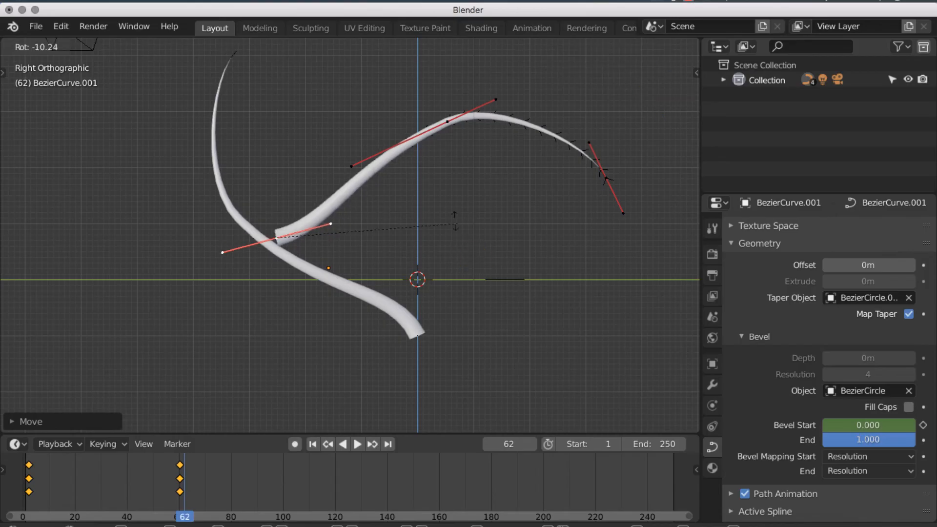
{"action": "left_click", "coordinate": [389, 189]}
{"action": "key", "text": "g"}
{"action": "left_click", "coordinate": [454, 162]}
- Reposition the branch curve's middle control point near the stem, and delete that point from the curve
{"action": "left_click", "coordinate": [447, 122]}
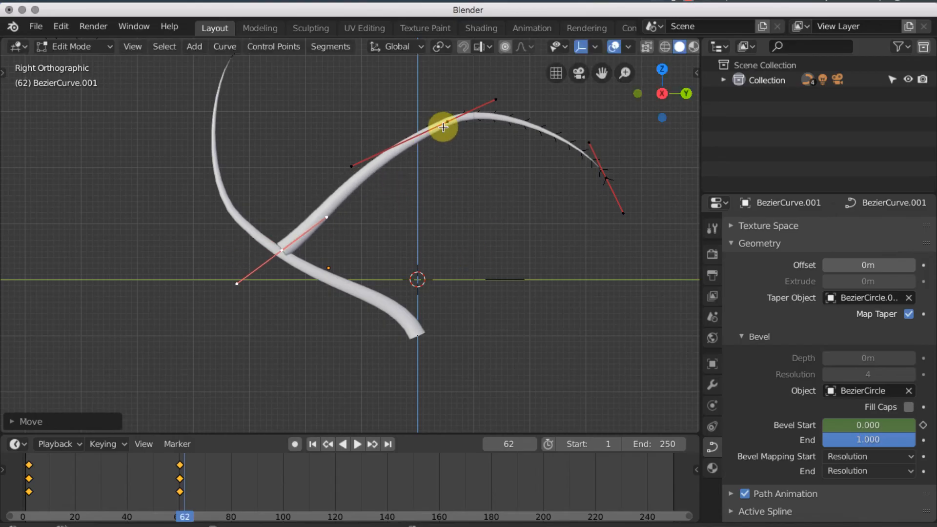
{"action": "key", "text": "g"}
{"action": "left_click", "coordinate": [341, 191]}
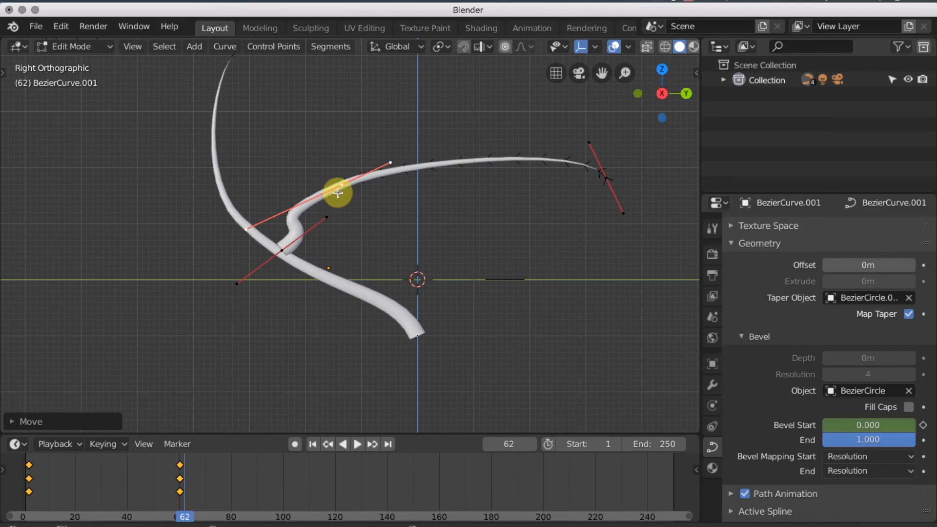
{"action": "key", "text": "x"}
{"action": "left_click", "coordinate": [339, 199]}
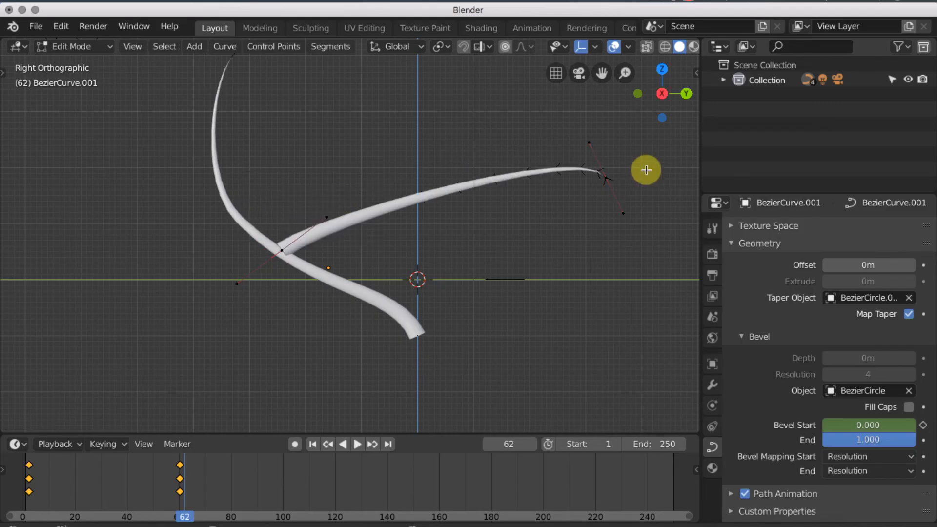
- Move the branch's tip control point close to its base and rotate it so the short branch points steeply upward
{"action": "left_click", "coordinate": [601, 176]}
{"action": "key", "text": "g"}
{"action": "left_click", "coordinate": [335, 190]}
{"action": "key", "text": "r"}
{"action": "left_click", "coordinate": [341, 119]}
{"action": "key", "text": "g"}
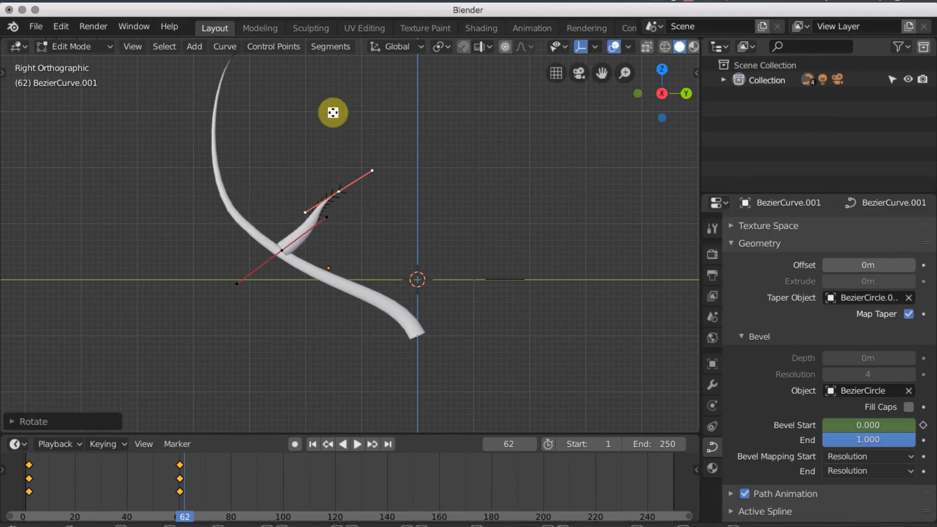
{"action": "left_click", "coordinate": [316, 111]}
{"action": "key", "text": "r"}
{"action": "left_click", "coordinate": [366, 163]}
{"action": "key", "text": "g"}
{"action": "left_click", "coordinate": [360, 168]}
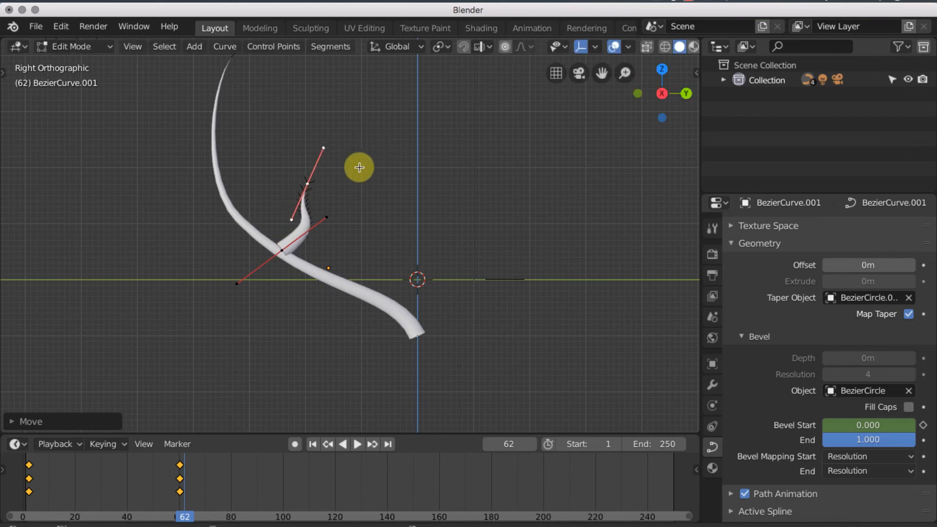
- Shorten and rotate the branch's base handle, nudge the tip control point to smooth the bend, and leave Edit Mode
{"action": "key", "text": "s"}
{"action": "left_click", "coordinate": [346, 222]}
{"action": "left_click", "coordinate": [312, 184]}
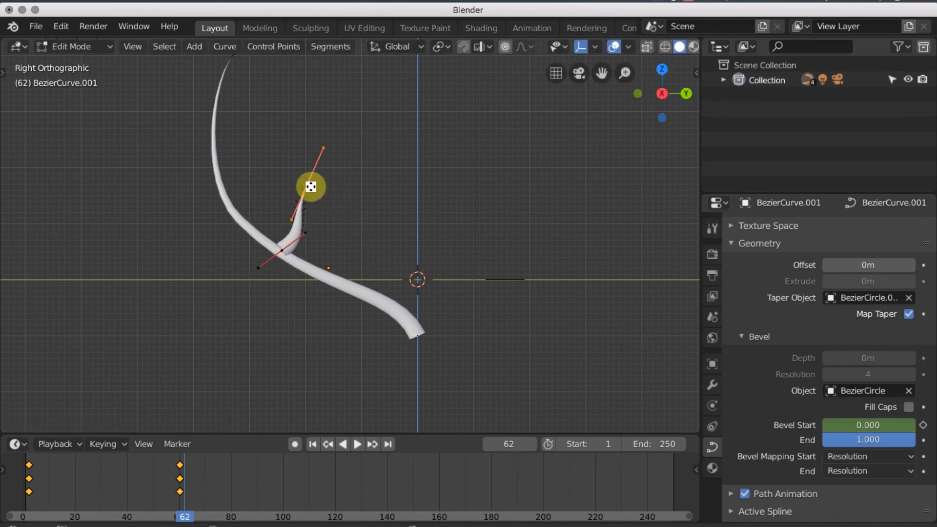
{"action": "key", "text": "g"}
{"action": "left_click", "coordinate": [303, 185]}
{"action": "left_click", "coordinate": [280, 251]}
{"action": "key", "text": "r"}
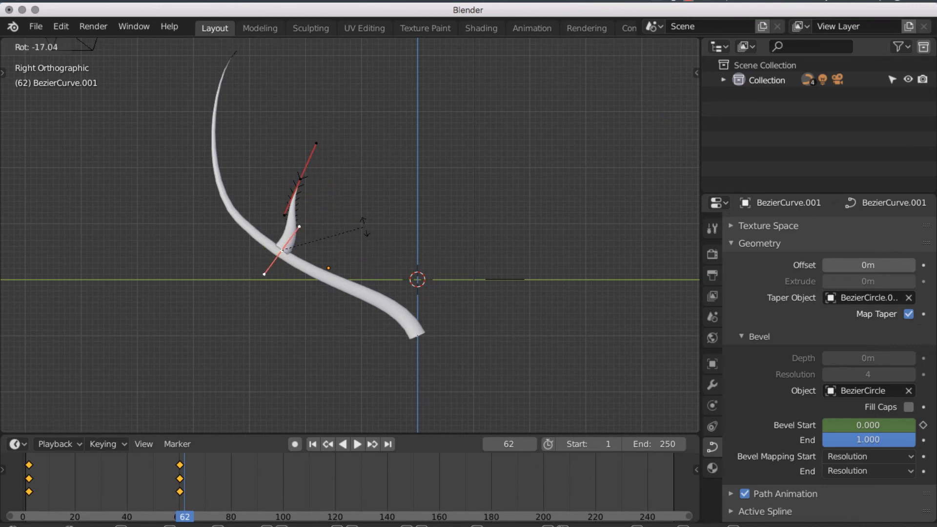
{"action": "left_click", "coordinate": [376, 240]}
{"action": "middle_click_drag", "start_coordinate": [376, 241], "coordinate": [321, 257]}
{"action": "key", "text": "Tab"}
{"action": "middle_click_drag", "start_coordinate": [432, 269], "coordinate": [367, 276]}
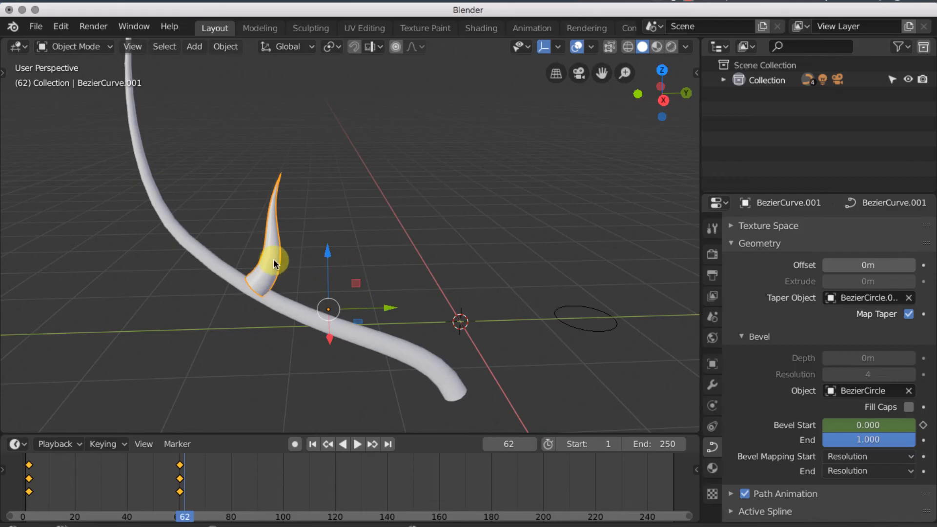
- Add a Bezier circle, move it clear of the stem, and assign it as the short branch's bevel object
{"action": "middle_click_drag", "start_coordinate": [662, 374], "coordinate": [360, 266]}
{"action": "key", "text": "shift+a"}
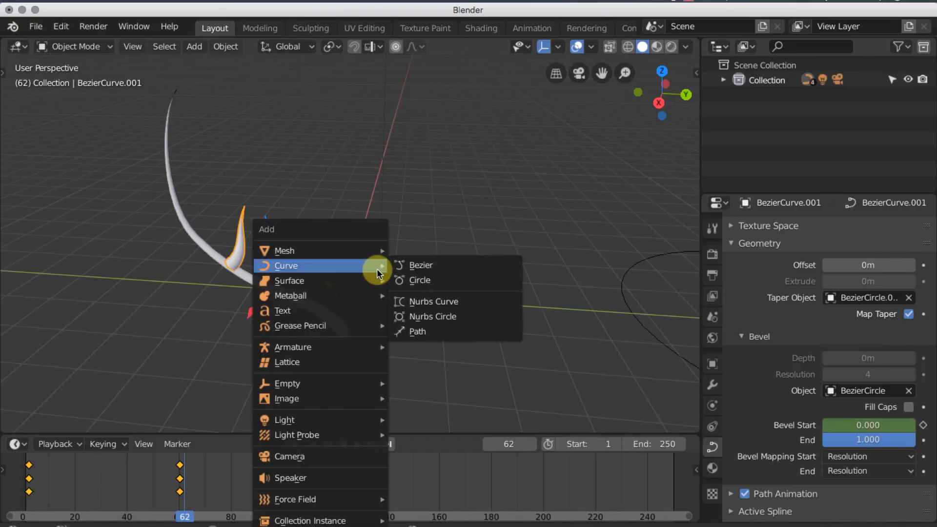
{"action": "left_click", "coordinate": [420, 281]}
{"action": "left_click_drag", "start_coordinate": [387, 298], "coordinate": [467, 240]}
{"action": "left_click", "coordinate": [258, 254]}
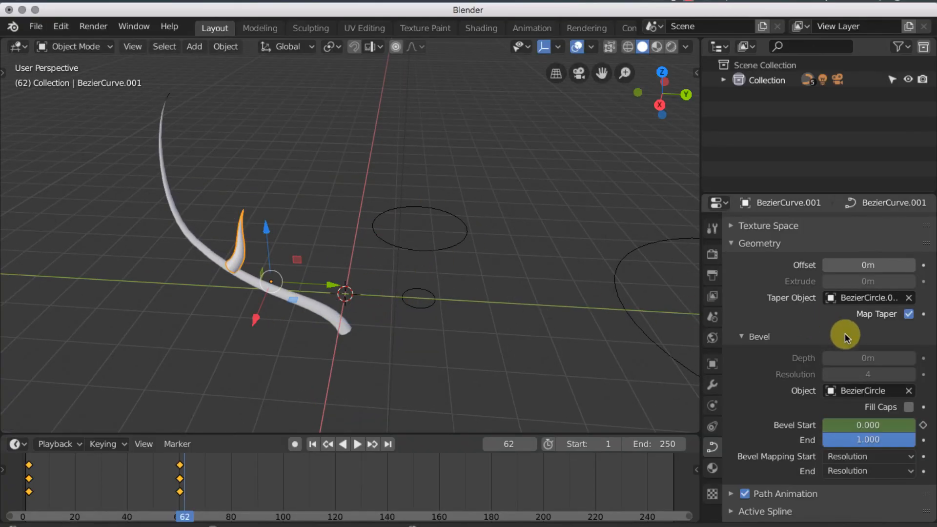
{"action": "left_click", "coordinate": [909, 392]}
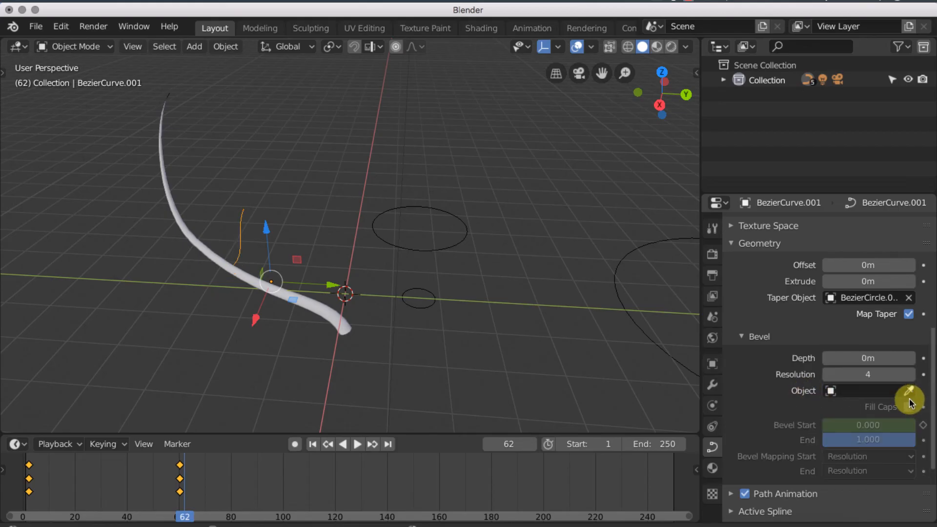
{"action": "left_click", "coordinate": [909, 391]}
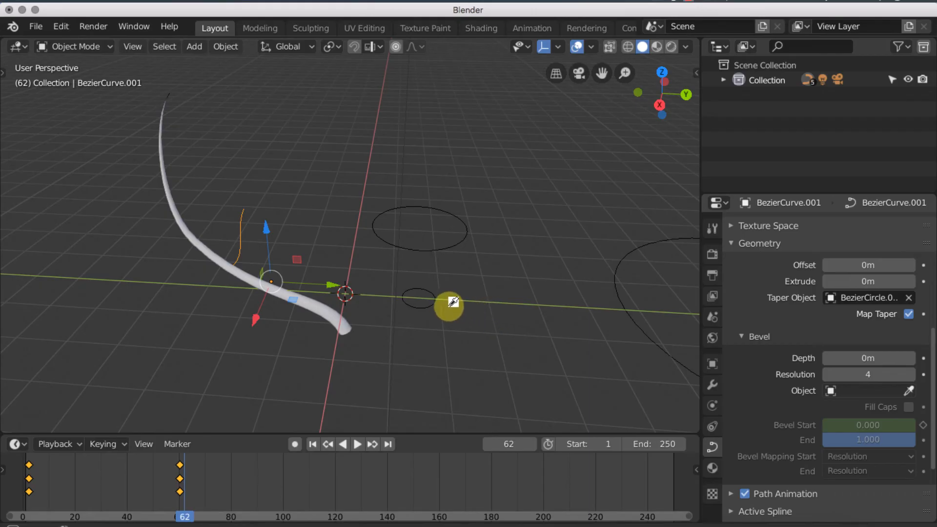
{"action": "left_click", "coordinate": [443, 246]}
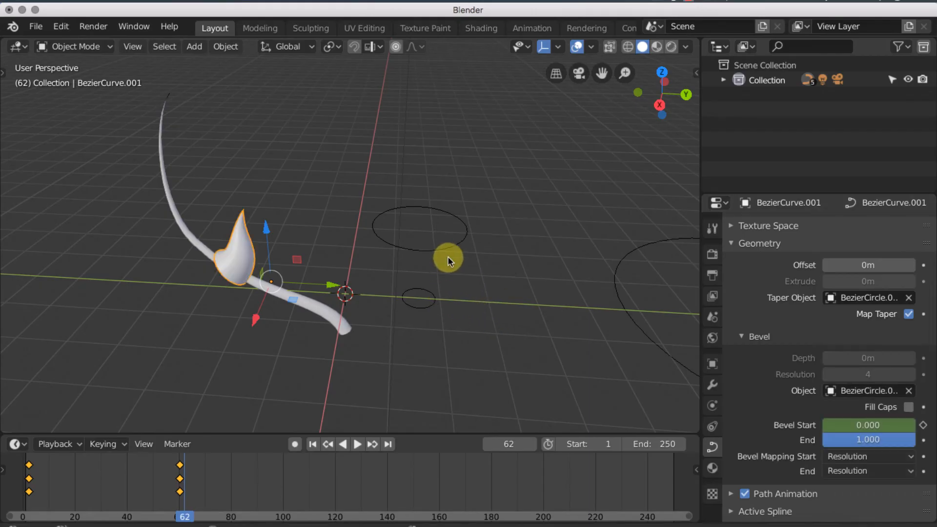
- Scale down the new bevel circle's control points in Edit Mode so the short branch becomes thinner than the stem
{"action": "left_click", "coordinate": [398, 249]}
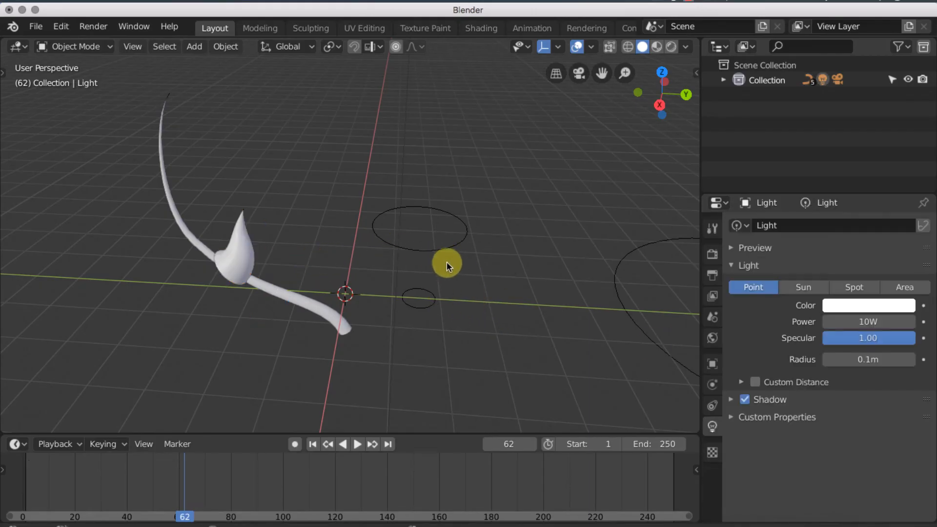
{"action": "left_click", "coordinate": [435, 251]}
{"action": "key", "text": "Tab"}
{"action": "key", "text": "s"}
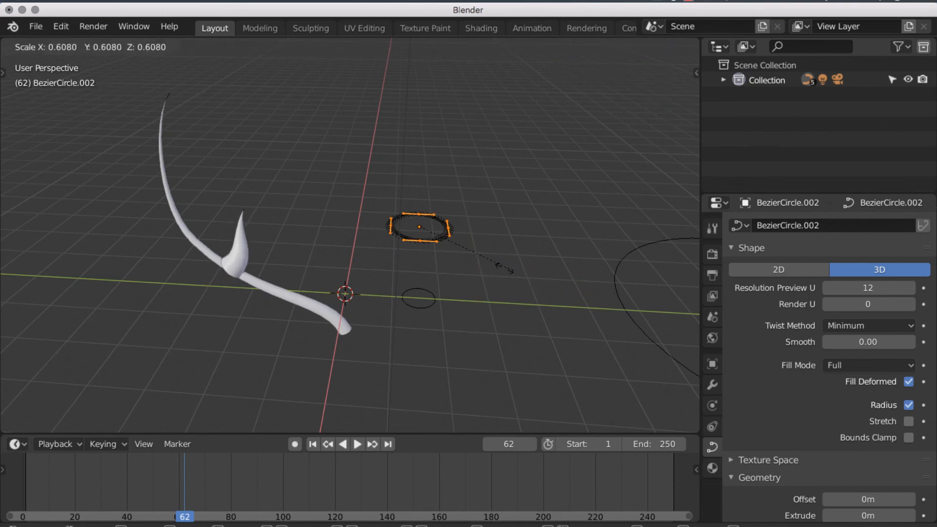
{"action": "left_click", "coordinate": [436, 245]}
{"action": "scroll", "coordinate": [436, 245], "scroll_direction": "up", "scroll_amount": 4}
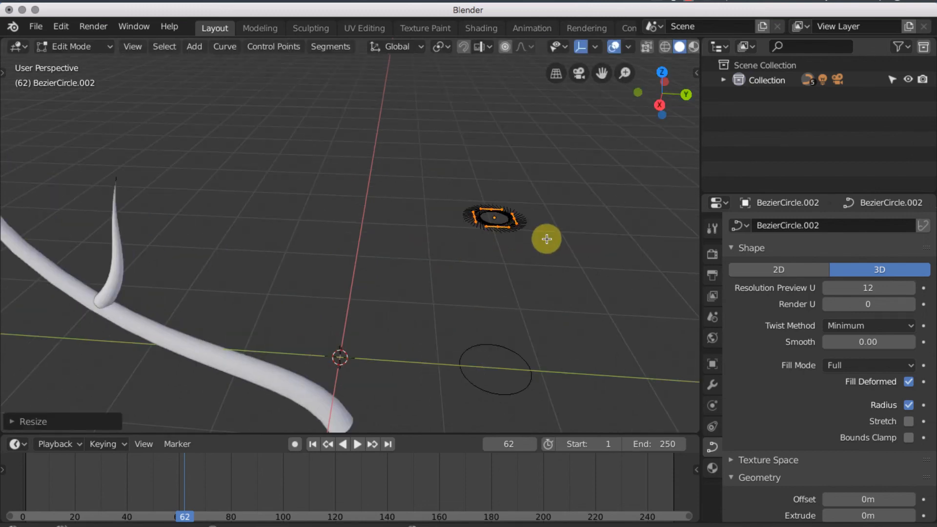
{"action": "key", "text": "Tab"}
{"action": "middle_click_drag", "start_coordinate": [546, 238], "coordinate": [318, 294]}
{"action": "scroll", "coordinate": [258, 328], "scroll_direction": "down", "scroll_amount": 2}
{"action": "middle_click_drag", "start_coordinate": [259, 328], "coordinate": [262, 317], "text": "shift"}
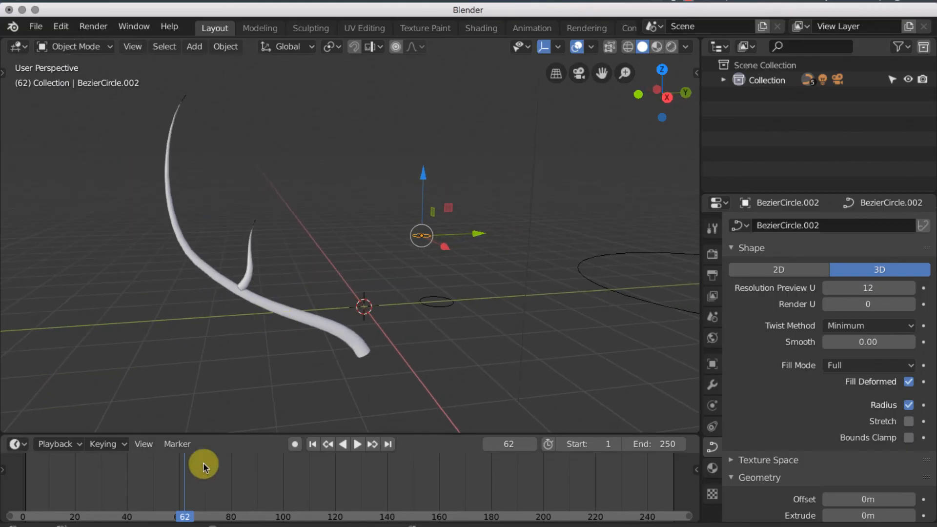
- Scrub to frame 34 and shift the short branch's growth keyframes so they start at about frame 31
{"action": "left_click_drag", "start_coordinate": [166, 480], "coordinate": [112, 485]}
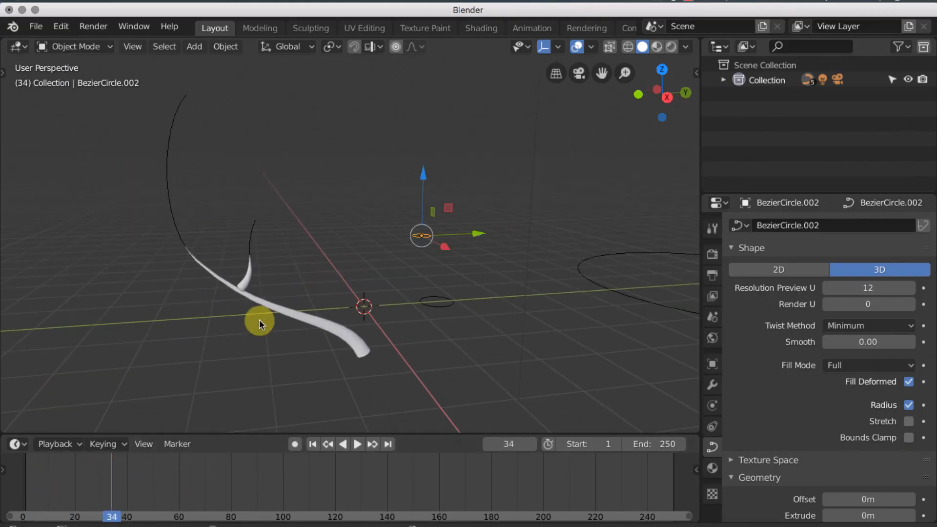
{"action": "left_click", "coordinate": [248, 282]}
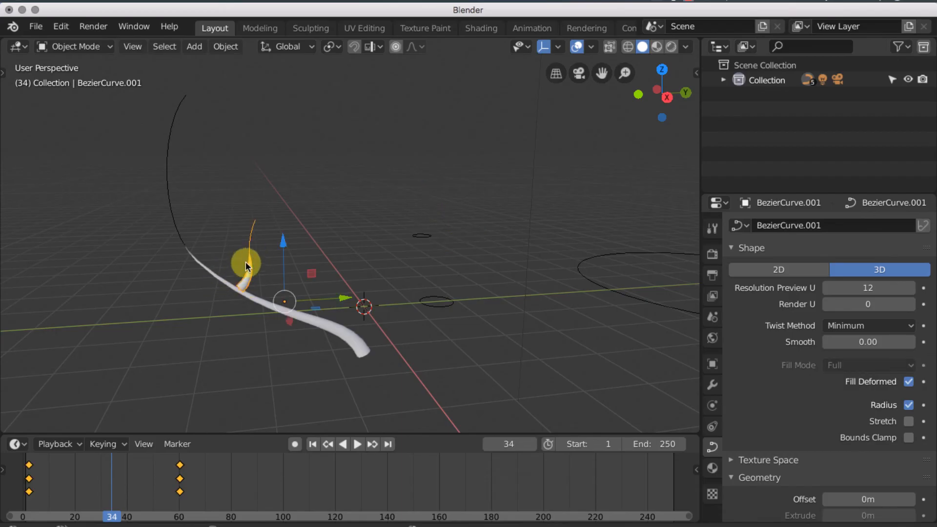
{"action": "key", "text": "g"}
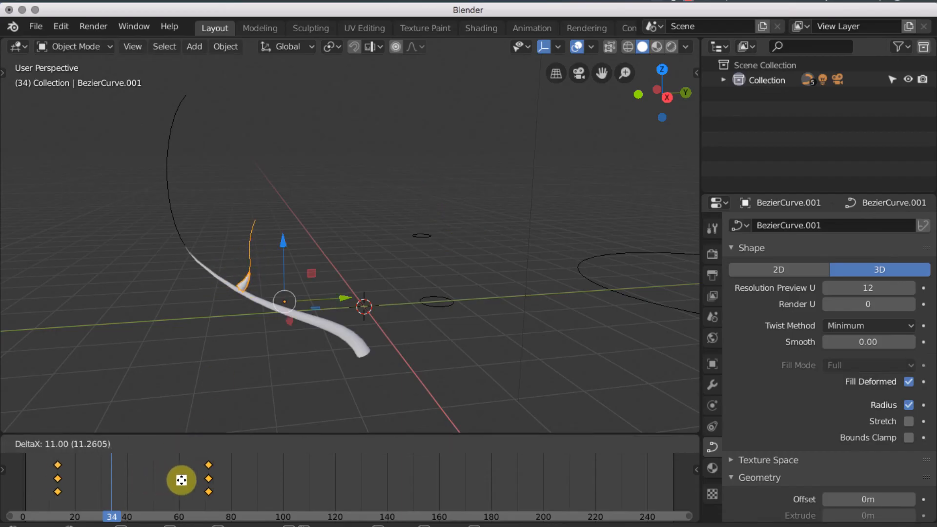
{"action": "left_click", "coordinate": [216, 480]}
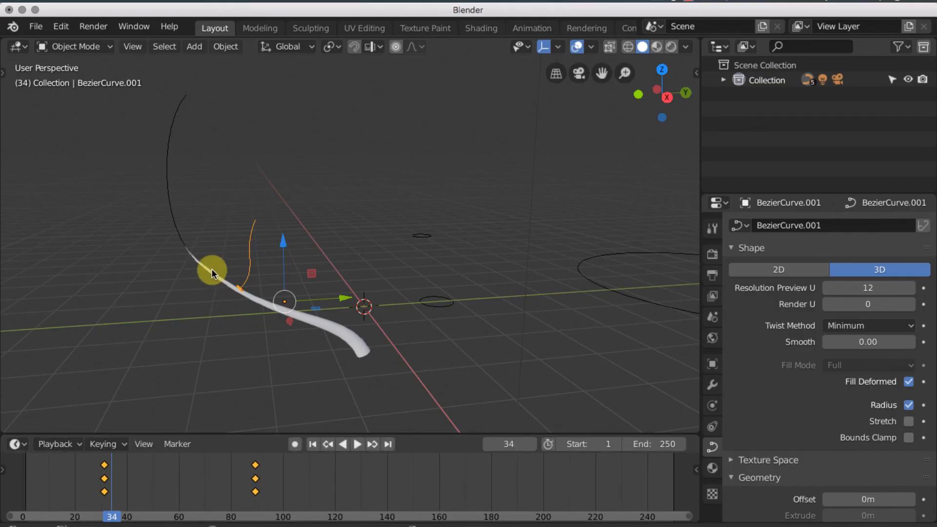
- Scrub to frame 62 and move the short branch's end keyframes earlier, to about frame 61
{"action": "left_click_drag", "start_coordinate": [120, 479], "coordinate": [148, 495]}
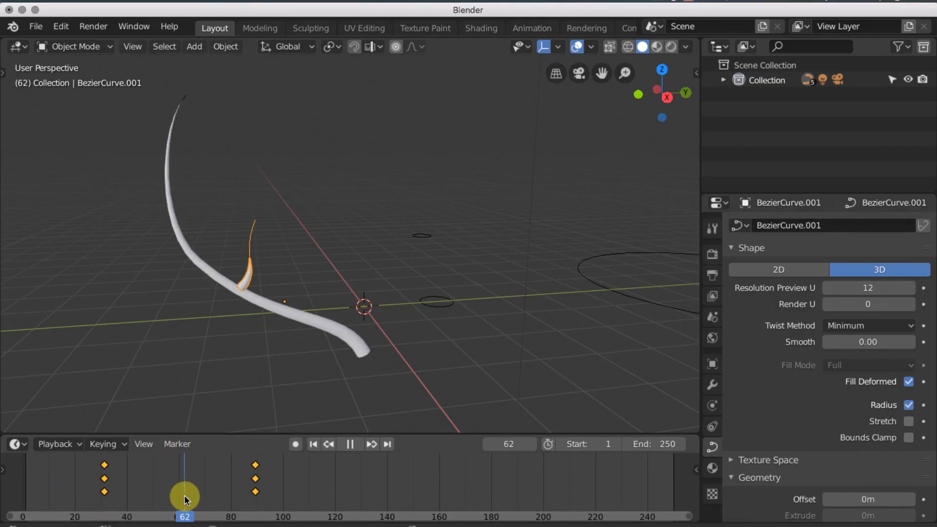
{"action": "left_click", "coordinate": [260, 465]}
{"action": "key", "text": "g"}
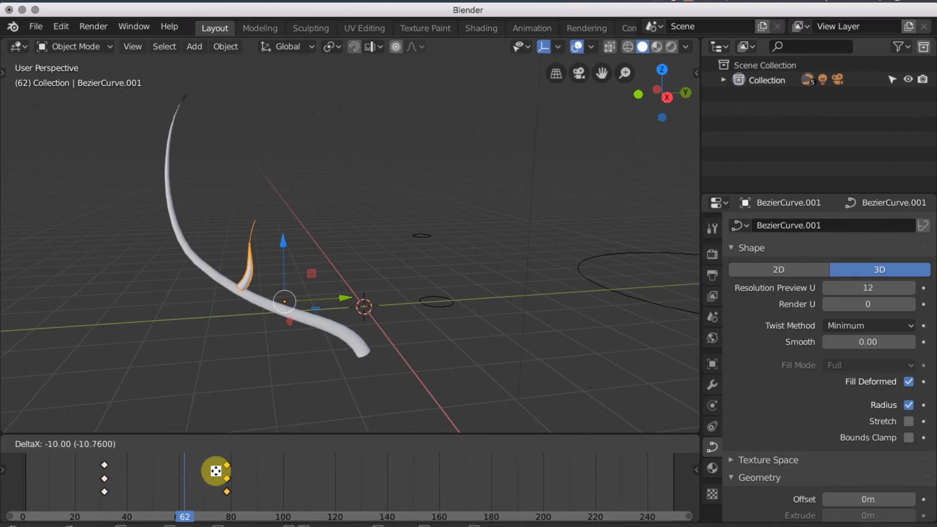
{"action": "left_click", "coordinate": [109, 476]}
- Play back the stem and branch growth from frame 13, and stop at frame 66
{"action": "left_click_drag", "start_coordinate": [109, 477], "coordinate": [55, 483]}
{"action": "left_click", "coordinate": [283, 354]}
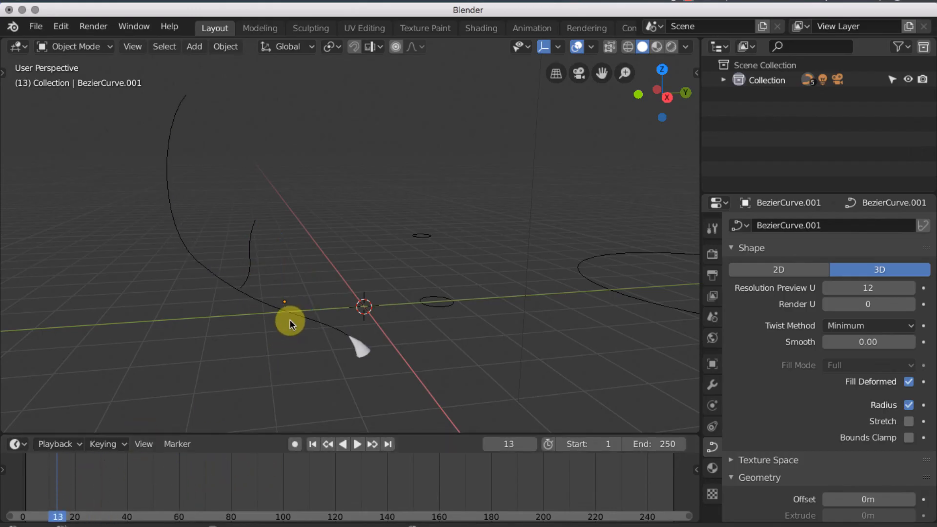
{"action": "scroll", "coordinate": [290, 320], "scroll_direction": "up", "scroll_amount": 1}
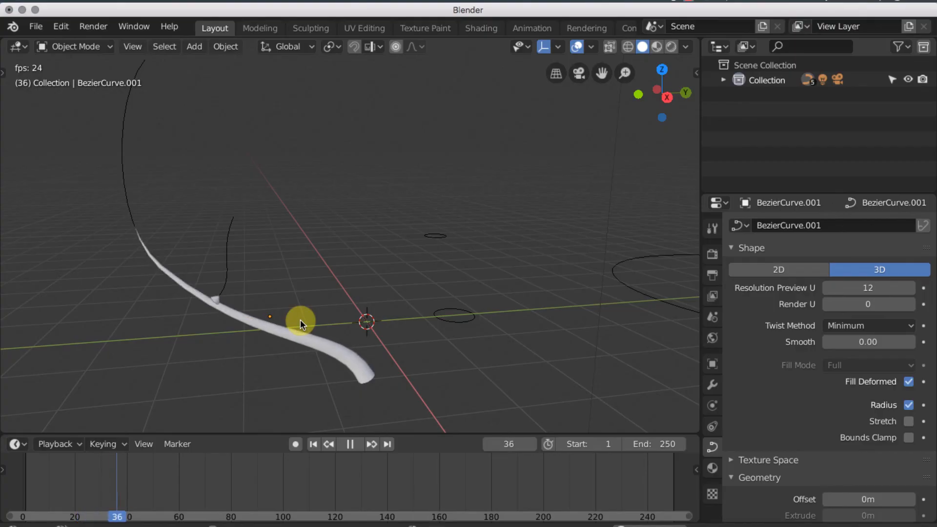
{"action": "key", "text": "space"}
{"action": "middle_click_drag", "start_coordinate": [294, 303], "coordinate": [391, 271]}
- Duplicate the short branch in the right orthographic view and place the copy higher up the main stem
{"action": "left_click", "coordinate": [229, 283]}
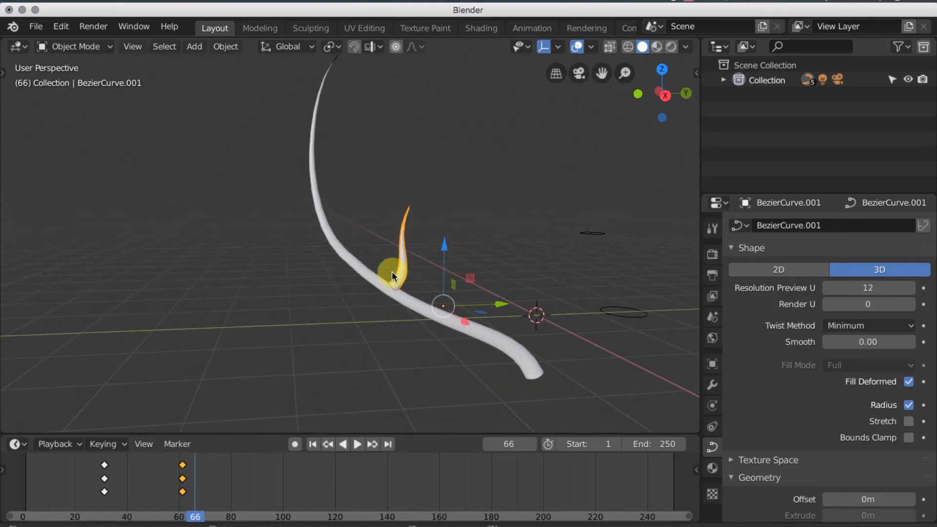
{"action": "left_click", "coordinate": [664, 95]}
{"action": "key", "text": "shift+d"}
{"action": "left_click", "coordinate": [273, 203]}
{"action": "key", "text": "r"}
- Rotate and move the duplicated branch's control points in Edit Mode so it curves outward from the upper stem
{"action": "key", "text": "Tab"}
{"action": "key", "text": "r"}
{"action": "left_click", "coordinate": [266, 220]}
{"action": "key", "text": "g"}
{"action": "left_click", "coordinate": [227, 172]}
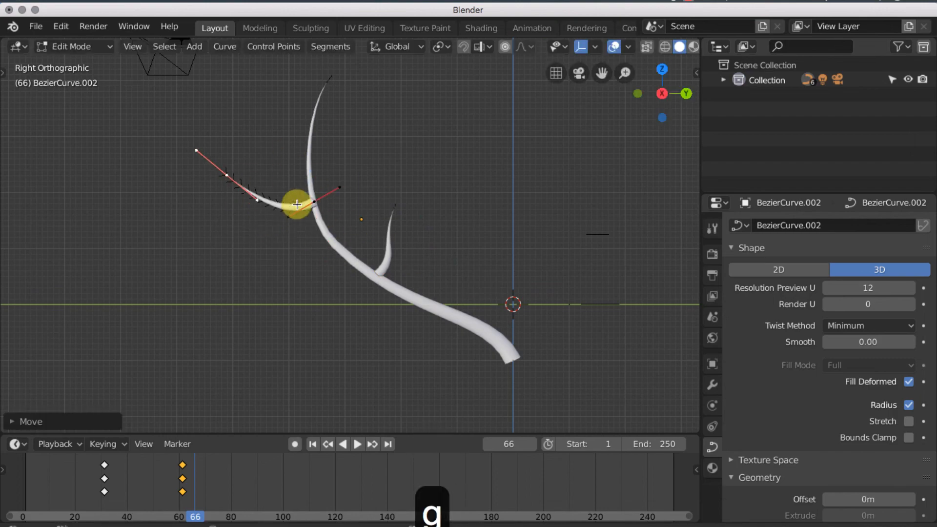
{"action": "middle_click_drag", "start_coordinate": [295, 204], "coordinate": [176, 220]}
{"action": "key", "text": "g"}
{"action": "left_click", "coordinate": [237, 140]}
{"action": "key", "text": "Tab"}
- Shift the upper branch's growth keyframes to run from about frame 45 to 75, checking the timing on the timeline
{"action": "middle_click_drag", "start_coordinate": [237, 146], "coordinate": [351, 147]}
{"action": "key", "text": "g"}
{"action": "left_click", "coordinate": [261, 478]}
{"action": "left_click_drag", "start_coordinate": [196, 488], "coordinate": [153, 484]}
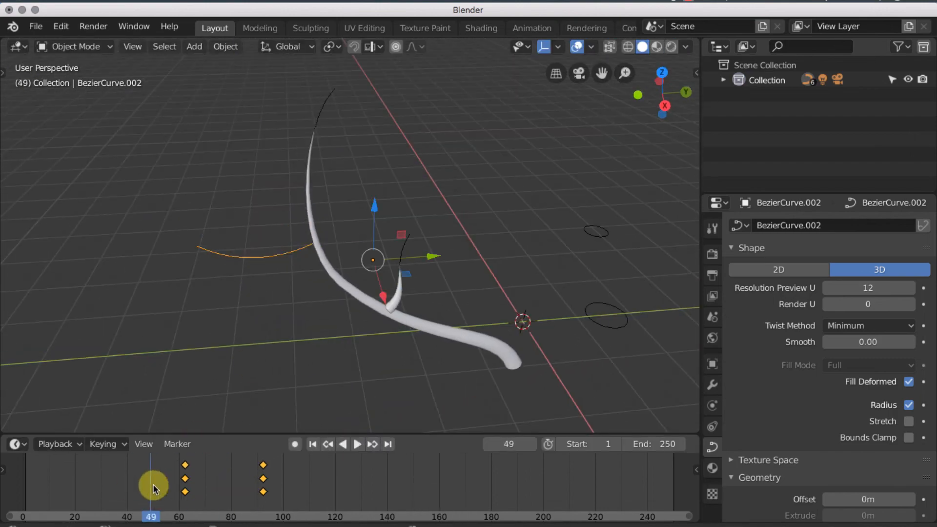
{"action": "key", "text": "g"}
{"action": "key", "text": "Tab"}
{"action": "key", "text": "Tab"}
- Add another Bezier circle and assign it as the upper branch's bevel object in place of the shared circle
{"action": "key", "text": "shift+a"}
{"action": "left_click", "coordinate": [511, 279]}
{"action": "scroll", "coordinate": [895, 392], "scroll_direction": "down", "scroll_amount": 4}
{"action": "scroll", "coordinate": [895, 392], "scroll_direction": "down", "scroll_amount": 6}
{"action": "left_click", "coordinate": [909, 339]}
{"action": "left_click", "coordinate": [909, 338]}
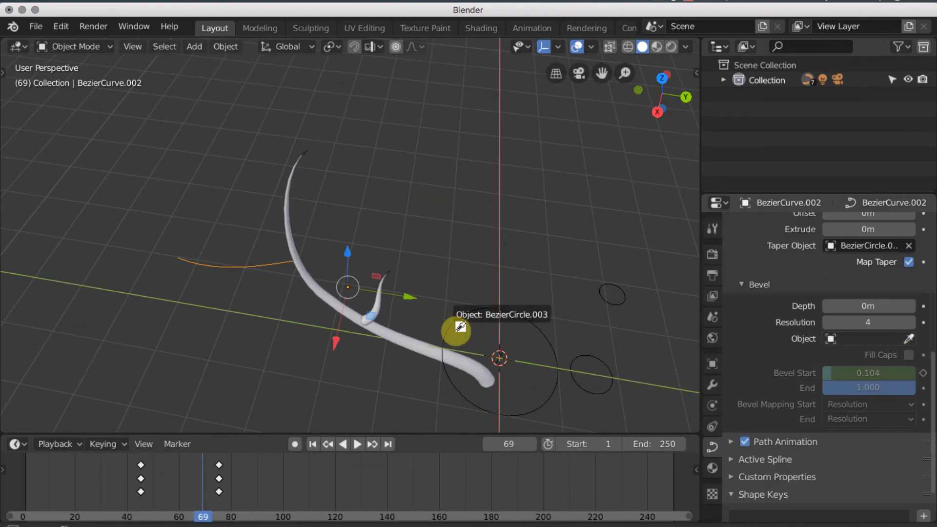
{"action": "left_click", "coordinate": [456, 329]}
- Scale the new bevel circle to adjust the upper branch's thickness, and scrub the timeline back to check its growth
{"action": "left_click", "coordinate": [557, 363]}
{"action": "key", "text": "s"}
{"action": "middle_click_drag", "start_coordinate": [517, 337], "coordinate": [520, 298]}
{"action": "left_click_drag", "start_coordinate": [203, 483], "coordinate": [151, 483]}
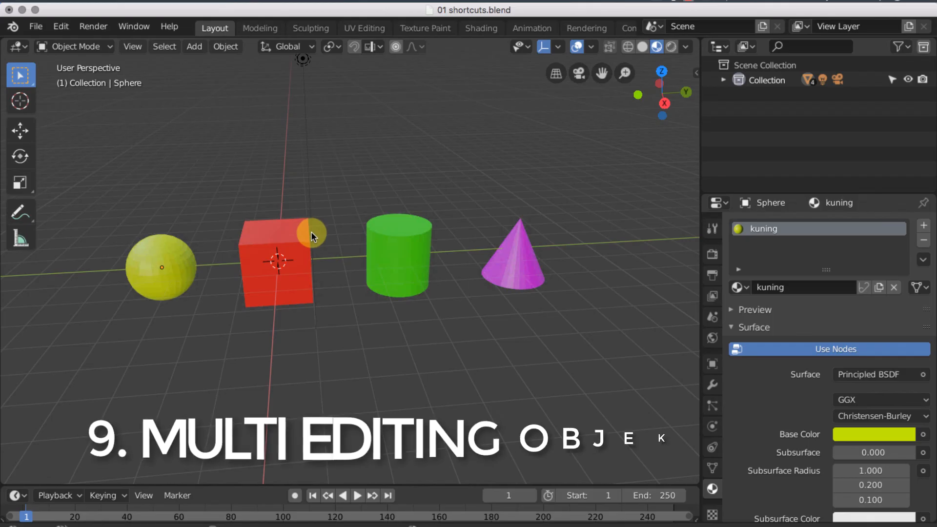
- Move the red cube and the yellow sphere upward, away from their original row
{"action": "middle_click_drag", "start_coordinate": [319, 252], "coordinate": [340, 245], "text": "shift"}
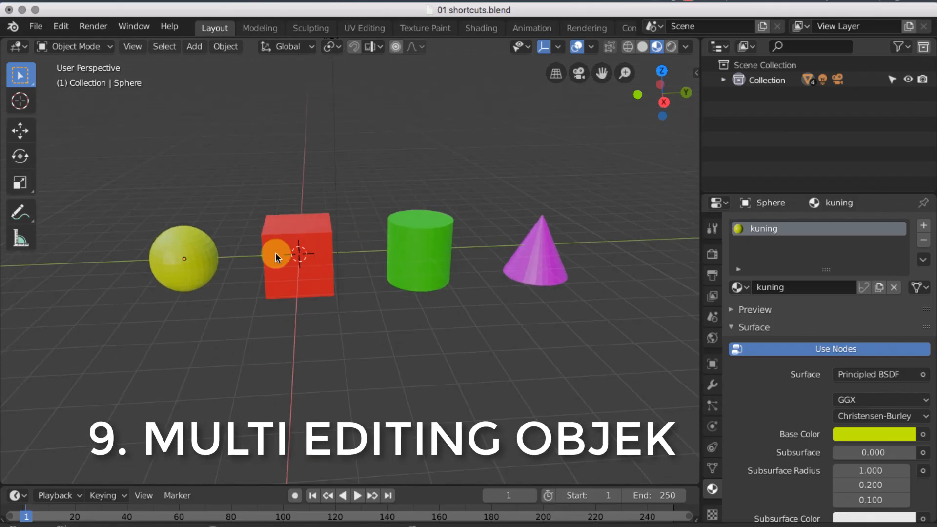
{"action": "left_click", "coordinate": [272, 253]}
{"action": "key", "text": "g"}
{"action": "left_click", "coordinate": [313, 190]}
{"action": "left_click", "coordinate": [203, 251]}
{"action": "key", "text": "g"}
{"action": "left_click", "coordinate": [170, 189]}
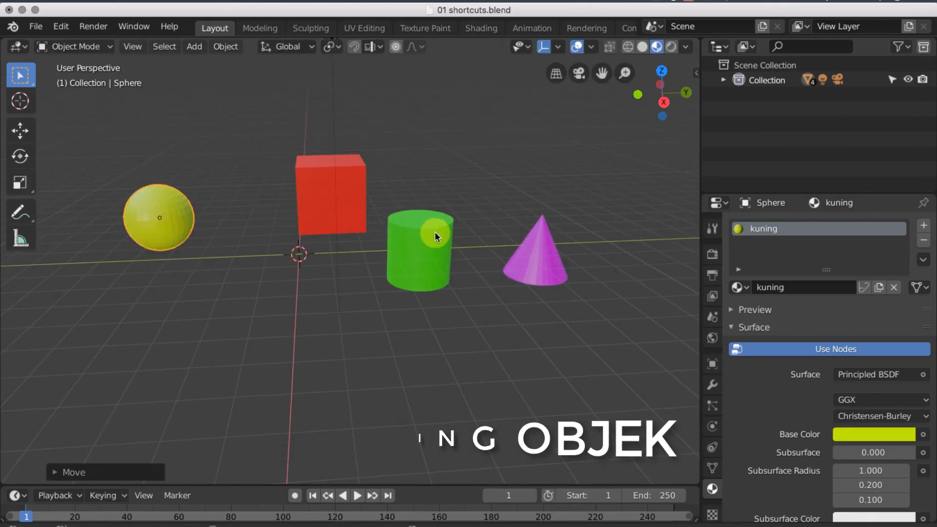
- Move the green cylinder up beside the red cube, and bring the yellow sphere closer to the cube's other side
{"action": "left_click", "coordinate": [433, 234]}
{"action": "key", "text": "g"}
{"action": "left_click", "coordinate": [420, 185]}
{"action": "left_click", "coordinate": [162, 217]}
{"action": "key", "text": "g"}
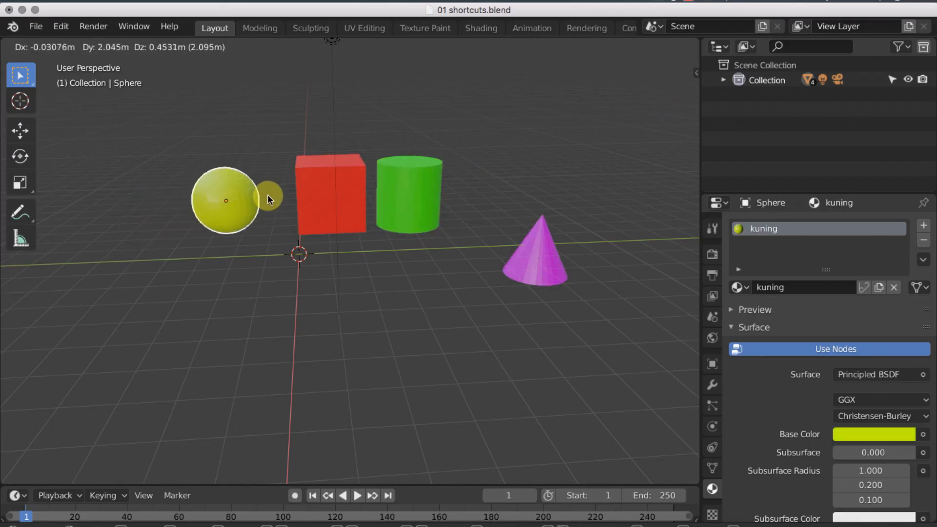
{"action": "left_click", "coordinate": [322, 208]}
{"action": "mouse_move", "coordinate": [322, 201]}
{"action": "middle_mouse_down"}
{"action": "mouse_move", "coordinate": [306, 218]}
{"action": "mouse_move", "coordinate": [306, 207]}
{"action": "middle_mouse_up"}
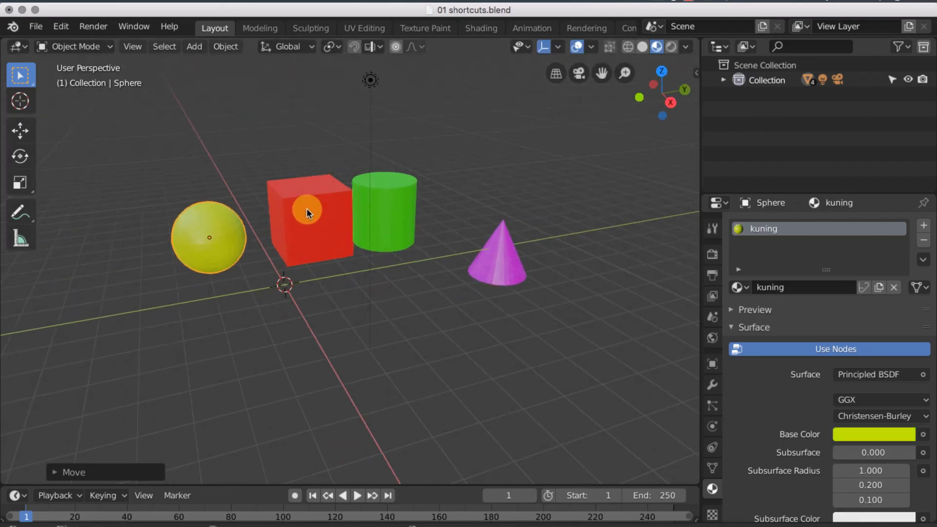
- Select the red cube and the green cylinder together and enter Edit Mode on both objects
{"action": "left_click", "coordinate": [340, 211]}
{"action": "left_click", "coordinate": [382, 210], "text": "shift"}
{"action": "middle_click_drag", "start_coordinate": [382, 210], "coordinate": [366, 207]}
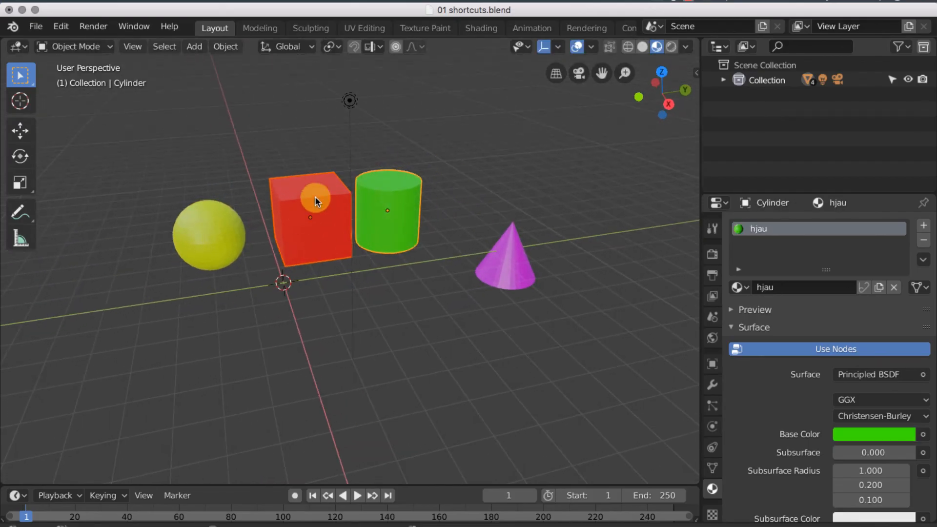
{"action": "middle_click_drag", "start_coordinate": [283, 214], "coordinate": [397, 195]}
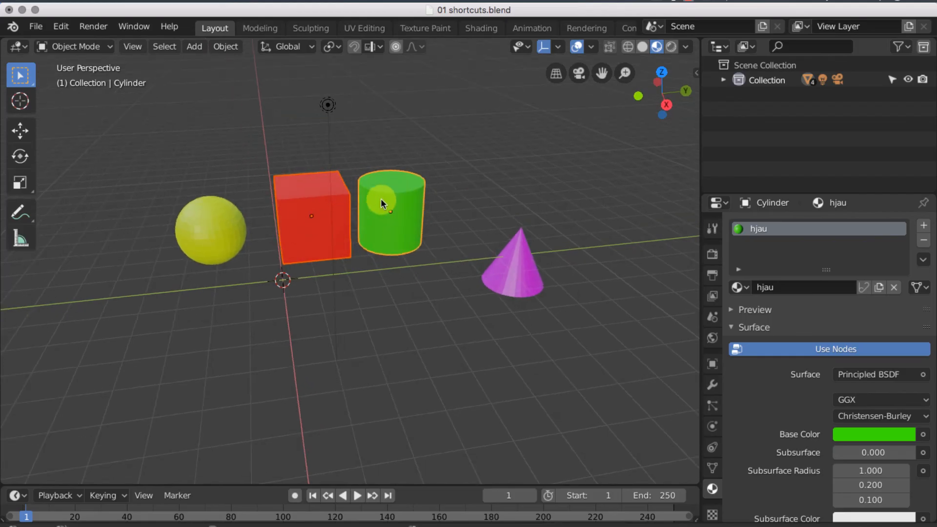
{"action": "left_click", "coordinate": [86, 49]}
{"action": "left_click", "coordinate": [78, 81]}
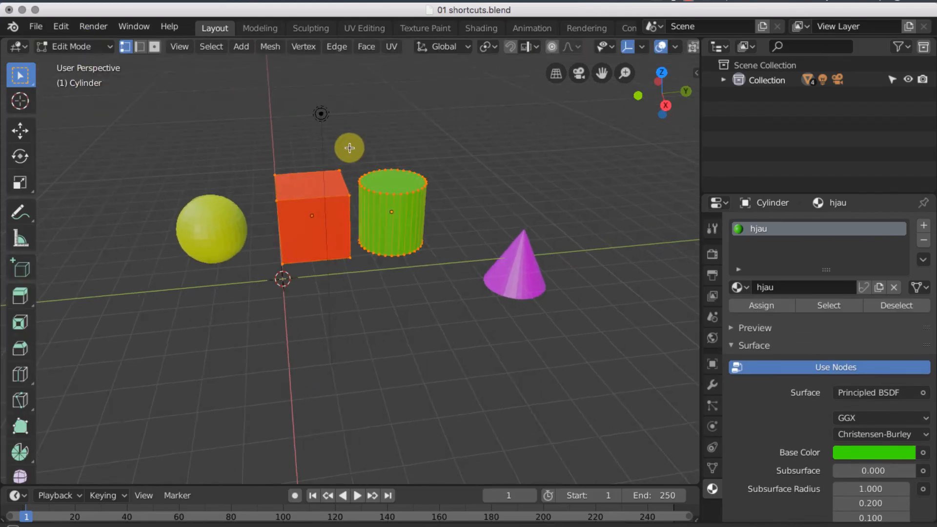
{"action": "middle_click_drag", "start_coordinate": [350, 147], "coordinate": [334, 148]}
- Switch to face selection and raise the top faces of the cube and the cylinder to make both objects taller
{"action": "left_click", "coordinate": [155, 46]}
{"action": "left_click", "coordinate": [298, 182]}
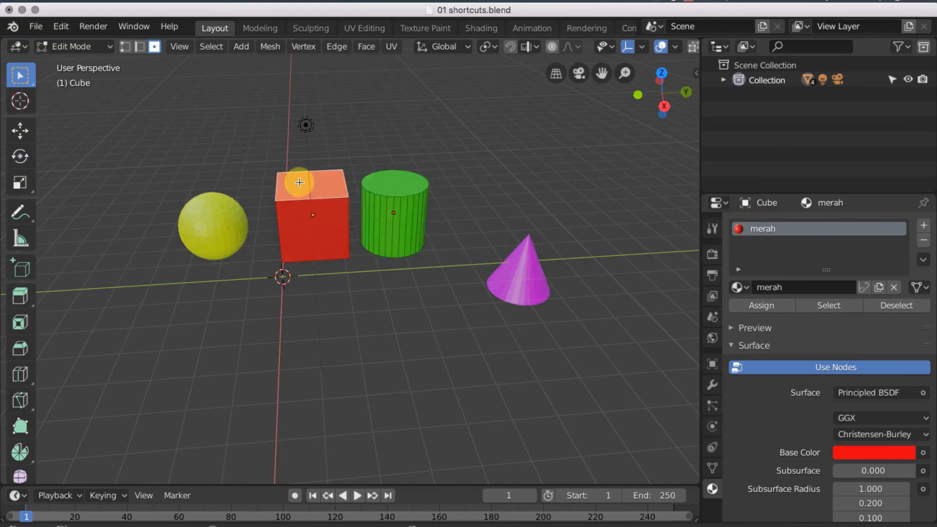
{"action": "key", "text": "g"}
{"action": "left_click", "coordinate": [294, 111]}
{"action": "left_click", "coordinate": [381, 132]}
{"action": "middle_click_drag", "start_coordinate": [380, 132], "coordinate": [418, 162]}
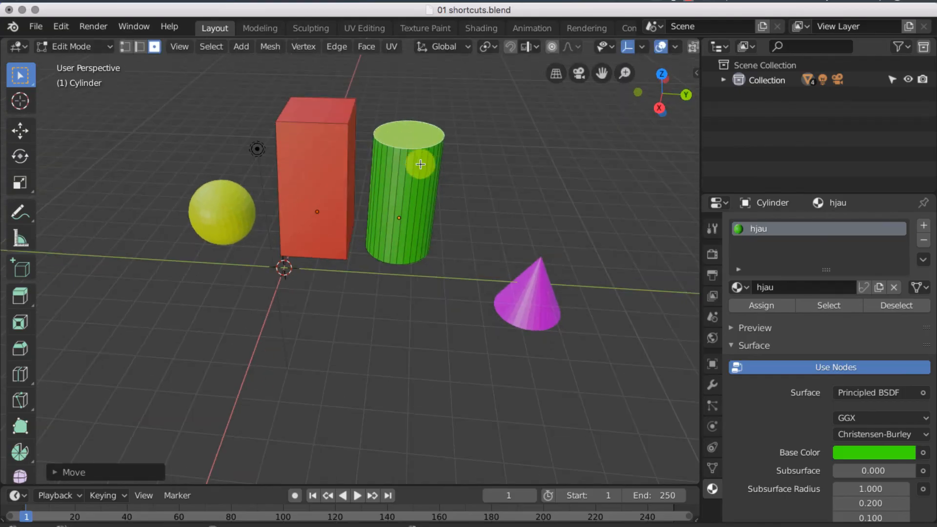
- Extrude the cylinder's top face upward, and extrude the cube's top face upward as well
{"action": "key", "text": "e"}
{"action": "left_click", "coordinate": [423, 86]}
{"action": "left_click", "coordinate": [335, 115]}
{"action": "key", "text": "e"}
{"action": "left_click", "coordinate": [329, 85]}
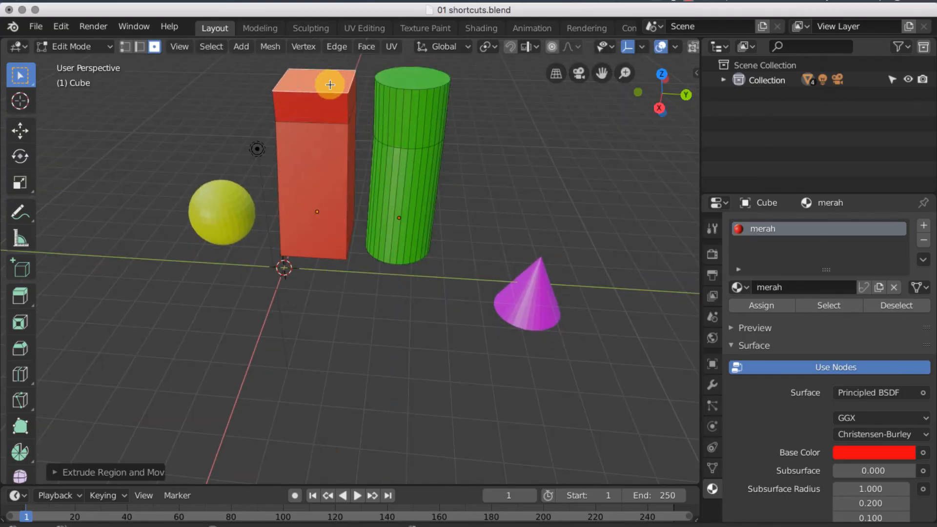
- Move the extruded top faces of the cube and the cylinder outward in opposite directions so the upper sections slant apart
{"action": "middle_click_drag", "start_coordinate": [352, 106], "coordinate": [362, 185], "text": "shift"}
{"action": "key", "text": "g"}
{"action": "left_click", "coordinate": [264, 169]}
{"action": "left_click", "coordinate": [435, 169]}
{"action": "key", "text": "g"}
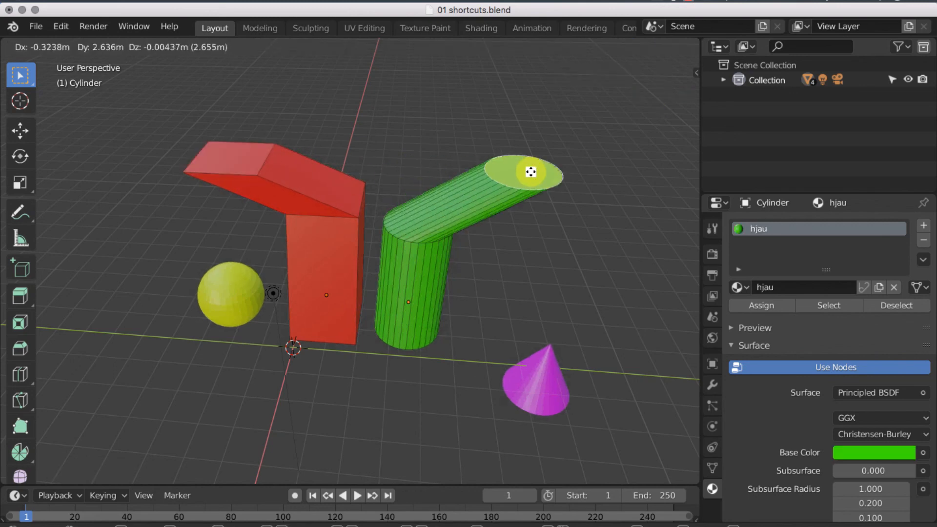
{"action": "left_click", "coordinate": [531, 170]}
{"action": "middle_click_drag", "start_coordinate": [532, 169], "coordinate": [352, 246]}
- Return to Object Mode, move the red object away from the green one toward the sphere, and start moving the green object
{"action": "key", "text": "Tab"}
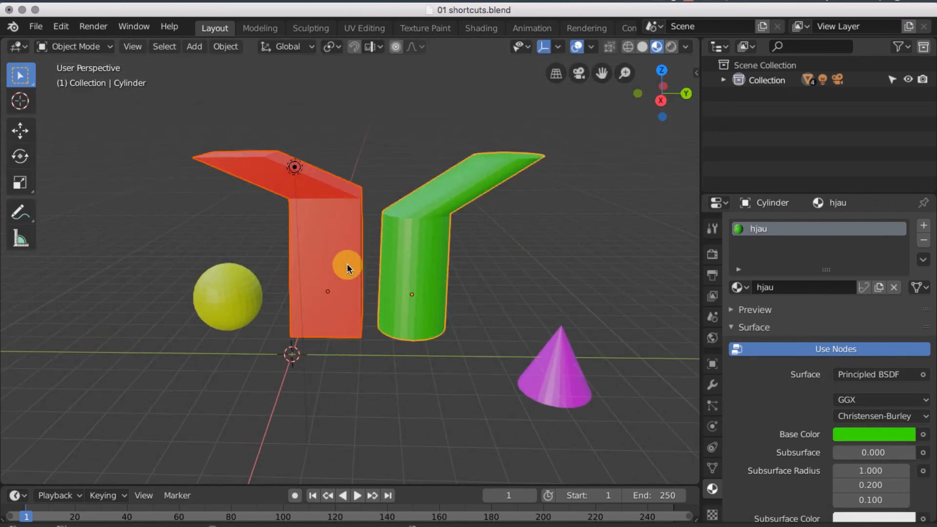
{"action": "left_click", "coordinate": [86, 47]}
{"action": "left_click", "coordinate": [91, 57]}
{"action": "left_click", "coordinate": [309, 212]}
{"action": "key", "text": "g"}
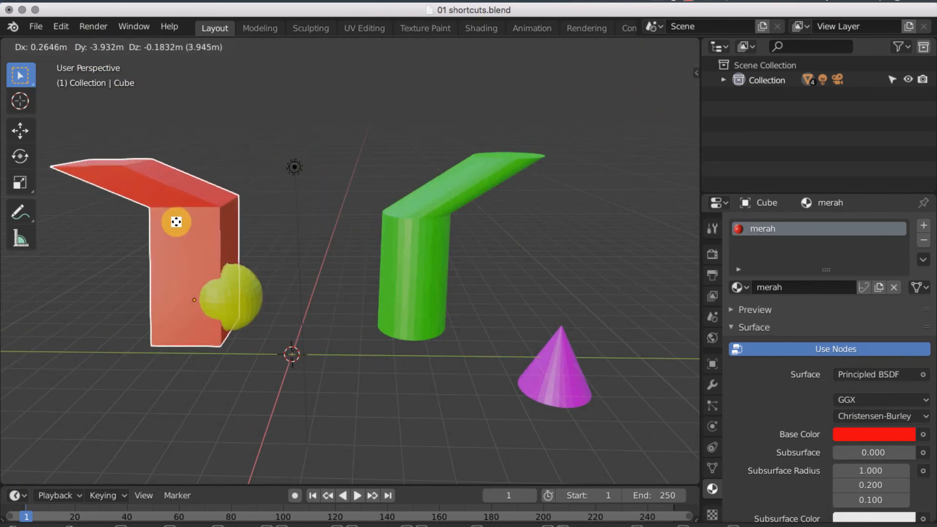
{"action": "left_click", "coordinate": [175, 218]}
{"action": "left_click", "coordinate": [390, 217]}
{"action": "key", "text": "g"}
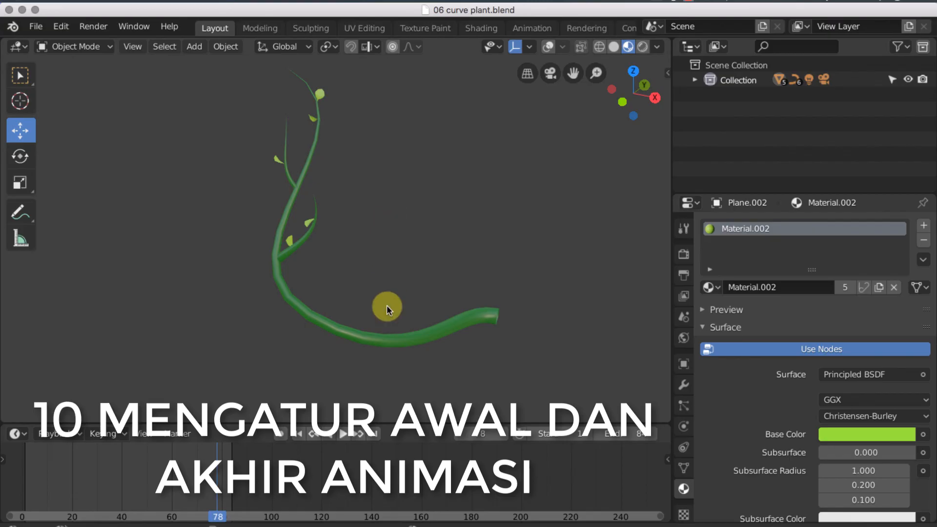
- Stop the plant animation's playback, put the playhead on frame 60 and set that as the end frame
{"action": "left_click_drag", "start_coordinate": [198, 471], "coordinate": [74, 482]}
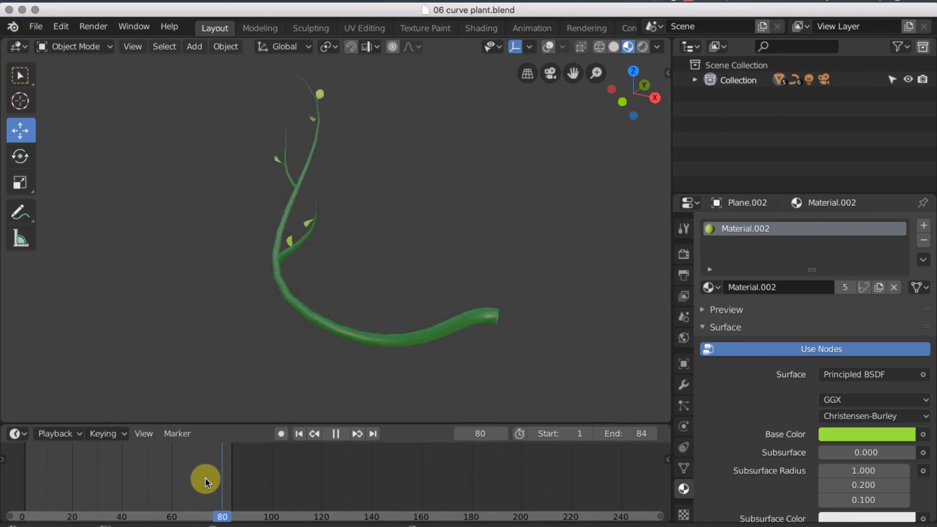
{"action": "key", "text": "space"}
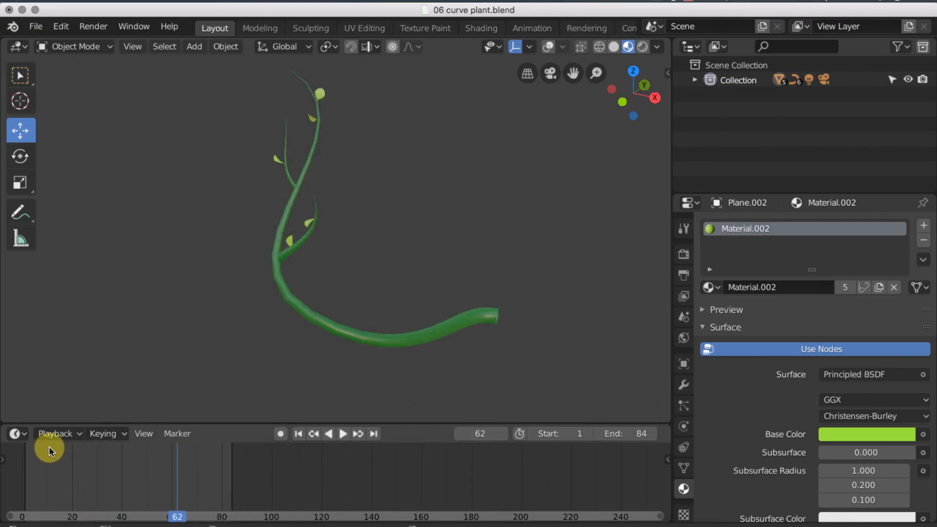
{"action": "left_click", "coordinate": [55, 433]}
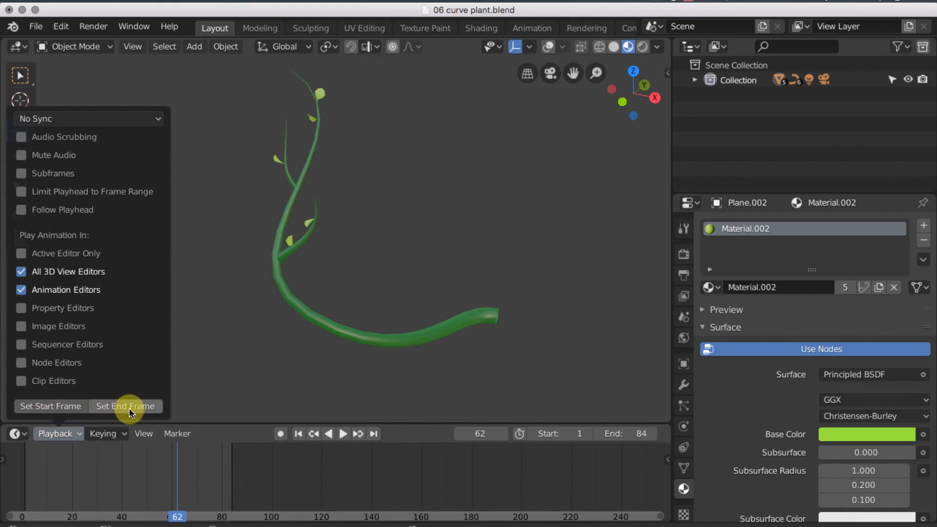
{"action": "mouse_move", "coordinate": [167, 474]}
{"action": "left_mouse_down"}
{"action": "mouse_move", "coordinate": [55, 481]}
{"action": "mouse_move", "coordinate": [171, 484]}
{"action": "left_mouse_up"}
{"action": "left_click", "coordinate": [103, 434]}
{"action": "left_click", "coordinate": [66, 432]}
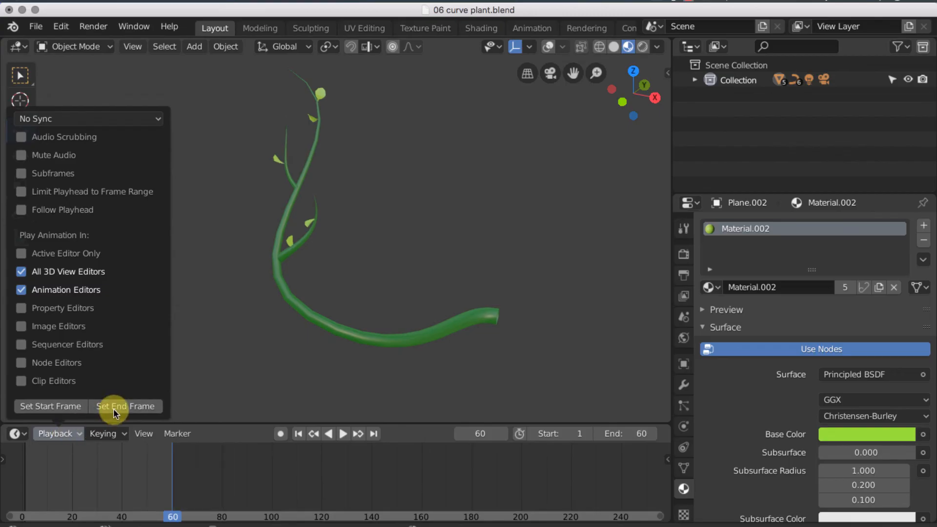
{"action": "left_click", "coordinate": [125, 406]}
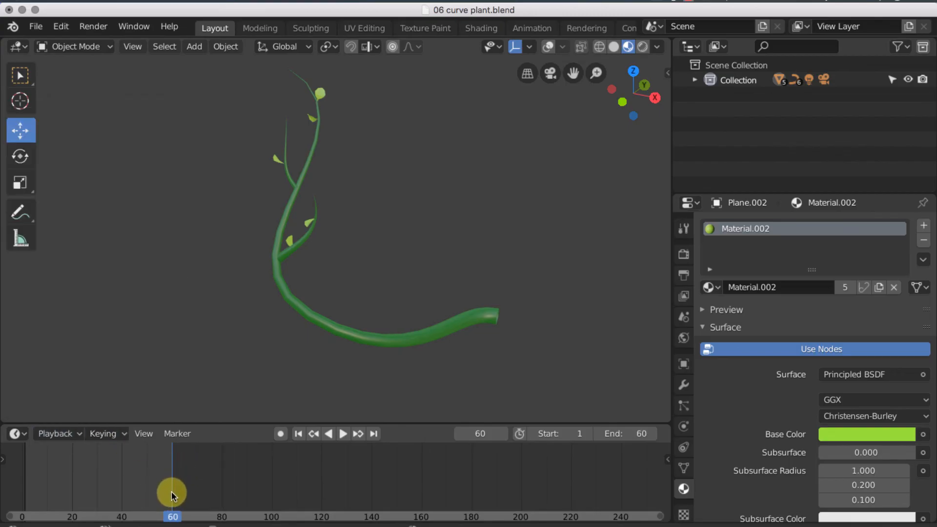
- Place the playhead on frame 14 and set it as the animation's start frame
{"action": "left_click_drag", "start_coordinate": [171, 491], "coordinate": [58, 499]}
{"action": "left_click", "coordinate": [56, 434]}
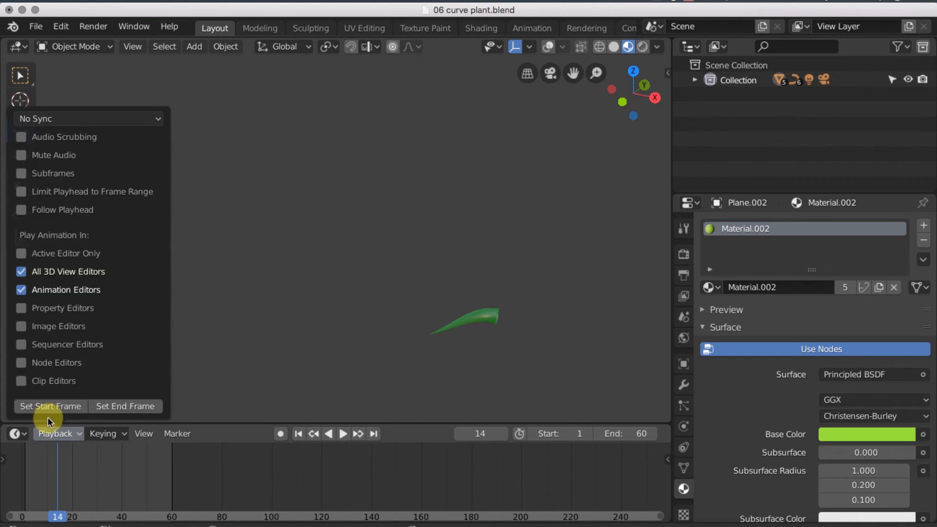
{"action": "left_click", "coordinate": [45, 405]}
- Bring the playhead back to frame 0 and set it as the animation's start frame
{"action": "left_click_drag", "start_coordinate": [58, 479], "coordinate": [22, 488]}
{"action": "left_click", "coordinate": [54, 433]}
{"action": "left_click", "coordinate": [55, 411]}
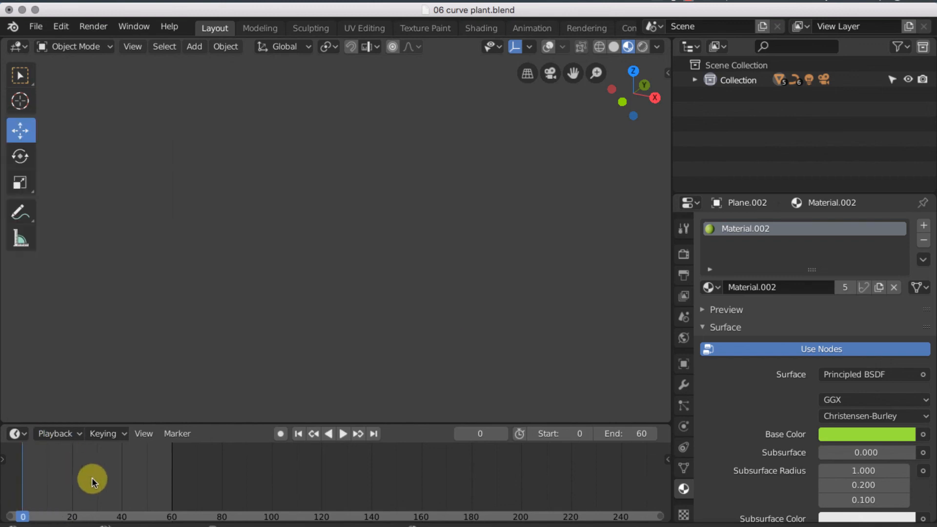
- Advance the playhead to frame 143 and set it as the animation's end frame
{"action": "left_click_drag", "start_coordinate": [132, 481], "coordinate": [379, 481]}
{"action": "left_click", "coordinate": [75, 434]}
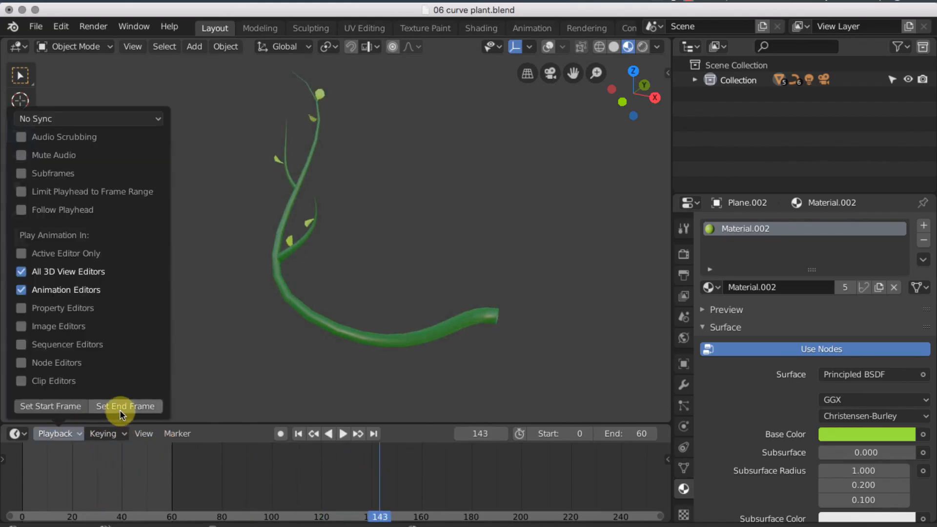
{"action": "left_click", "coordinate": [121, 406]}
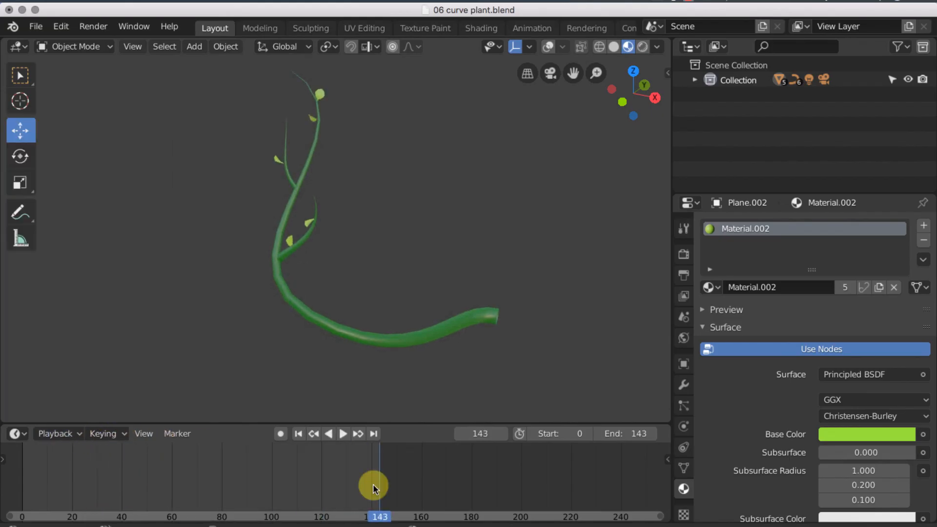